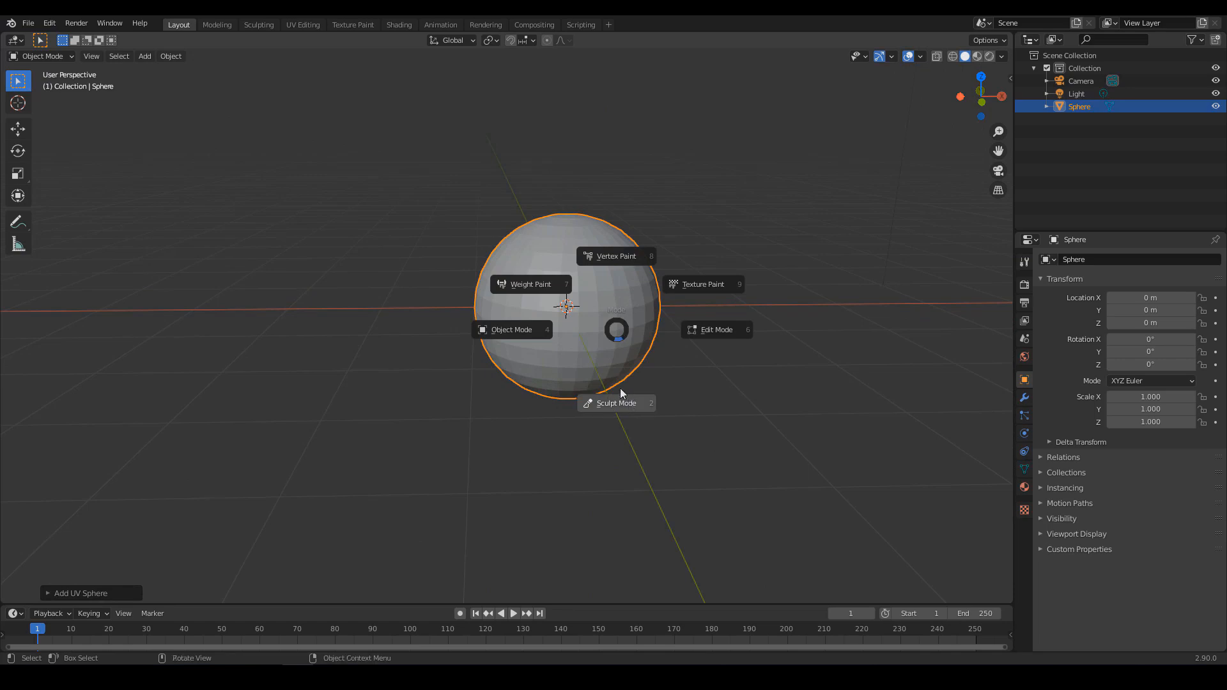
# Enter Sculpt Mode and pull the sphere's underside down with the Grab brush at 145 px radius, forming a tapered egg-shaped head.
pyautogui.click(619, 391)
pyautogui.press('g')
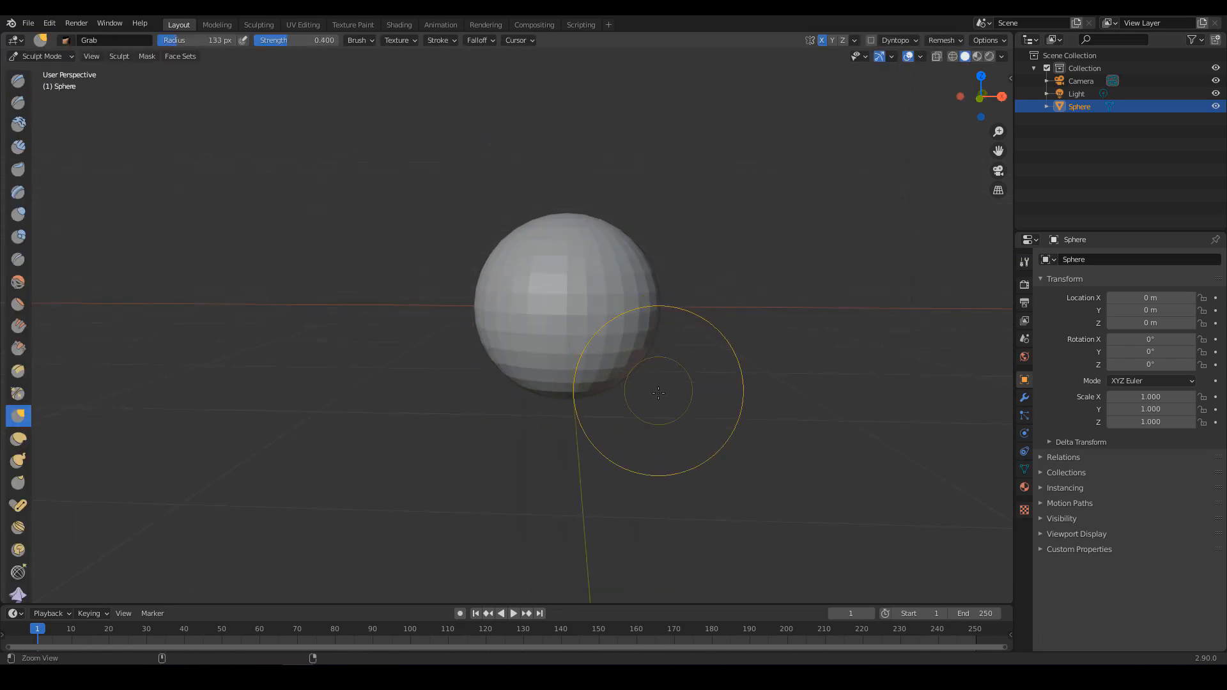
pyautogui.keyDown('ctrl'); pyautogui.keyDown('alt'); pyautogui.moveTo(659, 393); pyautogui.dragTo(628, 428); pyautogui.keyUp('alt'); pyautogui.keyUp('ctrl')
pyautogui.press('f')
pyautogui.click(626, 376)
pyautogui.moveTo(548, 375); pyautogui.dragTo(550, 428)
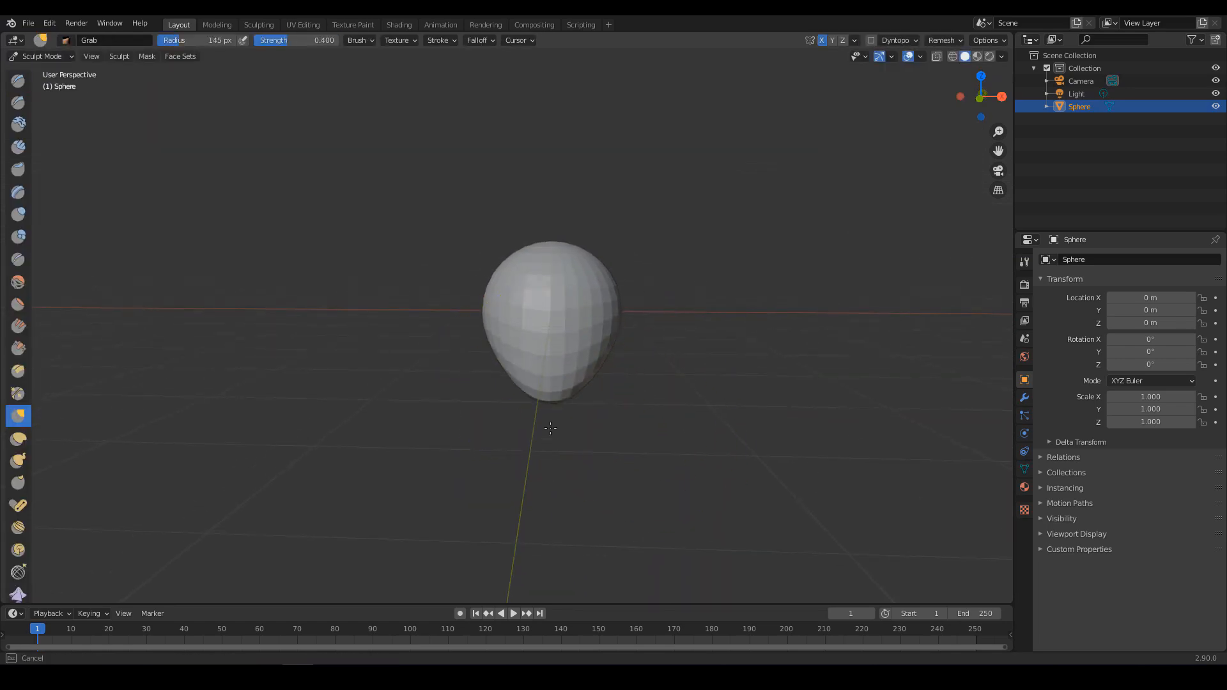
pyautogui.moveTo(550, 428); pyautogui.dragTo(513, 434, button='middle')
pyautogui.moveTo(508, 387); pyautogui.dragTo(489, 408)
pyautogui.moveTo(763, 422)
pyautogui.mouseDown(button='middle')
pyautogui.moveTo(700, 408)
pyautogui.moveTo(754, 384)
pyautogui.mouseUp(button='middle')
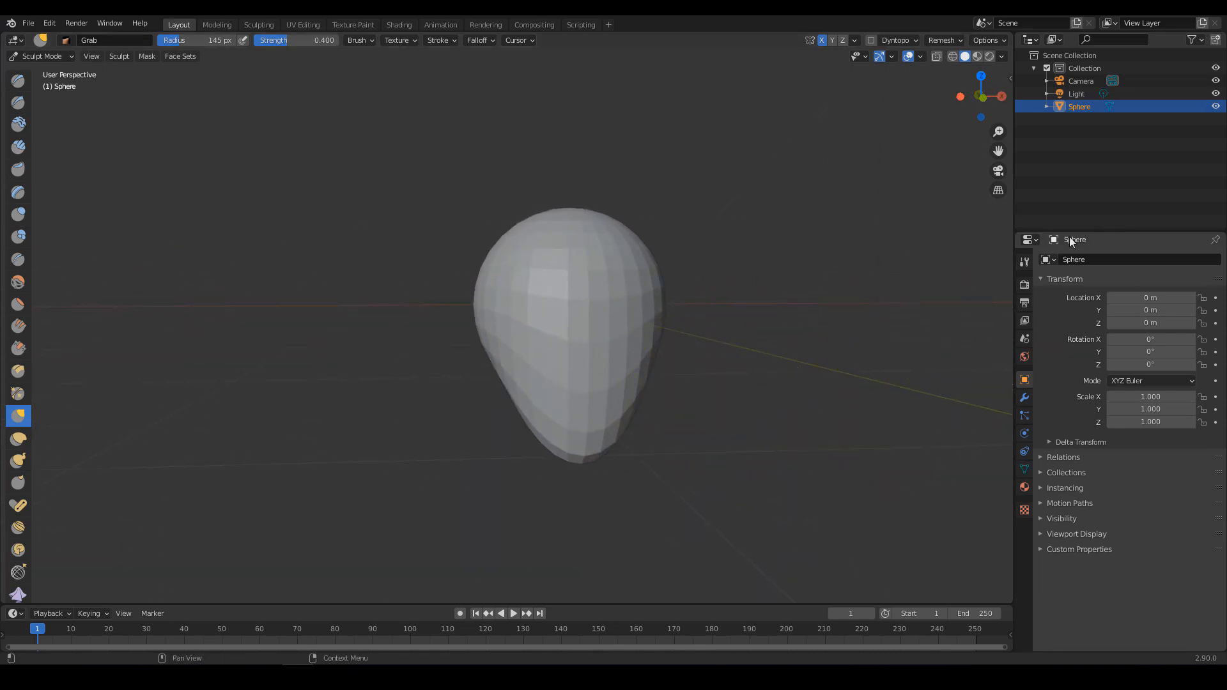
# Enlarge the properties editor and set the viewport focal length to 100 mm.
pyautogui.moveTo(1084, 231); pyautogui.dragTo(1084, 191)
pyautogui.click(1009, 80)
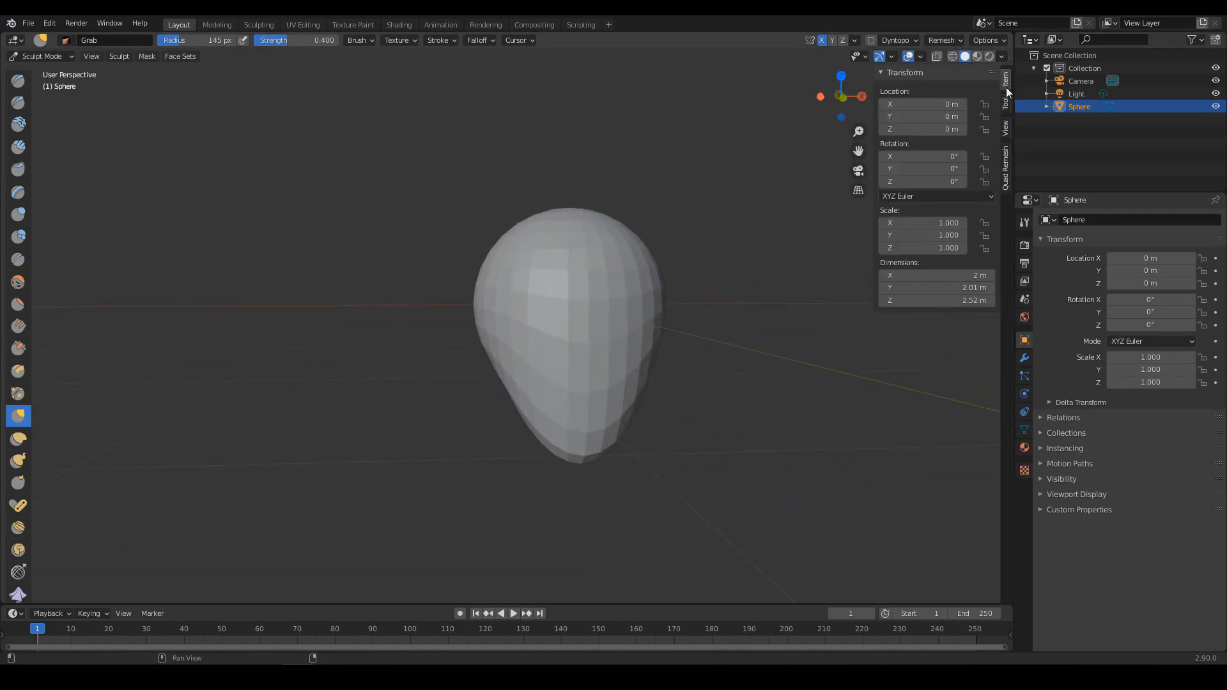
pyautogui.click(1006, 126)
pyautogui.click(965, 91)
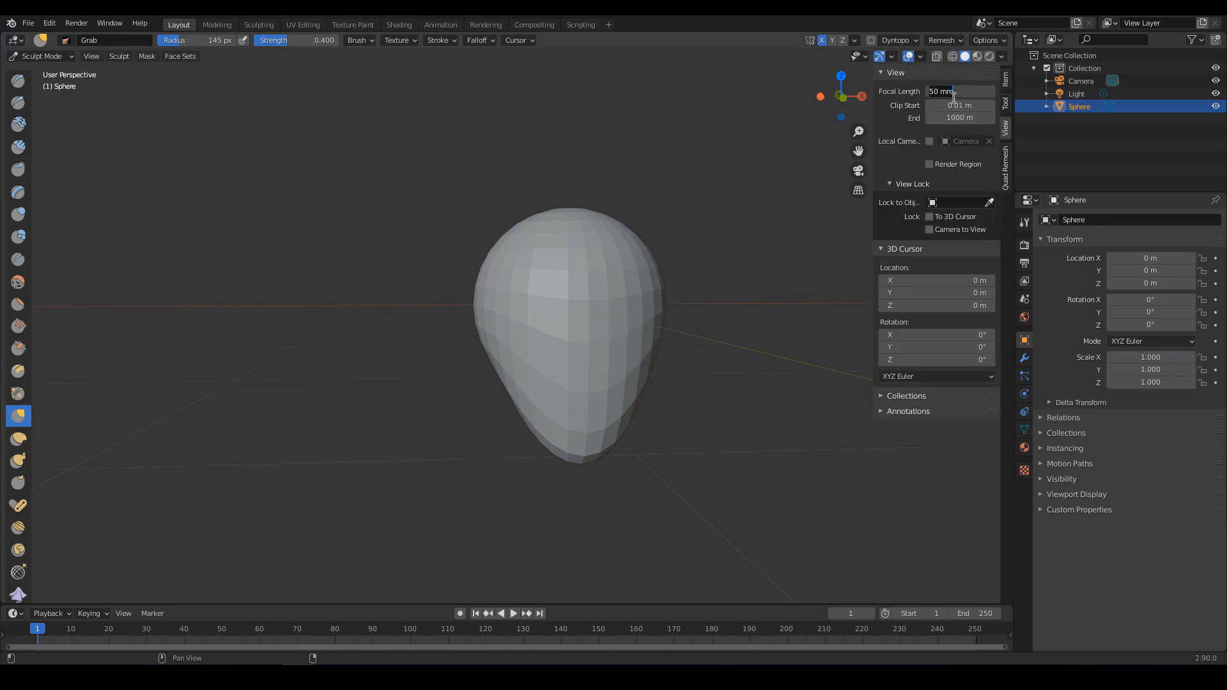
pyautogui.write('100')
pyautogui.press('Return')
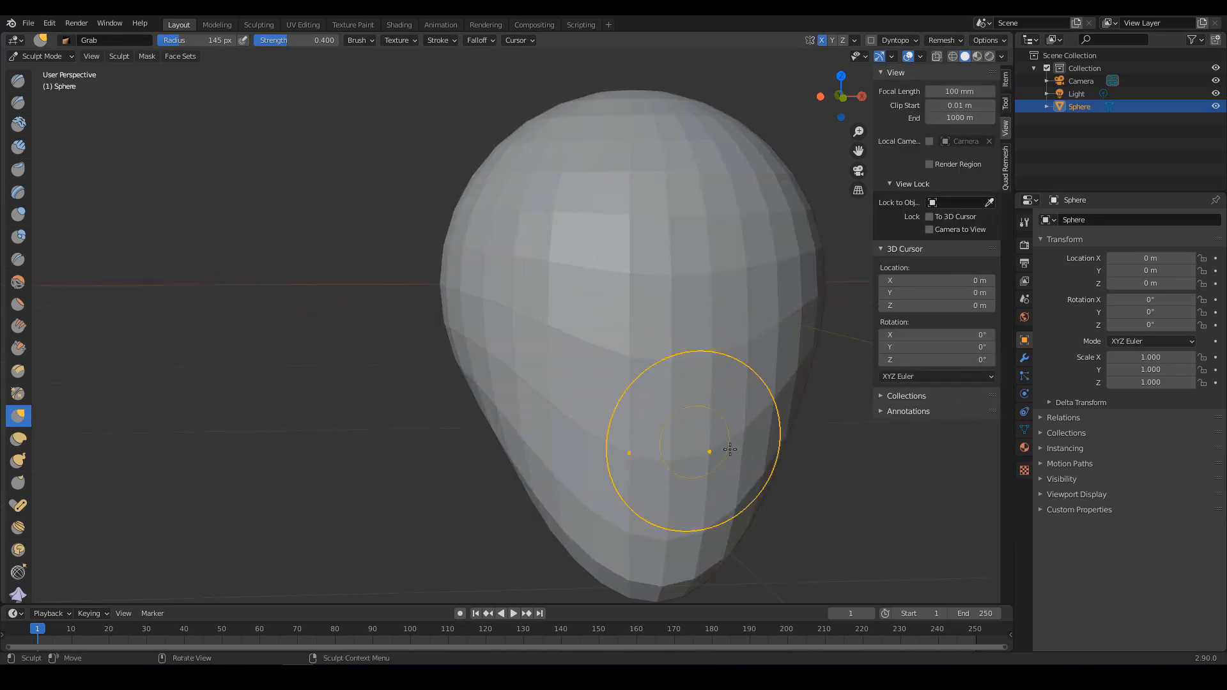
# Activate the Clay Strips brush and voxel-remesh the head at a voxel size of 0.05 m.
pyautogui.scroll(-3, 806, 548)
pyautogui.moveTo(807, 548)
pyautogui.mouseDown(button='middle')
pyautogui.moveTo(726, 452)
pyautogui.moveTo(764, 467)
pyautogui.moveTo(850, 447)
pyautogui.mouseUp(button='middle')
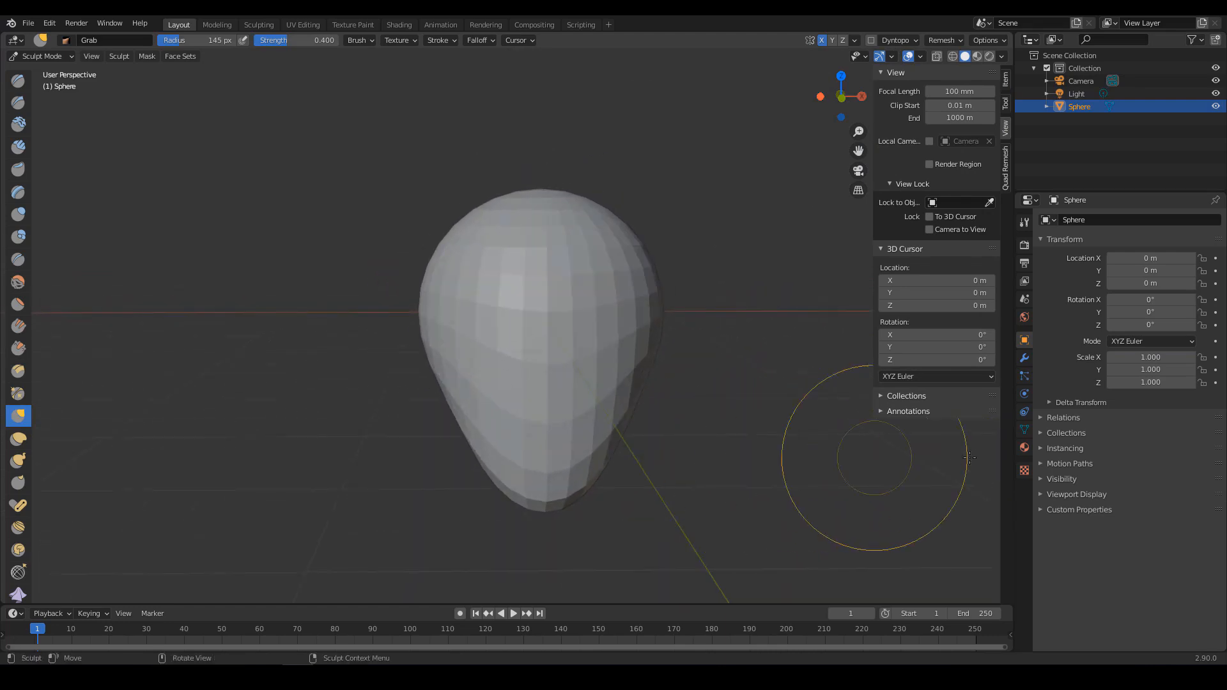
pyautogui.moveTo(717, 429); pyautogui.dragTo(696, 515, button='middle')
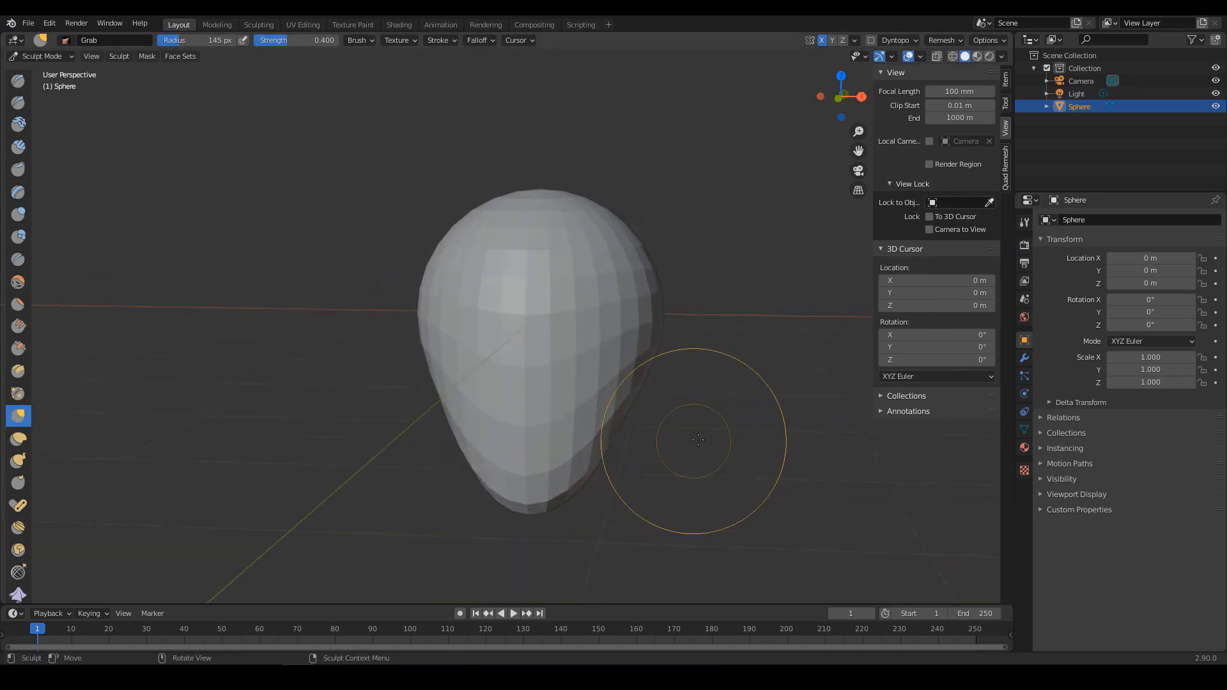
pyautogui.hotkey('shift', 'c')
pyautogui.click(1024, 221)
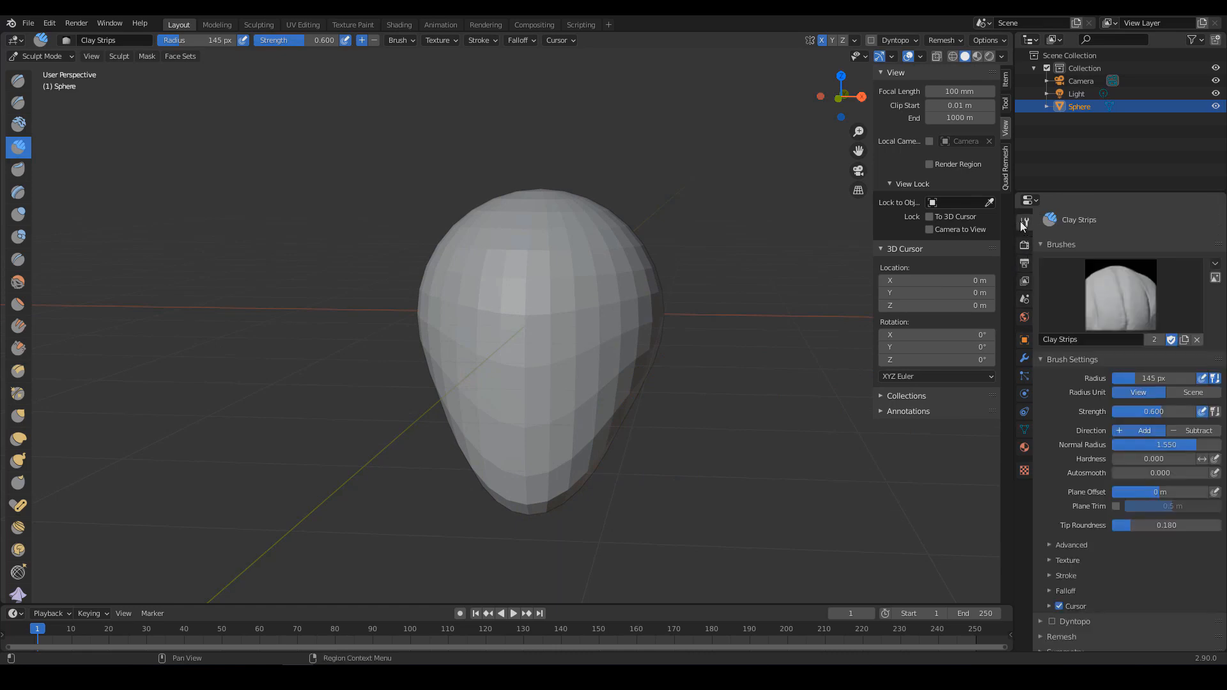
pyautogui.scroll(-2, 1056, 537)
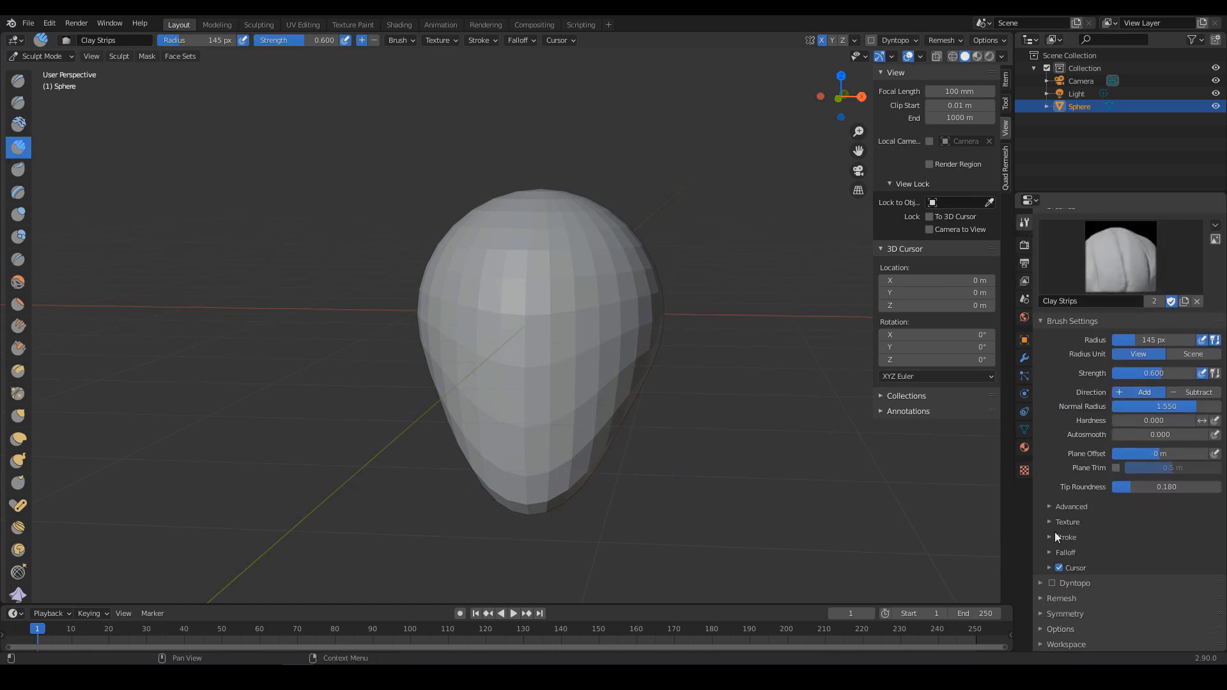
pyautogui.scroll(-5, 1125, 550)
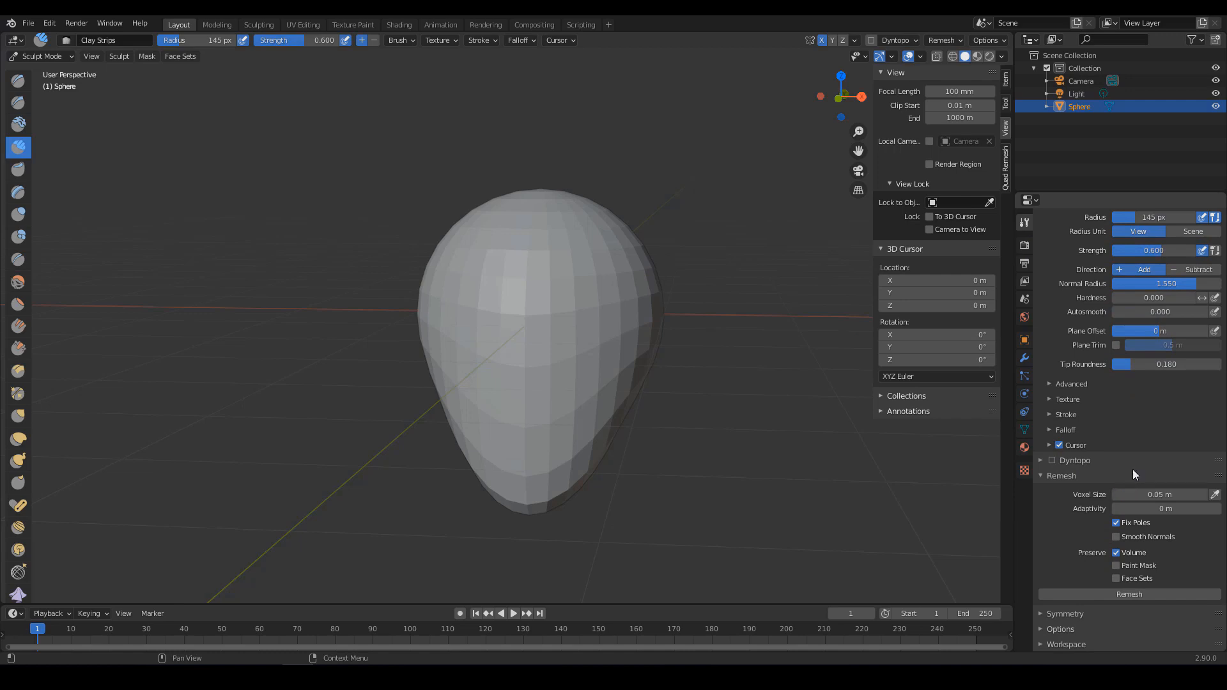
pyautogui.click(1130, 594)
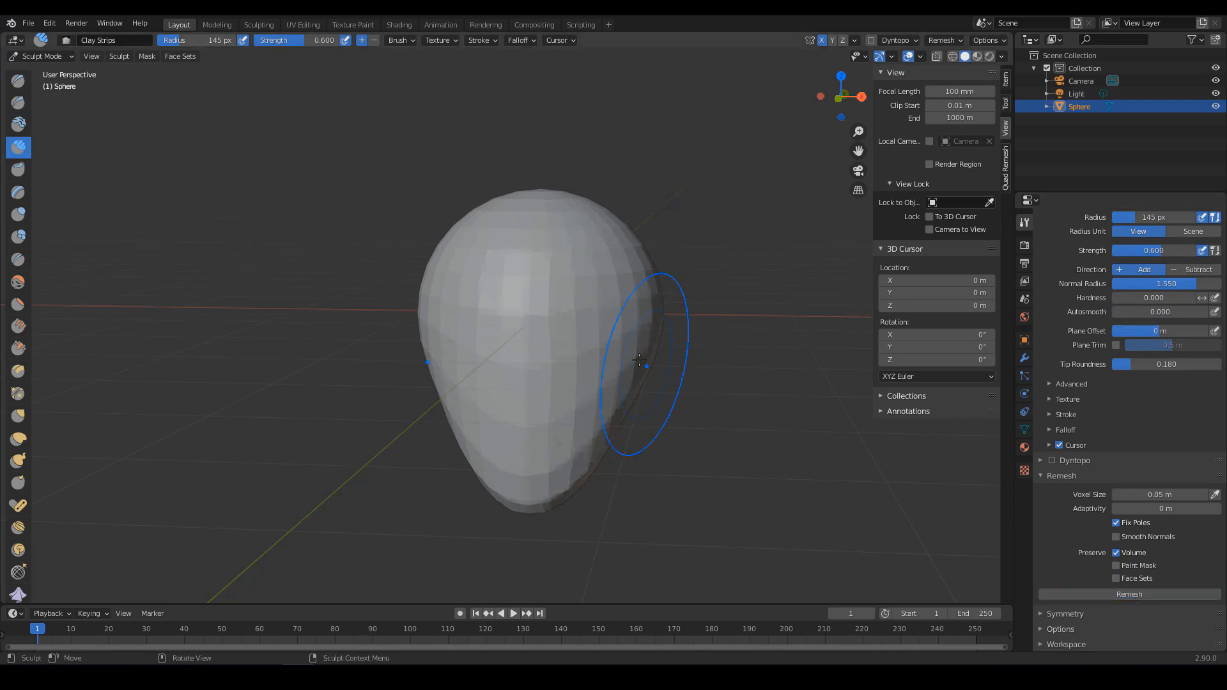
# Smooth the faceted surface all around the remeshed head with the brush radius at 115 px.
pyautogui.moveTo(597, 304); pyautogui.dragTo(575, 315, button='middle')
pyautogui.press('f')
pyautogui.click(556, 315)
pyautogui.keyDown('shift'); pyautogui.moveTo(545, 270); pyautogui.dragTo(492, 322); pyautogui.keyUp('shift')
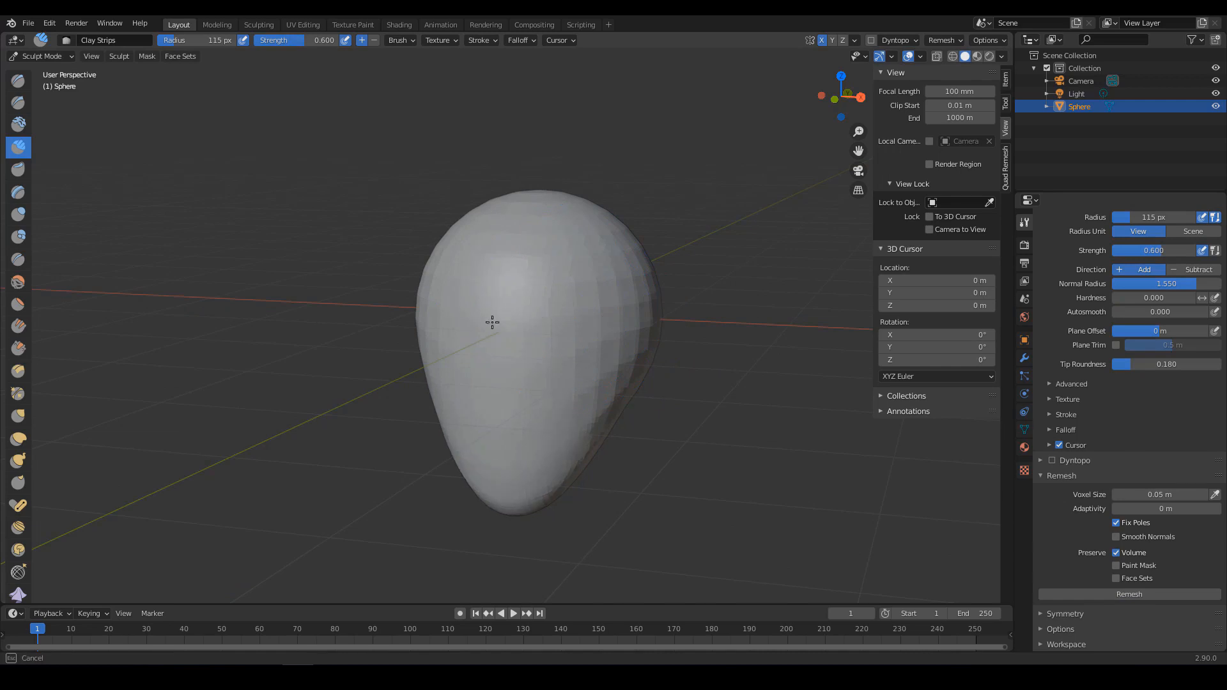
pyautogui.moveTo(707, 322); pyautogui.dragTo(474, 220, button='middle')
pyautogui.moveTo(629, 410)
pyautogui.mouseDown(button='middle')
pyautogui.moveTo(487, 241)
pyautogui.moveTo(534, 290)
pyautogui.mouseUp(button='middle')
pyautogui.moveTo(591, 338); pyautogui.dragTo(484, 328, button='middle')
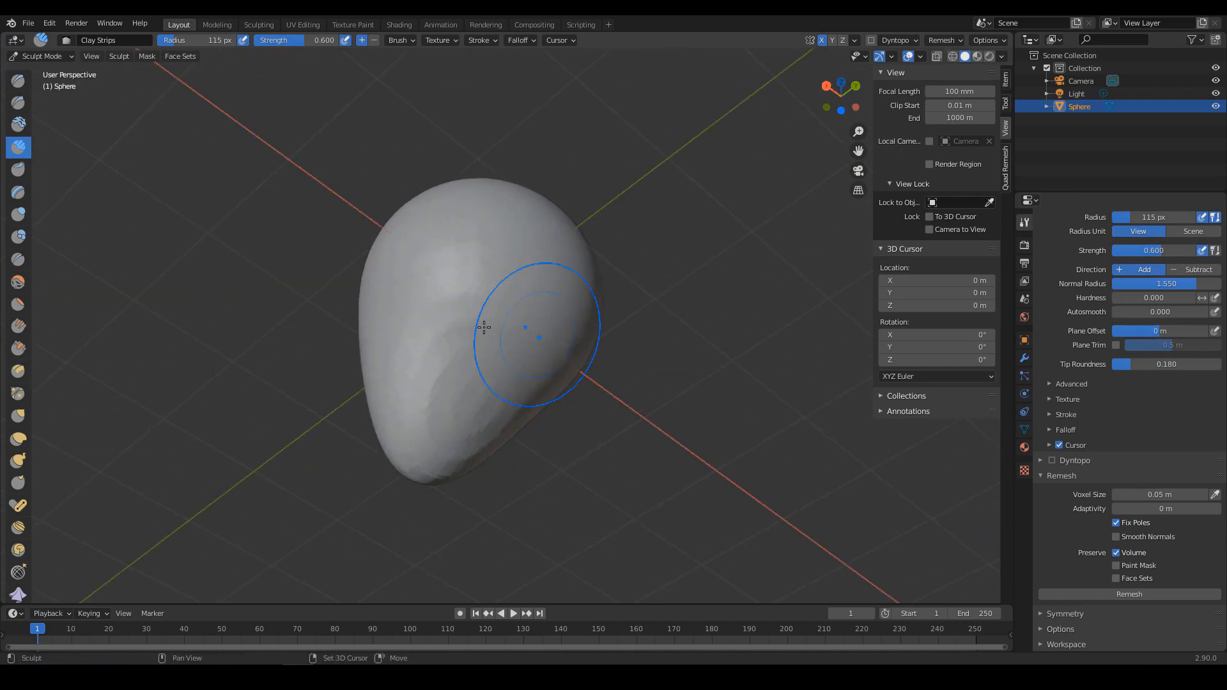
pyautogui.moveTo(484, 466); pyautogui.dragTo(575, 323, button='middle')
# Flatten the sides of the head with the Scrape/Peaks brush at 107 px radius.
pyautogui.click(18, 349)
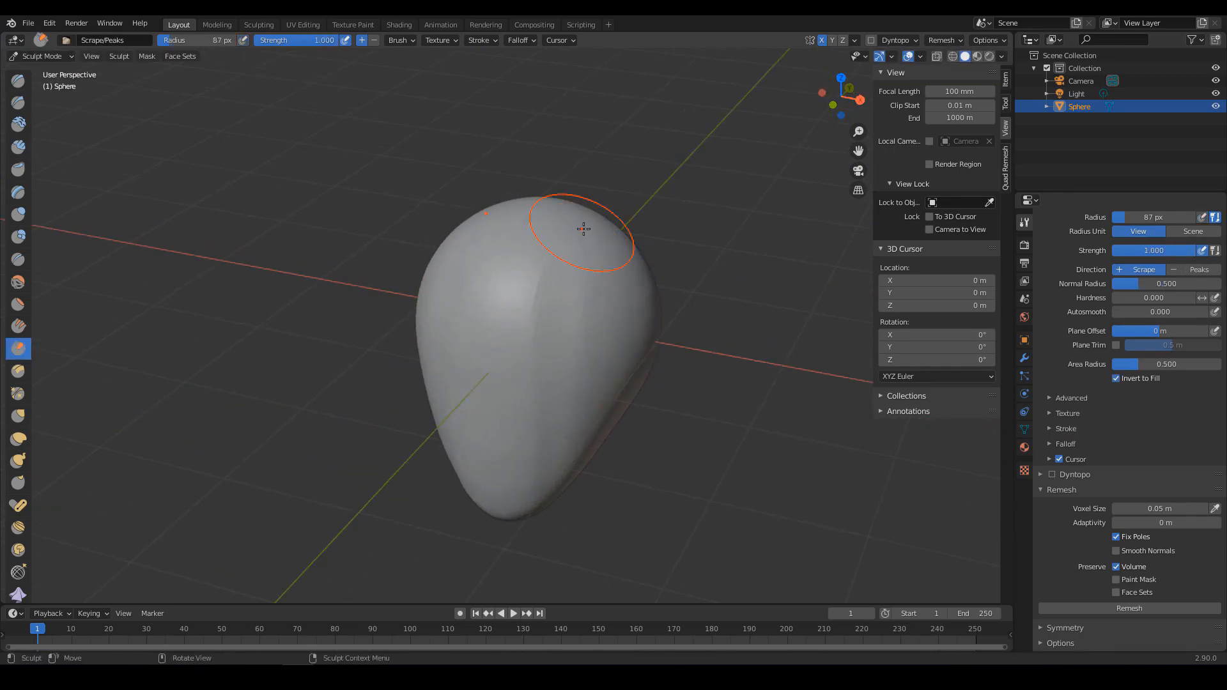
pyautogui.moveTo(622, 254); pyautogui.dragTo(592, 248, button='middle')
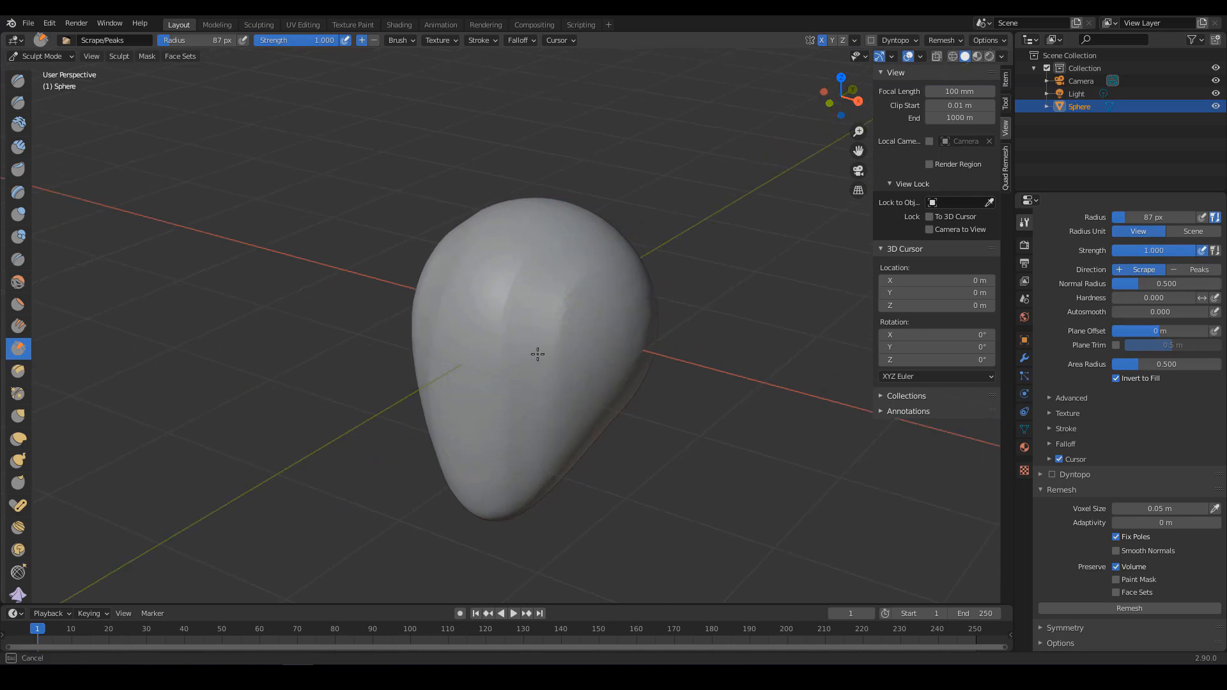
pyautogui.moveTo(537, 447); pyautogui.dragTo(565, 361, button='middle')
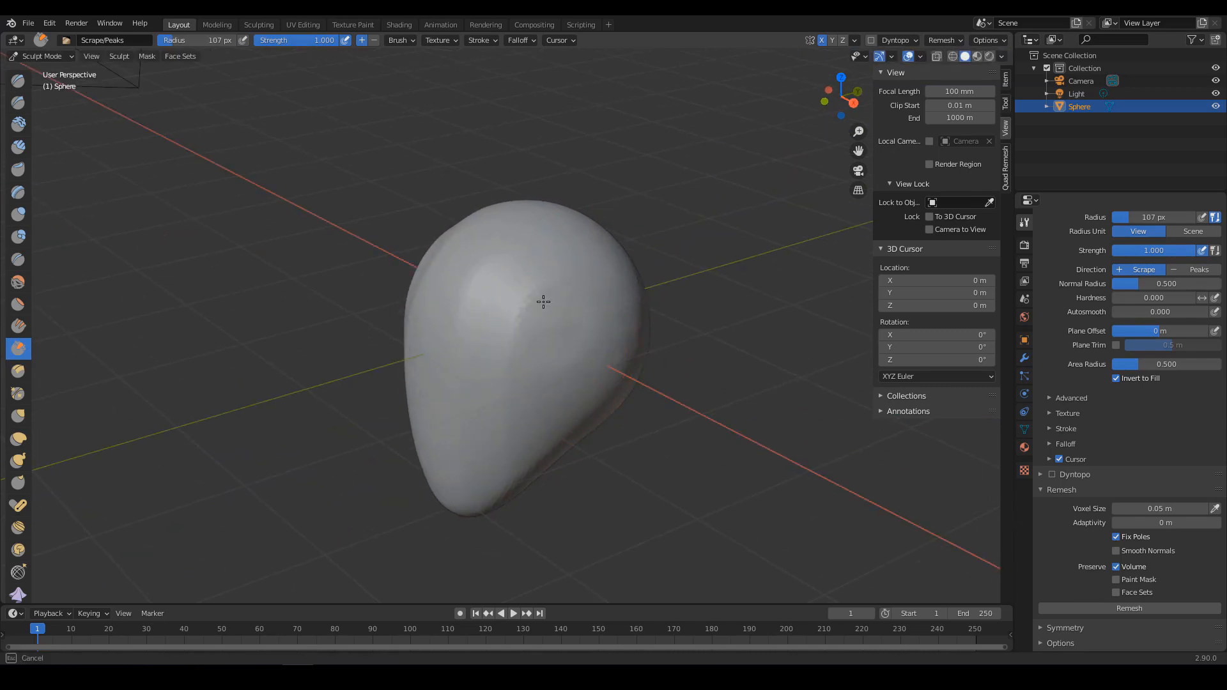
pyautogui.moveTo(556, 292); pyautogui.dragTo(575, 332)
pyautogui.moveTo(556, 366); pyautogui.dragTo(629, 337, button='middle')
pyautogui.moveTo(441, 315); pyautogui.dragTo(495, 304, button='middle')
pyautogui.moveTo(617, 344)
pyautogui.mouseDown(button='middle')
pyautogui.moveTo(572, 266)
pyautogui.moveTo(520, 274)
pyautogui.moveTo(543, 319)
pyautogui.moveTo(581, 332)
pyautogui.moveTo(548, 323)
pyautogui.moveTo(551, 358)
pyautogui.moveTo(658, 360)
pyautogui.moveTo(644, 344)
pyautogui.moveTo(675, 353)
pyautogui.moveTo(604, 324)
pyautogui.moveTo(612, 317)
pyautogui.mouseUp(button='middle')
# Carve two symmetrical eye sockets into the front of the head with Clay Strips at 42 px radius.
pyautogui.press('c')
pyautogui.press('f')
pyautogui.click(536, 369)
pyautogui.press('f')
pyautogui.click(515, 370)
pyautogui.scroll(2, 680, 356)
pyautogui.press('f')
pyautogui.click(600, 328)
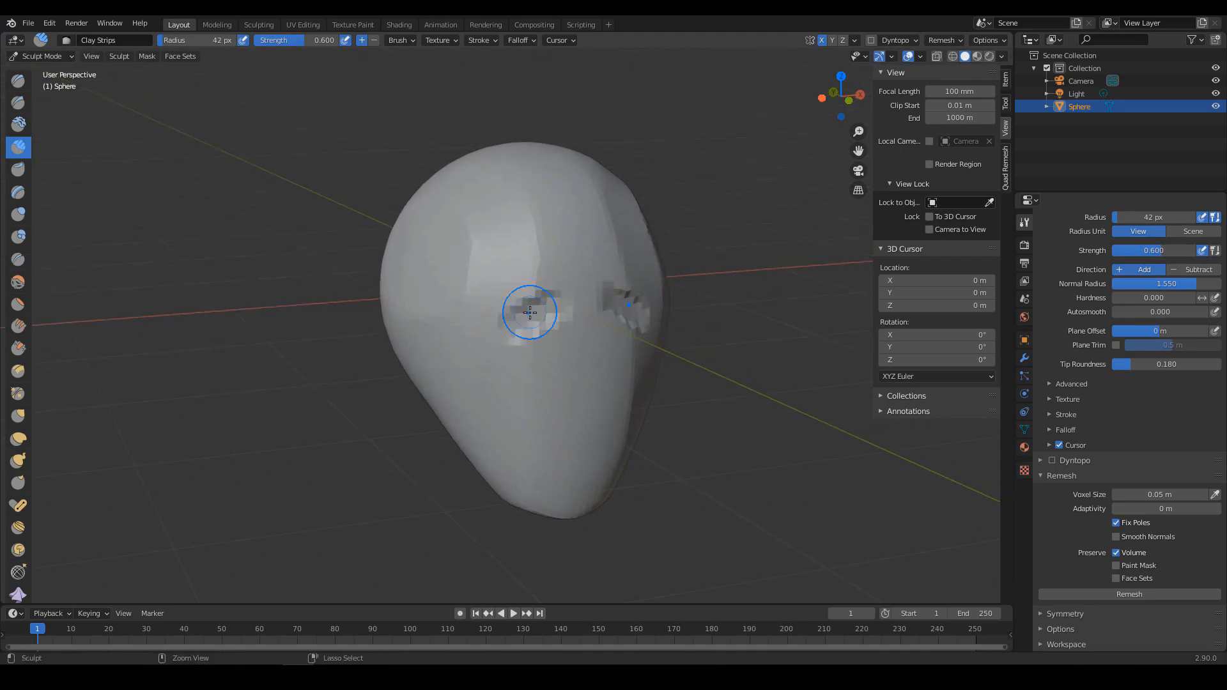
pyautogui.moveTo(521, 324); pyautogui.dragTo(515, 307, button='middle')
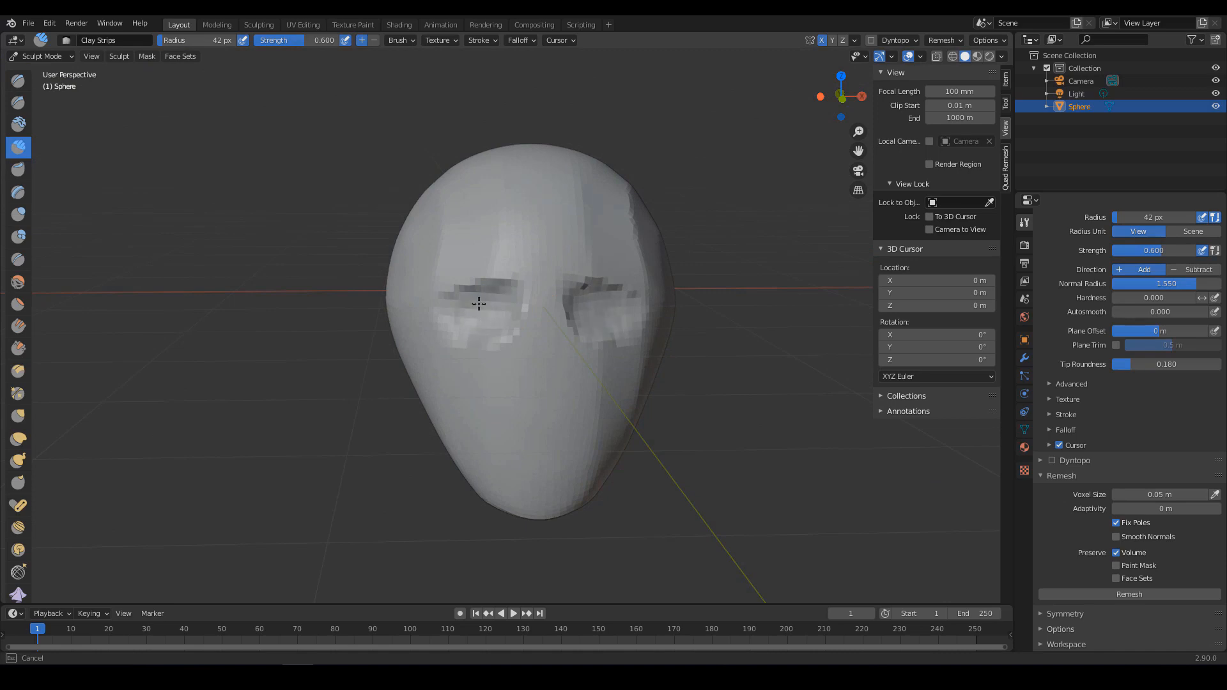
# Carve the nose cavity at 35 px radius and deepen the eye sockets at 41 px radius with Clay Strips.
pyautogui.moveTo(556, 336); pyautogui.dragTo(551, 352, button='middle')
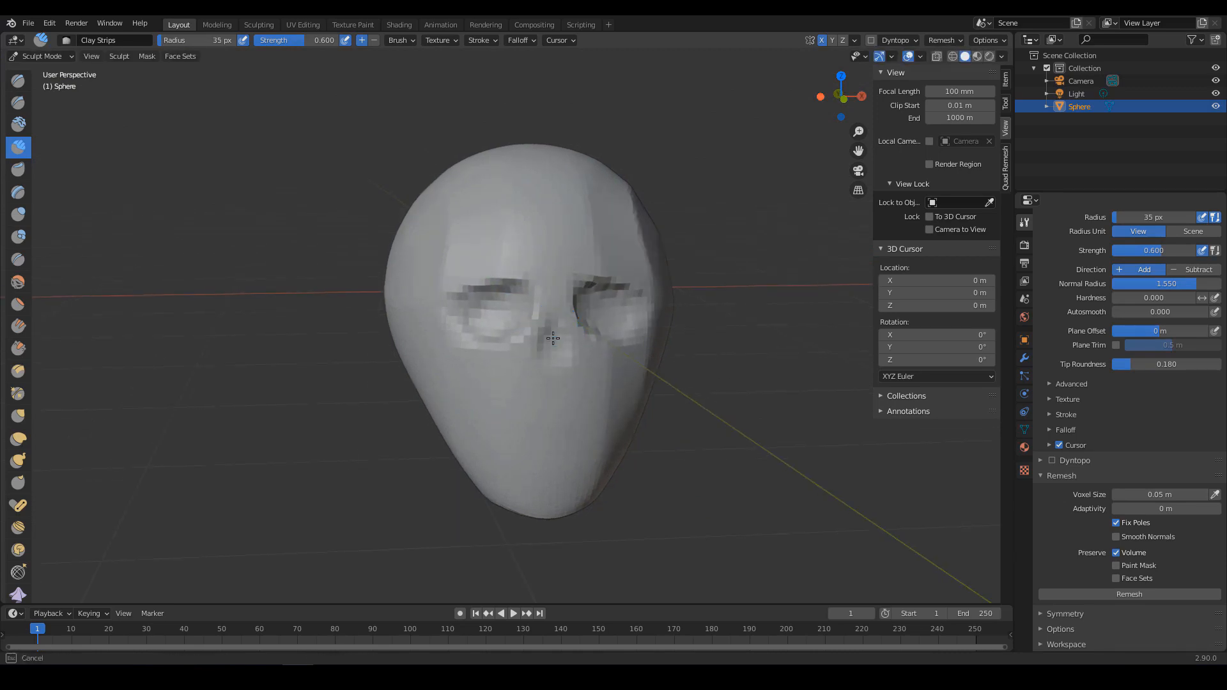
pyautogui.moveTo(557, 365); pyautogui.dragTo(517, 298, button='middle')
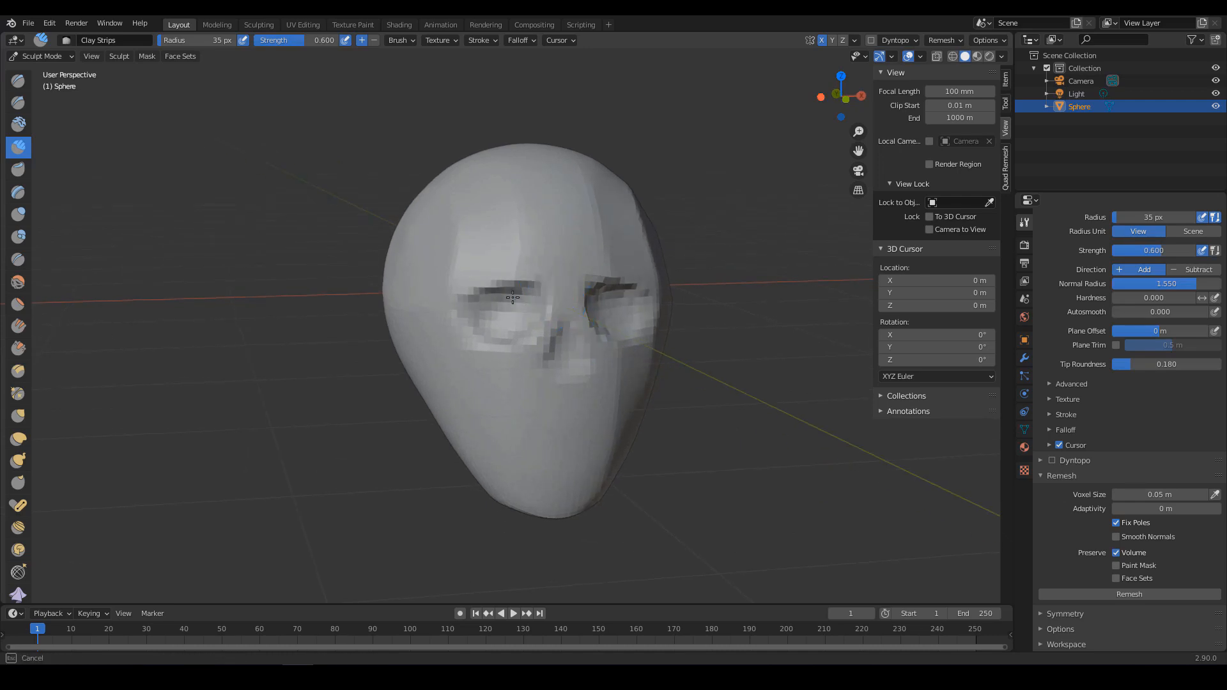
pyautogui.press('f')
pyautogui.click(523, 290)
pyautogui.moveTo(523, 290)
pyautogui.mouseDown()
pyautogui.moveTo(509, 320)
pyautogui.moveTo(520, 307)
pyautogui.moveTo(558, 307)
pyautogui.mouseUp()
pyautogui.hotkey('ctrl', 'z')
pyautogui.moveTo(594, 304); pyautogui.dragTo(642, 308)
pyautogui.moveTo(565, 299)
pyautogui.mouseDown()
pyautogui.moveTo(580, 302)
pyautogui.moveTo(561, 317)
pyautogui.moveTo(573, 343)
pyautogui.mouseUp()
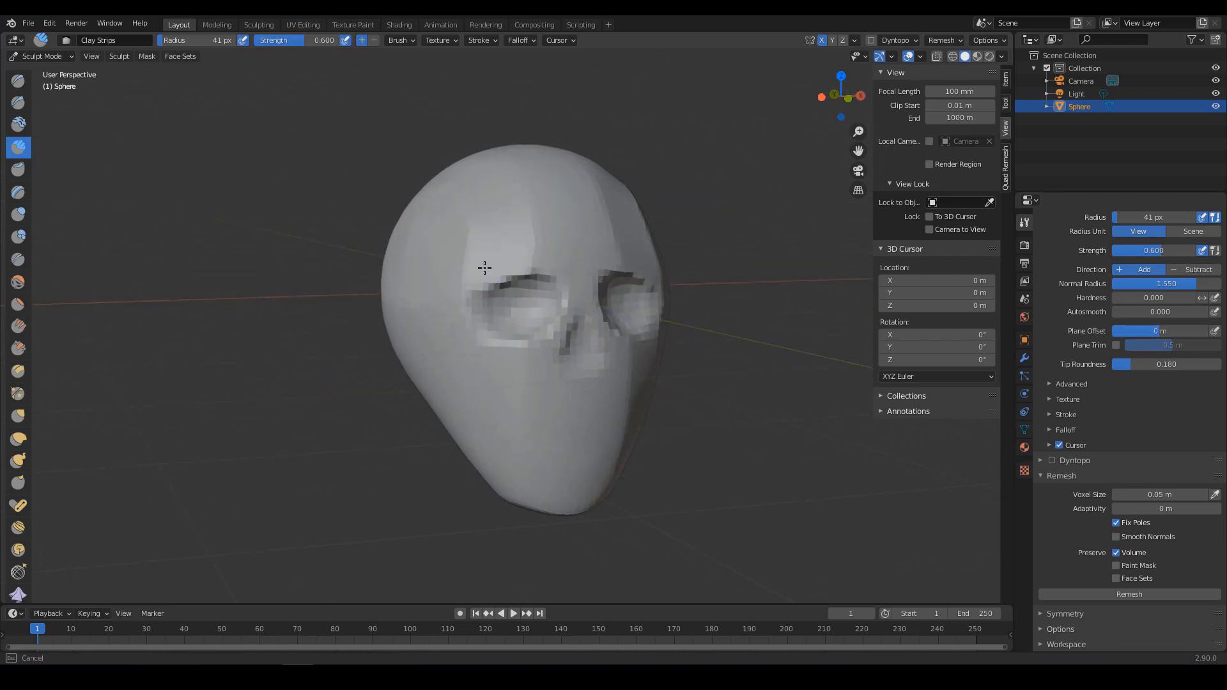
# Sculpt the temples and build up the cheekbones running back from beneath the eye sockets with Clay Strips at 41 px radius.
pyautogui.keyDown('alt'); pyautogui.moveTo(484, 268); pyautogui.dragTo(515, 275); pyautogui.keyUp('alt')
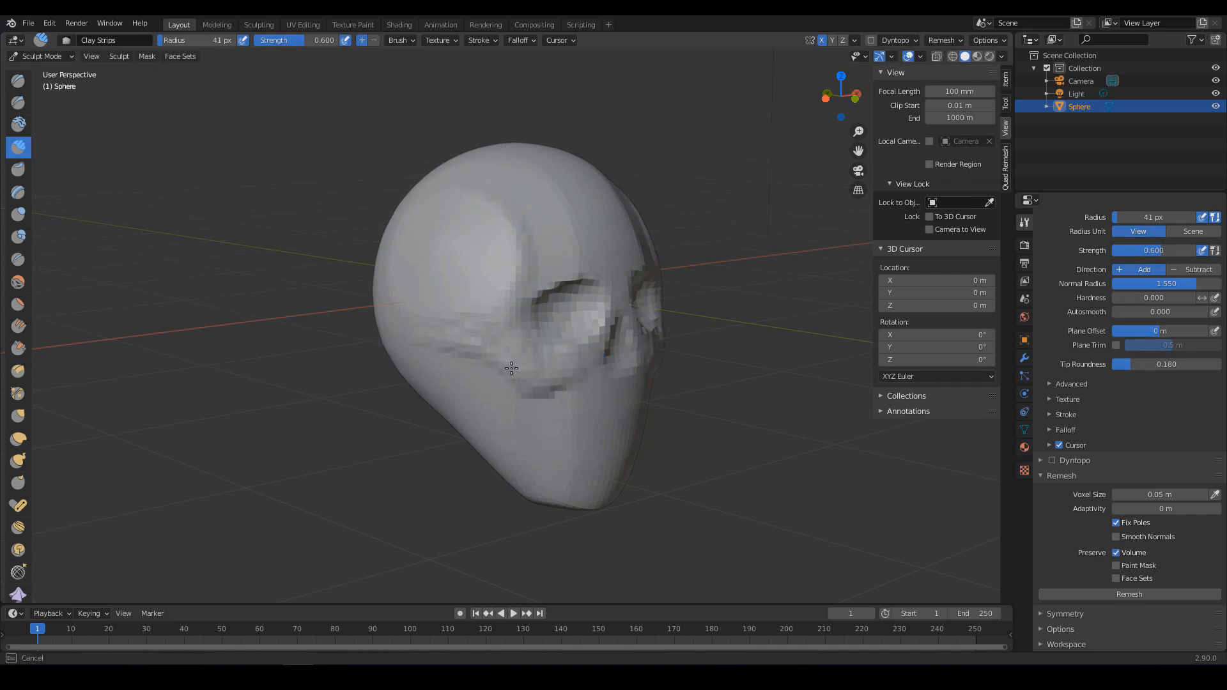
pyautogui.moveTo(590, 358)
pyautogui.keyDown('alt'); pyautogui.mouseDown()
pyautogui.moveTo(518, 356)
pyautogui.moveTo(412, 323)
pyautogui.moveTo(520, 296)
pyautogui.moveTo(446, 247)
pyautogui.moveTo(549, 216)
pyautogui.mouseUp(); pyautogui.keyUp('alt')
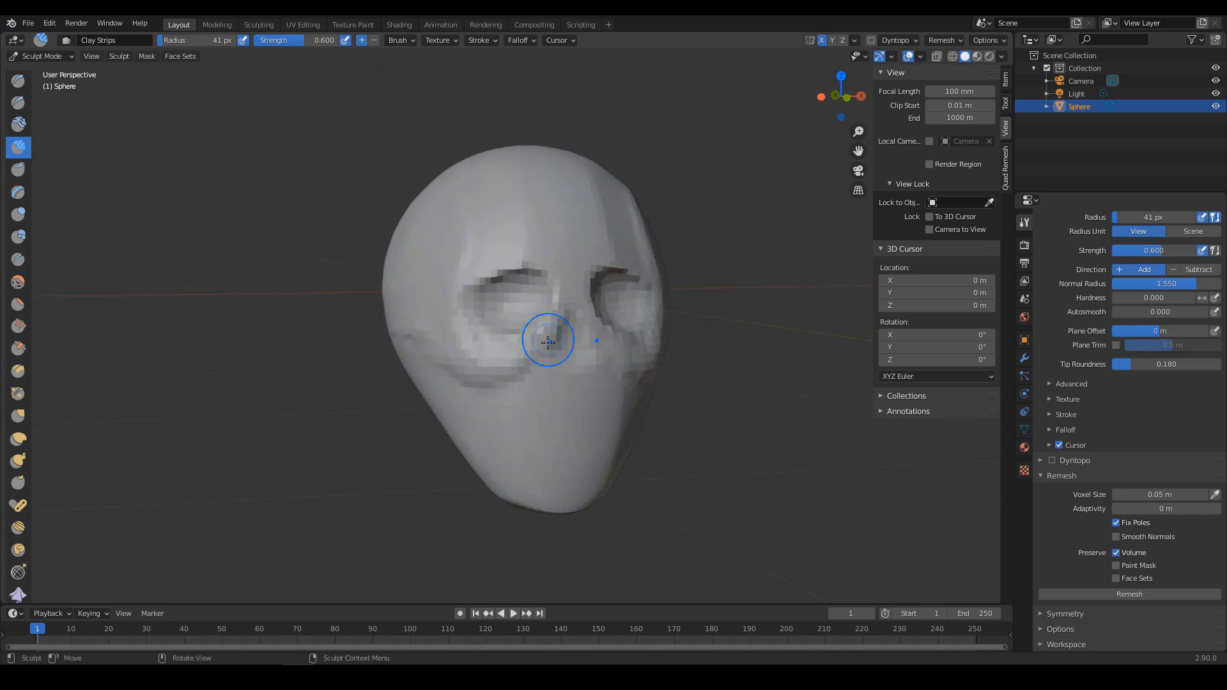
# Shape the mouth area and cheek hollows below the nose with Clay Strips, enlarging the brush to 107 px radius.
pyautogui.moveTo(559, 360)
pyautogui.mouseDown(button='middle')
pyautogui.moveTo(539, 362)
pyautogui.moveTo(575, 364)
pyautogui.mouseUp(button='middle')
pyautogui.press('f')
pyautogui.click(564, 372)
pyautogui.moveTo(547, 358)
pyautogui.mouseDown()
pyautogui.moveTo(564, 386)
pyautogui.moveTo(606, 398)
pyautogui.mouseUp()
pyautogui.press('f')
pyautogui.click(685, 397)
pyautogui.moveTo(601, 356); pyautogui.dragTo(578, 385)
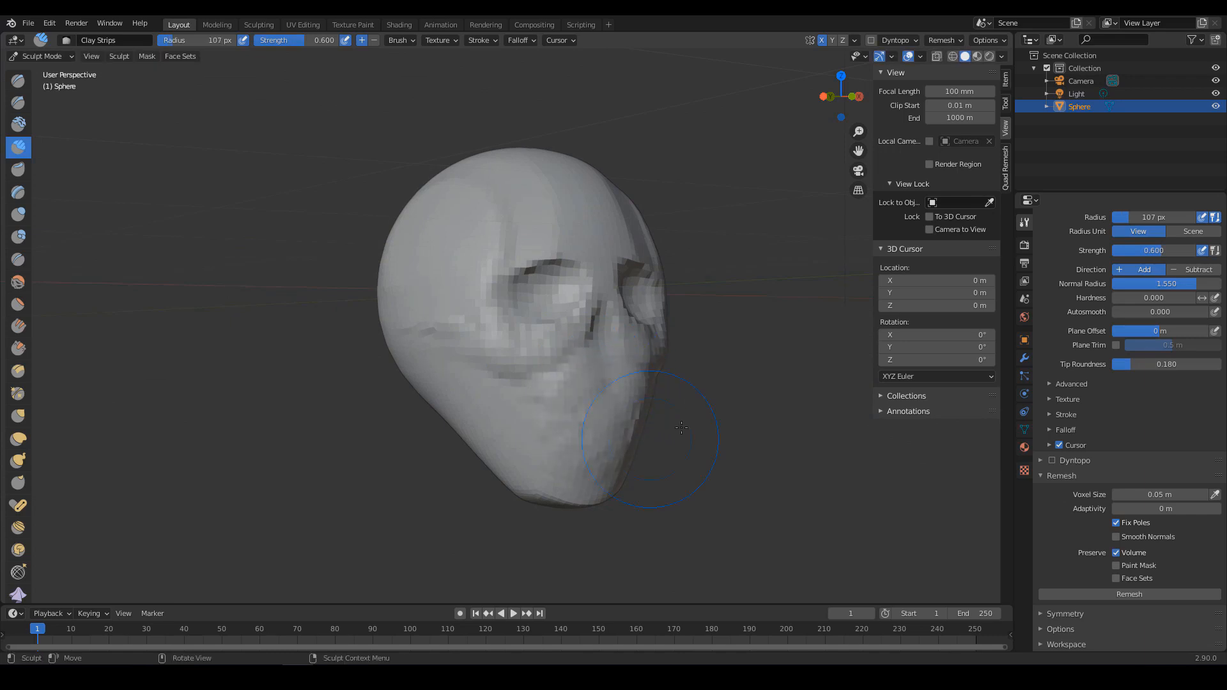
# Pull the nasal bone forward between the eye sockets with the Grab brush at 56 px radius.
pyautogui.moveTo(681, 427); pyautogui.dragTo(646, 358, button='middle')
pyautogui.press('g')
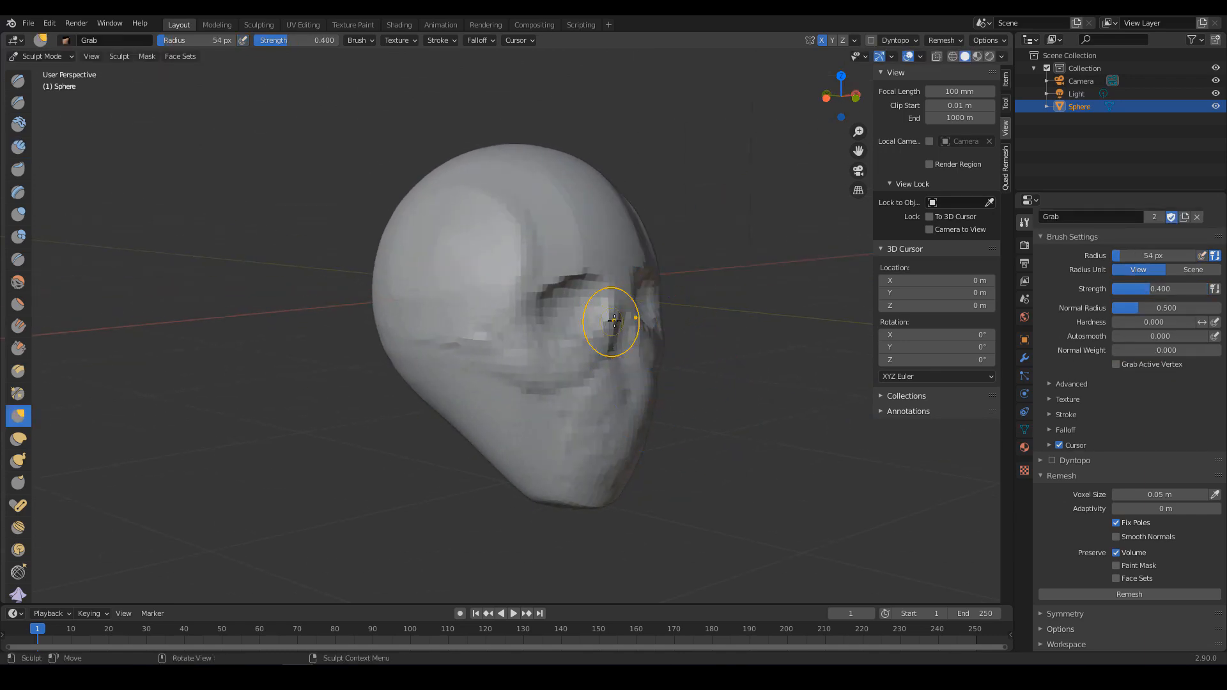
pyautogui.moveTo(625, 316); pyautogui.dragTo(698, 317)
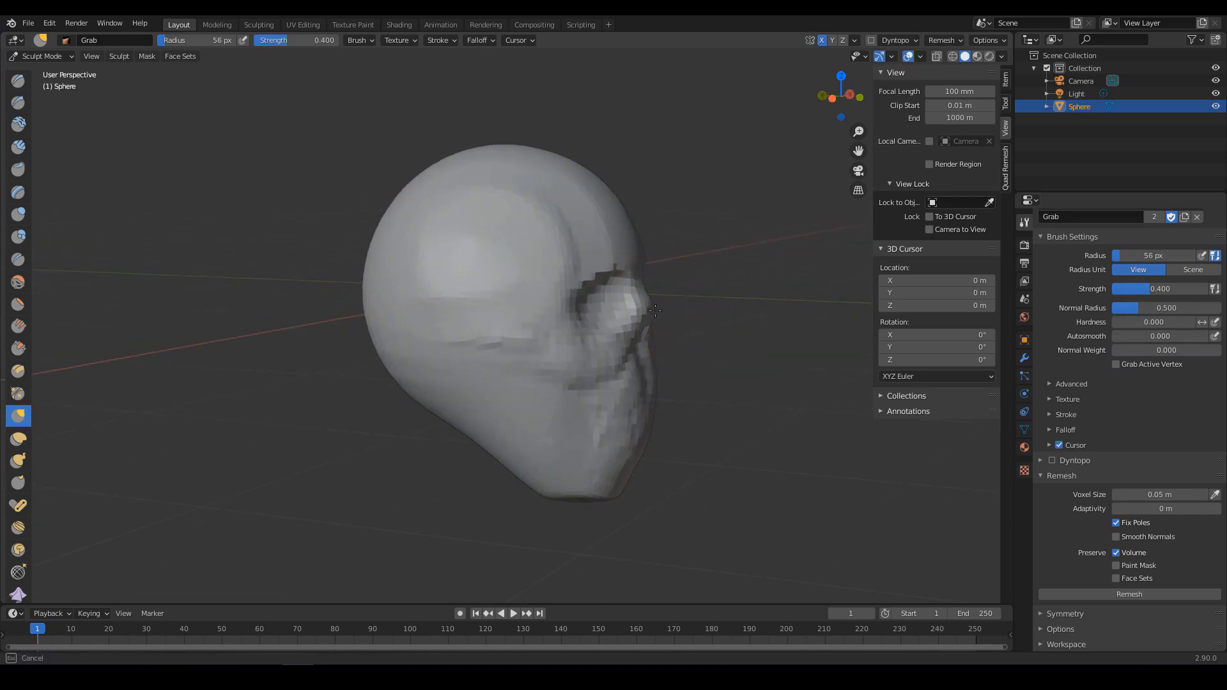
pyautogui.moveTo(648, 313)
pyautogui.mouseDown(button='middle')
pyautogui.moveTo(511, 310)
pyautogui.moveTo(635, 282)
pyautogui.moveTo(589, 295)
pyautogui.mouseUp(button='middle')
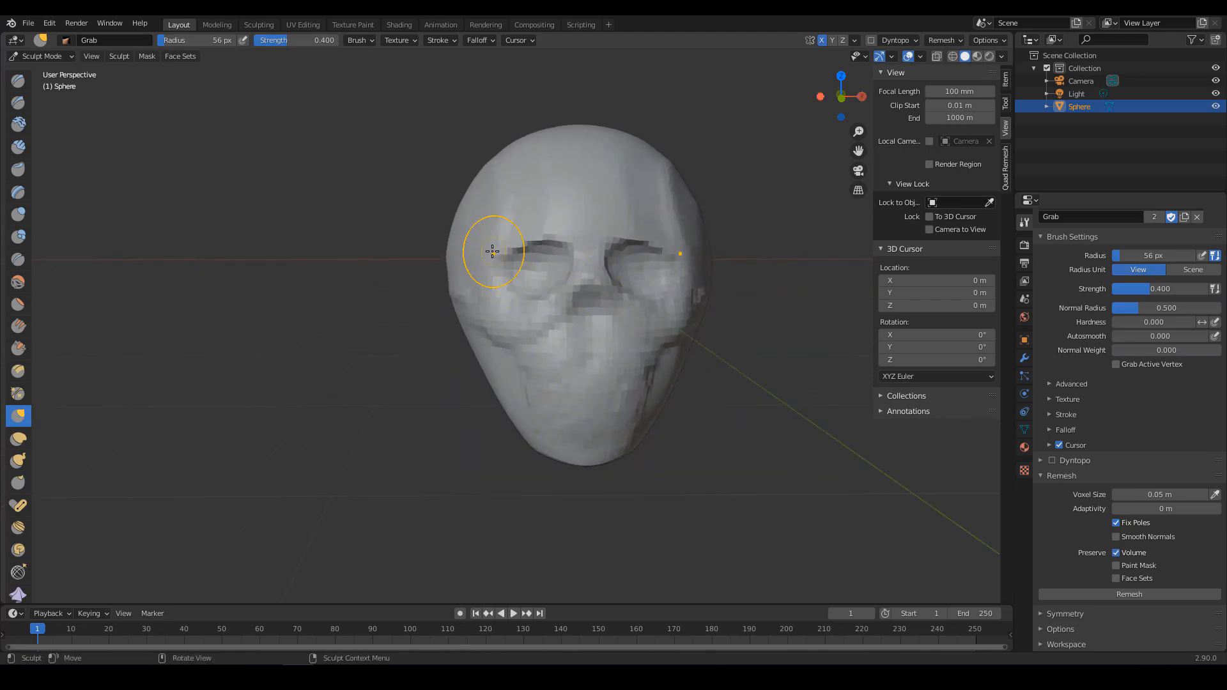
# Narrow the sides of the skull with the Grab brush at 137 px radius and adjust the jaw shape.
pyautogui.press('f')
pyautogui.click(542, 260)
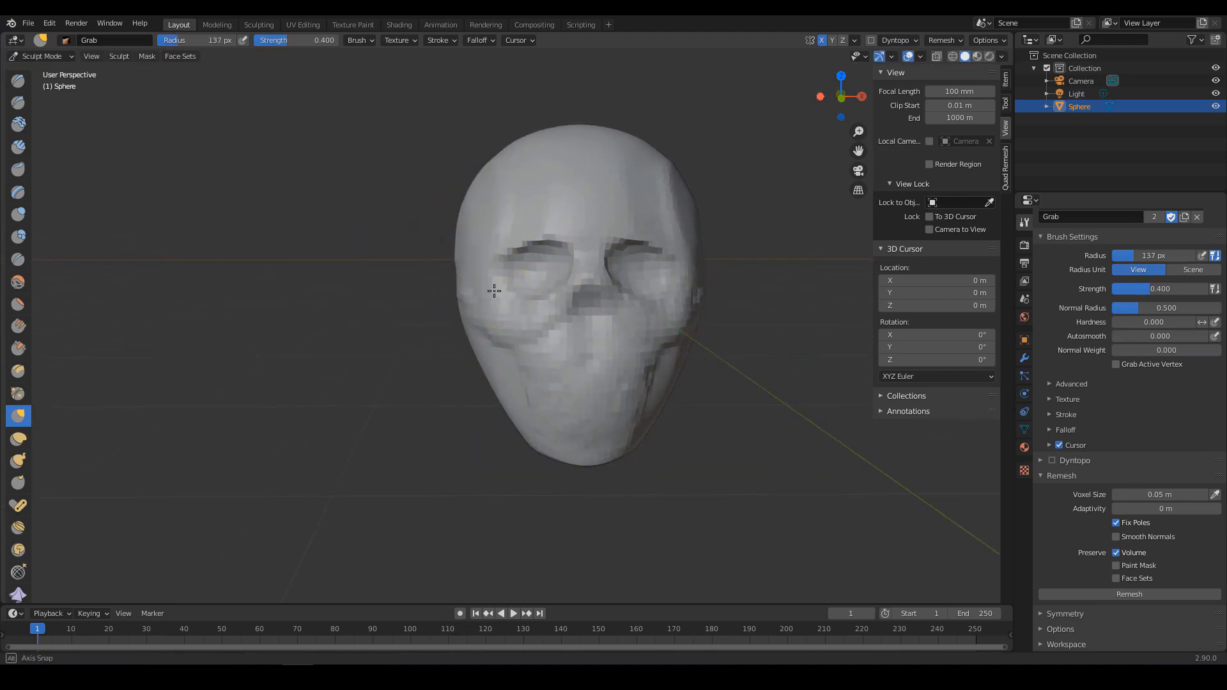
pyautogui.keyDown('alt'); pyautogui.moveTo(492, 287); pyautogui.dragTo(493, 356); pyautogui.keyUp('alt')
pyautogui.press('f')
pyautogui.click(557, 396)
pyautogui.moveTo(571, 446)
pyautogui.mouseDown()
pyautogui.moveTo(572, 428)
pyautogui.moveTo(557, 441)
pyautogui.moveTo(594, 434)
pyautogui.moveTo(535, 371)
pyautogui.mouseUp()
# Sculpt the side of the jaw below the cheekbone with Clay Strips at 59 px radius.
pyautogui.press('c')
pyautogui.press('f')
pyautogui.click(535, 352)
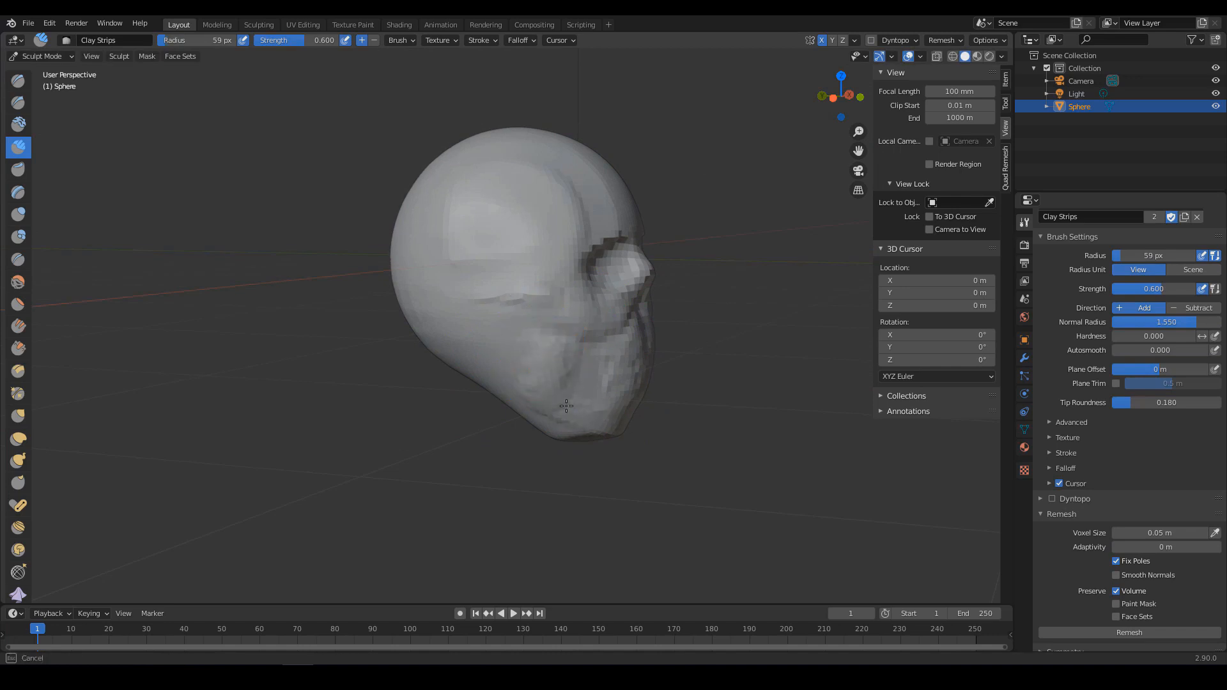
pyautogui.moveTo(598, 380)
pyautogui.keyDown('alt'); pyautogui.mouseDown()
pyautogui.moveTo(489, 362)
pyautogui.moveTo(542, 408)
pyautogui.moveTo(646, 444)
pyautogui.moveTo(594, 430)
pyautogui.moveTo(636, 452)
pyautogui.moveTo(746, 426)
pyautogui.moveTo(680, 407)
pyautogui.mouseUp(); pyautogui.keyUp('alt')
# Reshape the upper jaw and underside of the chin in the right side view with the Grab brush.
pyautogui.press('g')
pyautogui.press('f')
pyautogui.click(540, 419)
pyautogui.press('KP_3')
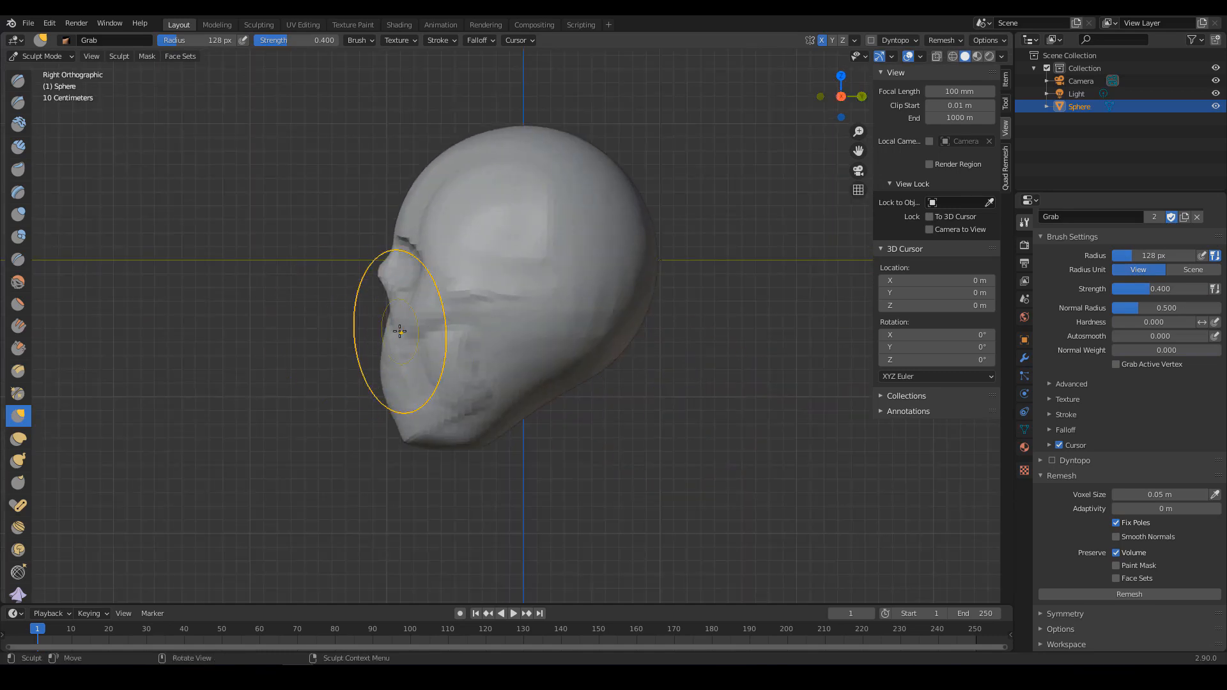
pyautogui.press('f')
pyautogui.click(393, 331)
pyautogui.moveTo(394, 332); pyautogui.dragTo(378, 318)
pyautogui.moveTo(390, 323); pyautogui.dragTo(375, 320)
pyautogui.press('f')
pyautogui.click(441, 364)
pyautogui.moveTo(467, 446); pyautogui.dragTo(485, 449)
# Flatten the lower jaw and chin with the Scrape/Peaks brush at 98 px radius.
pyautogui.moveTo(541, 371)
pyautogui.mouseDown(button='middle')
pyautogui.moveTo(705, 373)
pyautogui.moveTo(625, 355)
pyautogui.mouseUp(button='middle')
pyautogui.scroll(1, 745, 355)
pyautogui.moveTo(625, 354); pyautogui.dragTo(610, 358, button='middle')
pyautogui.press('f')
pyautogui.click(469, 428)
pyautogui.moveTo(508, 423); pyautogui.dragTo(510, 389, button='middle')
pyautogui.hotkey('shift', 't')
pyautogui.moveTo(490, 406); pyautogui.dragTo(499, 440)
pyautogui.moveTo(562, 397); pyautogui.dragTo(624, 415, button='middle')
pyautogui.scroll(-1, 613, 400)
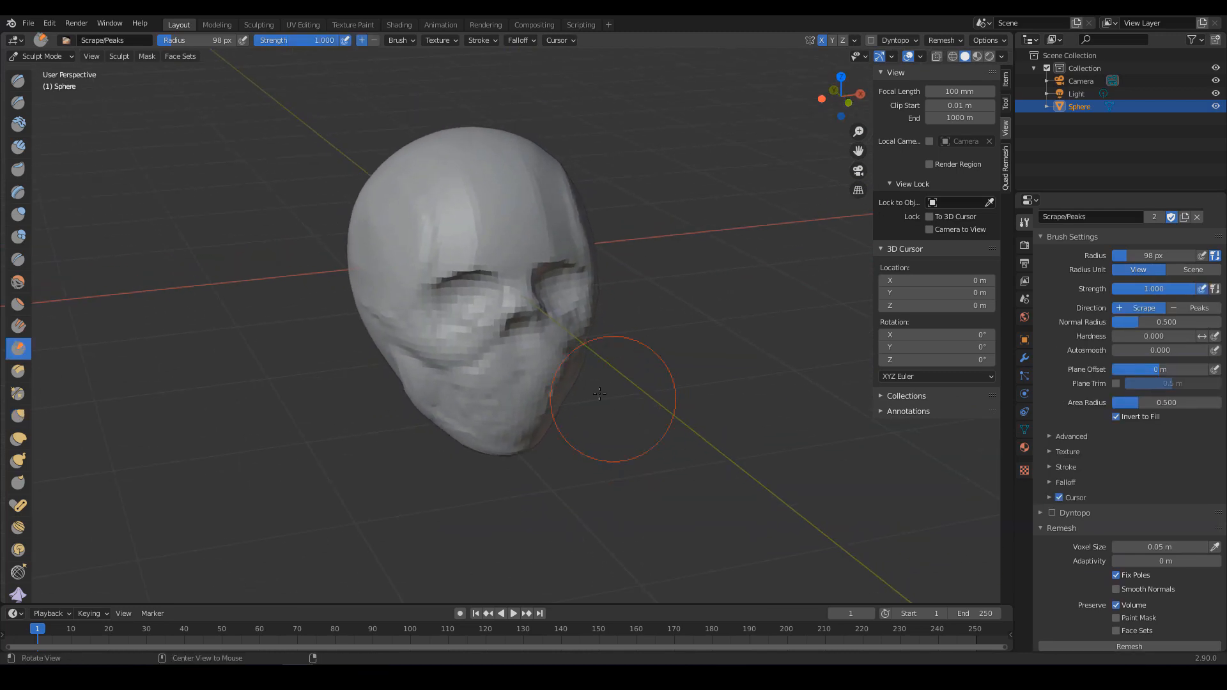
# Scrape the cheek and temple sides of the skull with the Scrape/Peaks brush at 143 px radius.
pyautogui.keyDown('alt'); pyautogui.moveTo(599, 393); pyautogui.dragTo(556, 382); pyautogui.keyUp('alt')
pyautogui.scroll(1, 558, 357)
pyautogui.moveTo(559, 332)
pyautogui.keyDown('alt'); pyautogui.mouseDown()
pyautogui.moveTo(610, 335)
pyautogui.moveTo(540, 329)
pyautogui.mouseUp(); pyautogui.keyUp('alt')
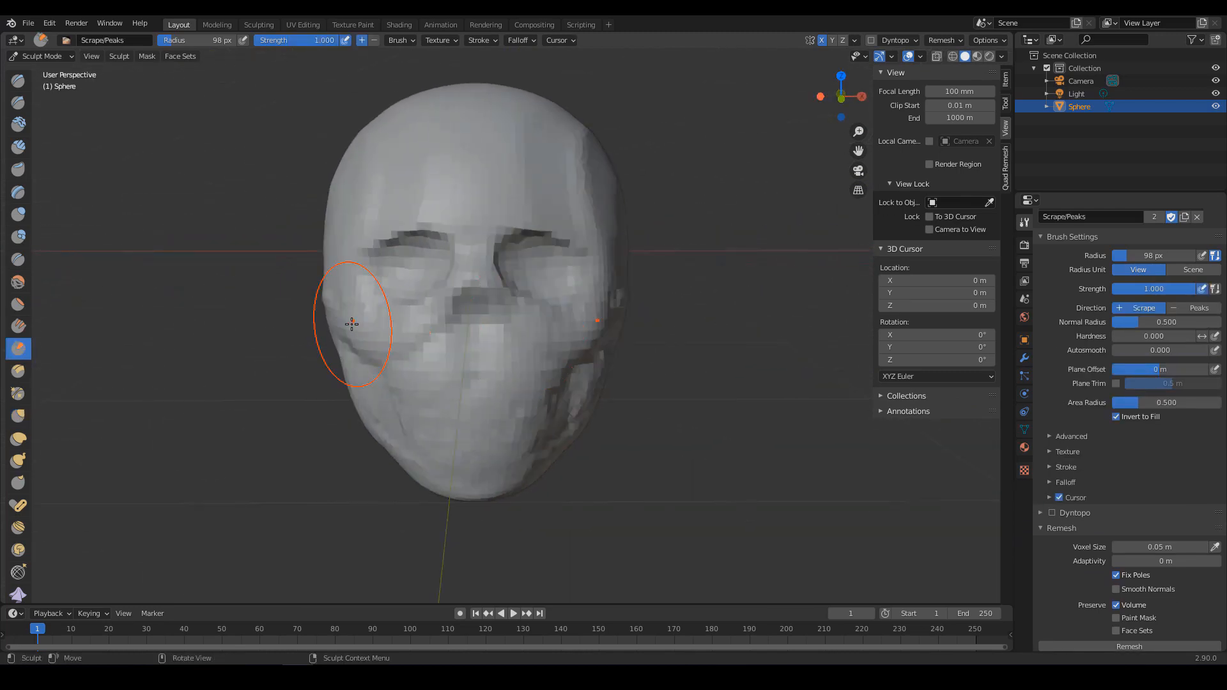
pyautogui.press('f')
pyautogui.click(379, 319)
pyautogui.keyDown('alt'); pyautogui.moveTo(326, 302); pyautogui.dragTo(377, 224); pyautogui.keyUp('alt')
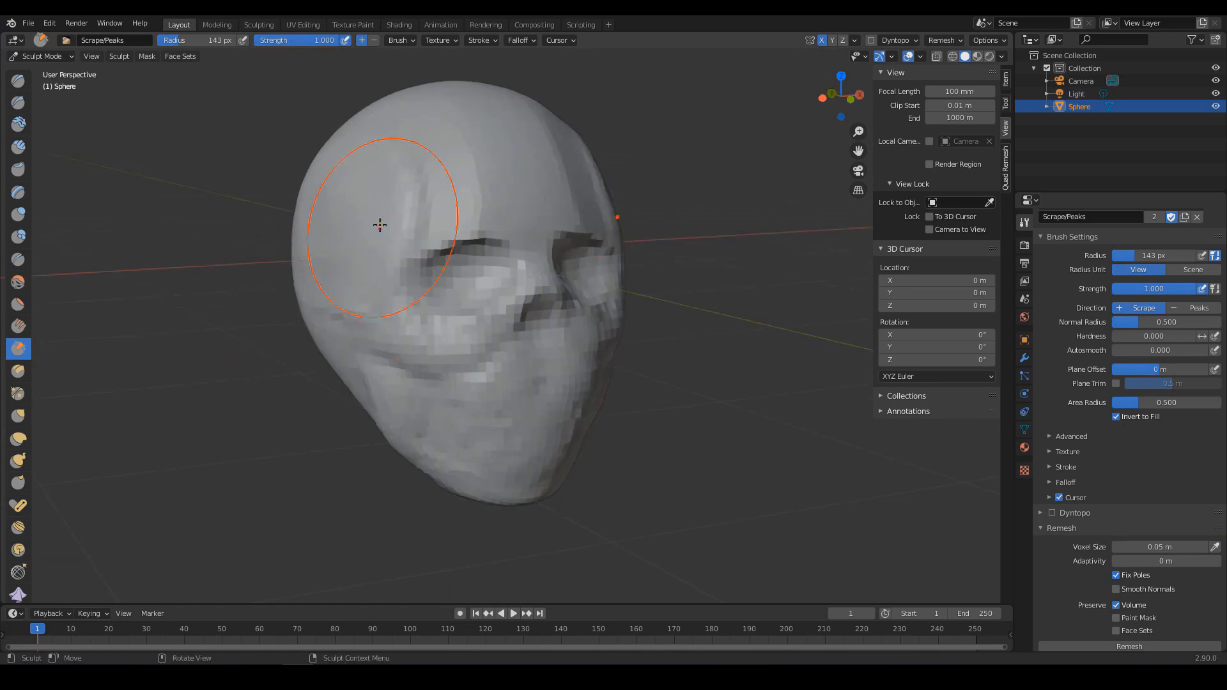
# Switch to the right side view and enlarge the Scrape/Peaks brush radius to 246 px.
pyautogui.press('f')
pyautogui.click(317, 230)
pyautogui.press('KP_3')
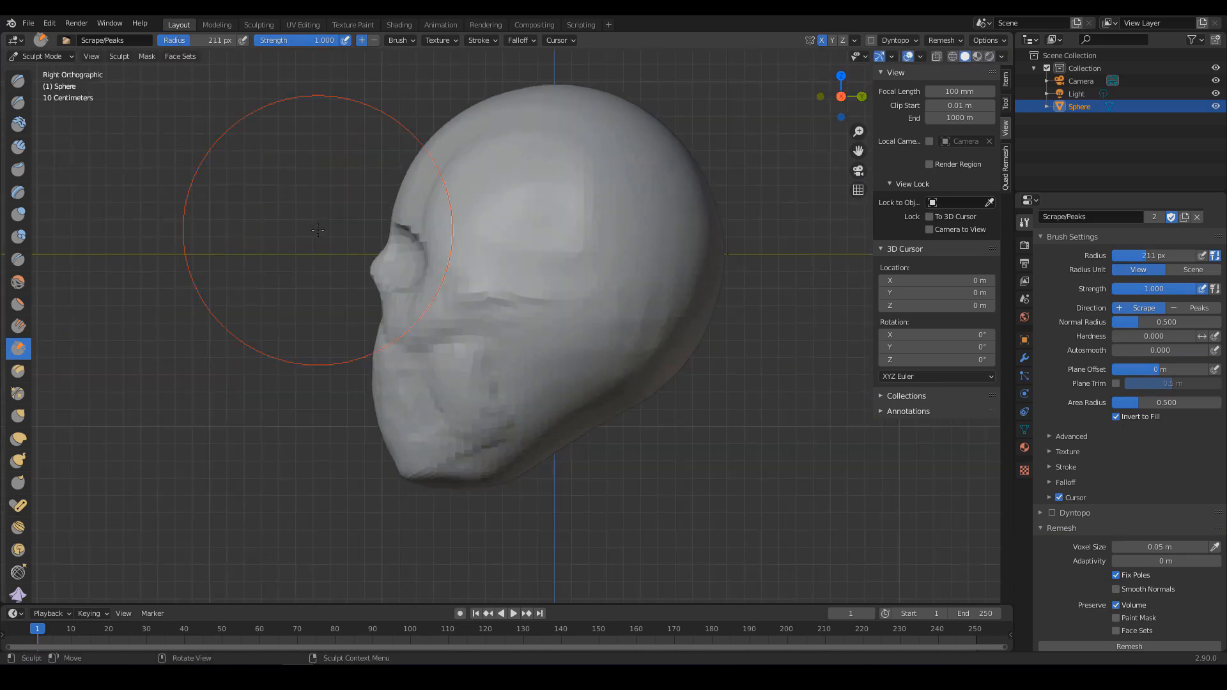
pyautogui.press('f')
pyautogui.click(643, 369)
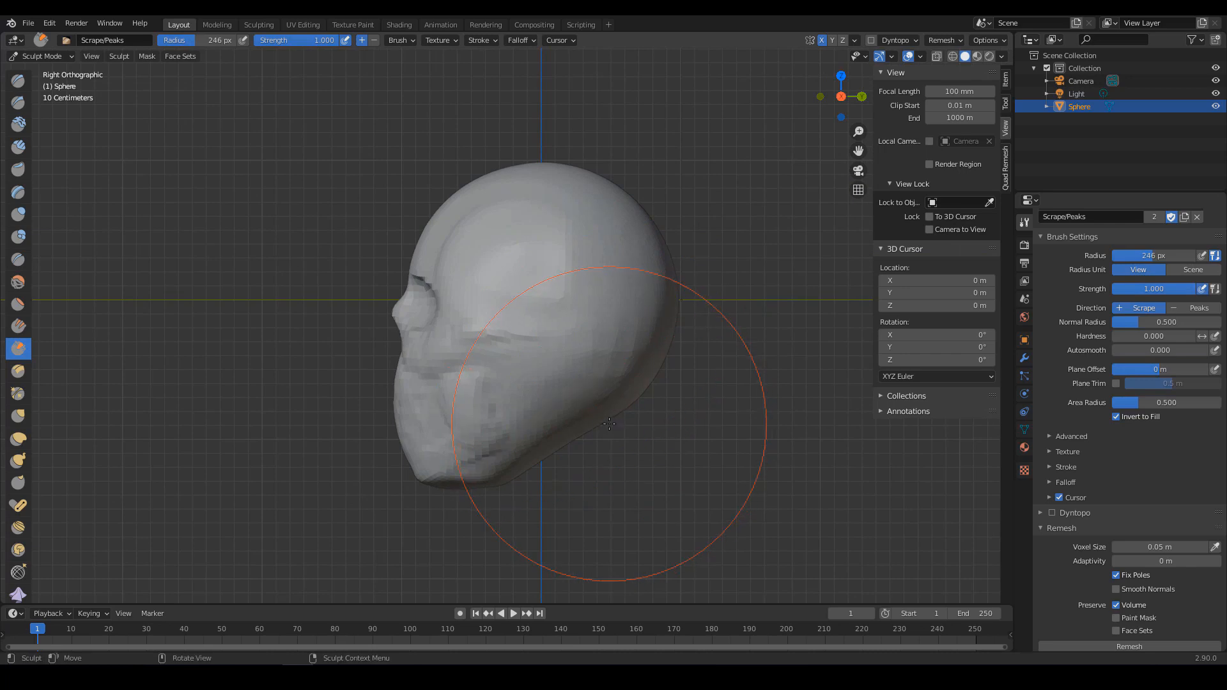
# Reshape the forehead and crown profile with the Grab brush at 244 px radius.
pyautogui.press('g')
pyautogui.press('f')
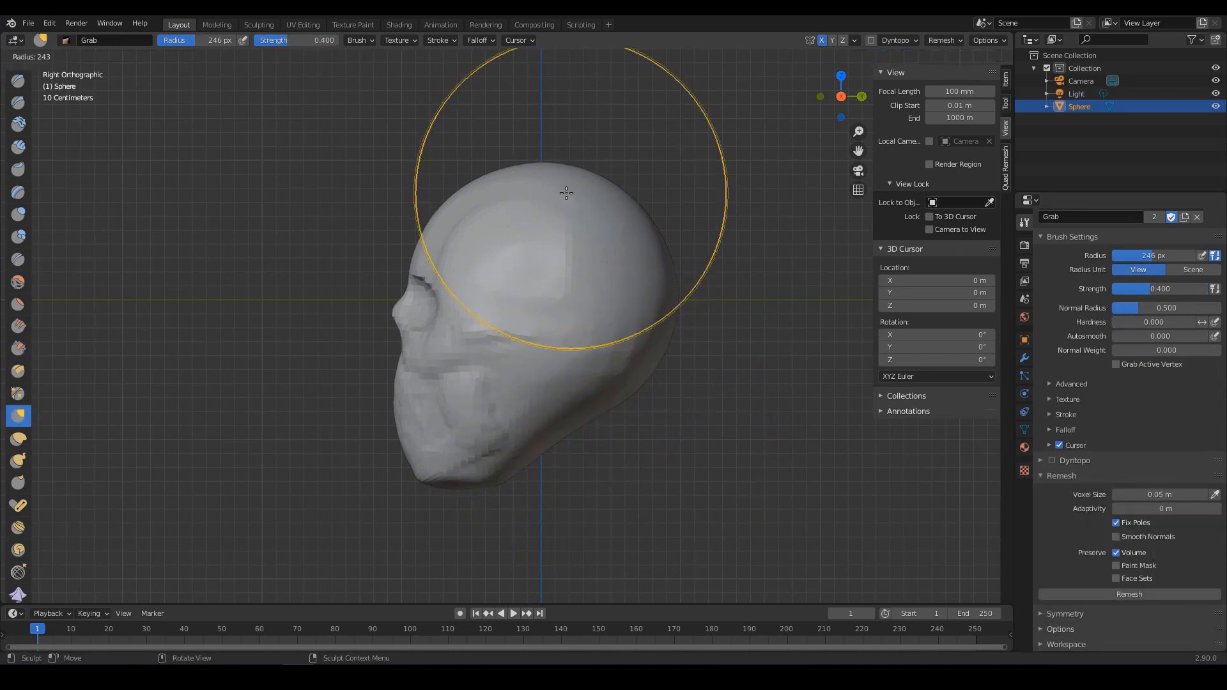
pyautogui.click(568, 193)
pyautogui.moveTo(476, 193); pyautogui.dragTo(471, 198)
pyautogui.moveTo(437, 212); pyautogui.dragTo(442, 216)
pyautogui.press('f')
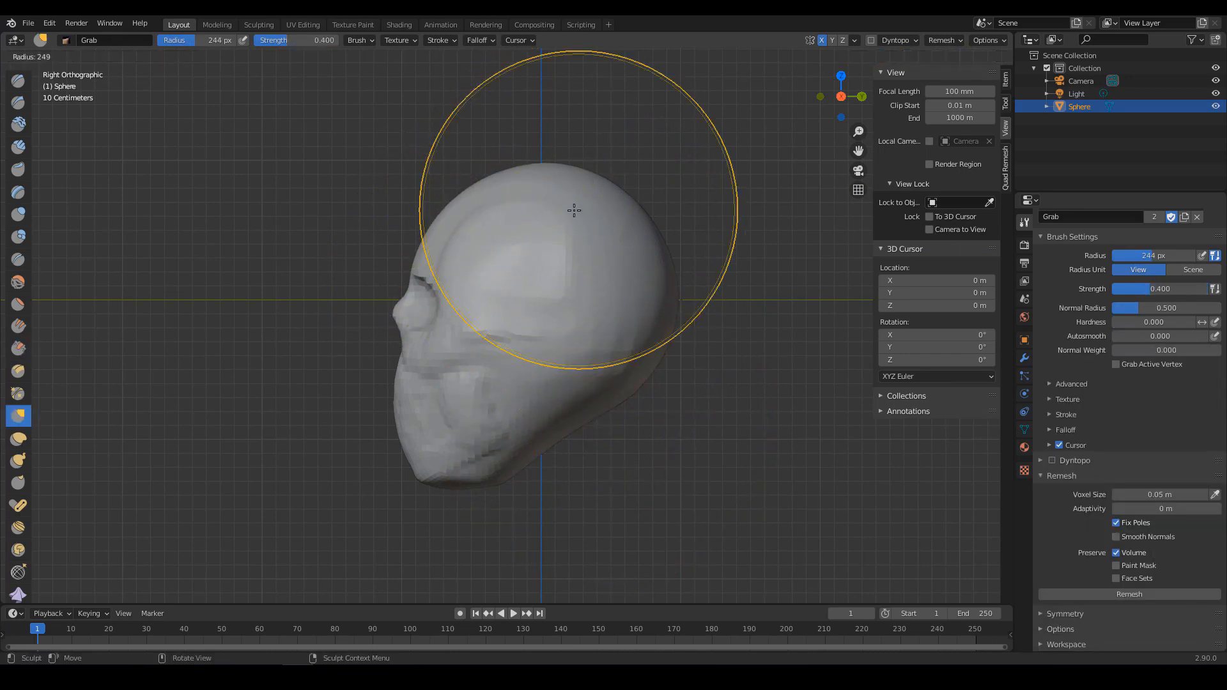
pyautogui.click(567, 208)
pyautogui.moveTo(549, 179); pyautogui.dragTo(587, 198)
# Push up the underside of the rear skull with the Grab brush at 307 px radius.
pyautogui.press('f')
pyautogui.click(670, 221)
pyautogui.press('f')
pyautogui.click(633, 201)
pyautogui.moveTo(593, 409); pyautogui.dragTo(594, 396)
# Sculpt the rear jaw area below the cheekbone with Clay Strips at 65 px radius.
pyautogui.press('c')
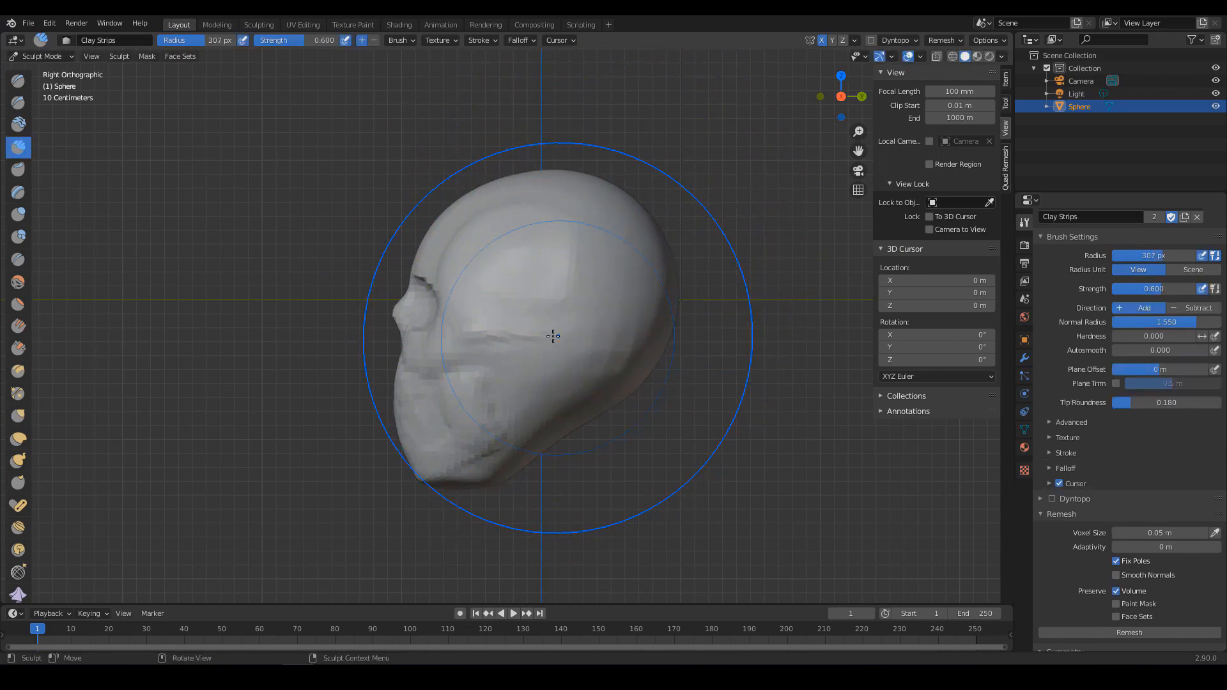
pyautogui.press('f')
pyautogui.click(495, 360)
pyautogui.press('f')
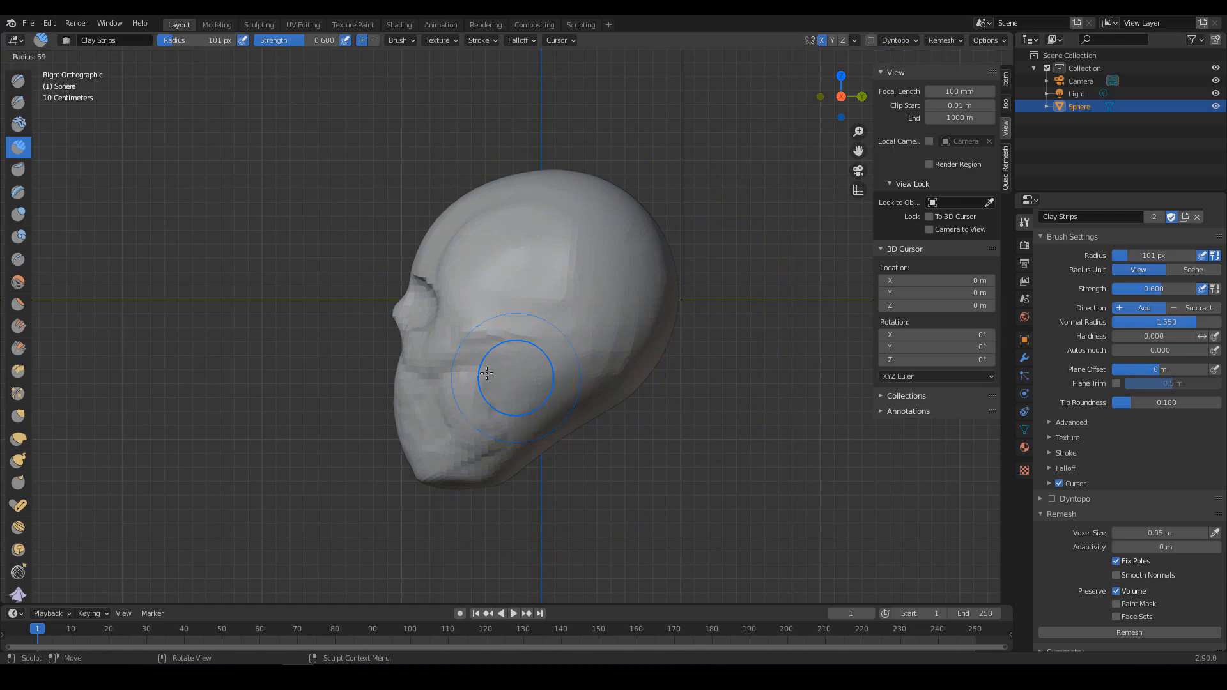
pyautogui.click(476, 373)
pyautogui.press('f')
pyautogui.click(552, 383)
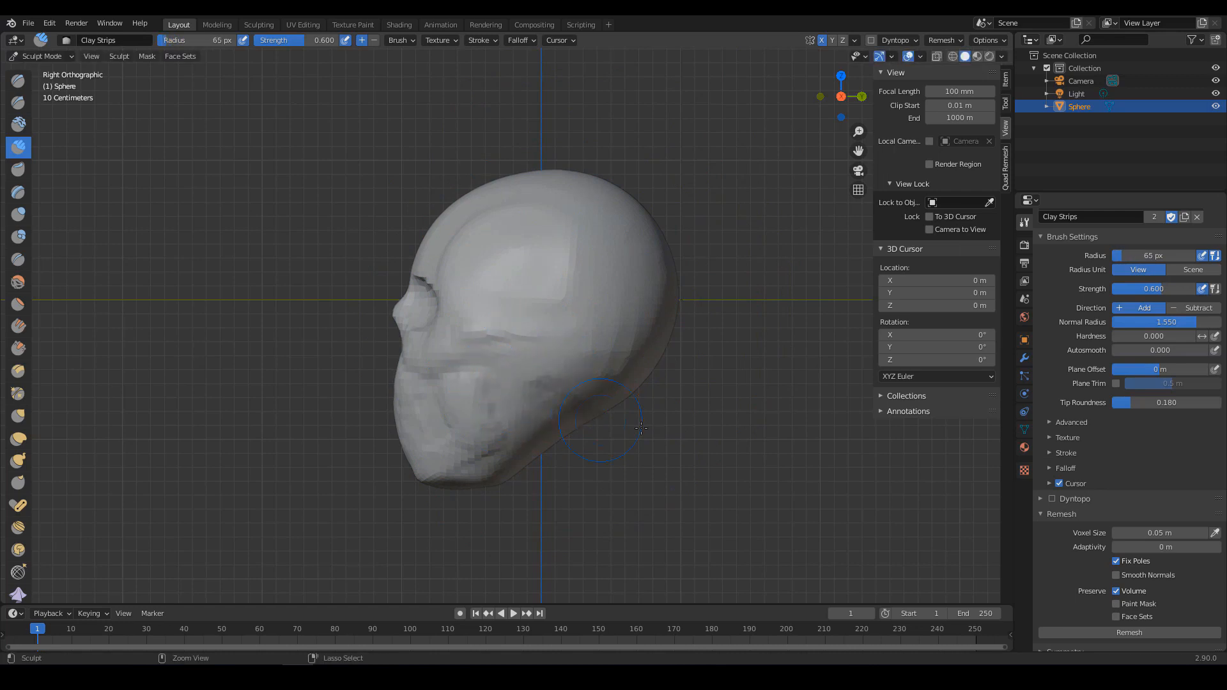
# Refine the hollow between the cheekbone, jaw and skull base with Clay Strips.
pyautogui.moveTo(641, 428); pyautogui.dragTo(574, 406, button='middle')
pyautogui.moveTo(476, 381)
pyautogui.mouseDown()
pyautogui.moveTo(565, 397)
pyautogui.moveTo(483, 382)
pyautogui.mouseUp()
pyautogui.moveTo(589, 382)
pyautogui.mouseDown(button='middle')
pyautogui.moveTo(623, 380)
pyautogui.moveTo(586, 381)
pyautogui.mouseUp(button='middle')
pyautogui.moveTo(543, 444); pyautogui.dragTo(682, 348, button='middle')
pyautogui.keyDown('ctrl'); pyautogui.keyDown('alt'); pyautogui.moveTo(682, 348); pyautogui.dragTo(680, 326); pyautogui.keyUp('alt'); pyautogui.keyUp('ctrl')
pyautogui.keyDown('alt'); pyautogui.moveTo(680, 326); pyautogui.dragTo(651, 335); pyautogui.keyUp('alt')
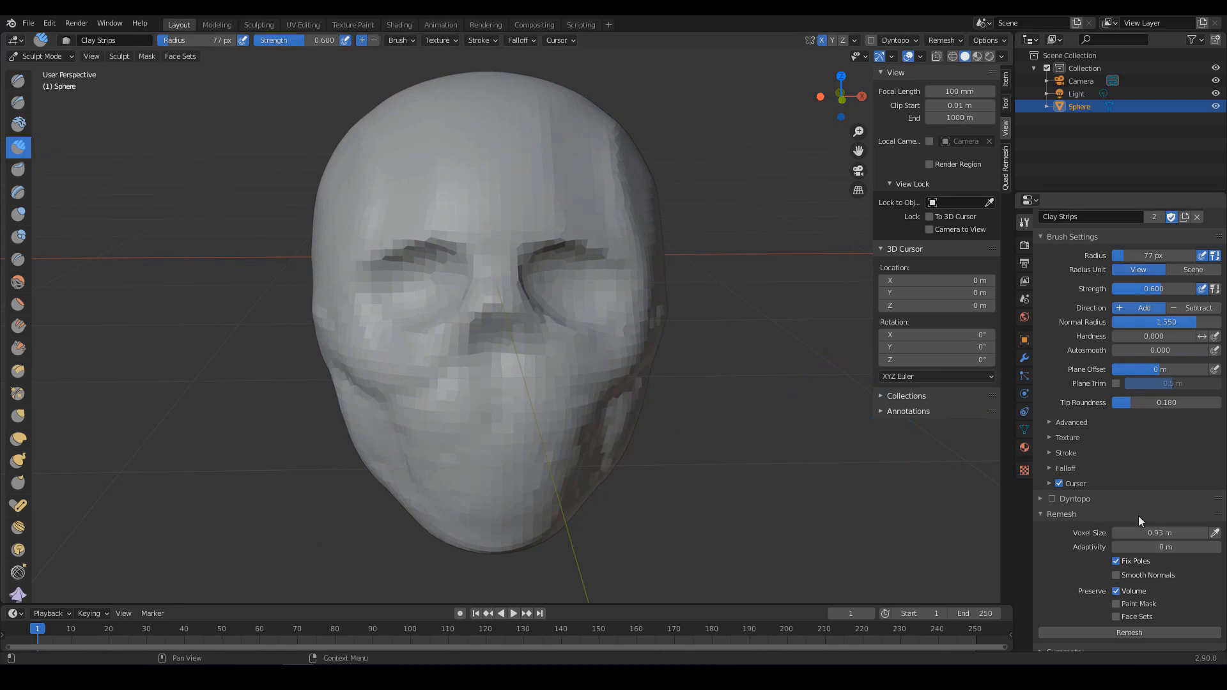
# Set the remesh voxel size to 0.03 m and remesh the skull.
pyautogui.click(1158, 532)
pyautogui.click(1112, 632)
pyautogui.keyDown('ctrl'); pyautogui.keyDown('alt'); pyautogui.moveTo(588, 268); pyautogui.dragTo(566, 294); pyautogui.keyUp('alt'); pyautogui.keyUp('ctrl')
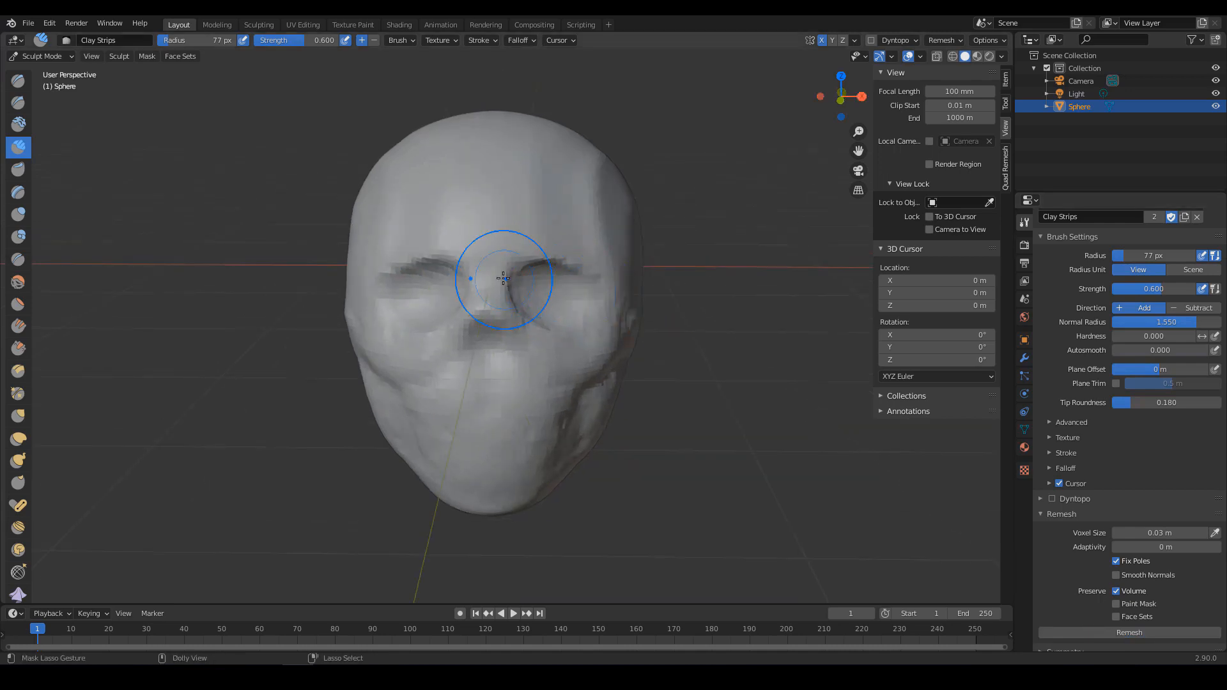
# Carve both eye sockets deeper around the eyes and beside the nose bridge with Clay Strips.
pyautogui.press('f')
pyautogui.click(469, 264)
pyautogui.moveTo(542, 252)
pyautogui.keyDown('alt'); pyautogui.mouseDown()
pyautogui.moveTo(487, 255)
pyautogui.moveTo(548, 270)
pyautogui.moveTo(567, 249)
pyautogui.moveTo(580, 257)
pyautogui.mouseUp(); pyautogui.keyUp('alt')
pyautogui.press('f')
pyautogui.click(588, 263)
pyautogui.moveTo(616, 270); pyautogui.dragTo(608, 297, button='middle')
pyautogui.moveTo(589, 260); pyautogui.dragTo(599, 296)
pyautogui.moveTo(603, 288)
pyautogui.keyDown('ctrl'); pyautogui.mouseDown(button='middle')
pyautogui.moveTo(536, 291)
pyautogui.moveTo(548, 285)
pyautogui.mouseUp(button='middle'); pyautogui.keyUp('ctrl')
pyautogui.moveTo(549, 285); pyautogui.dragTo(565, 287)
pyautogui.moveTo(577, 289)
pyautogui.mouseDown(button='middle')
pyautogui.moveTo(469, 292)
pyautogui.moveTo(448, 306)
pyautogui.moveTo(385, 290)
pyautogui.mouseUp(button='middle')
# Adjust the outer rim of the eye socket from the side with the Grab brush at 133 px radius.
pyautogui.press('g')
pyautogui.press('f')
pyautogui.click(435, 296)
pyautogui.moveTo(384, 301); pyautogui.dragTo(384, 307)
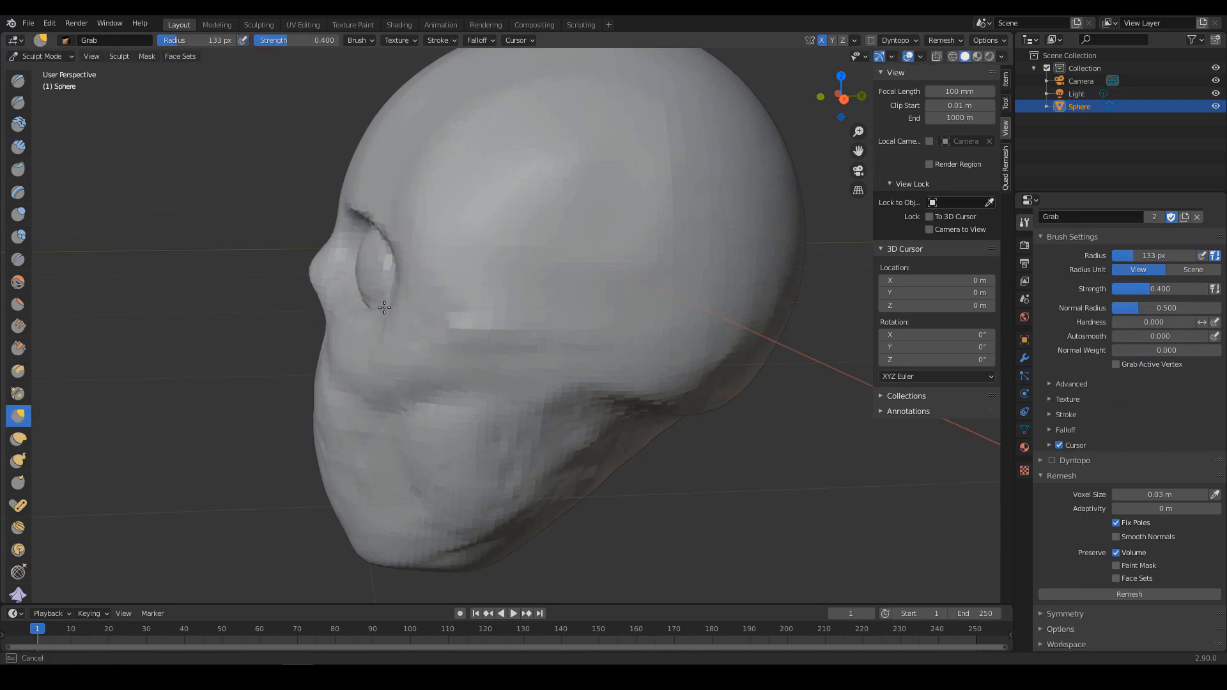
# Reshape the upper part of the eye sockets from the front with the Grab brush at 109 px radius.
pyautogui.moveTo(375, 304); pyautogui.dragTo(560, 309, button='middle')
pyautogui.moveTo(724, 305); pyautogui.dragTo(461, 243, button='middle')
pyautogui.press('f')
pyautogui.click(445, 241)
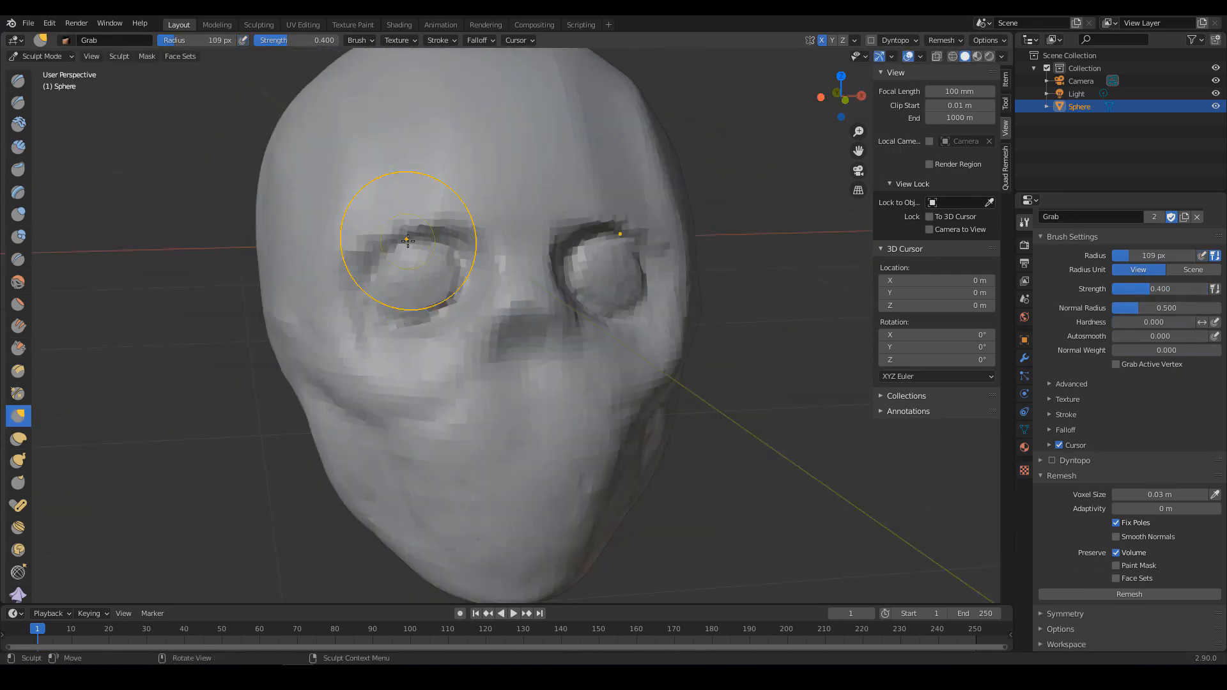
pyautogui.moveTo(408, 242); pyautogui.dragTo(412, 259)
pyautogui.moveTo(489, 246); pyautogui.dragTo(434, 275, button='middle')
pyautogui.scroll(-1, 431, 283)
# Sculpt the rounded eye forms inside the sockets with Clay Strips at 47 px radius.
pyautogui.hotkey('shift', 'c')
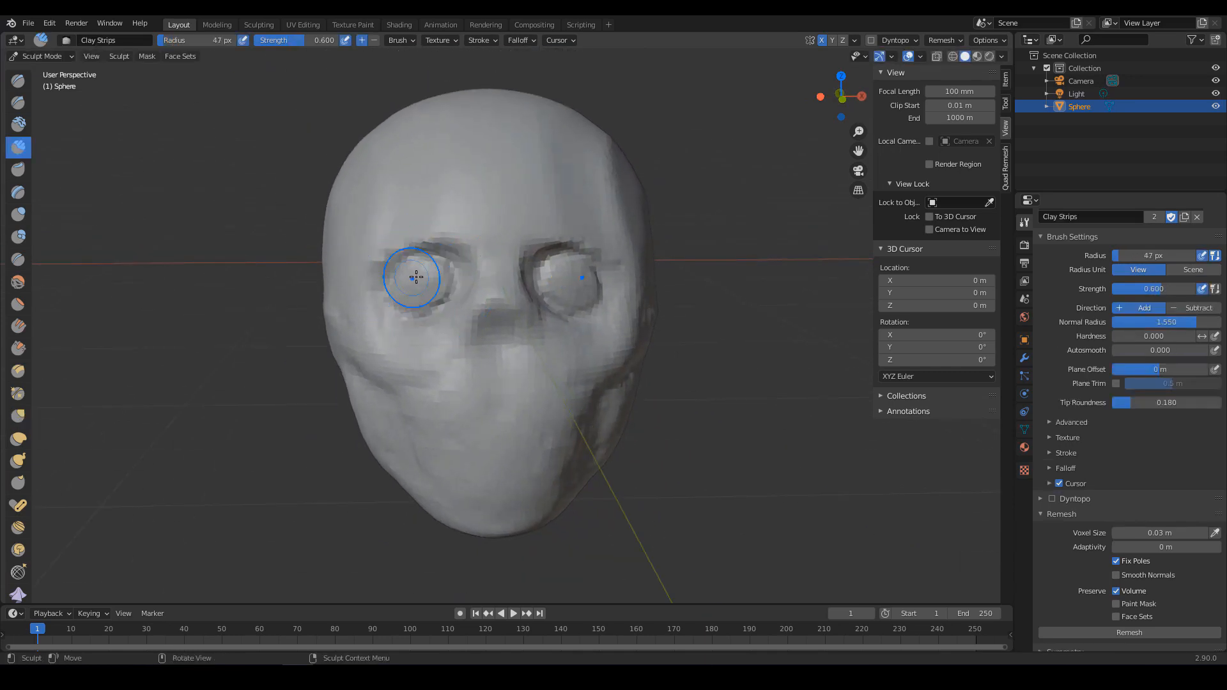
pyautogui.moveTo(410, 285)
pyautogui.mouseDown(button='middle')
pyautogui.moveTo(596, 296)
pyautogui.moveTo(401, 293)
pyautogui.moveTo(507, 307)
pyautogui.moveTo(421, 285)
pyautogui.mouseUp(button='middle')
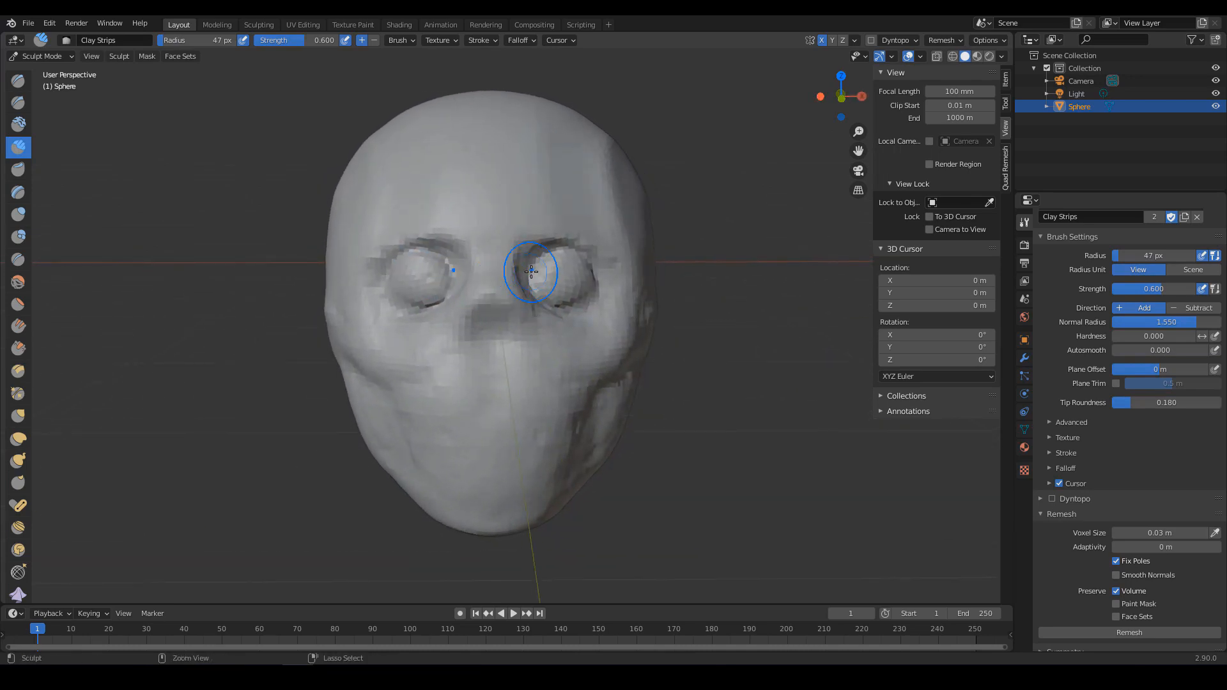
pyautogui.scroll(3, 521, 264)
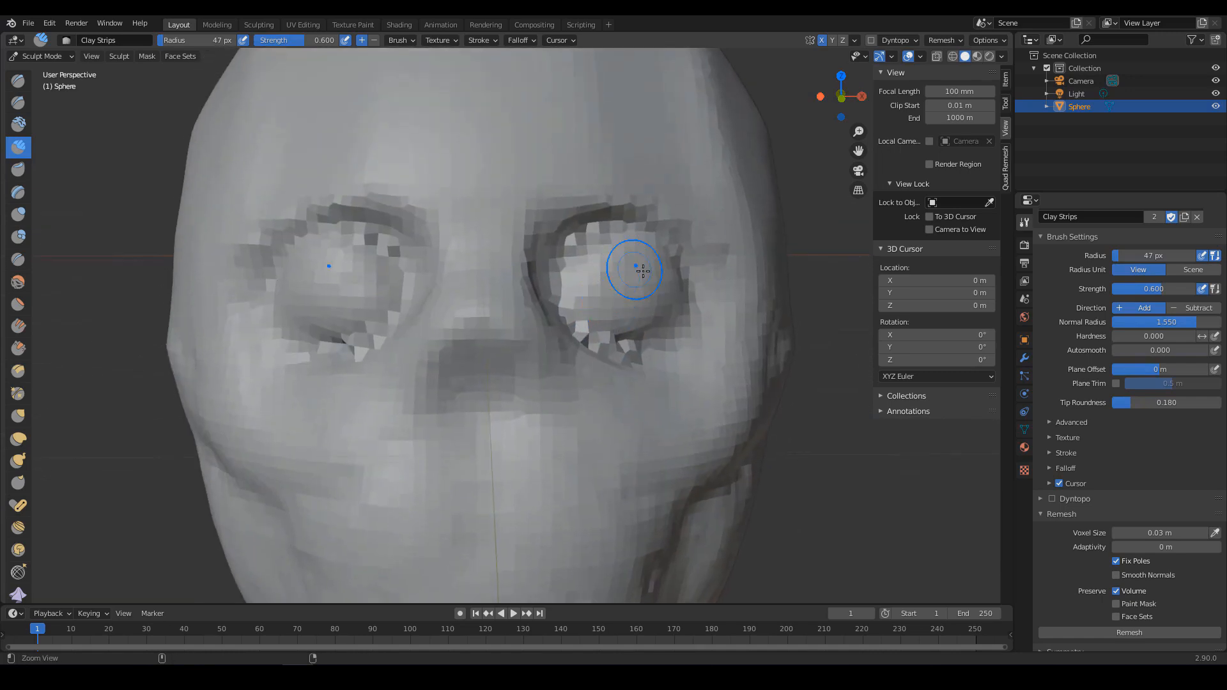
pyautogui.scroll(-3, 636, 269)
pyautogui.moveTo(749, 413); pyautogui.dragTo(763, 399, button='middle')
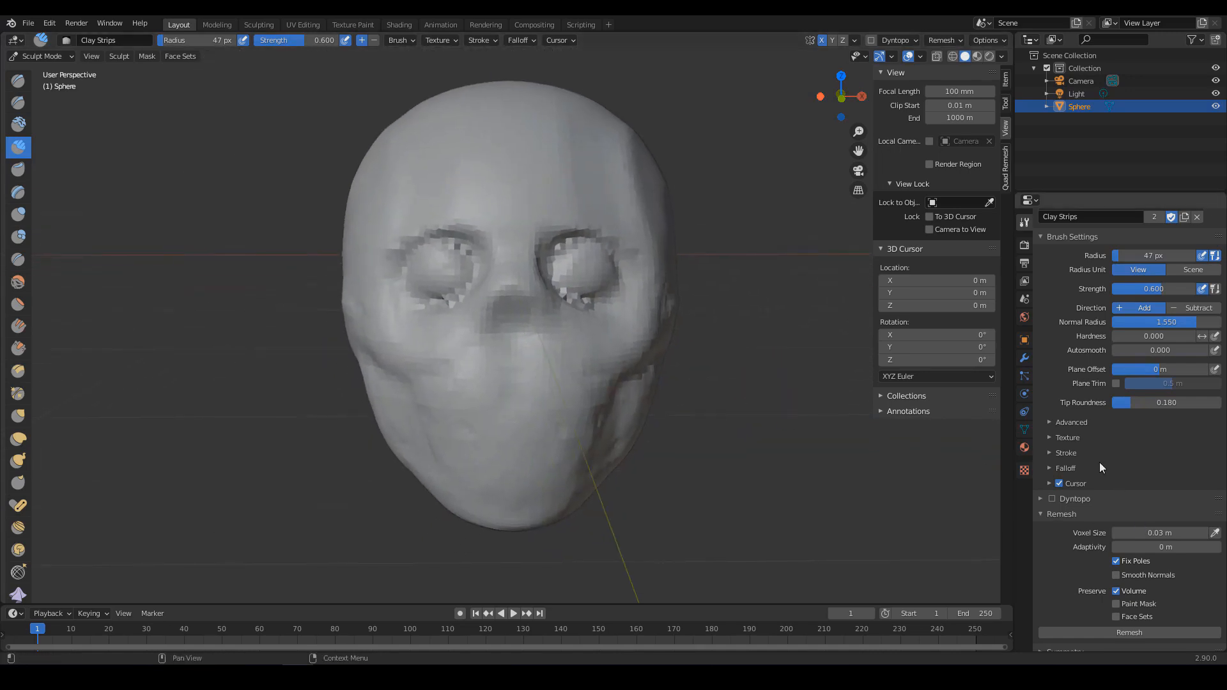
# Set the remesh voxel size to 0.02 m.
pyautogui.click(1159, 532)
pyautogui.click(1162, 529)
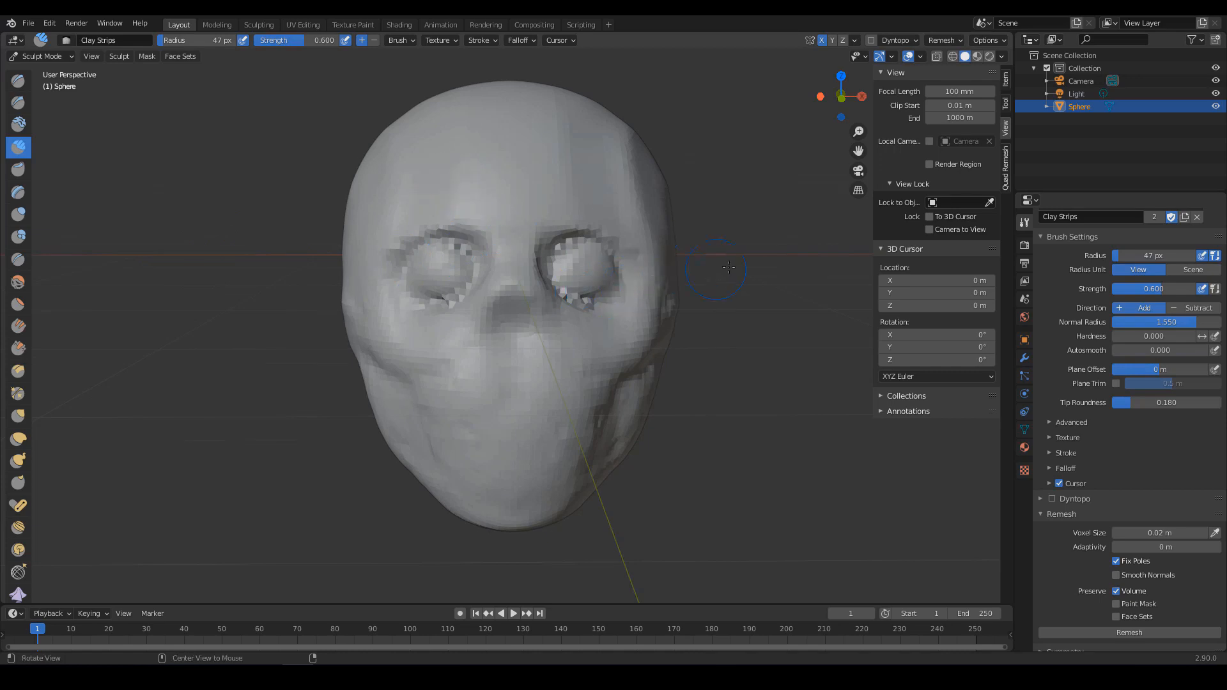
pyautogui.keyDown('ctrl'); pyautogui.keyDown('alt'); pyautogui.moveTo(728, 268); pyautogui.dragTo(706, 287); pyautogui.keyUp('alt'); pyautogui.keyUp('ctrl')
# Set the Clay Strips brush to 37 px radius and 0.679 strength while working on the eyes.
pyautogui.moveTo(427, 221)
pyautogui.keyDown('alt'); pyautogui.mouseDown()
pyautogui.moveTo(443, 231)
pyautogui.moveTo(424, 251)
pyautogui.moveTo(384, 256)
pyautogui.moveTo(441, 261)
pyautogui.moveTo(429, 271)
pyautogui.moveTo(479, 249)
pyautogui.mouseUp(); pyautogui.keyUp('alt')
pyautogui.press('f')
pyautogui.click(425, 238)
pyautogui.press('f')
pyautogui.click(417, 243)
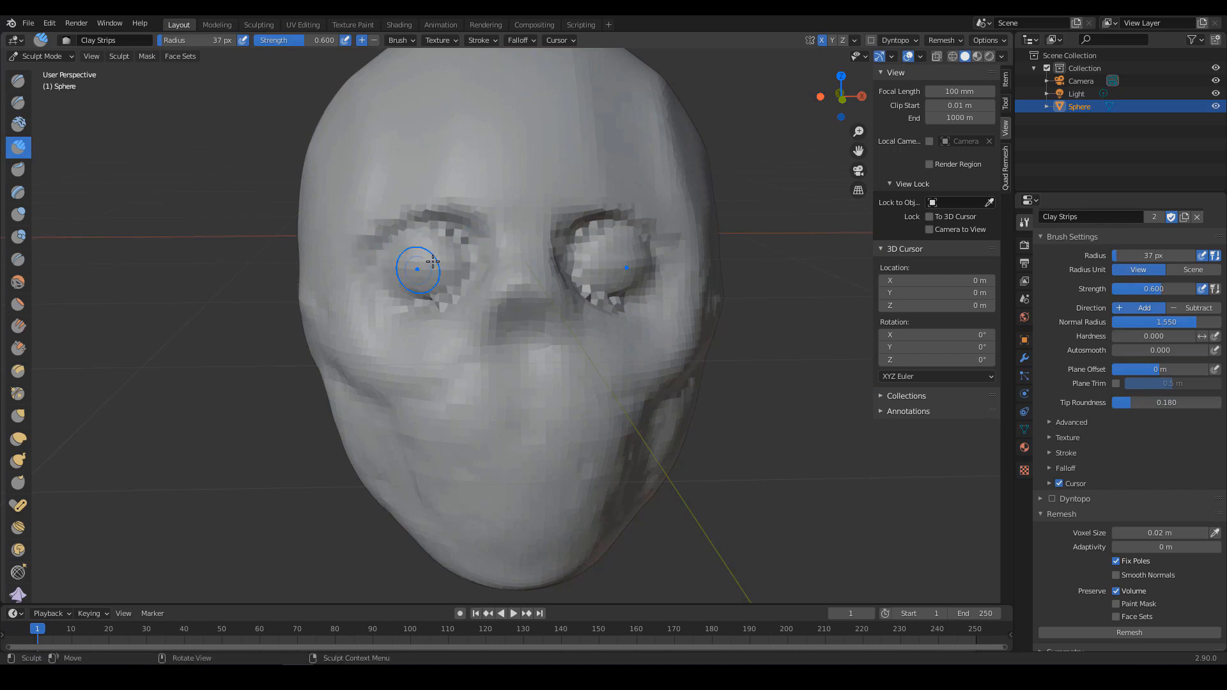
pyautogui.hotkey('shift', 'f')
pyautogui.click(441, 266)
# Lay horizontal Clay Strips strokes across the eyes to build up the eyelids.
pyautogui.moveTo(345, 263); pyautogui.dragTo(453, 273)
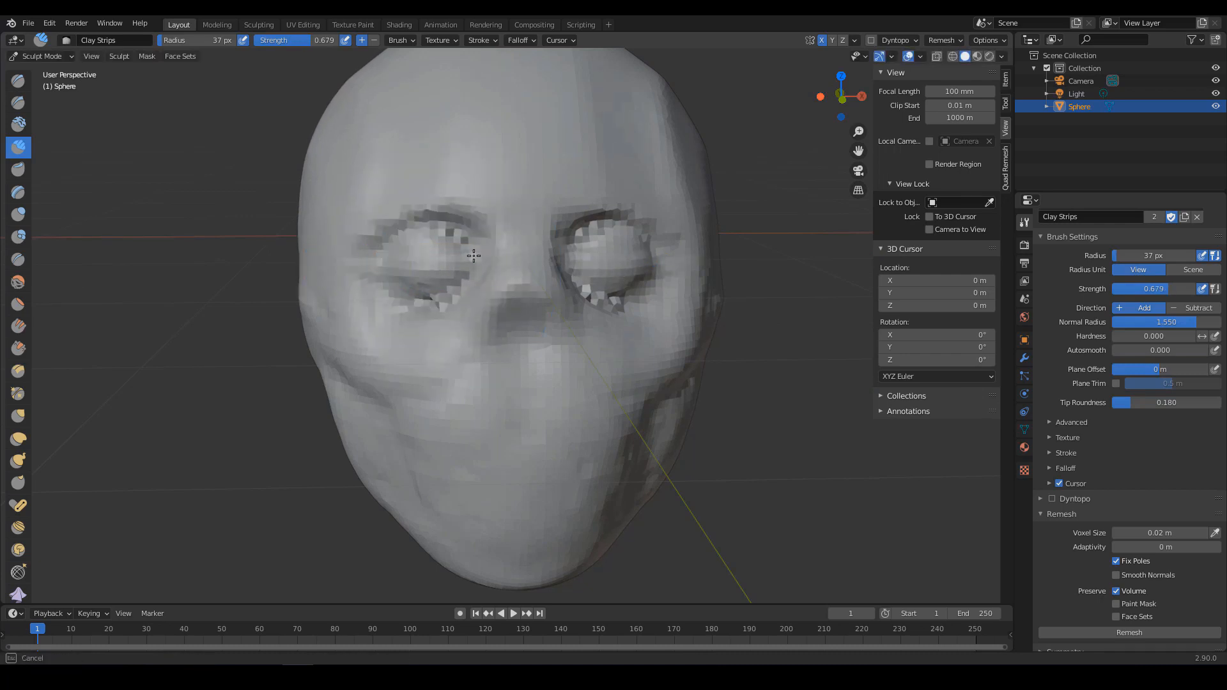
pyautogui.moveTo(381, 263); pyautogui.dragTo(452, 276)
pyautogui.moveTo(375, 286); pyautogui.dragTo(377, 290)
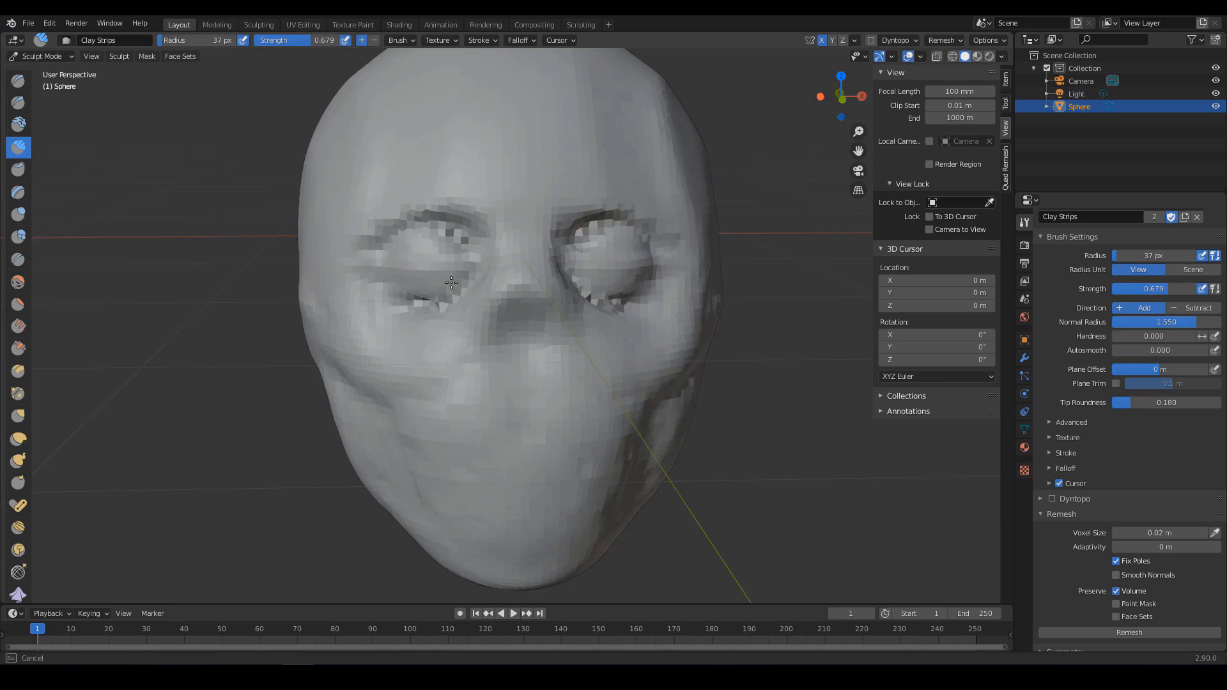
pyautogui.moveTo(451, 283); pyautogui.dragTo(459, 281)
pyautogui.keyDown('ctrl'); pyautogui.keyDown('alt'); pyautogui.moveTo(470, 272); pyautogui.dragTo(512, 287); pyautogui.keyUp('alt'); pyautogui.keyUp('ctrl')
# Fill in the lower eyelids and under-eye area with Clay Strips at 44 px radius.
pyautogui.press('2')
pyautogui.moveTo(435, 280)
pyautogui.keyDown('ctrl'); pyautogui.keyDown('alt'); pyautogui.mouseDown()
pyautogui.moveTo(456, 299)
pyautogui.moveTo(480, 274)
pyautogui.moveTo(415, 272)
pyautogui.moveTo(467, 269)
pyautogui.moveTo(449, 260)
pyautogui.moveTo(461, 260)
pyautogui.mouseUp(); pyautogui.keyUp('alt'); pyautogui.keyUp('ctrl')
pyautogui.press('c')
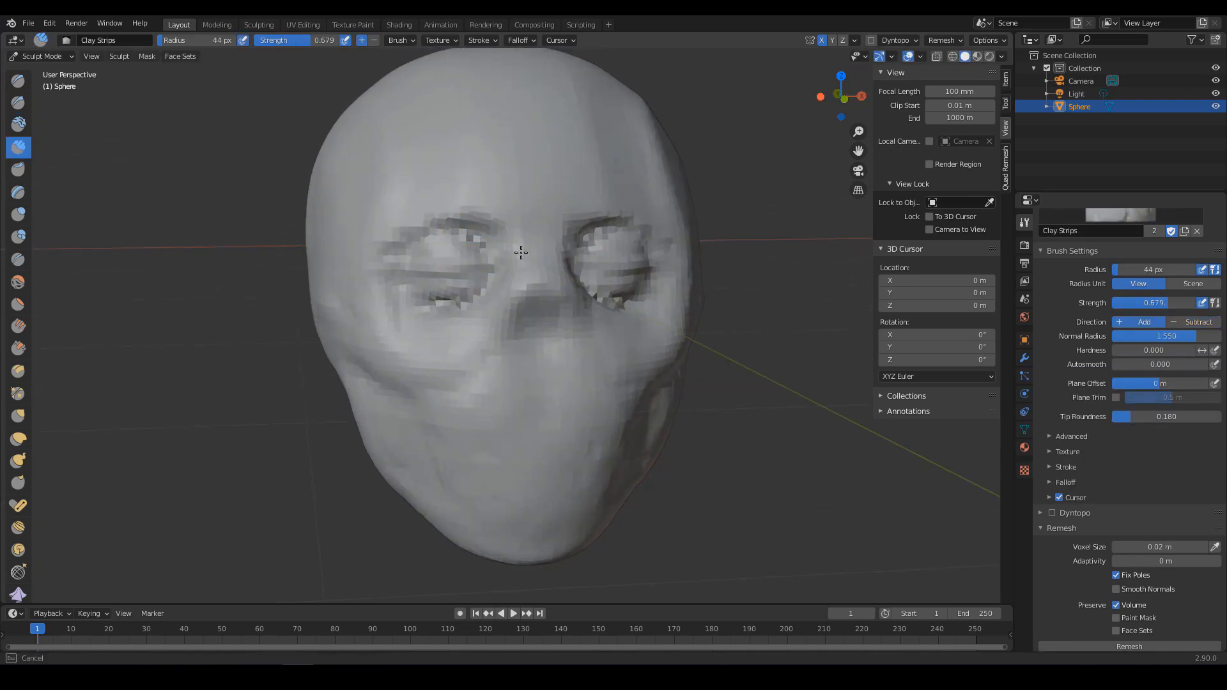
pyautogui.keyDown('alt'); pyautogui.moveTo(521, 252); pyautogui.dragTo(478, 259); pyautogui.keyUp('alt')
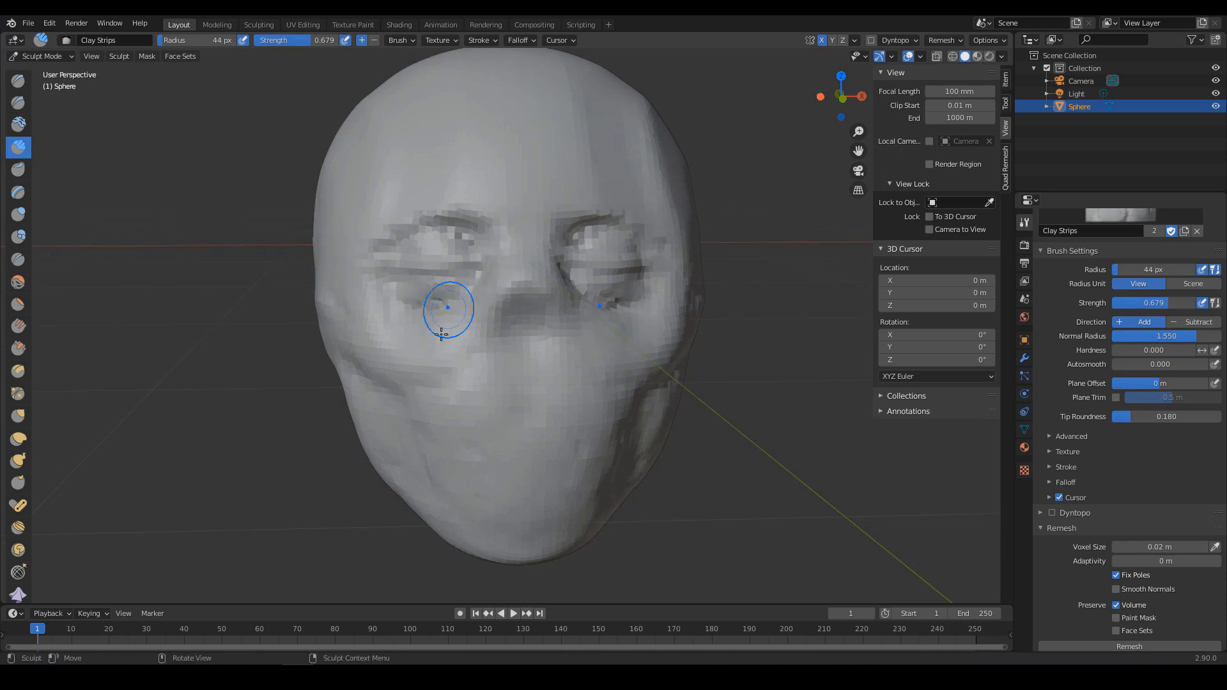
pyautogui.moveTo(441, 333)
pyautogui.keyDown('alt'); pyautogui.mouseDown()
pyautogui.moveTo(540, 295)
pyautogui.moveTo(507, 271)
pyautogui.mouseUp(); pyautogui.keyUp('alt')
# Reshape the brow from above with the Grab brush at 131 px radius.
pyautogui.press('g')
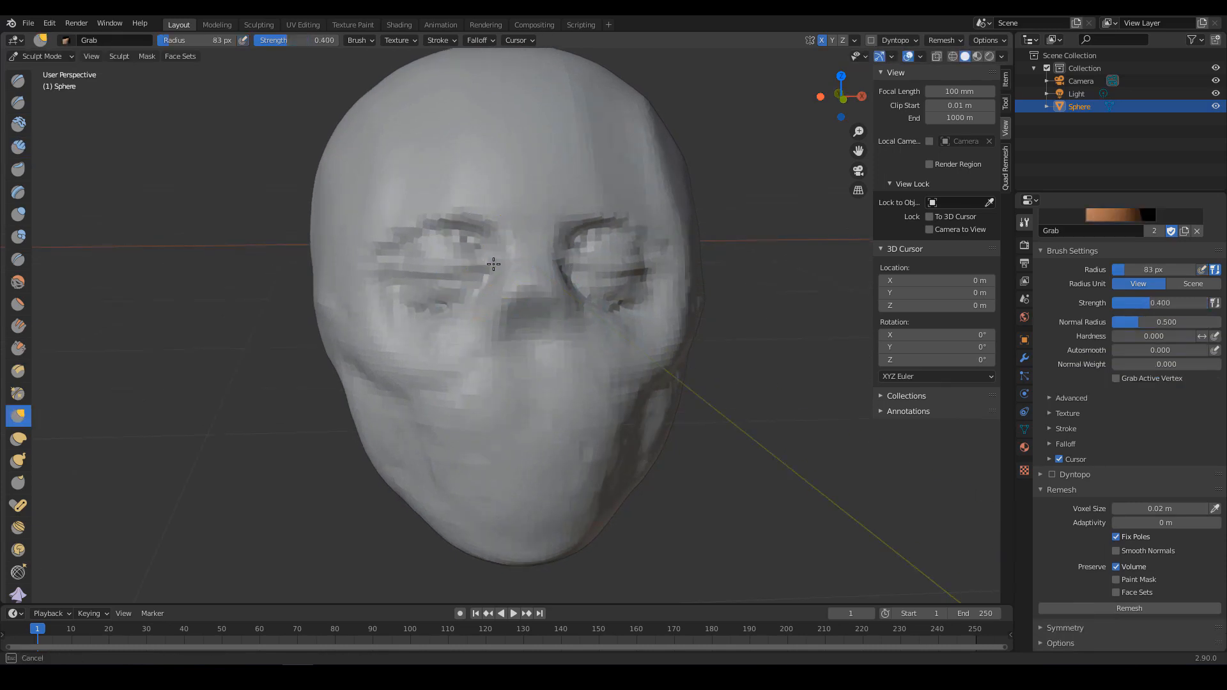
pyautogui.moveTo(510, 261); pyautogui.dragTo(662, 279, button='middle')
pyautogui.scroll(2, 668, 263)
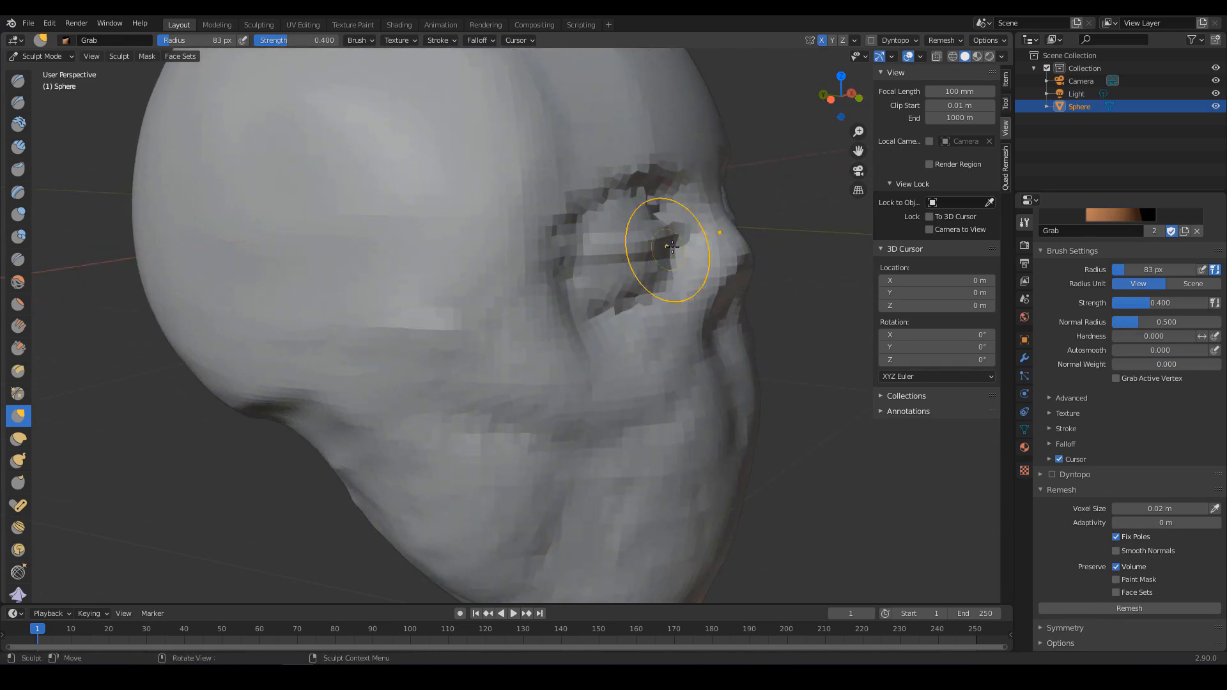
pyautogui.press('f')
pyautogui.click(716, 212)
pyautogui.moveTo(703, 257)
pyautogui.keyDown('alt'); pyautogui.mouseDown()
pyautogui.moveTo(703, 155)
pyautogui.moveTo(652, 169)
pyautogui.moveTo(528, 145)
pyautogui.mouseUp(); pyautogui.keyUp('alt')
pyautogui.press('f')
pyautogui.click(656, 148)
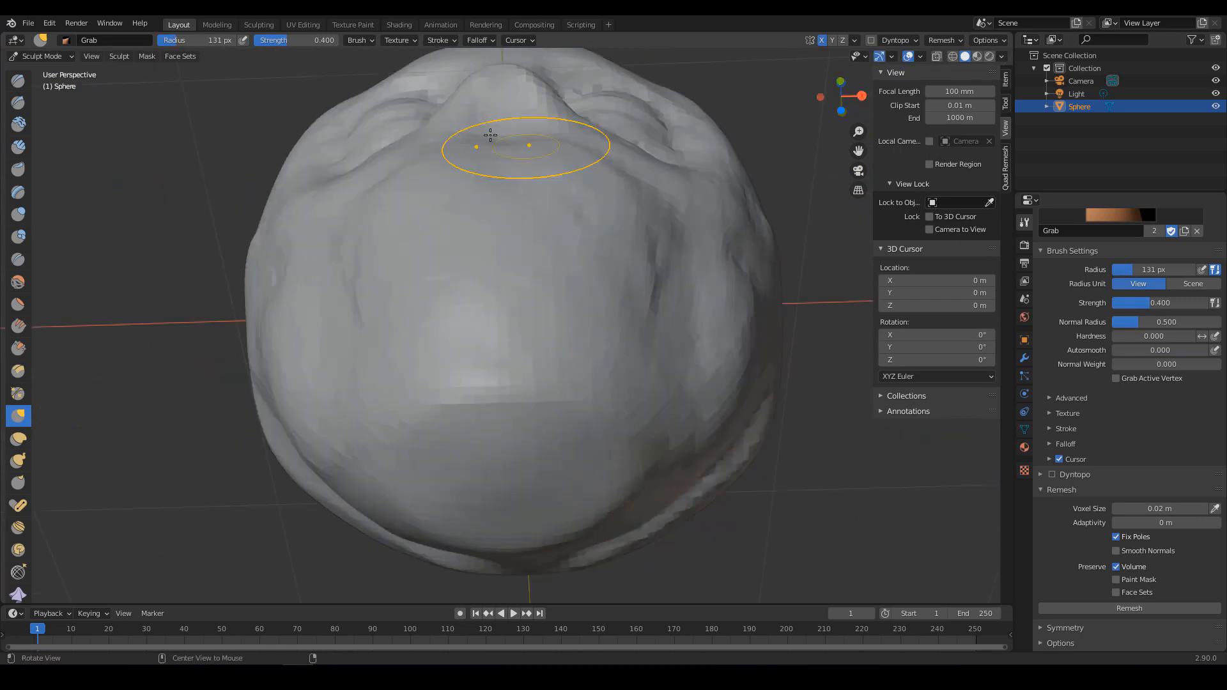
pyautogui.moveTo(388, 129); pyautogui.dragTo(454, 134)
pyautogui.moveTo(454, 135); pyautogui.dragTo(476, 220, button='middle')
# Push in the outer eye and temple area with the Grab brush, enlarging its radius to 163 px.
pyautogui.moveTo(570, 216)
pyautogui.mouseDown(button='middle')
pyautogui.moveTo(460, 255)
pyautogui.moveTo(481, 259)
pyautogui.mouseUp(button='middle')
pyautogui.moveTo(385, 237); pyautogui.dragTo(395, 243)
pyautogui.moveTo(472, 274)
pyautogui.mouseDown(button='middle')
pyautogui.moveTo(603, 324)
pyautogui.moveTo(660, 323)
pyautogui.moveTo(580, 316)
pyautogui.mouseUp(button='middle')
pyautogui.scroll(1, 646, 322)
pyautogui.press('f')
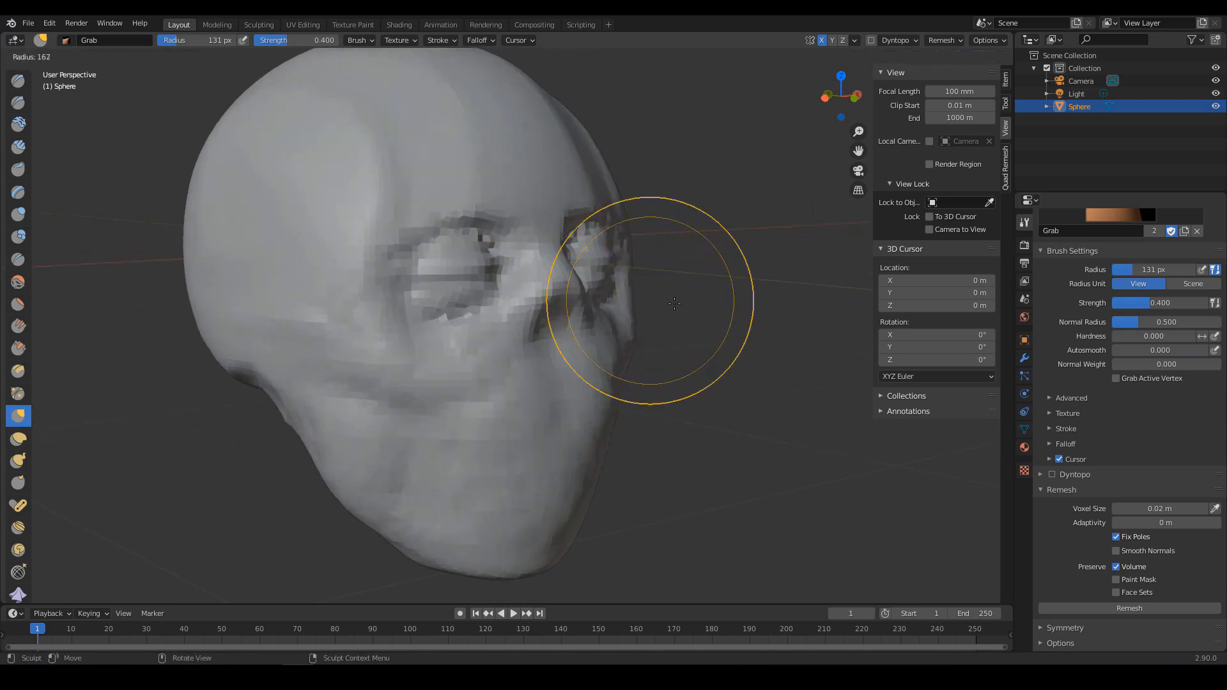
pyautogui.click(755, 301)
pyautogui.moveTo(647, 274); pyautogui.dragTo(659, 281, button='middle')
pyautogui.moveTo(641, 265); pyautogui.dragTo(622, 263)
pyautogui.moveTo(626, 255); pyautogui.dragTo(616, 257)
# Narrow the side of the head at eye level from the front with an adjusted Grab brush.
pyautogui.moveTo(708, 292)
pyautogui.mouseDown(button='middle')
pyautogui.moveTo(652, 312)
pyautogui.moveTo(629, 303)
pyautogui.moveTo(676, 284)
pyautogui.mouseUp(button='middle')
pyautogui.scroll(-2, 653, 312)
pyautogui.scroll(2, 625, 281)
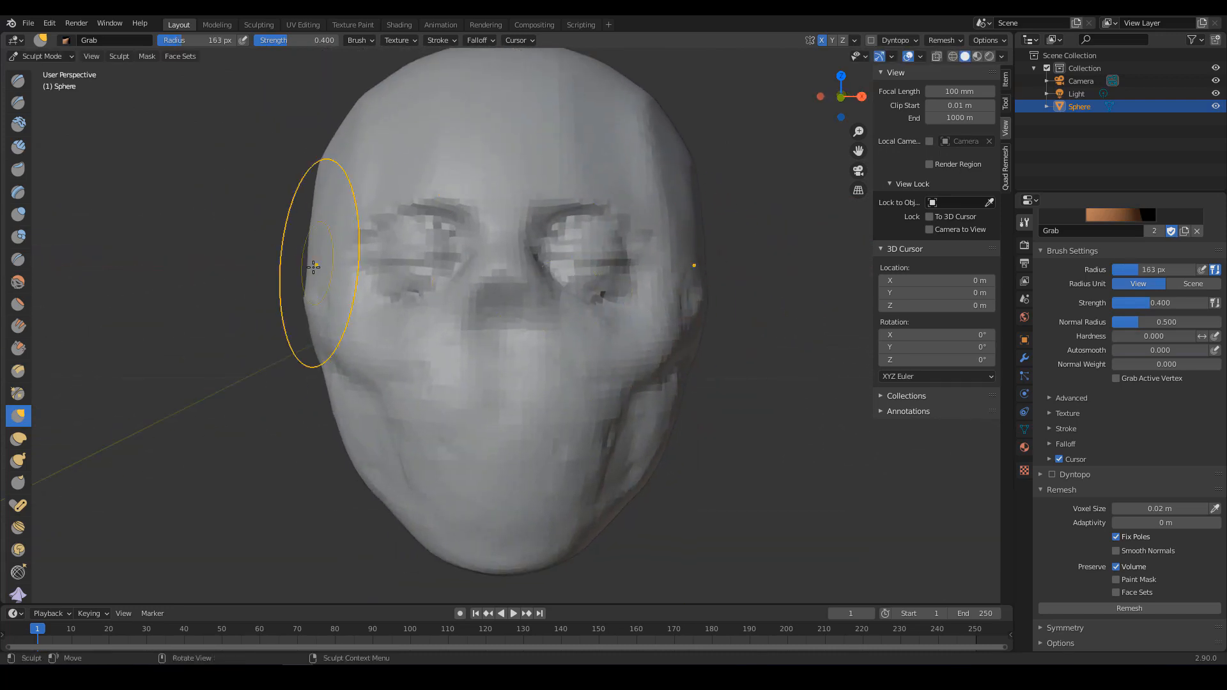
pyautogui.press('f')
pyautogui.click(454, 265)
pyautogui.moveTo(309, 255); pyautogui.dragTo(321, 255)
pyautogui.scroll(-1, 470, 273)
pyautogui.moveTo(473, 275); pyautogui.dragTo(542, 302, button='middle')
# Build up the nose mass in the centre of the face with Clay Strips at 43 px radius.
pyautogui.press('c')
pyautogui.press('f')
pyautogui.click(594, 304)
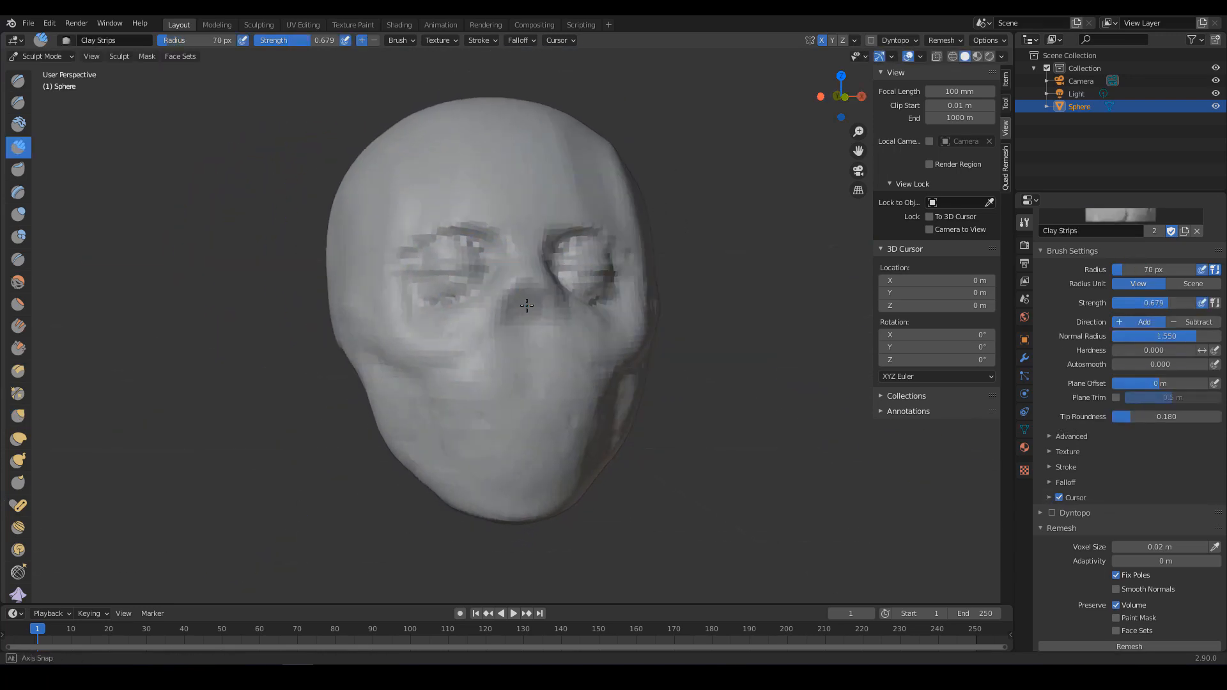
pyautogui.press('f')
pyautogui.click(511, 302)
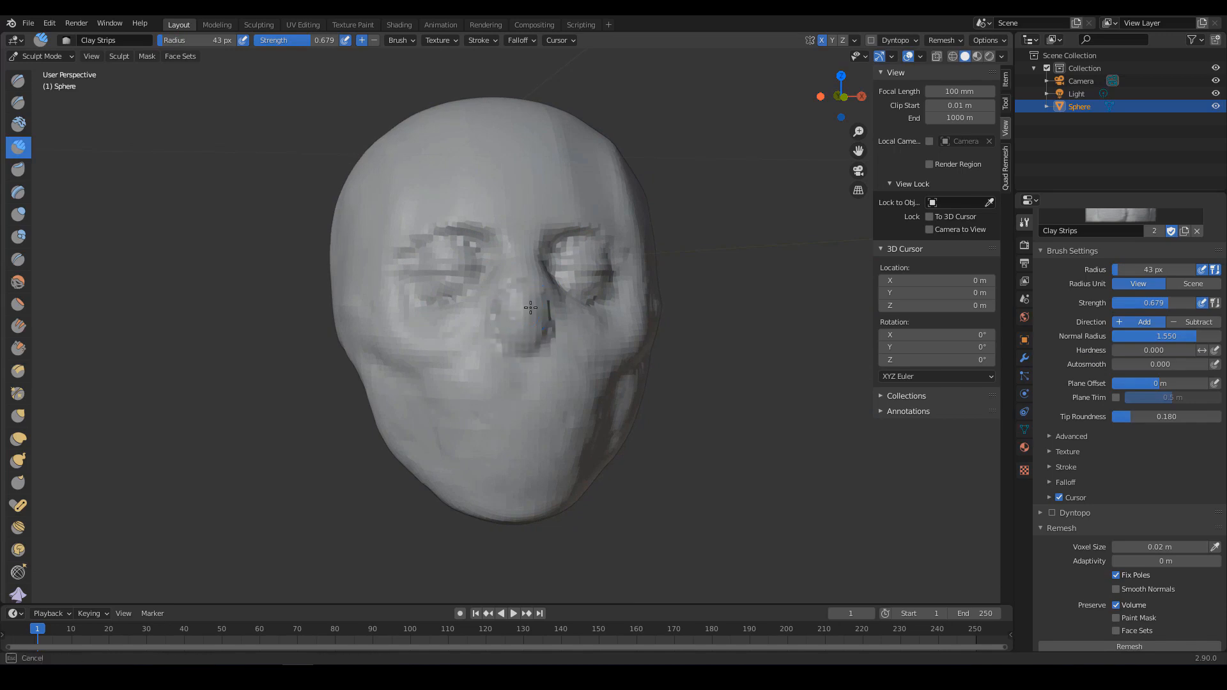
# Pull the nose bridge and tip forward from the side with the Grab brush at about 81 px radius.
pyautogui.moveTo(590, 329); pyautogui.dragTo(646, 300, button='middle')
pyautogui.press('g')
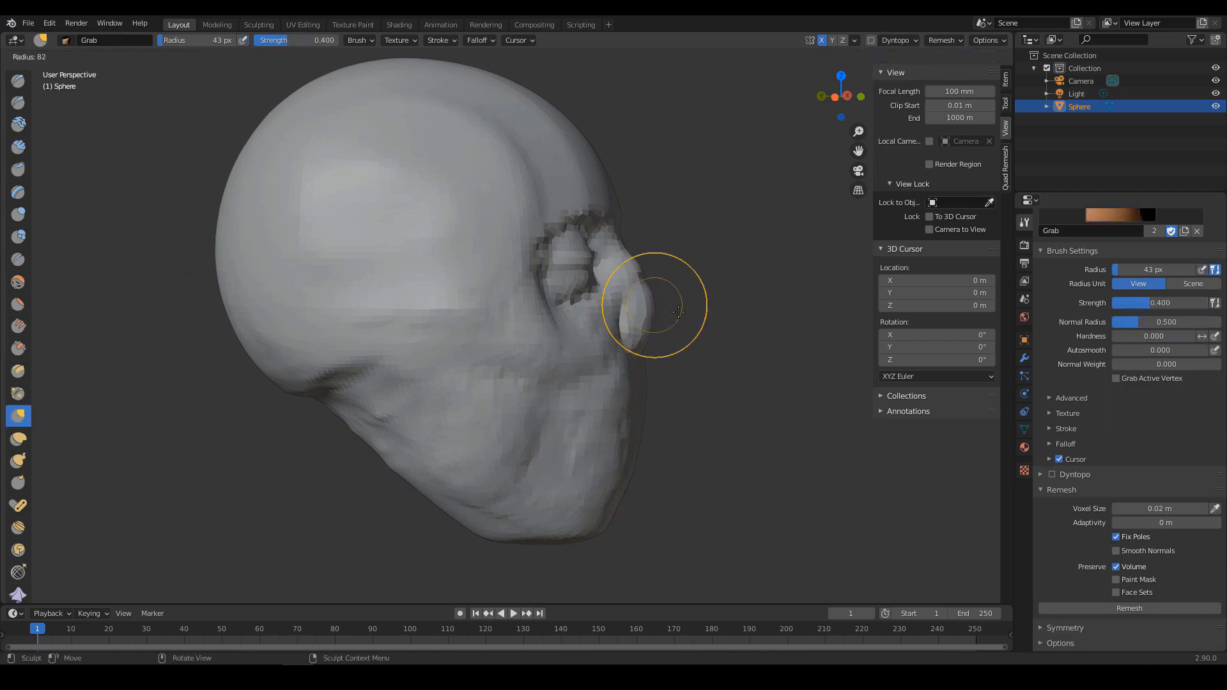
pyautogui.moveTo(631, 262); pyautogui.dragTo(633, 262)
pyautogui.press('f')
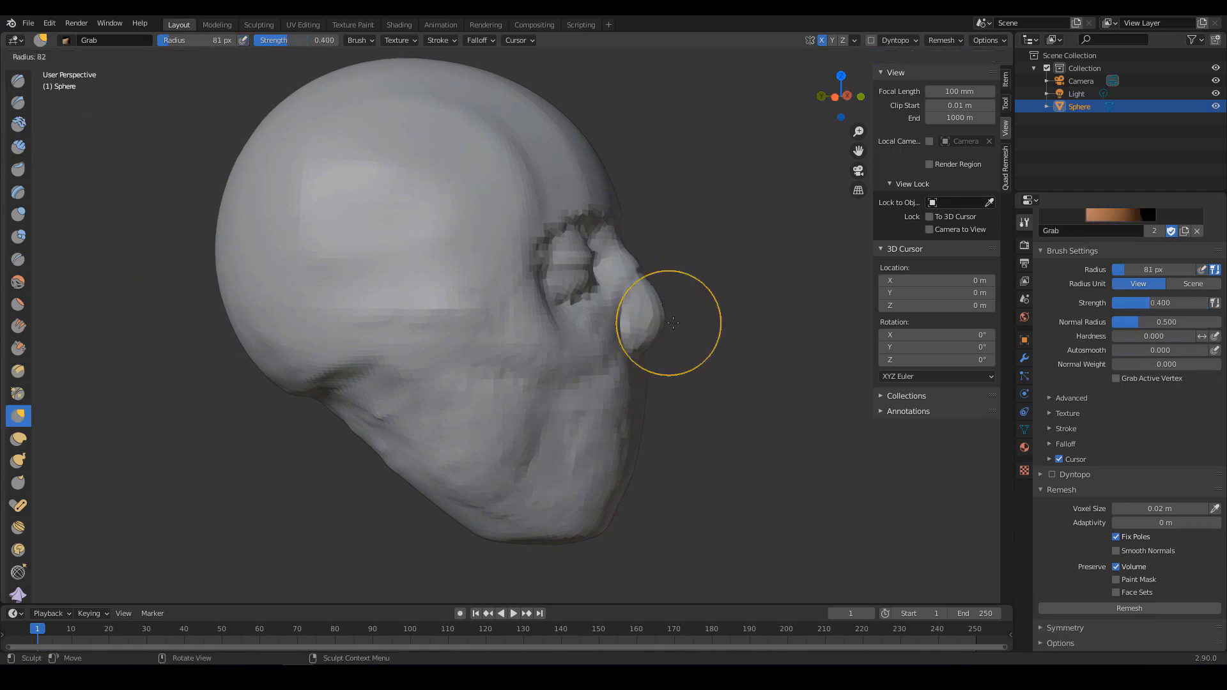
pyautogui.click(727, 324)
pyautogui.moveTo(667, 327); pyautogui.dragTo(706, 348)
# Shape the nose bridge and the underside of the nose with the Grab brush at 100 px radius.
pyautogui.moveTo(643, 269); pyautogui.dragTo(648, 264)
pyautogui.moveTo(633, 264); pyautogui.dragTo(640, 260)
pyautogui.press('f')
pyautogui.click(710, 310)
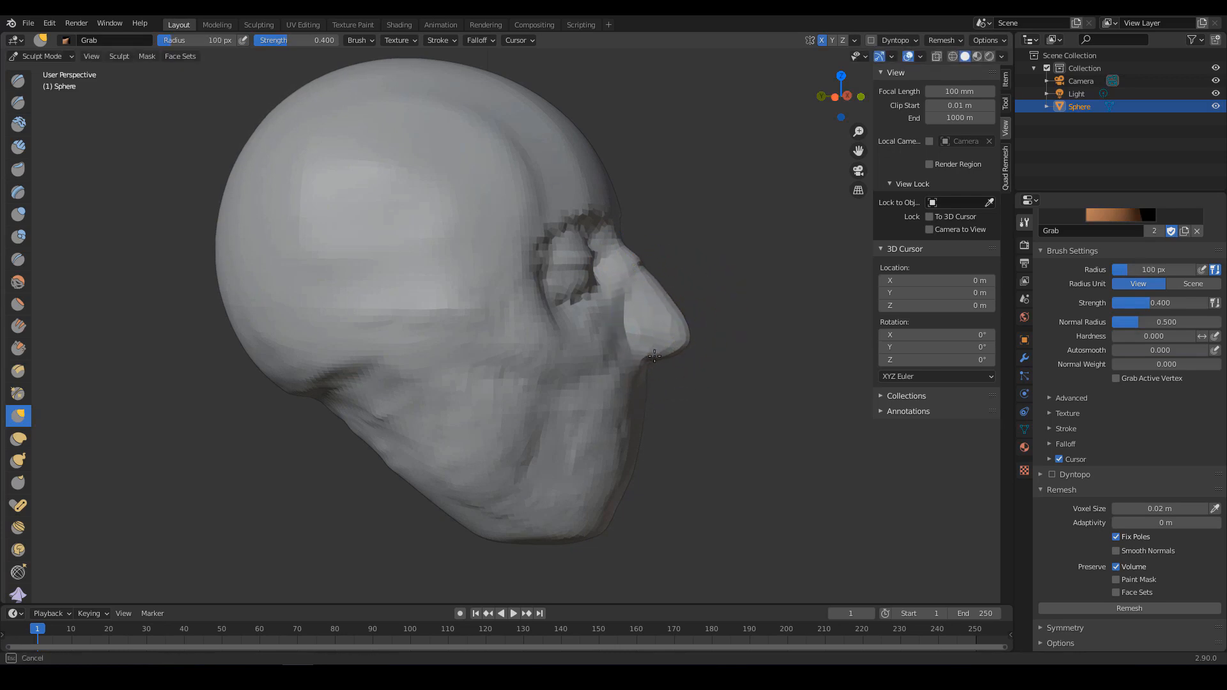
pyautogui.moveTo(654, 356); pyautogui.dragTo(655, 353)
# Adjust the width of the nose's lower sides and bridge from the front with the Grab brush.
pyautogui.moveTo(720, 346)
pyautogui.mouseDown(button='middle')
pyautogui.moveTo(589, 351)
pyautogui.moveTo(621, 351)
pyautogui.mouseUp(button='middle')
pyautogui.moveTo(526, 348); pyautogui.dragTo(509, 355)
pyautogui.moveTo(510, 358); pyautogui.dragTo(490, 356)
pyautogui.moveTo(497, 304); pyautogui.dragTo(506, 305)
pyautogui.moveTo(595, 318); pyautogui.dragTo(557, 321, button='middle')
pyautogui.moveTo(486, 288)
pyautogui.mouseDown(button='middle')
pyautogui.moveTo(526, 294)
pyautogui.moveTo(512, 294)
pyautogui.mouseUp(button='middle')
# Resize the Grab brush and pull the nose tip slightly down from the front.
pyautogui.scroll(-1, 528, 339)
pyautogui.press('f')
pyautogui.click(653, 348)
pyautogui.moveTo(509, 356); pyautogui.dragTo(509, 361)
pyautogui.moveTo(527, 362); pyautogui.dragTo(655, 361, button='middle')
# Refine the nose tip profile from the side with the Grab brush at 124 px radius.
pyautogui.press('f')
pyautogui.click(727, 356)
pyautogui.press('f')
pyautogui.click(728, 340)
pyautogui.moveTo(662, 340); pyautogui.dragTo(667, 342)
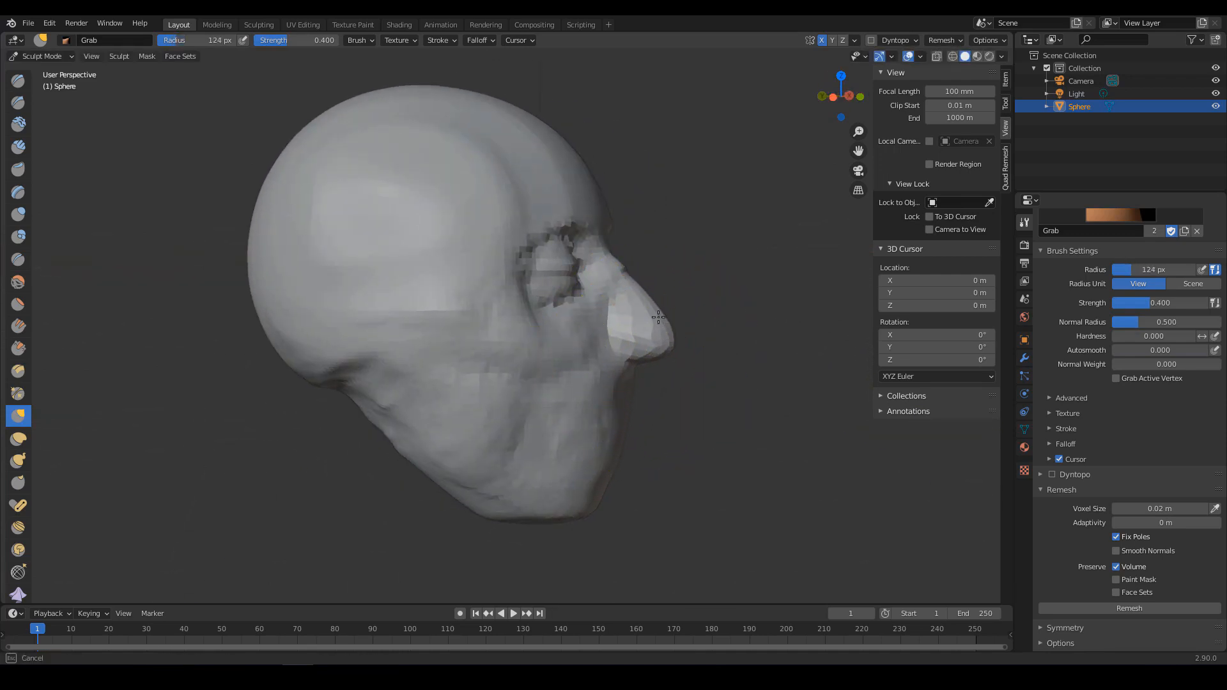
# Reshape the nose's front profile from the side with the Grab brush at 92 px radius.
pyautogui.press('f')
pyautogui.click(627, 295)
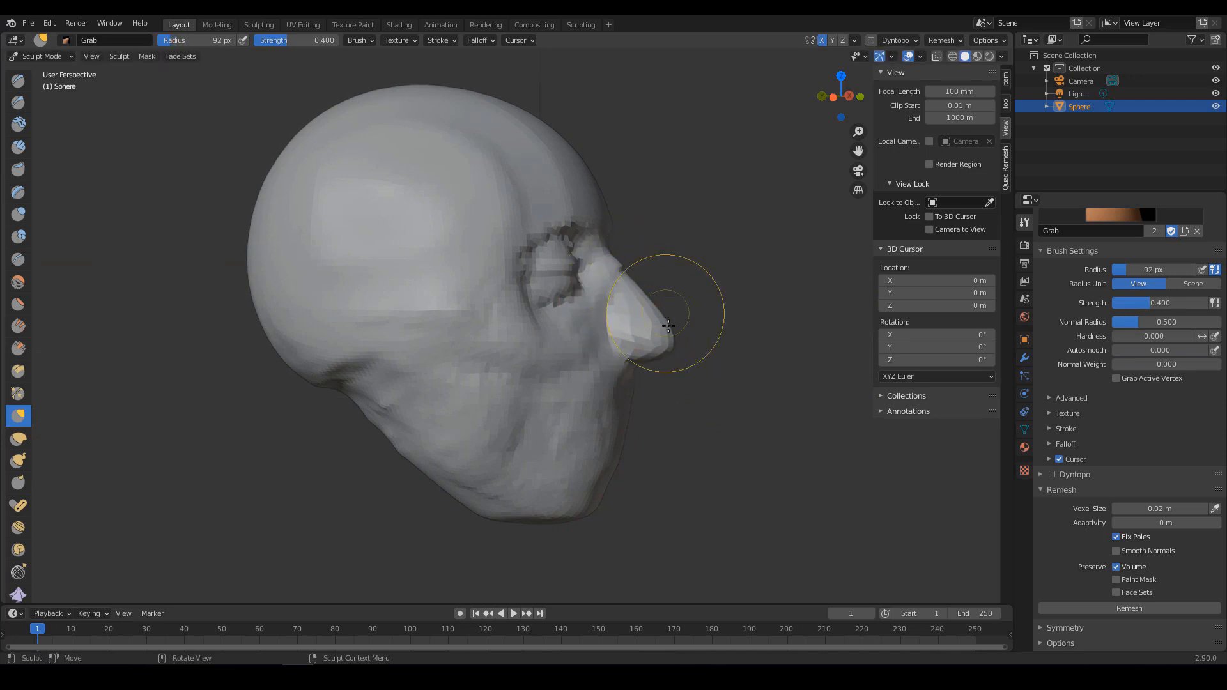
pyautogui.moveTo(636, 356); pyautogui.dragTo(629, 308, button='middle')
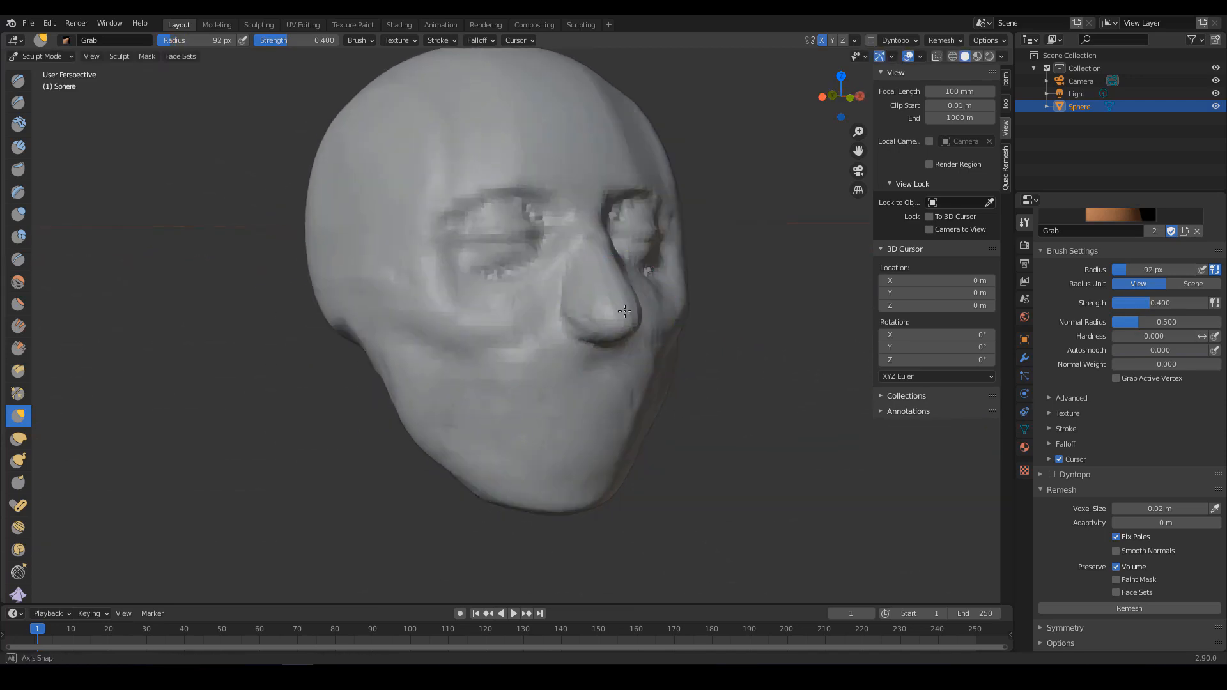
# Build up the nostril wings and the sides of the nose with the Clay Strips brush at 34 px radius.
pyautogui.scroll(1, 604, 319)
pyautogui.press('c')
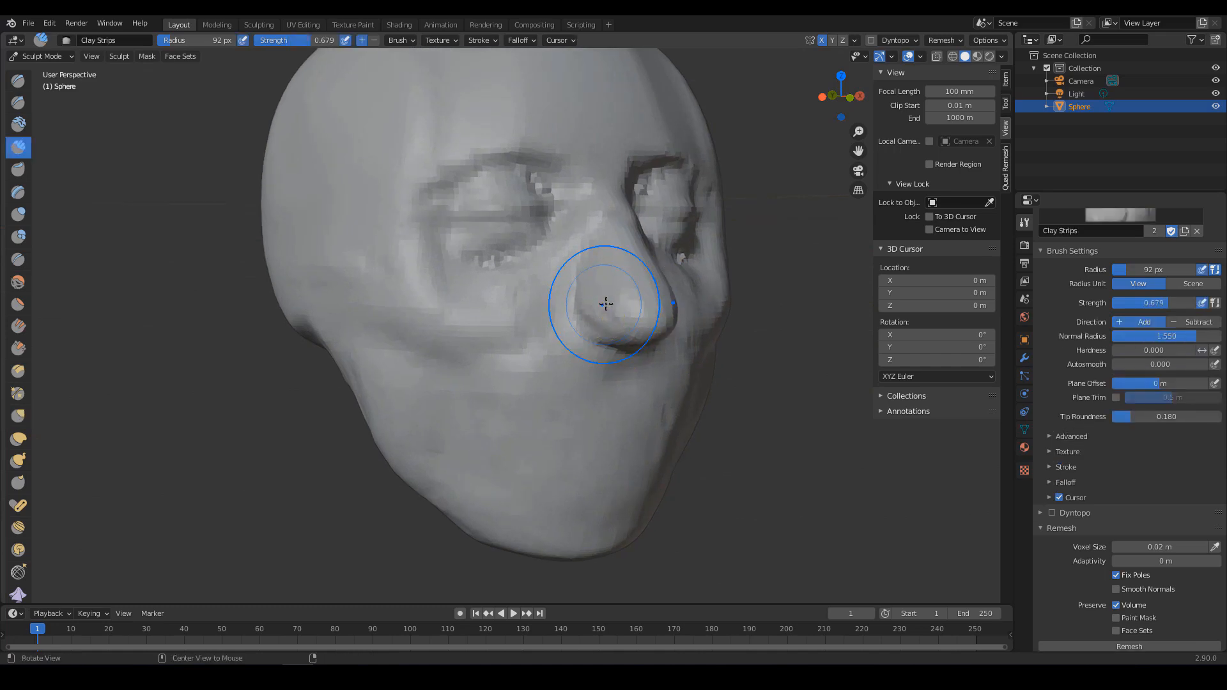
pyautogui.moveTo(606, 304)
pyautogui.mouseDown(button='middle')
pyautogui.moveTo(629, 305)
pyautogui.moveTo(622, 313)
pyautogui.moveTo(629, 273)
pyautogui.moveTo(629, 290)
pyautogui.moveTo(531, 255)
pyautogui.moveTo(557, 278)
pyautogui.moveTo(605, 290)
pyautogui.moveTo(555, 276)
pyautogui.moveTo(546, 230)
pyautogui.mouseUp(button='middle')
pyautogui.scroll(-2, 543, 270)
pyautogui.press('f')
pyautogui.click(526, 249)
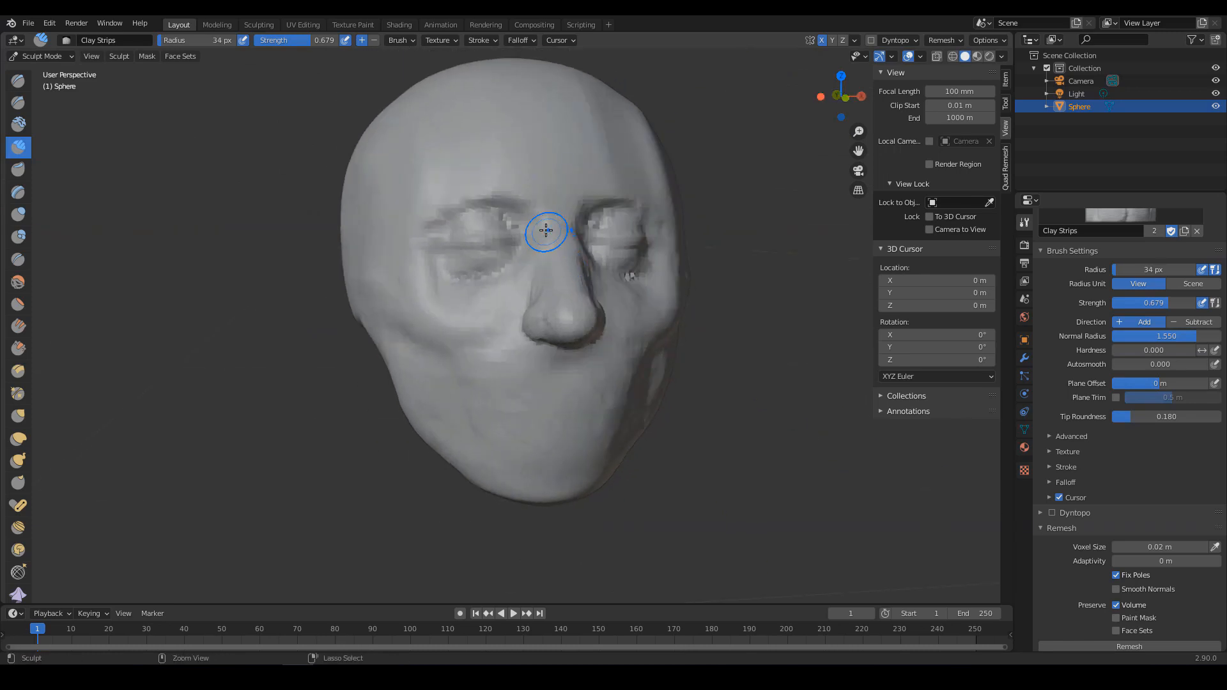
pyautogui.moveTo(541, 279)
pyautogui.mouseDown(button='middle')
pyautogui.moveTo(601, 275)
pyautogui.moveTo(562, 295)
pyautogui.moveTo(441, 208)
pyautogui.mouseUp(button='middle')
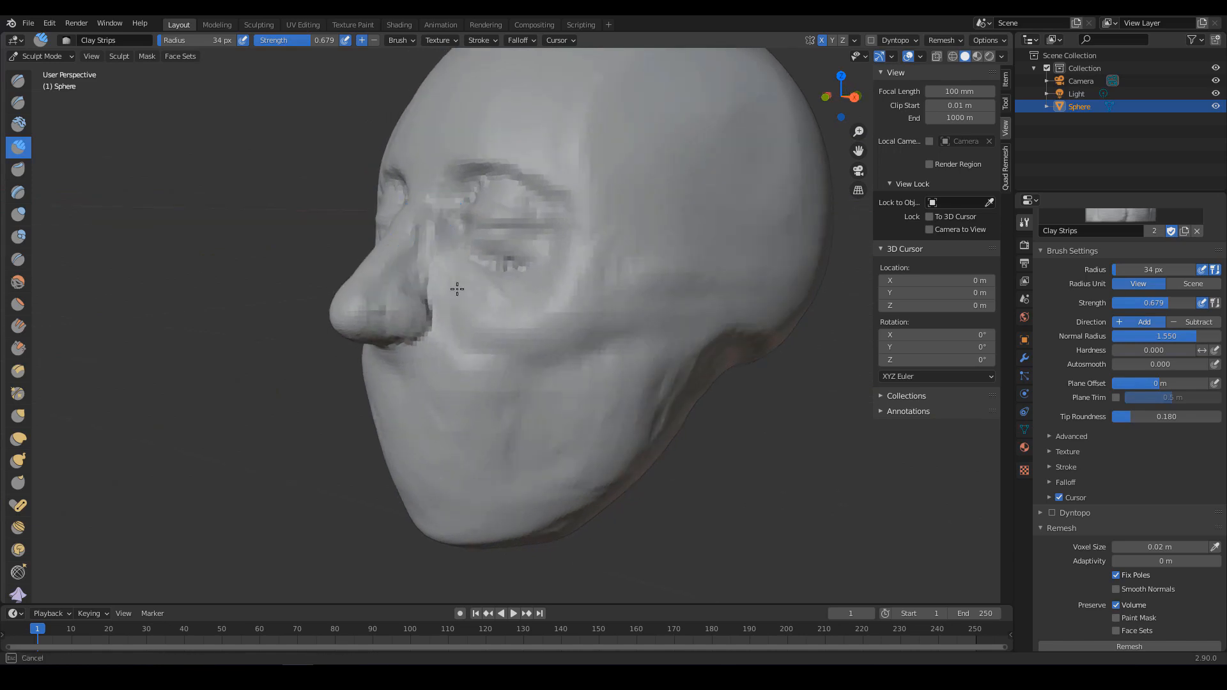
pyautogui.moveTo(457, 288); pyautogui.dragTo(487, 323, button='middle')
# Carve the crease where the nostril wings meet the cheeks with the Draw Sharp brush at 34 px radius.
pyautogui.press('d')
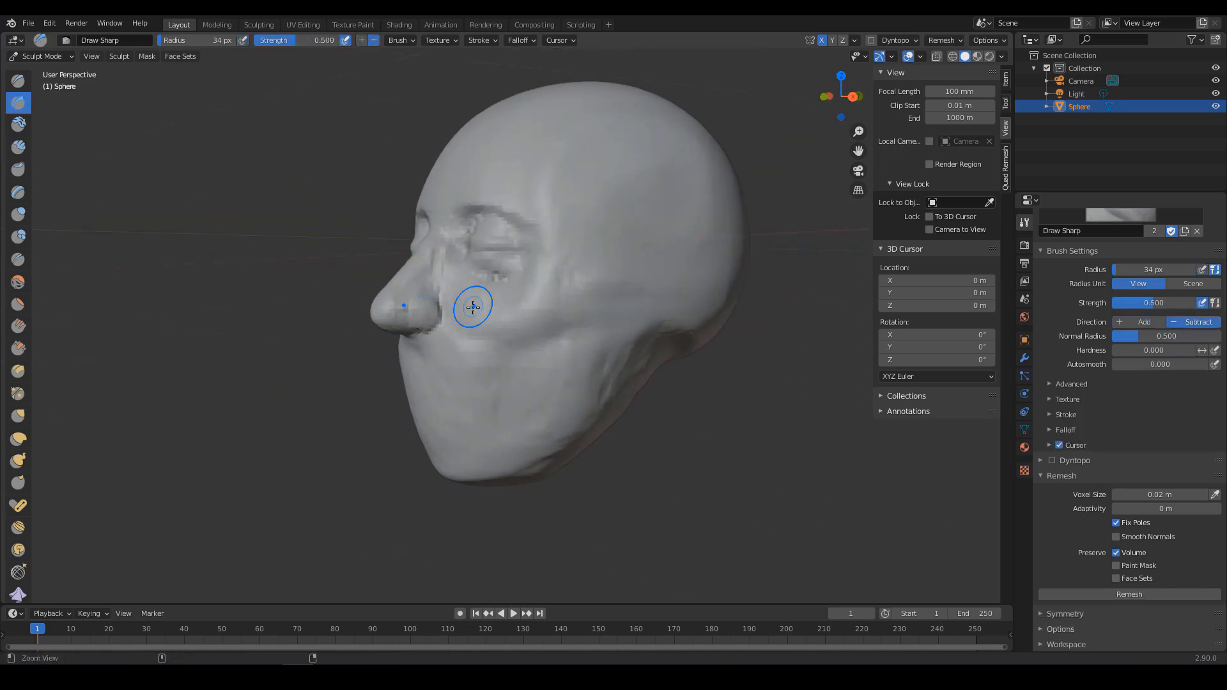
pyautogui.moveTo(471, 307)
pyautogui.keyDown('ctrl'); pyautogui.keyDown('alt'); pyautogui.mouseDown()
pyautogui.moveTo(449, 318)
pyautogui.moveTo(459, 320)
pyautogui.mouseUp(); pyautogui.keyUp('alt'); pyautogui.keyUp('ctrl')
pyautogui.moveTo(412, 310); pyautogui.dragTo(433, 323)
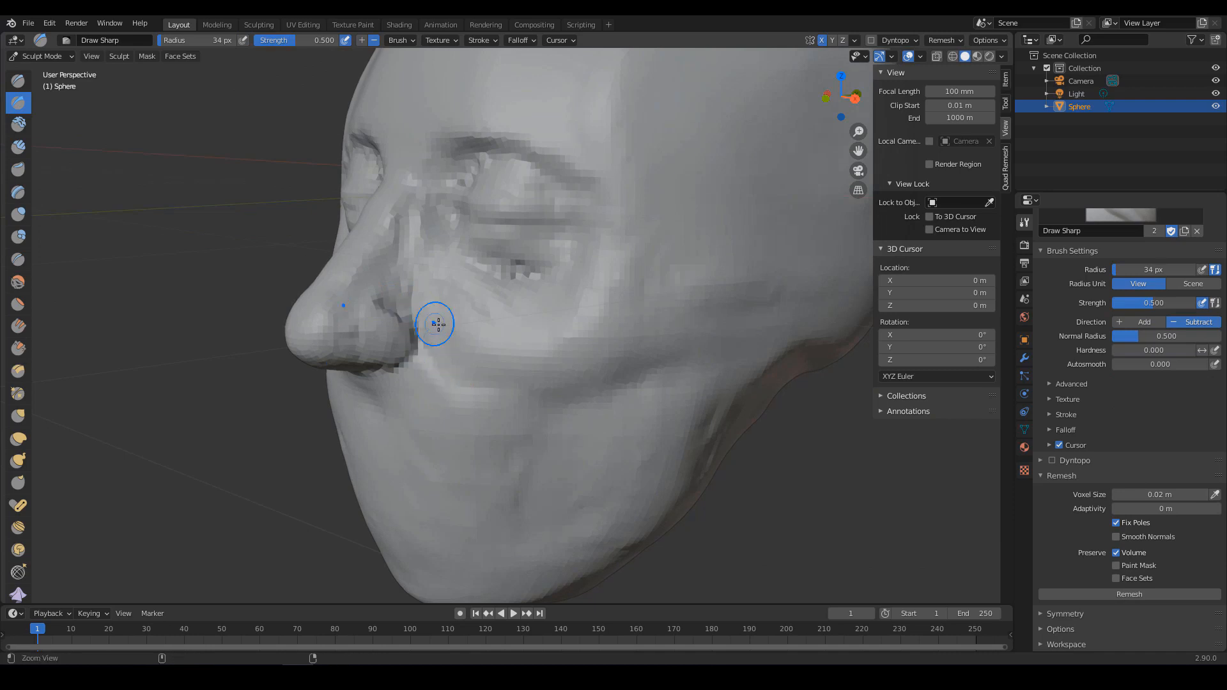
pyautogui.moveTo(433, 323)
pyautogui.mouseDown(button='middle')
pyautogui.moveTo(547, 356)
pyautogui.moveTo(632, 361)
pyautogui.moveTo(613, 329)
pyautogui.moveTo(548, 315)
pyautogui.mouseUp(button='middle')
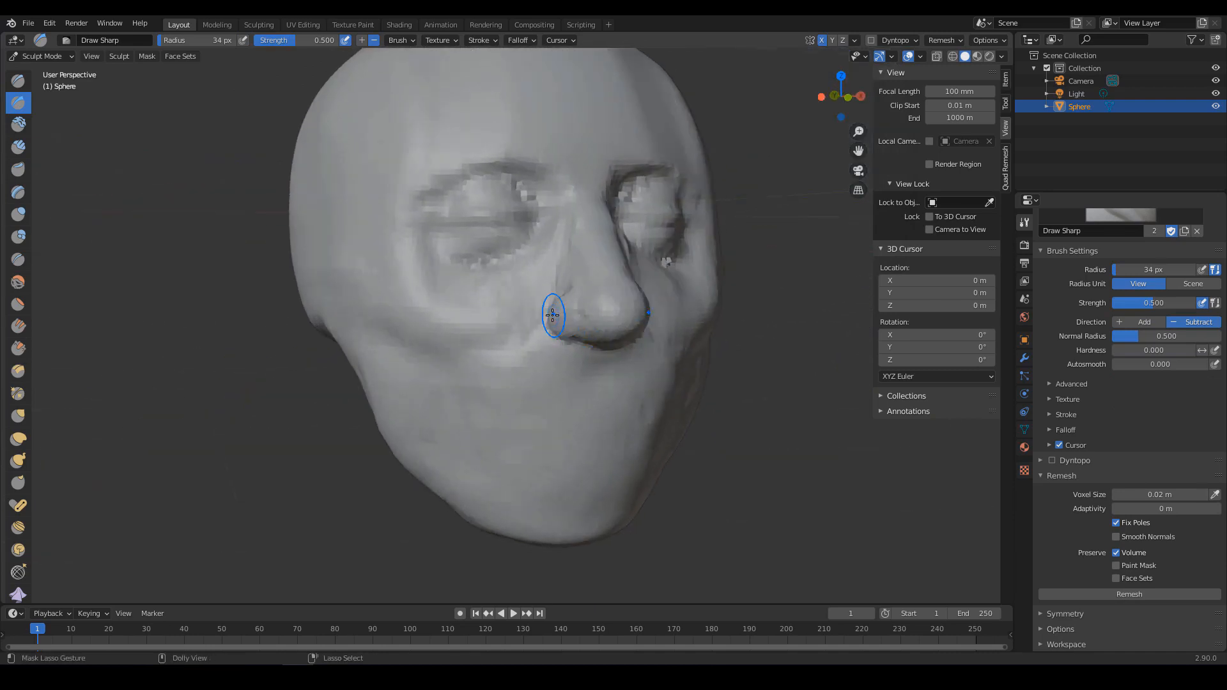
# Build up folds running from the sides of the nose down the cheeks with Clay Strips at 70 px radius.
pyautogui.press('c')
pyautogui.press('f')
pyautogui.click(502, 394)
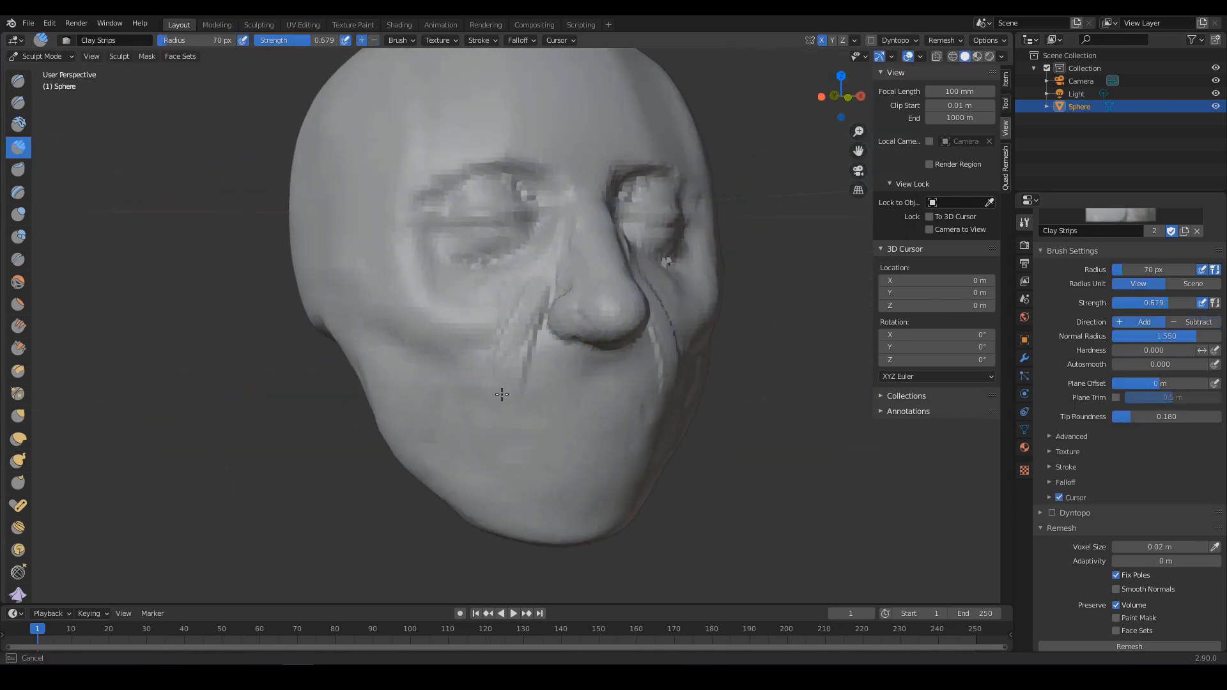
pyautogui.moveTo(493, 369); pyautogui.dragTo(487, 395)
pyautogui.moveTo(547, 271); pyautogui.dragTo(478, 435)
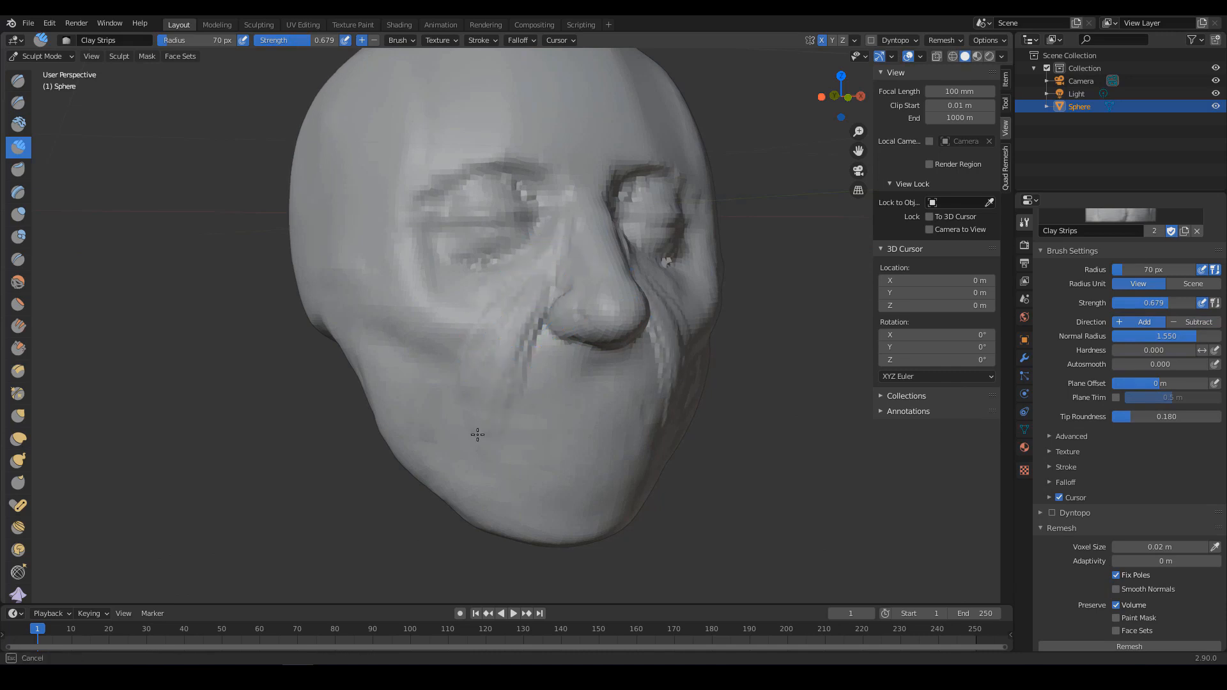
pyautogui.moveTo(537, 289); pyautogui.dragTo(477, 285)
# Add clay beside the nose bridge at 41 px radius and around the nostril wings at 51 px radius.
pyautogui.press('f')
pyautogui.click(530, 235)
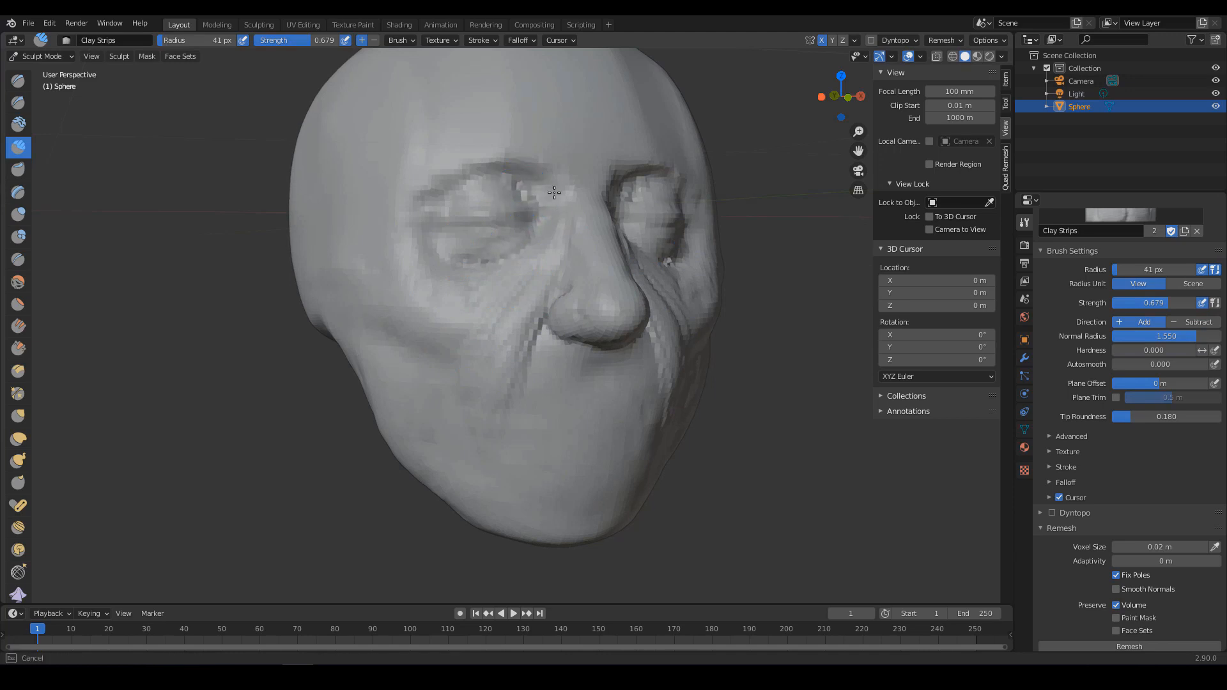
pyautogui.moveTo(554, 193)
pyautogui.mouseDown(button='middle')
pyautogui.moveTo(567, 219)
pyautogui.moveTo(512, 274)
pyautogui.moveTo(557, 312)
pyautogui.moveTo(625, 269)
pyautogui.moveTo(623, 285)
pyautogui.mouseUp(button='middle')
pyautogui.scroll(1, 623, 285)
pyautogui.press('f')
pyautogui.click(548, 300)
pyautogui.moveTo(521, 303); pyautogui.dragTo(497, 304)
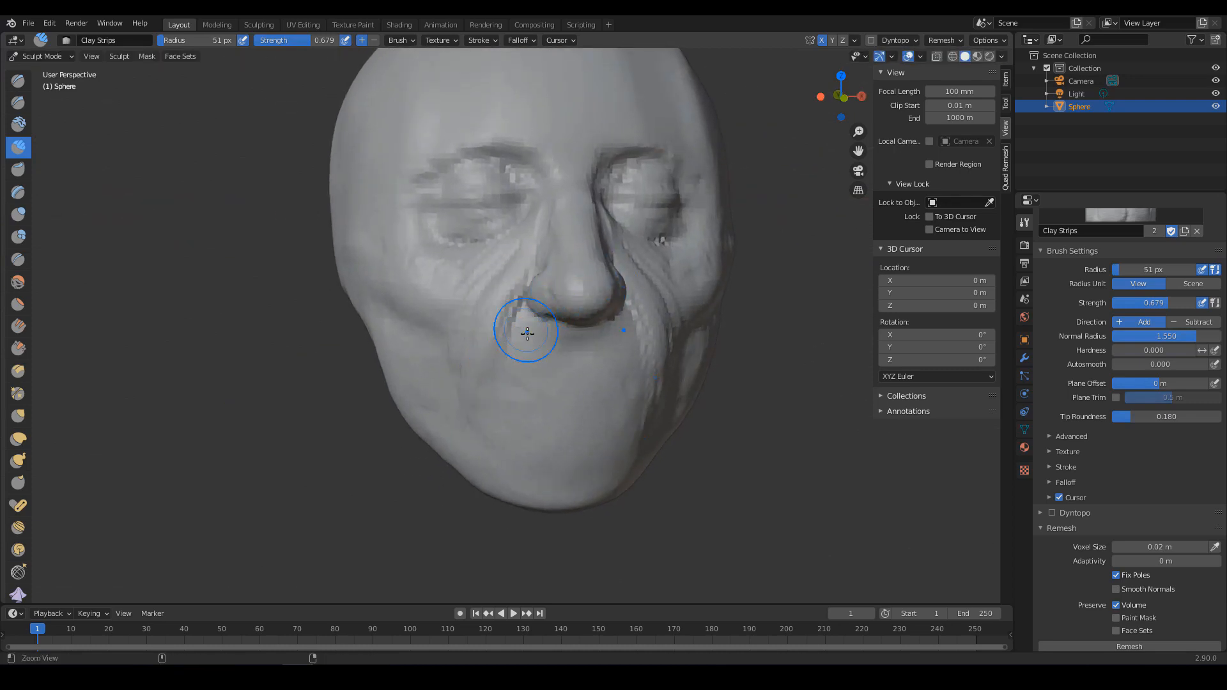
# Fill out the cheeks and lower face from the front with Clay Strips at 69 px radius.
pyautogui.moveTo(527, 333)
pyautogui.keyDown('ctrl'); pyautogui.mouseDown(button='middle')
pyautogui.moveTo(531, 359)
pyautogui.moveTo(529, 341)
pyautogui.mouseUp(button='middle'); pyautogui.keyUp('ctrl')
pyautogui.press('f')
pyautogui.click(540, 338)
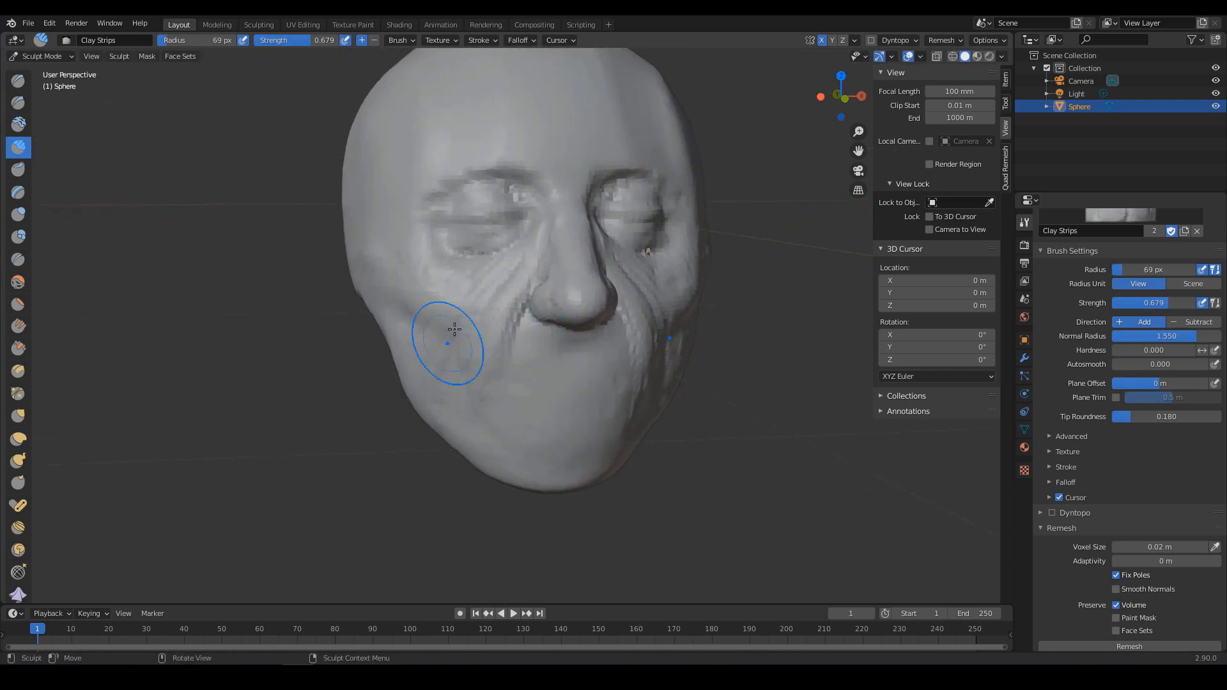
pyautogui.moveTo(466, 334); pyautogui.dragTo(473, 355)
pyautogui.keyDown('alt'); pyautogui.moveTo(537, 344); pyautogui.dragTo(512, 276); pyautogui.keyUp('alt')
pyautogui.moveTo(478, 431); pyautogui.dragTo(478, 435)
# Add Clay Strips strokes below the cheekbone and along the side of the jaw at 69 px radius.
pyautogui.moveTo(536, 377)
pyautogui.keyDown('ctrl'); pyautogui.keyDown('alt'); pyautogui.mouseDown()
pyautogui.moveTo(542, 360)
pyautogui.moveTo(540, 387)
pyautogui.mouseUp(); pyautogui.keyUp('alt'); pyautogui.keyUp('ctrl')
pyautogui.moveTo(525, 314)
pyautogui.mouseDown()
pyautogui.moveTo(499, 372)
pyautogui.moveTo(550, 379)
pyautogui.mouseUp()
pyautogui.keyDown('ctrl'); pyautogui.keyDown('alt'); pyautogui.moveTo(551, 379); pyautogui.dragTo(550, 328); pyautogui.keyUp('alt'); pyautogui.keyUp('ctrl')
pyautogui.keyDown('alt'); pyautogui.moveTo(562, 331); pyautogui.dragTo(527, 394); pyautogui.keyUp('alt')
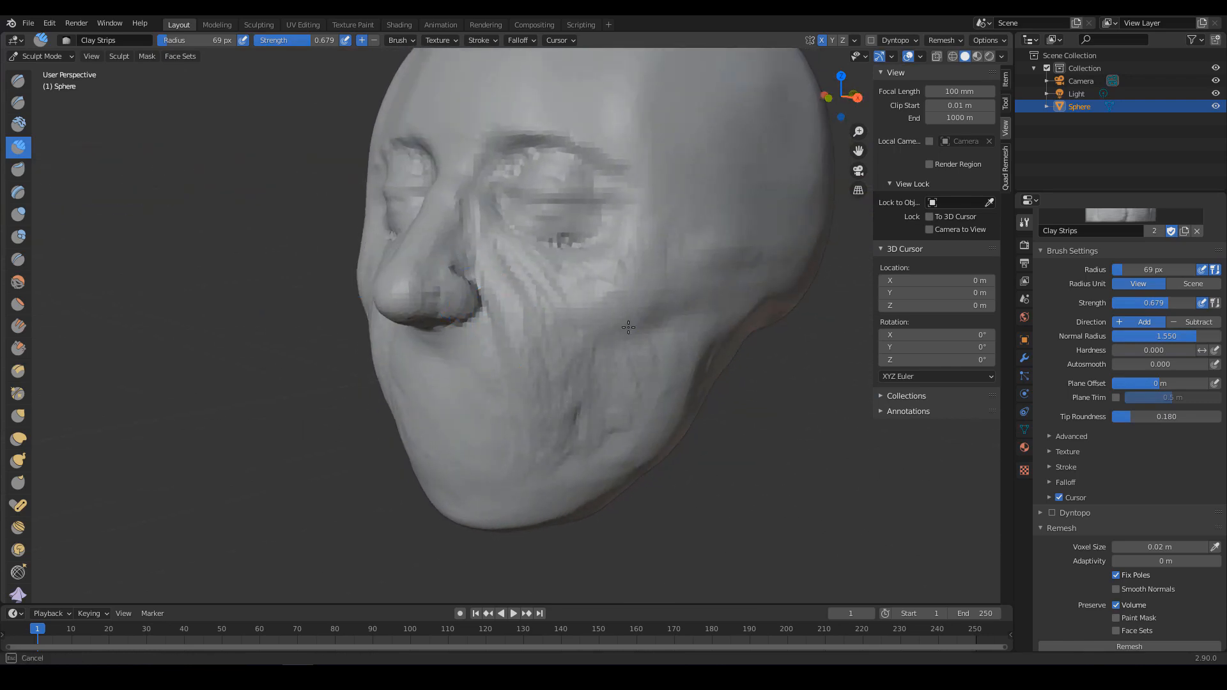
pyautogui.keyDown('alt'); pyautogui.moveTo(581, 373); pyautogui.dragTo(639, 358); pyautogui.keyUp('alt')
pyautogui.keyDown('ctrl'); pyautogui.keyDown('alt'); pyautogui.moveTo(639, 358); pyautogui.dragTo(734, 287); pyautogui.keyUp('alt'); pyautogui.keyUp('ctrl')
# Adjust the outline of the face beside the eye and cheekbone with the Grab brush at 122 px radius.
pyautogui.press('g')
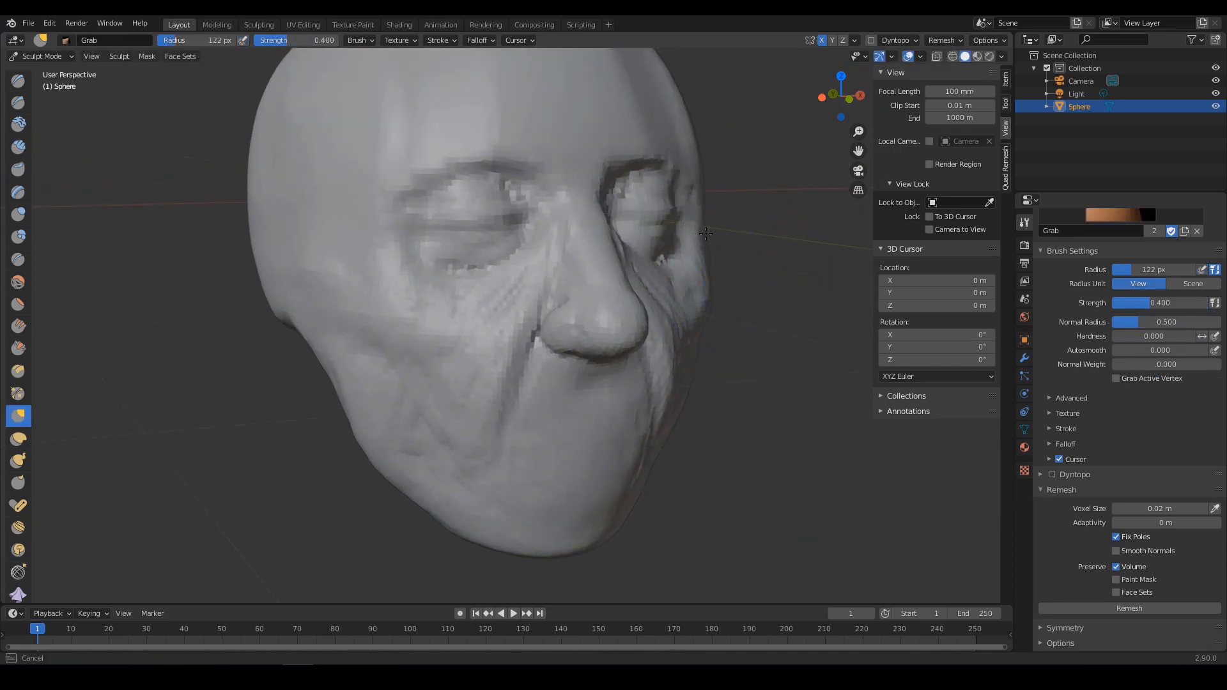
pyautogui.moveTo(705, 234); pyautogui.dragTo(623, 358, button='middle')
pyautogui.moveTo(623, 358)
pyautogui.mouseDown(button='middle')
pyautogui.moveTo(677, 368)
pyautogui.moveTo(671, 383)
pyautogui.mouseUp(button='middle')
# Add more volume to the cheeks and jaw with Clay Strips at 63 px radius.
pyautogui.press('c')
pyautogui.press('f')
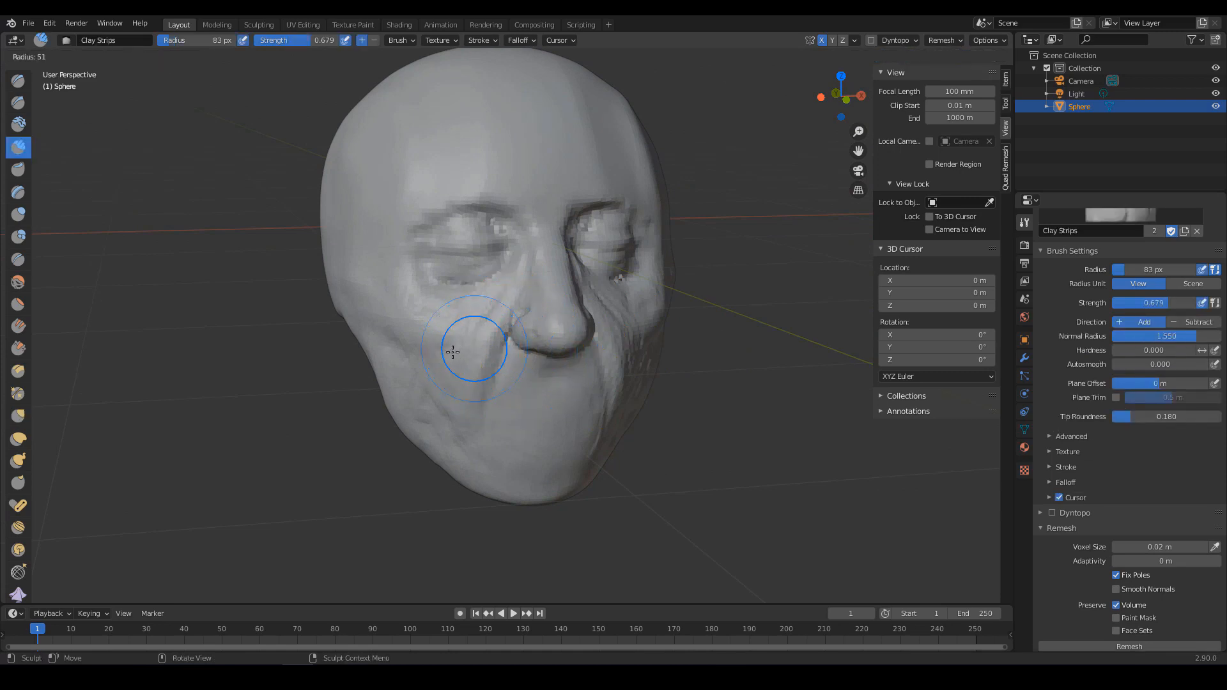
pyautogui.click(452, 353)
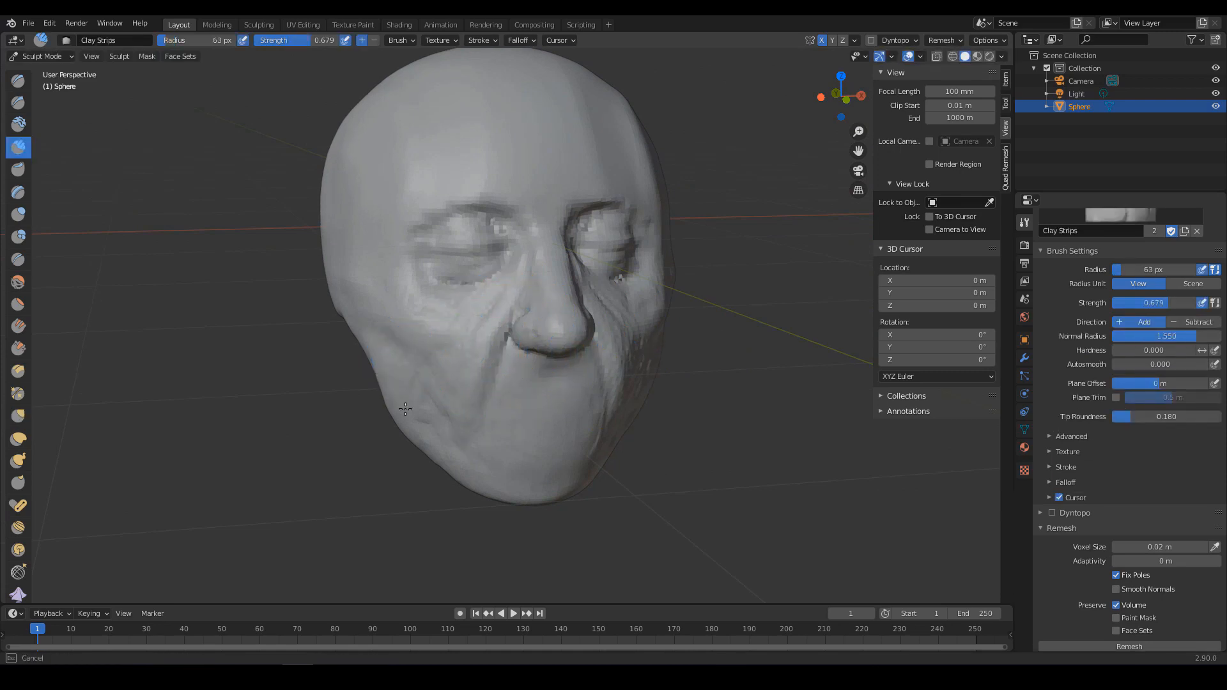
pyautogui.moveTo(505, 366)
pyautogui.mouseDown(button='middle')
pyautogui.moveTo(591, 326)
pyautogui.moveTo(586, 377)
pyautogui.moveTo(575, 356)
pyautogui.moveTo(607, 266)
pyautogui.moveTo(597, 241)
pyautogui.moveTo(597, 334)
pyautogui.moveTo(570, 414)
pyautogui.mouseUp(button='middle')
# Carve the nostril openings and the creases around the nostril wings with Draw Sharp at 52 px radius.
pyautogui.press('d')
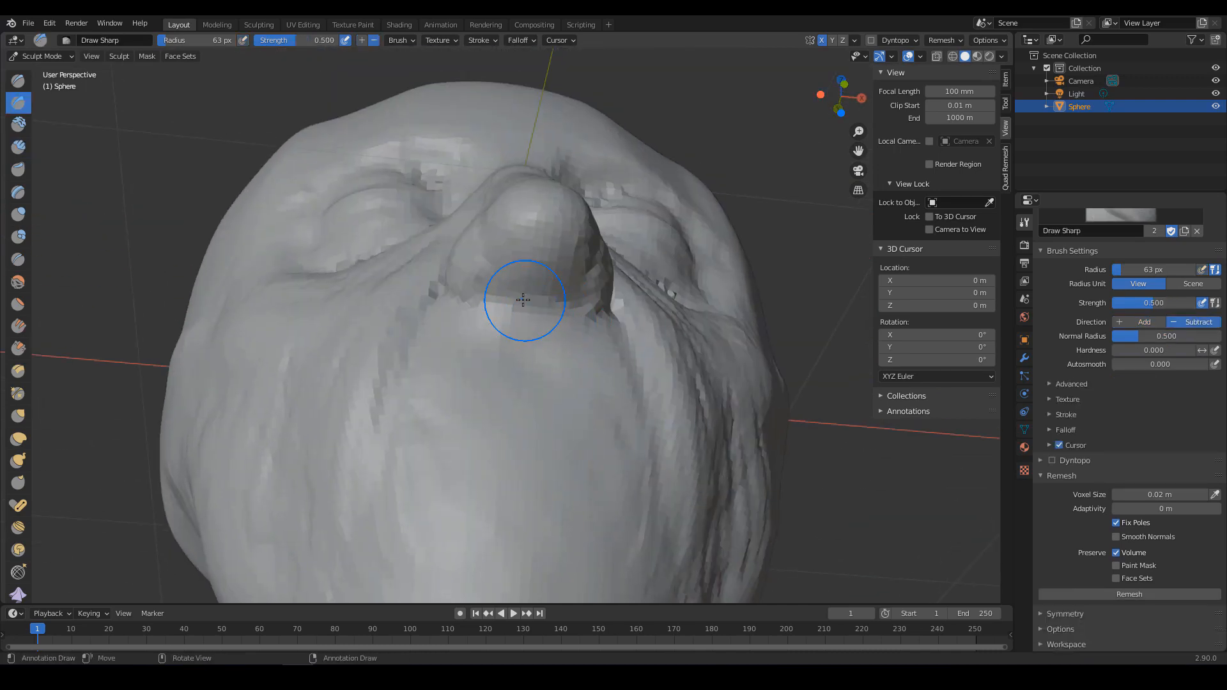
pyautogui.press('f')
pyautogui.click(558, 293)
pyautogui.moveTo(493, 258); pyautogui.dragTo(490, 261)
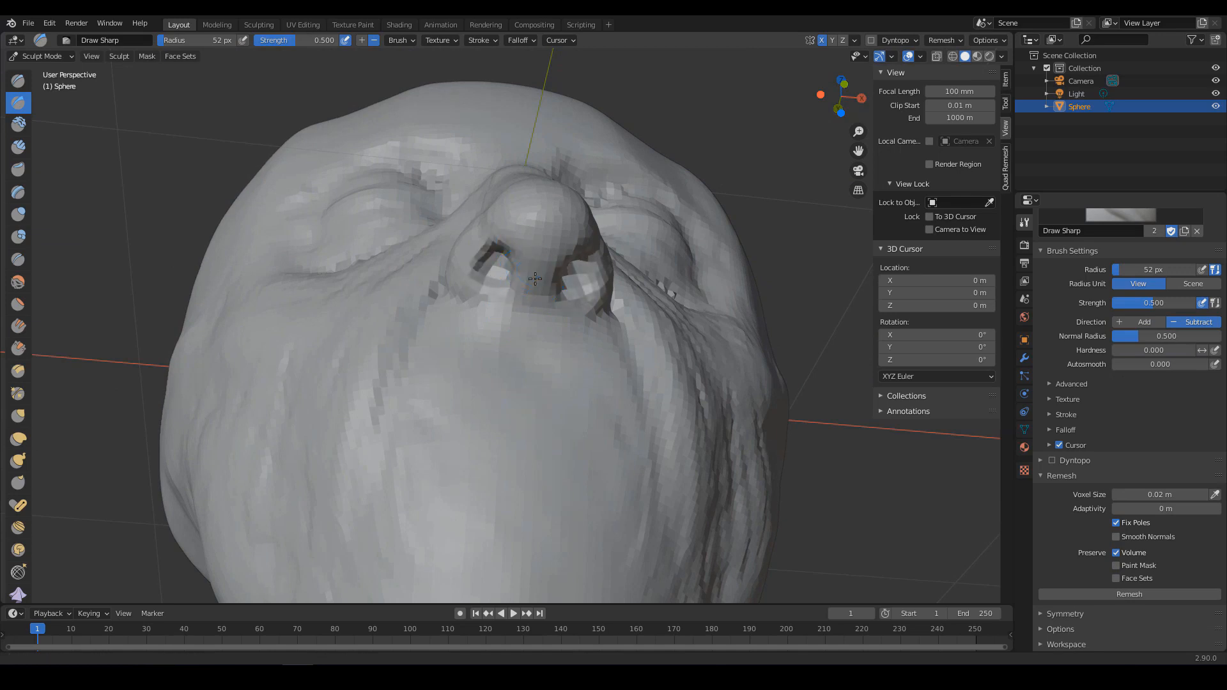
pyautogui.moveTo(535, 278)
pyautogui.mouseDown(button='middle')
pyautogui.moveTo(506, 328)
pyautogui.moveTo(625, 266)
pyautogui.moveTo(608, 324)
pyautogui.moveTo(581, 353)
pyautogui.moveTo(588, 345)
pyautogui.mouseUp(button='middle')
pyautogui.scroll(2, 588, 342)
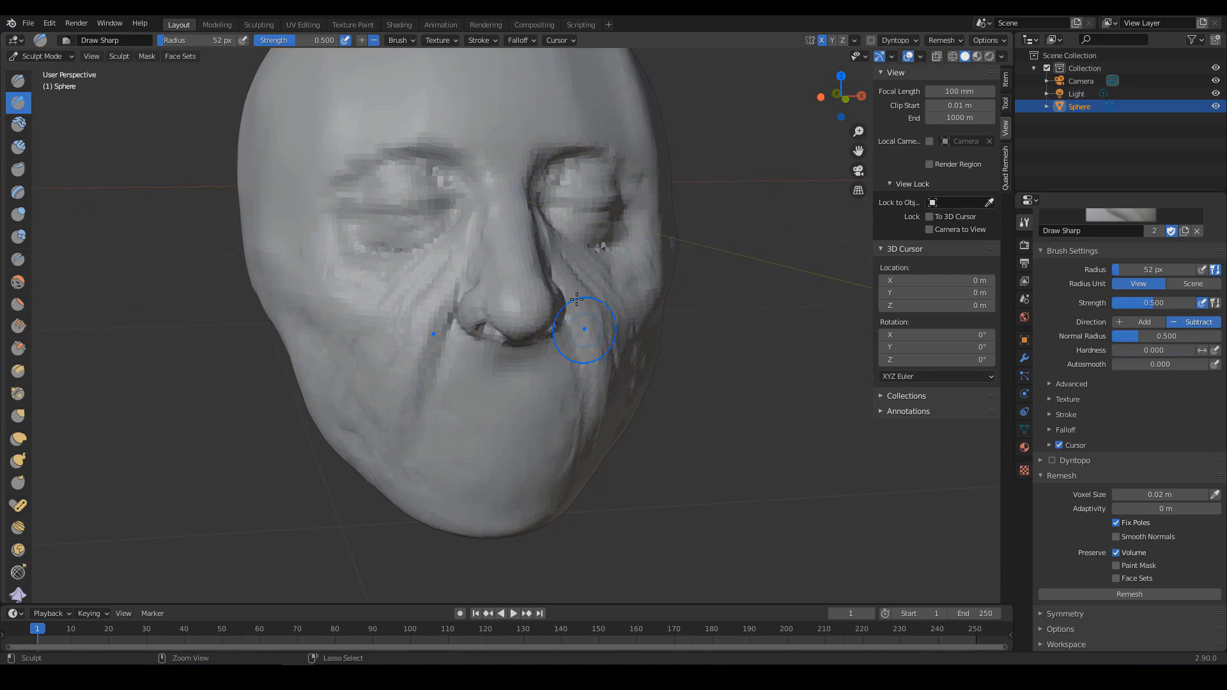
pyautogui.keyDown('ctrl'); pyautogui.moveTo(575, 297); pyautogui.dragTo(567, 327); pyautogui.keyUp('ctrl')
pyautogui.moveTo(600, 345)
pyautogui.mouseDown(button='middle')
pyautogui.moveTo(579, 362)
pyautogui.moveTo(534, 315)
pyautogui.mouseUp(button='middle')
# Build up the area between the nose and upper lip with Clay Strips at 63 px radius.
pyautogui.scroll(1, 534, 315)
pyautogui.press('c')
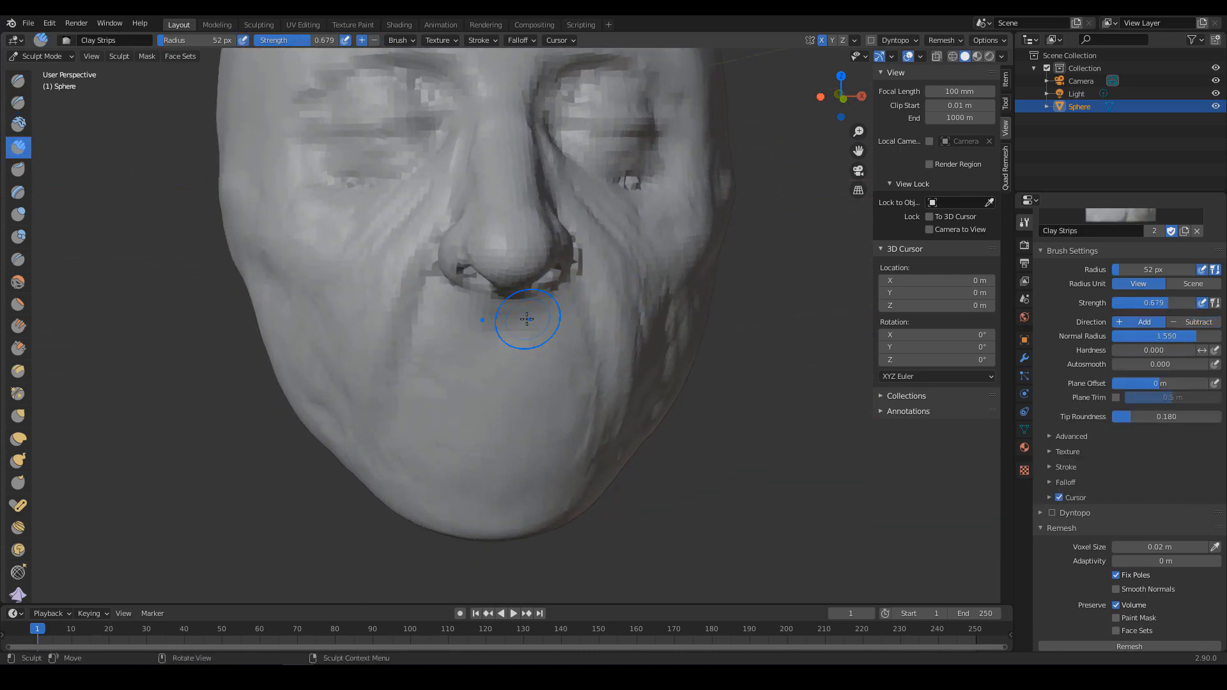
pyautogui.press('f')
pyautogui.click(479, 301)
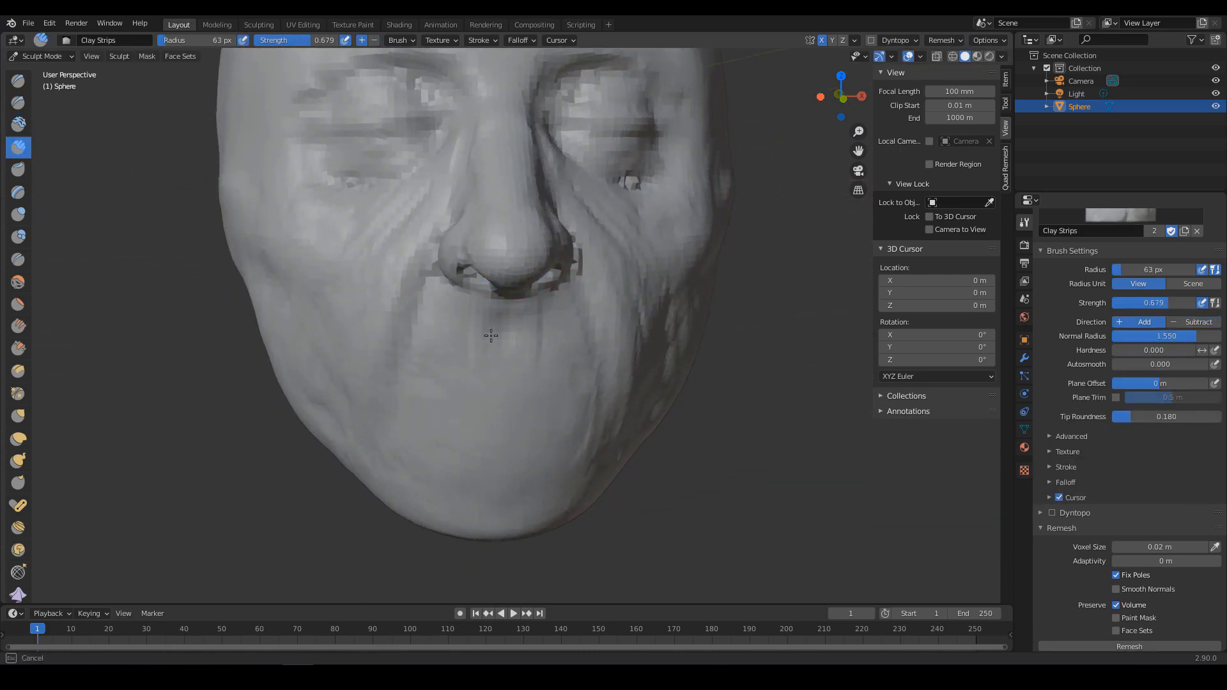
pyautogui.moveTo(491, 335); pyautogui.dragTo(502, 338)
# Enlarge the Clay Strips brush to 109 px and build up the rounded mouth area below the nose.
pyautogui.press('f')
pyautogui.click(551, 343)
pyautogui.press('f')
pyautogui.click(549, 348)
pyautogui.scroll(-1, 536, 358)
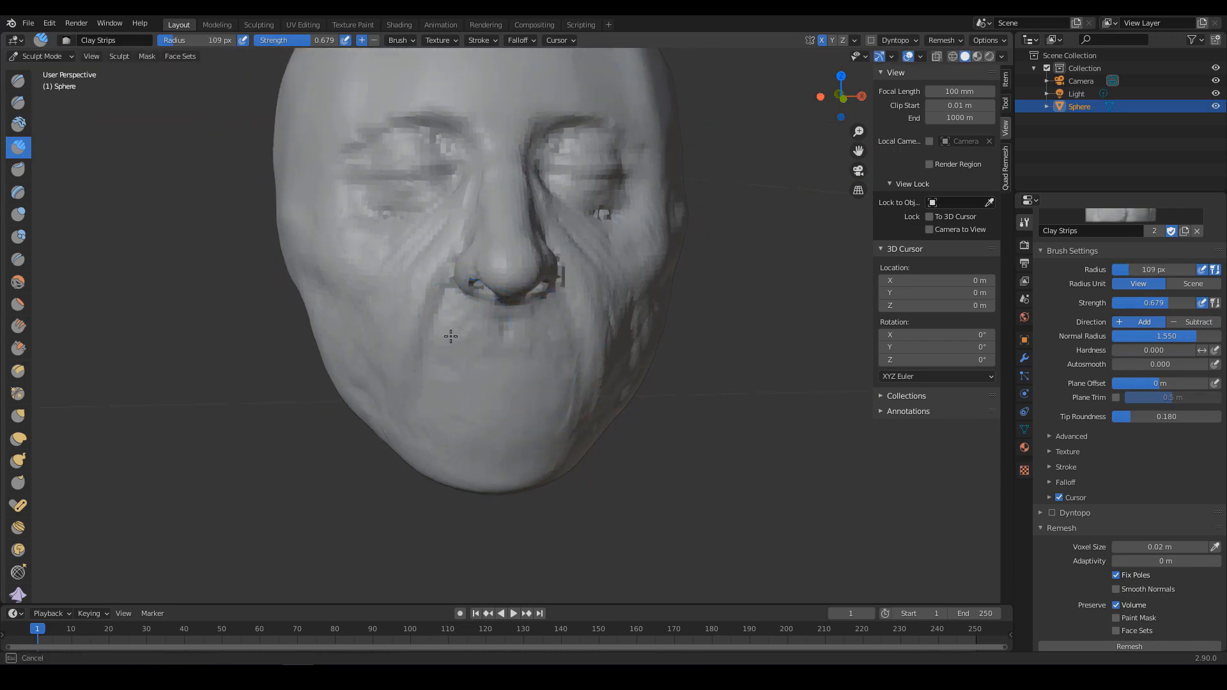
pyautogui.moveTo(451, 336); pyautogui.dragTo(462, 340)
pyautogui.press('f')
pyautogui.click(534, 396)
# Carve the horizontal mouth line below the nose with Draw Sharp at 66 px radius.
pyautogui.scroll(1, 524, 385)
pyautogui.press('d')
pyautogui.press('f')
pyautogui.click(491, 362)
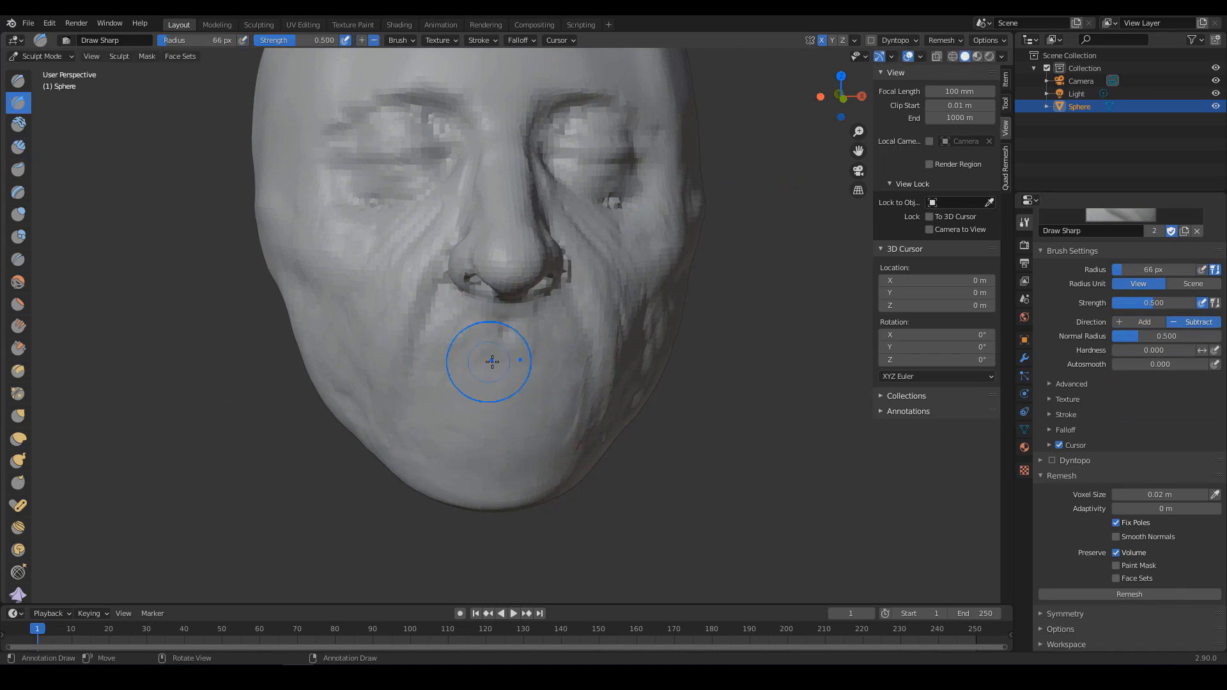
pyautogui.keyDown('ctrl'); pyautogui.keyDown('alt'); pyautogui.moveTo(561, 365); pyautogui.dragTo(521, 362); pyautogui.keyUp('alt'); pyautogui.keyUp('ctrl')
pyautogui.keyDown('alt'); pyautogui.keyDown('shift'); pyautogui.moveTo(520, 363); pyautogui.dragTo(543, 386); pyautogui.keyUp('shift'); pyautogui.keyUp('alt')
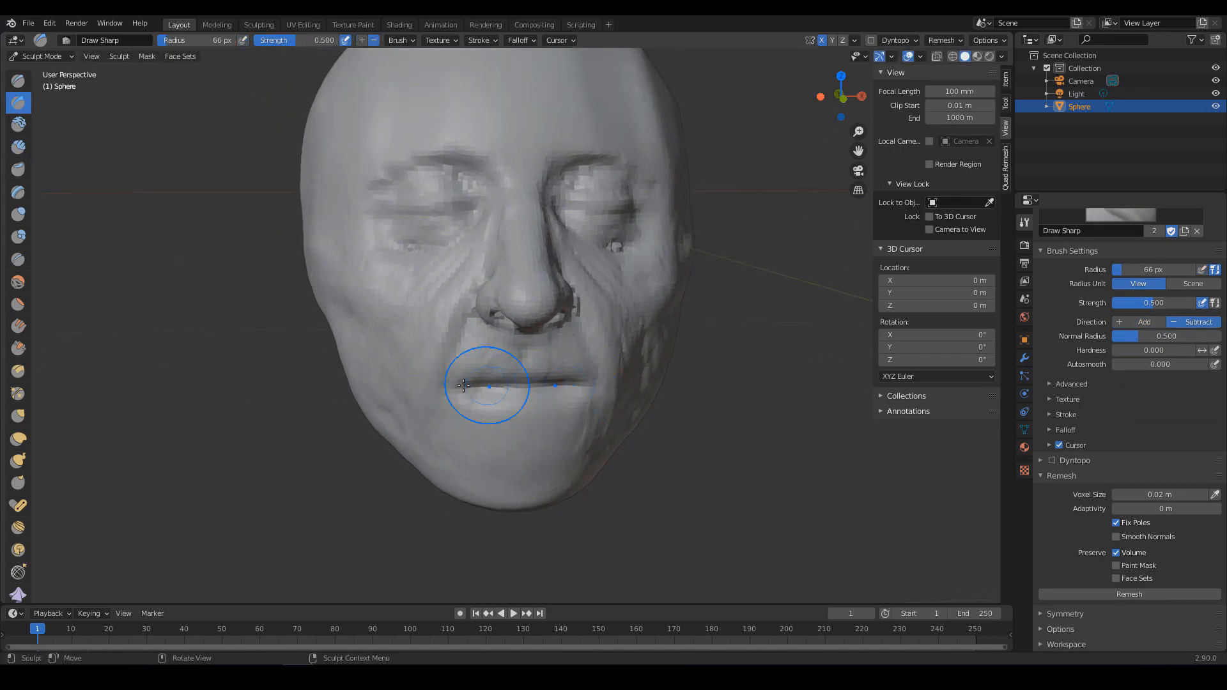
# Deepen the mouth line and its corners from a three-quarter view, reducing the Draw Sharp radius to 47 px.
pyautogui.keyDown('ctrl'); pyautogui.keyDown('alt'); pyautogui.moveTo(600, 389); pyautogui.dragTo(630, 388); pyautogui.keyUp('alt'); pyautogui.keyUp('ctrl')
pyautogui.keyDown('alt'); pyautogui.moveTo(630, 388); pyautogui.dragTo(672, 376); pyautogui.keyUp('alt')
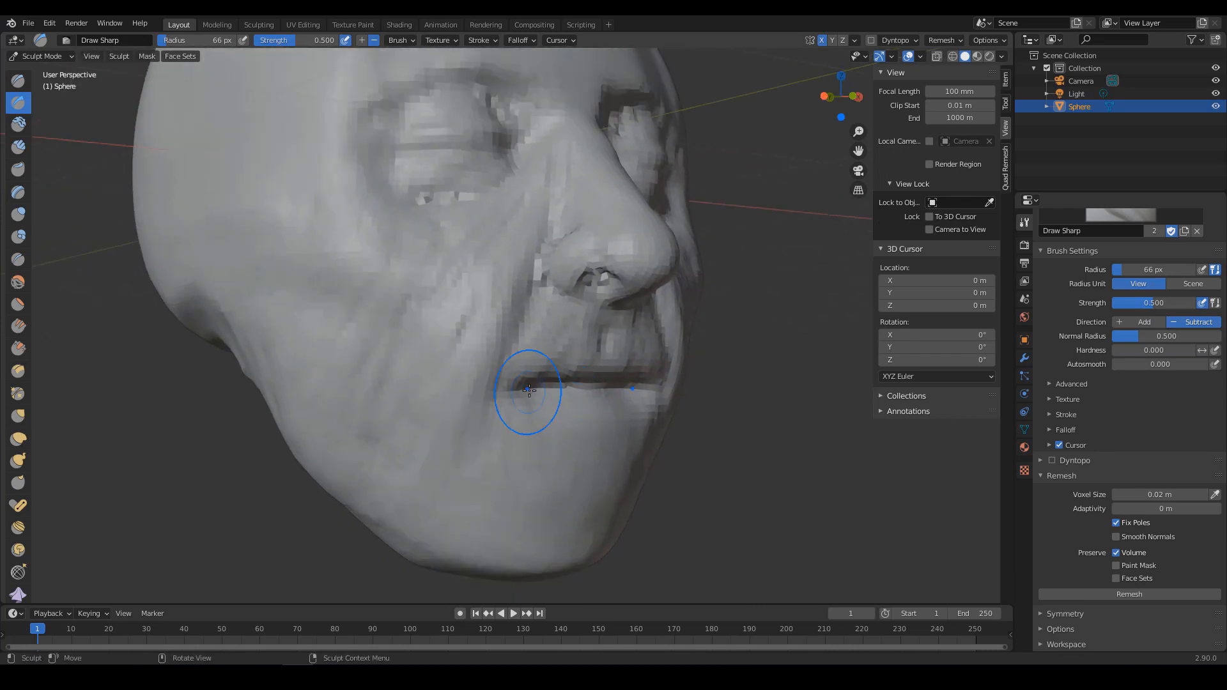
pyautogui.moveTo(518, 389); pyautogui.dragTo(601, 393)
pyautogui.moveTo(600, 393)
pyautogui.keyDown('alt'); pyautogui.mouseDown()
pyautogui.moveTo(540, 405)
pyautogui.moveTo(614, 384)
pyautogui.moveTo(602, 352)
pyautogui.moveTo(616, 356)
pyautogui.moveTo(593, 328)
pyautogui.mouseUp(); pyautogui.keyUp('alt')
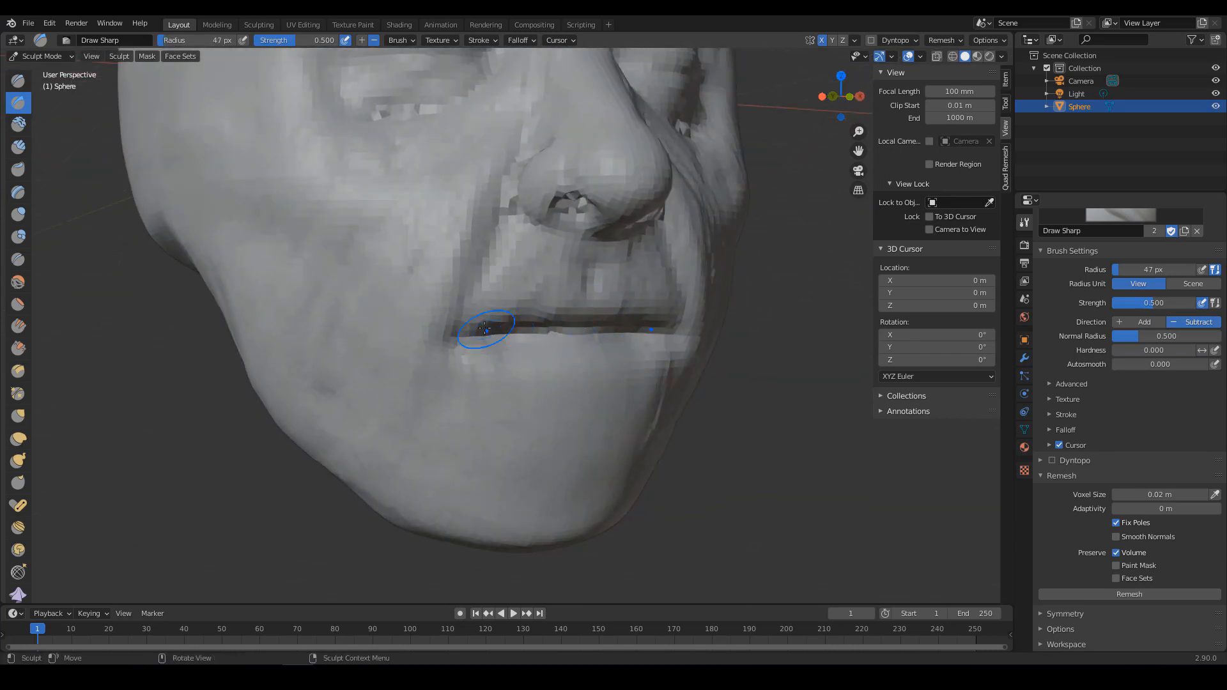
pyautogui.keyDown('alt'); pyautogui.moveTo(485, 328); pyautogui.dragTo(534, 295); pyautogui.keyUp('alt')
pyautogui.keyDown('ctrl'); pyautogui.keyDown('alt'); pyautogui.moveTo(607, 281); pyautogui.dragTo(615, 306); pyautogui.keyUp('alt'); pyautogui.keyUp('ctrl')
# Remesh the head with a voxel size of 0.015 m.
pyautogui.click(1161, 495)
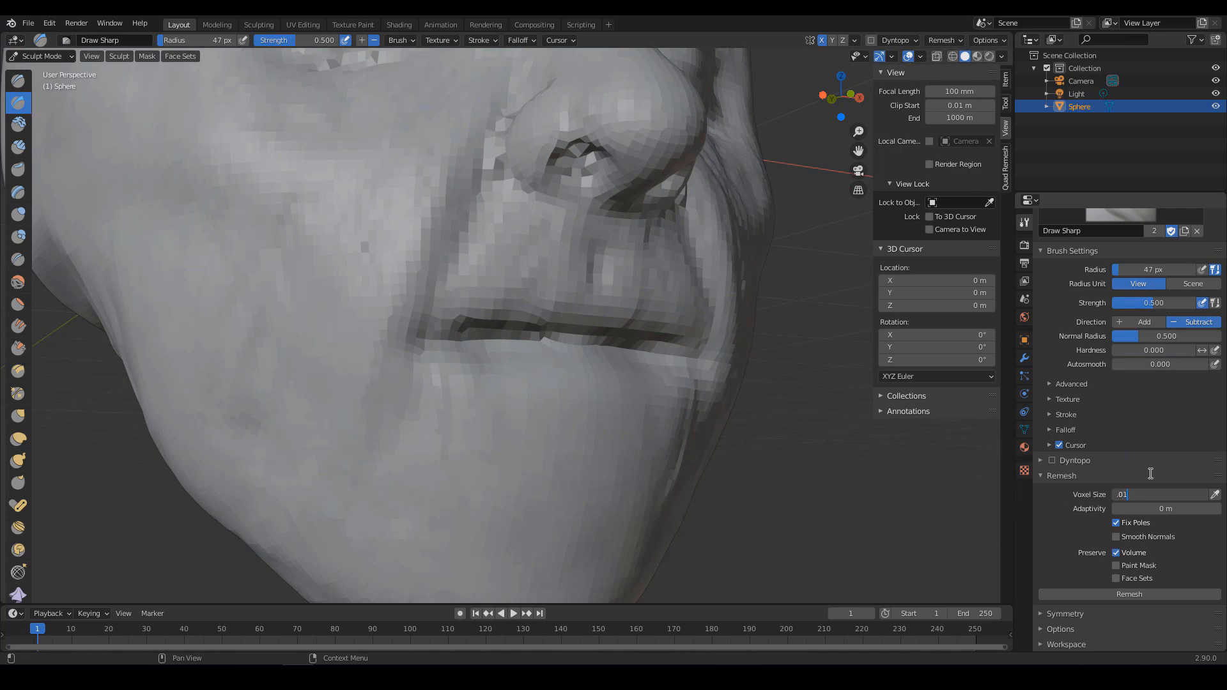
pyautogui.click(1121, 593)
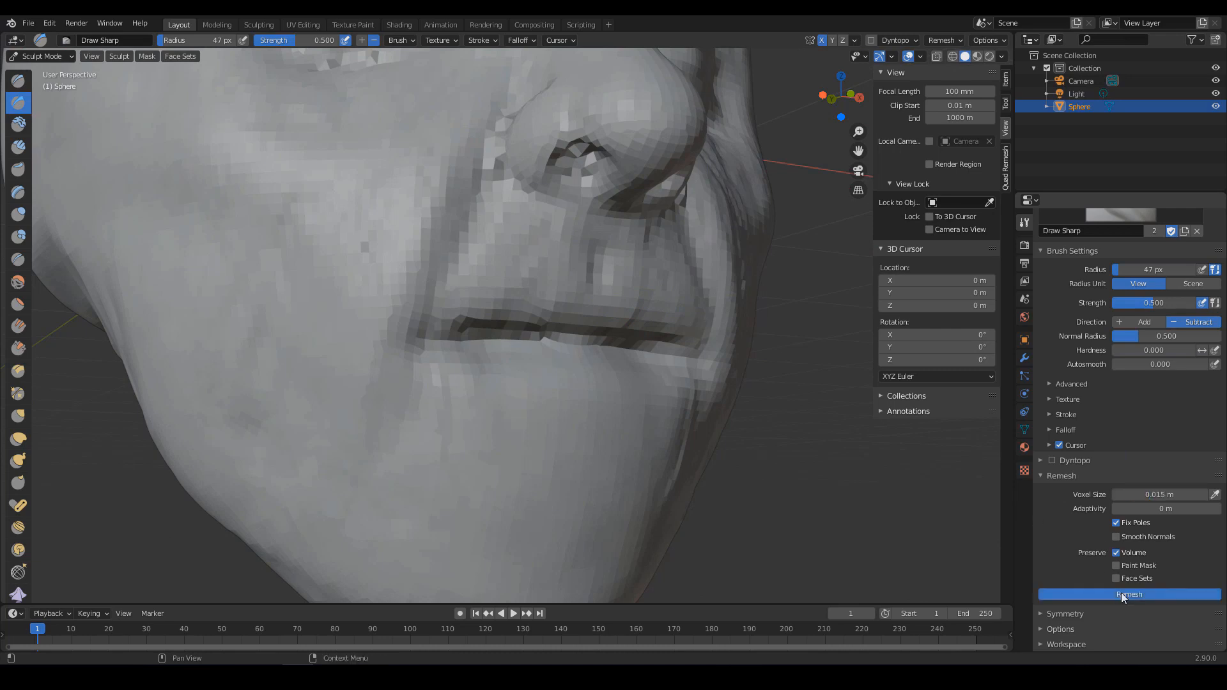
# Build up the upper lip along the mouth line with Clay Strips at 50 px radius.
pyautogui.moveTo(745, 304); pyautogui.dragTo(512, 315, button='middle')
pyautogui.press('c')
pyautogui.press('f')
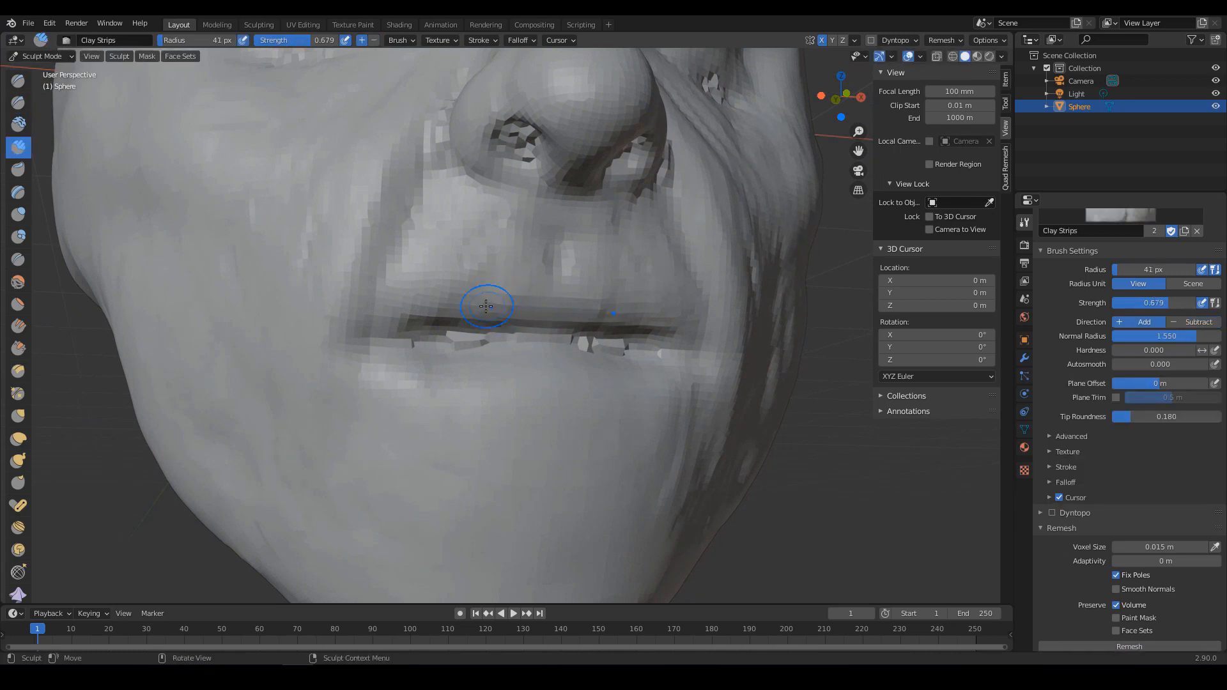
pyautogui.click(486, 309)
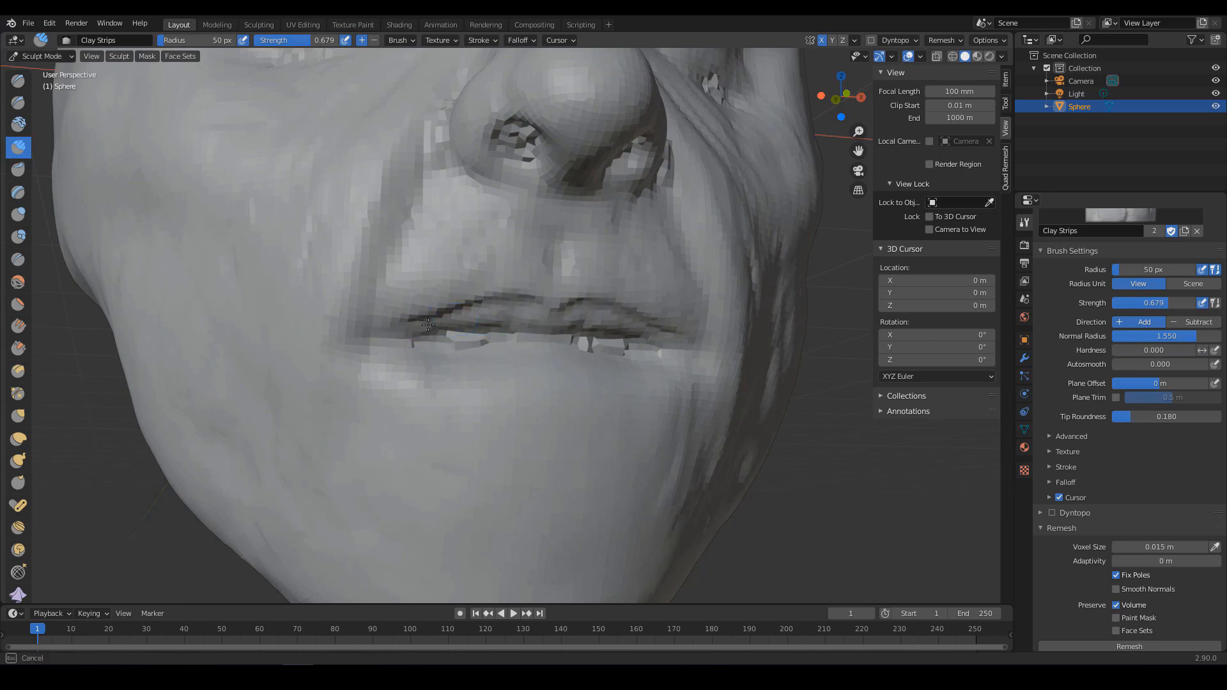
pyautogui.moveTo(428, 325)
pyautogui.mouseDown(button='middle')
pyautogui.moveTo(575, 367)
pyautogui.moveTo(505, 322)
pyautogui.moveTo(522, 339)
pyautogui.mouseUp(button='middle')
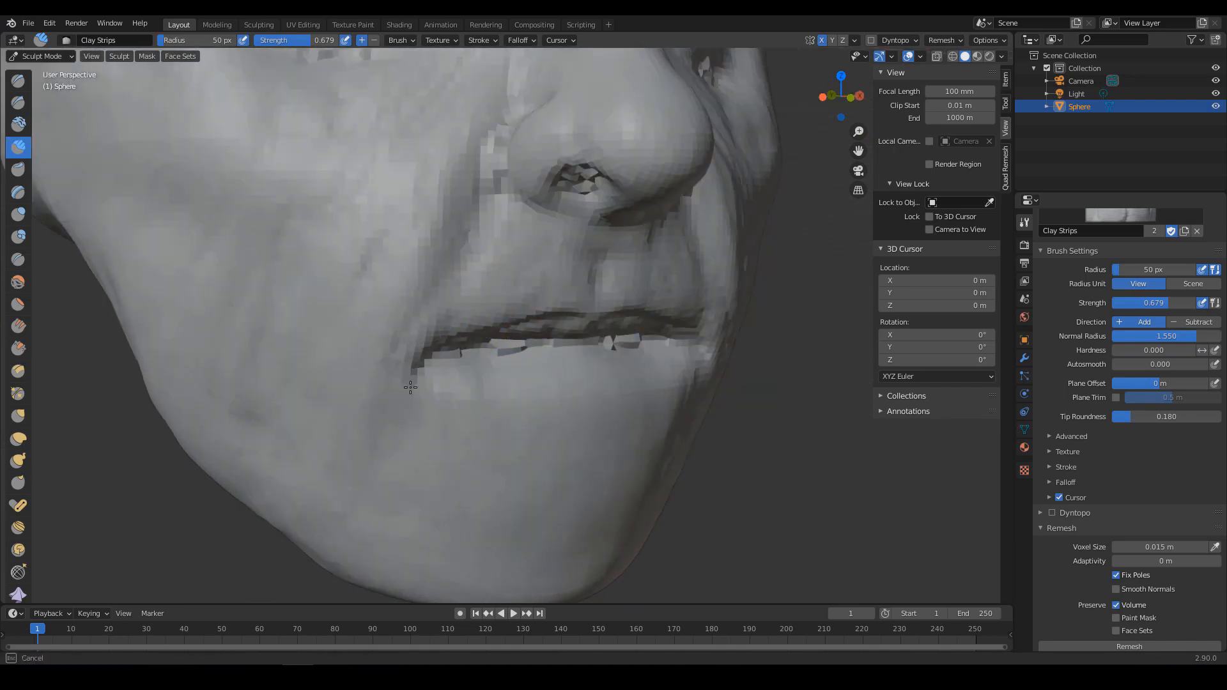
# Shape the mouth corners and build up the lower lip with Clay Strips, enlarging the radius to 53 px.
pyautogui.moveTo(493, 354); pyautogui.dragTo(467, 358, button='middle')
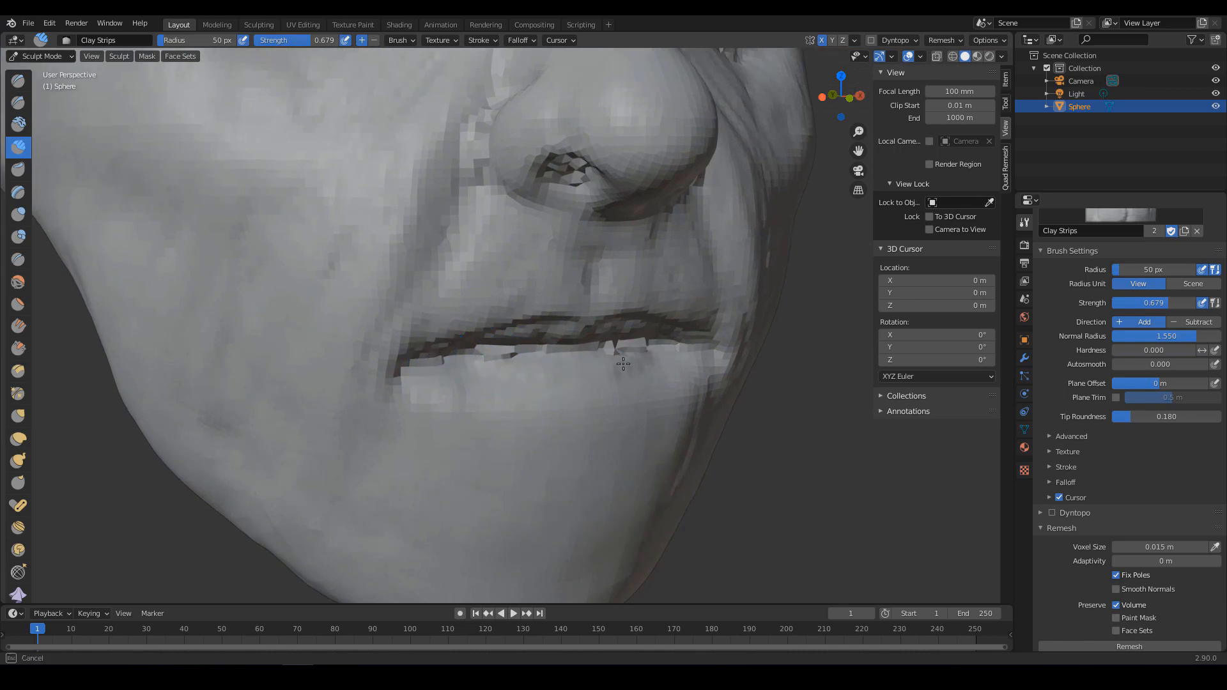
pyautogui.moveTo(557, 382)
pyautogui.mouseDown(button='middle')
pyautogui.moveTo(628, 379)
pyautogui.moveTo(504, 357)
pyautogui.mouseUp(button='middle')
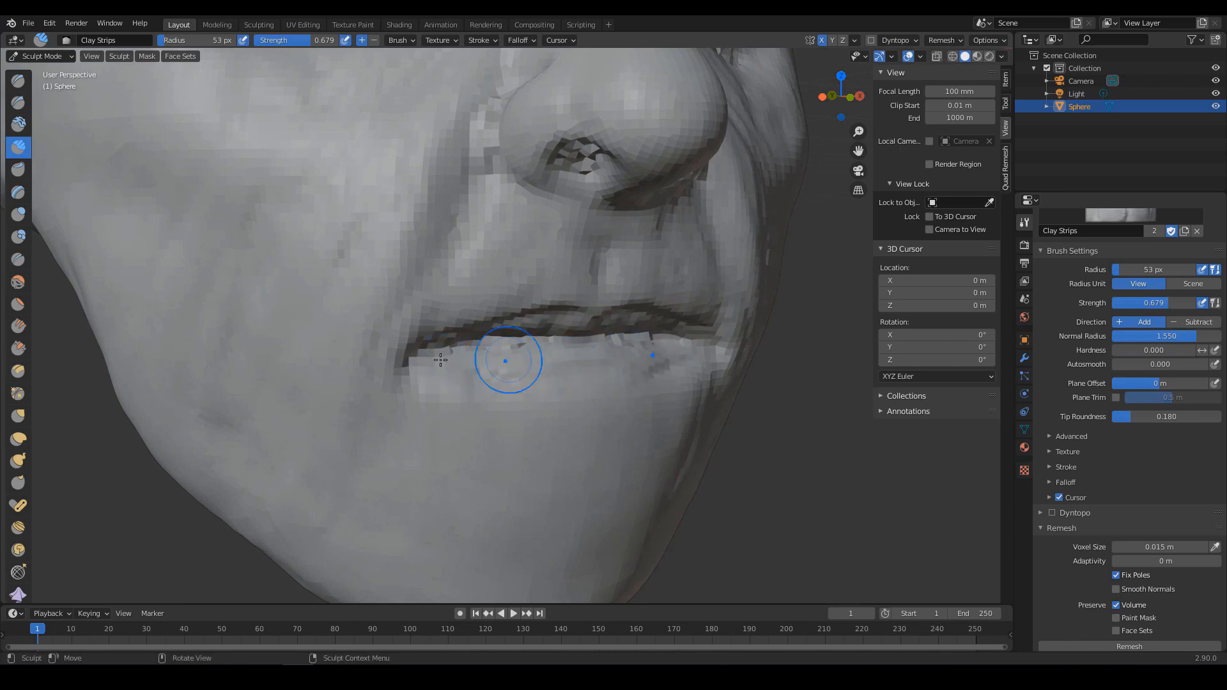
pyautogui.moveTo(524, 379)
pyautogui.mouseDown(button='middle')
pyautogui.moveTo(569, 347)
pyautogui.moveTo(602, 372)
pyautogui.mouseUp(button='middle')
pyautogui.scroll(4, 547, 365)
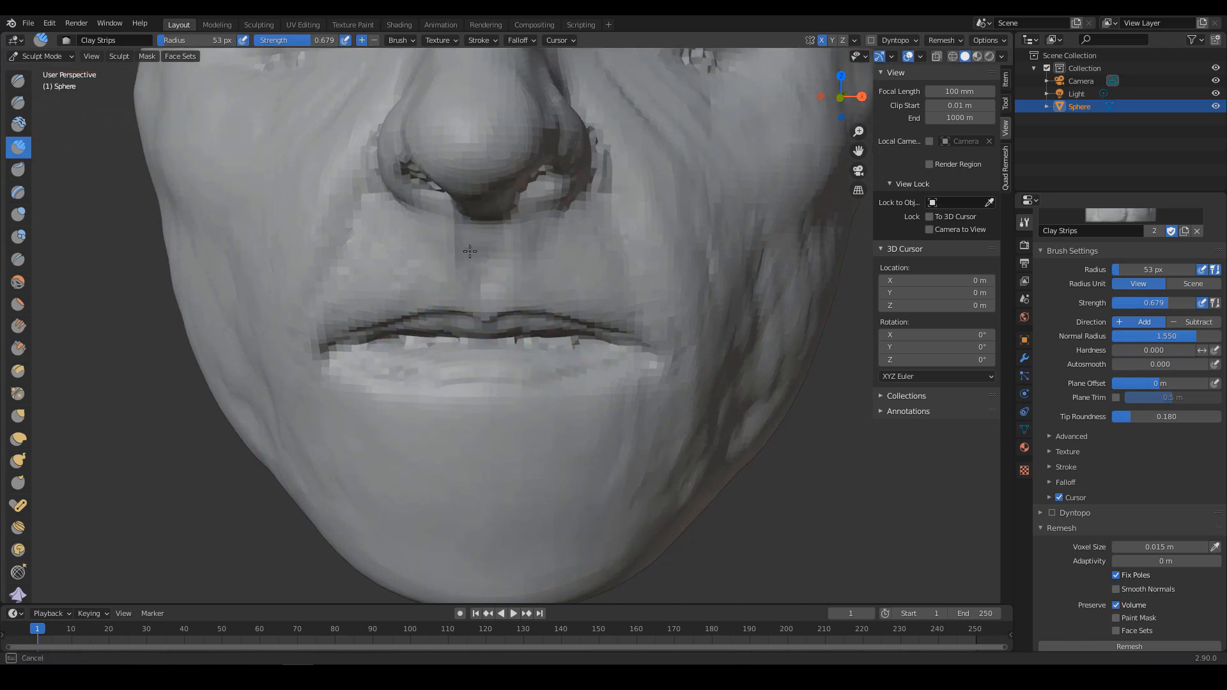
# Mask the lower lip, chin and jaw below the mouth line using Lasso Mask.
pyautogui.moveTo(470, 251)
pyautogui.mouseDown(button='middle')
pyautogui.moveTo(495, 256)
pyautogui.moveTo(498, 293)
pyautogui.moveTo(520, 316)
pyautogui.moveTo(479, 348)
pyautogui.mouseUp(button='middle')
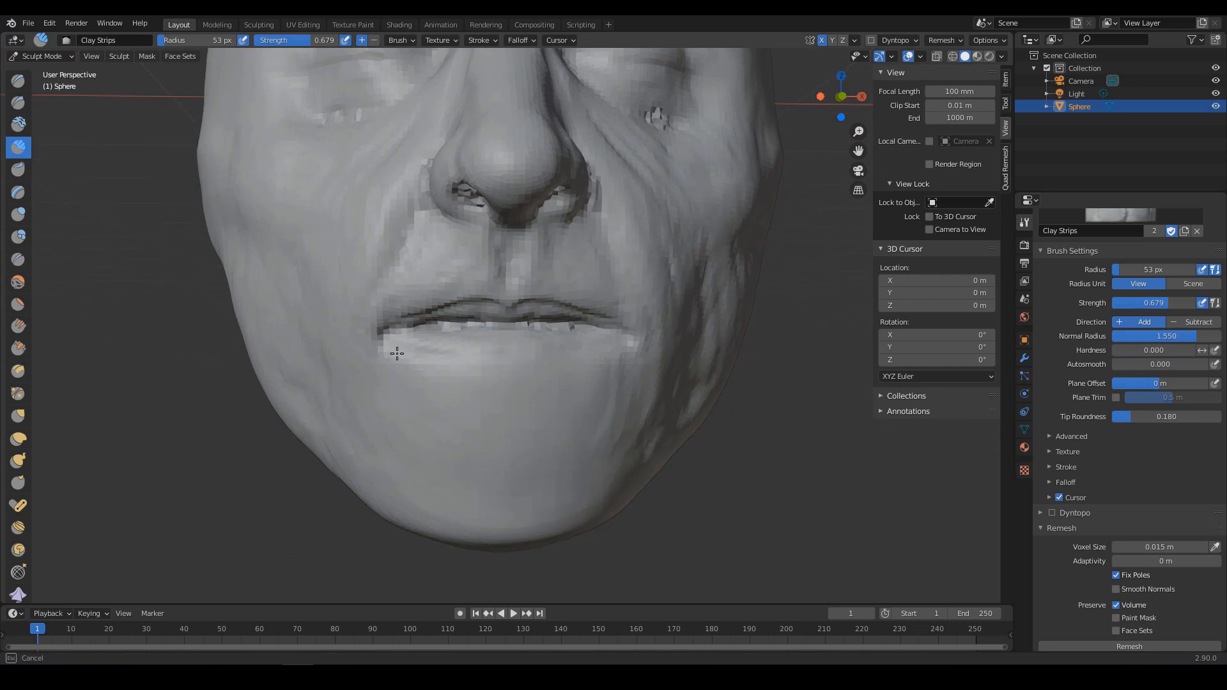
pyautogui.moveTo(397, 353)
pyautogui.mouseDown(button='middle')
pyautogui.moveTo(527, 339)
pyautogui.moveTo(493, 342)
pyautogui.moveTo(534, 361)
pyautogui.moveTo(418, 343)
pyautogui.mouseUp(button='middle')
pyautogui.press('b')
pyautogui.moveTo(278, 538)
pyautogui.mouseDown()
pyautogui.moveTo(685, 556)
pyautogui.moveTo(695, 377)
pyautogui.moveTo(608, 324)
pyautogui.moveTo(444, 320)
pyautogui.moveTo(274, 401)
pyautogui.moveTo(278, 485)
pyautogui.mouseUp()
pyautogui.moveTo(531, 345)
pyautogui.mouseDown(button='middle')
pyautogui.moveTo(378, 356)
pyautogui.moveTo(550, 346)
pyautogui.moveTo(549, 224)
pyautogui.moveTo(574, 235)
pyautogui.mouseUp(button='middle')
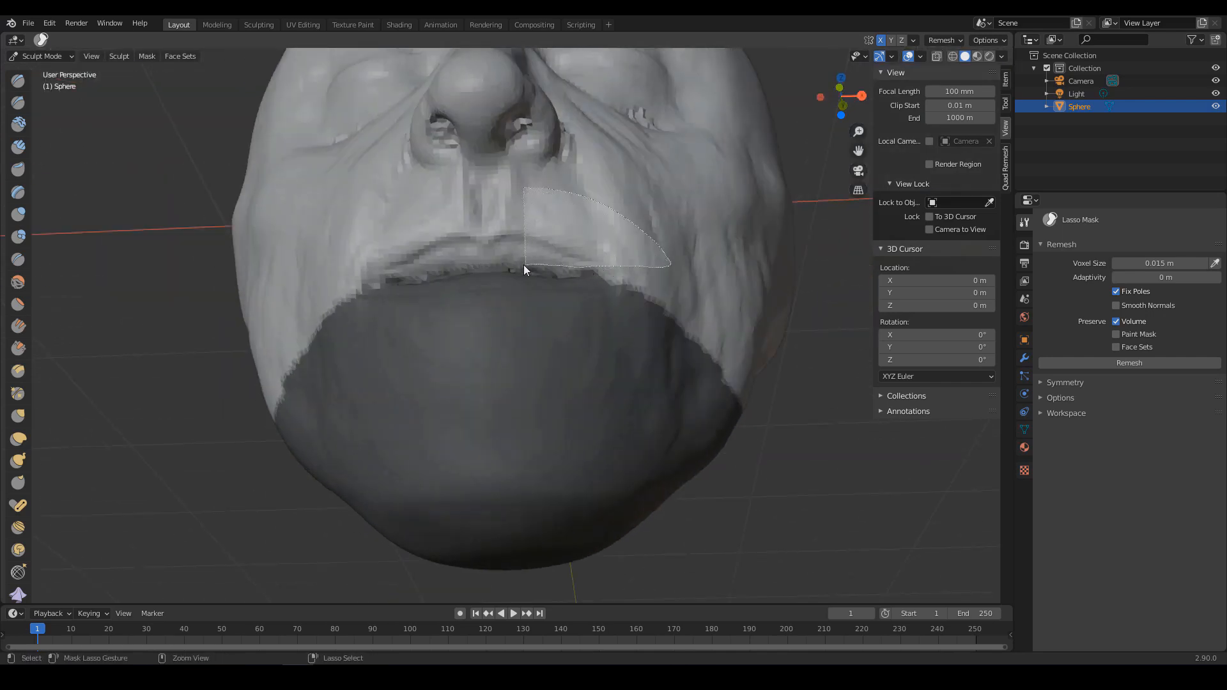
pyautogui.moveTo(524, 264); pyautogui.dragTo(279, 304)
# Pull the upper lip into shape from the right side view with Grab, starting at 190 px radius and enlarging it to 216 px.
pyautogui.press('KP_3')
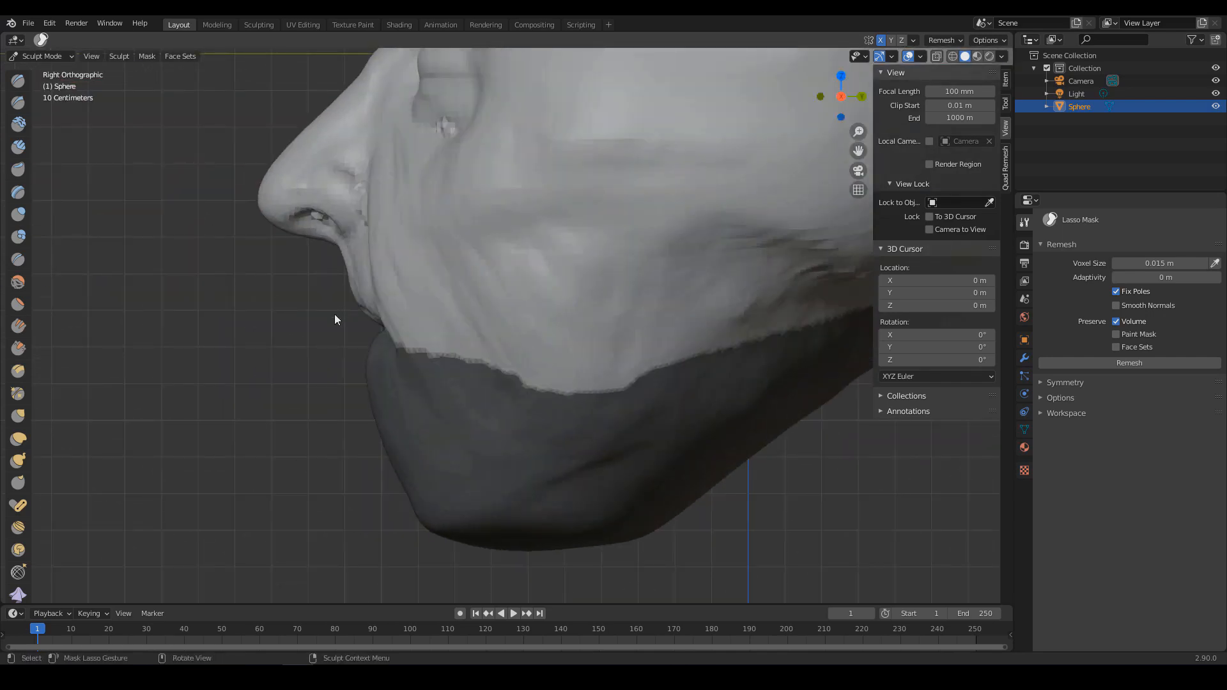
pyautogui.scroll(2, 325, 314)
pyautogui.press('g')
pyautogui.moveTo(392, 331); pyautogui.dragTo(335, 304)
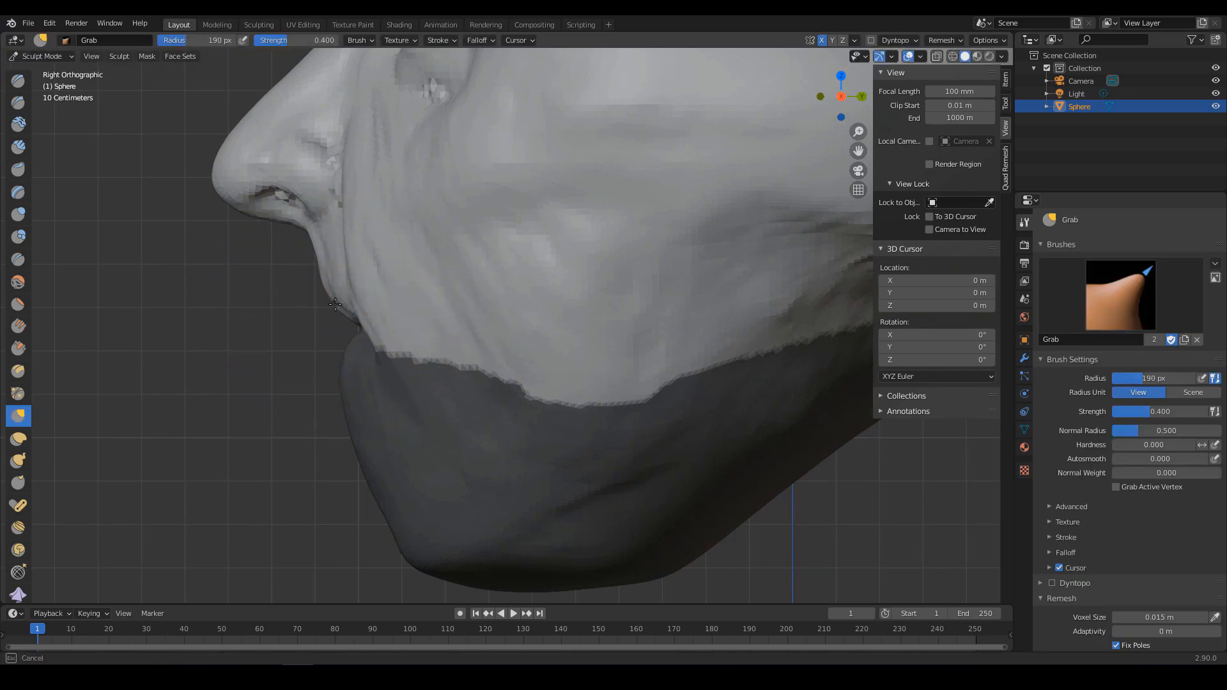
pyautogui.press('f')
pyautogui.click(356, 323)
# Round the upper lip's curve from below with Grab, enlarging the radius to 239 px.
pyautogui.moveTo(356, 324); pyautogui.dragTo(469, 317, button='middle')
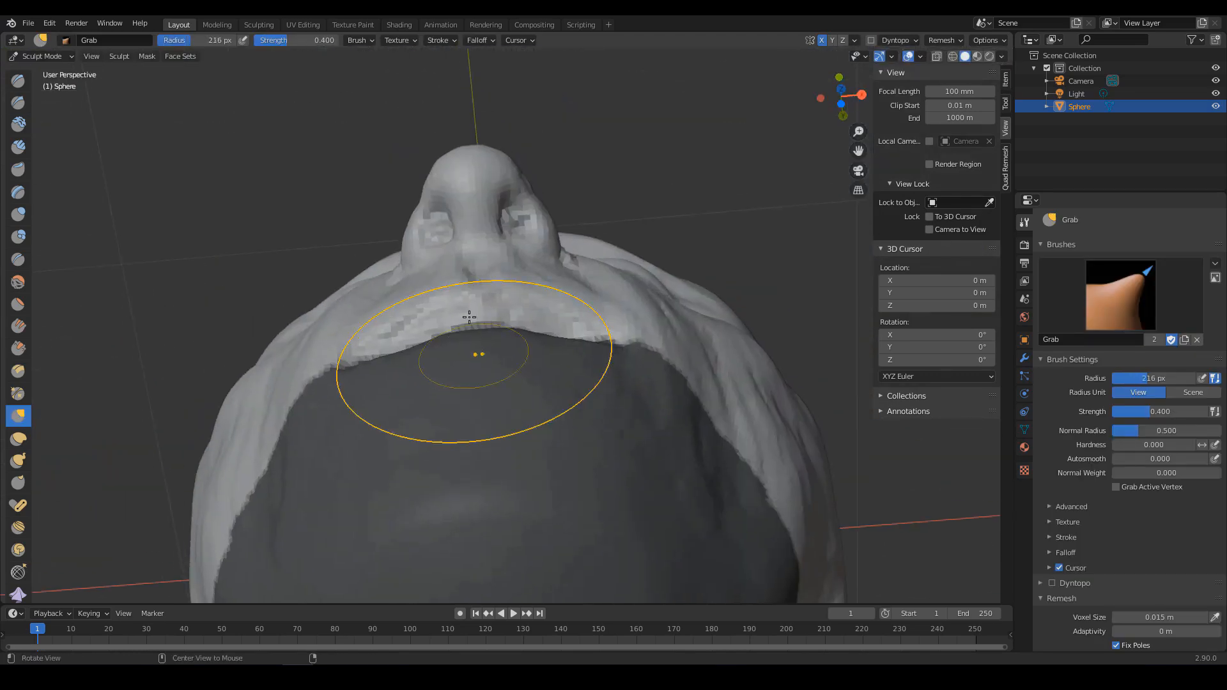
pyautogui.press(']')
pyautogui.moveTo(470, 317)
pyautogui.keyDown('alt'); pyautogui.mouseDown()
pyautogui.moveTo(506, 288)
pyautogui.moveTo(469, 272)
pyautogui.mouseUp(); pyautogui.keyUp('alt')
pyautogui.moveTo(405, 299); pyautogui.dragTo(409, 276)
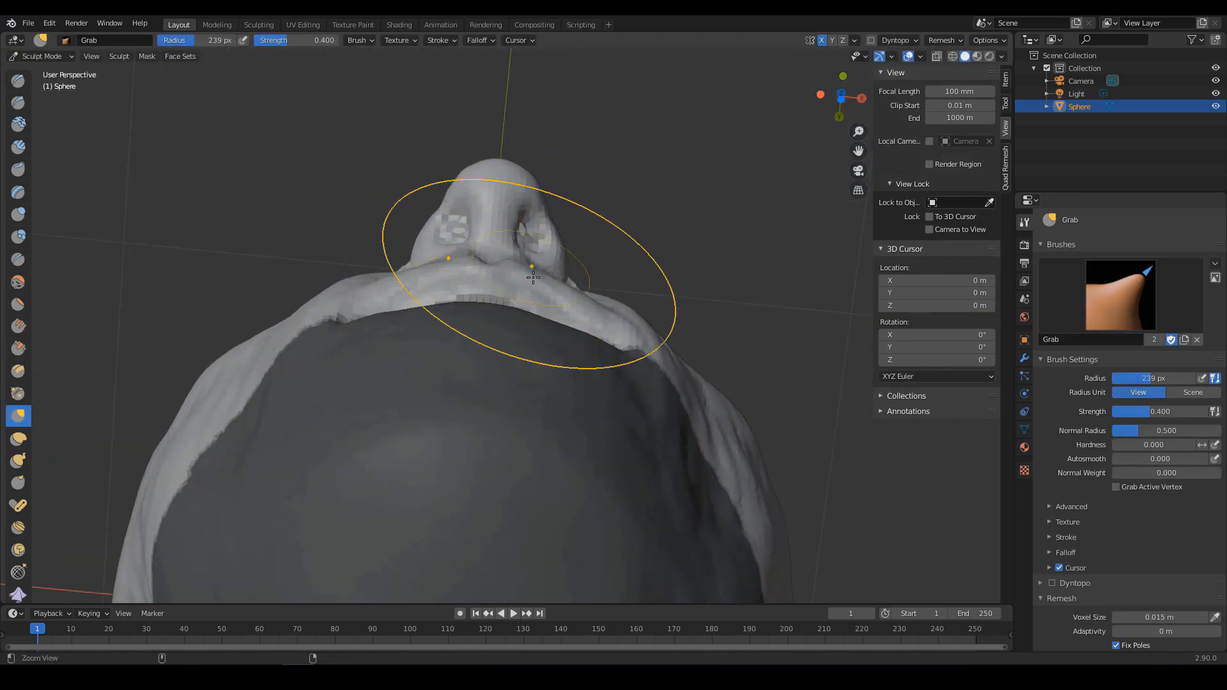
# Invert the mask to free the lower lip, chin and jaw for sculpting.
pyautogui.moveTo(532, 277); pyautogui.dragTo(621, 418, button='middle')
pyautogui.press('f')
pyautogui.click(473, 288)
pyautogui.hotkey('ctrl', 'i')
# Reshape the lower lip's curve from below with Grab at 265 px radius, enlarging it to 303 px.
pyautogui.scroll(2, 531, 387)
pyautogui.moveTo(531, 387); pyautogui.dragTo(535, 309, button='middle')
pyautogui.press('f')
pyautogui.click(496, 309)
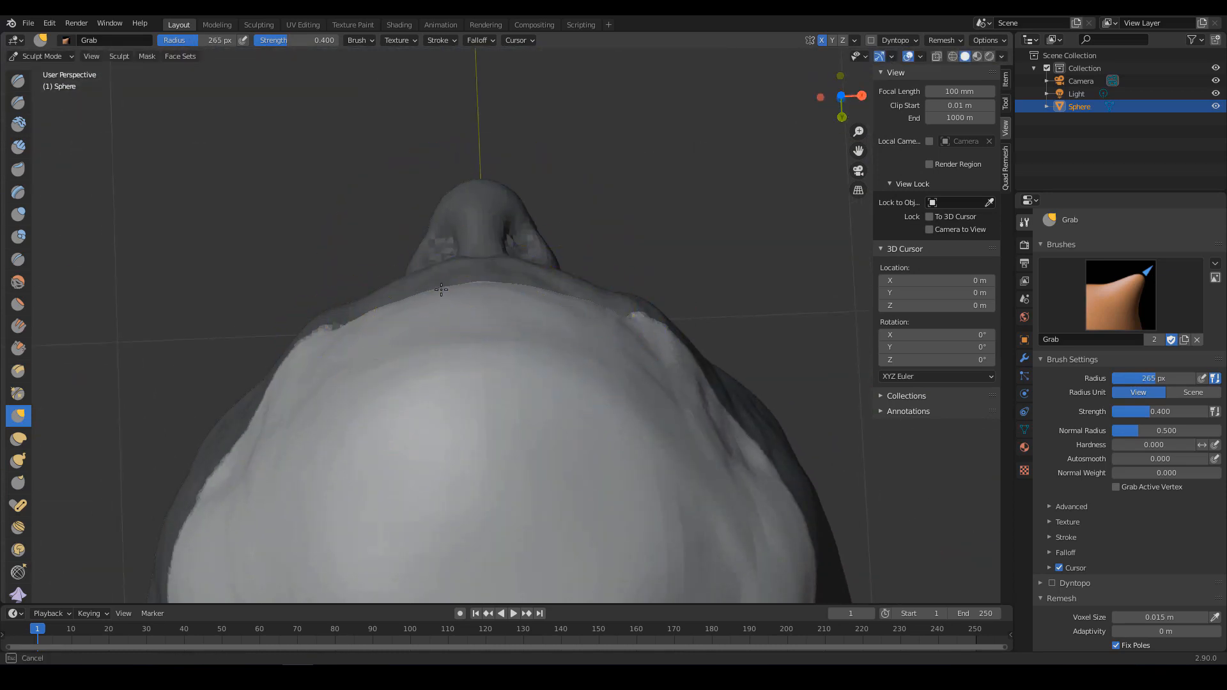
pyautogui.press('f')
pyautogui.click(503, 281)
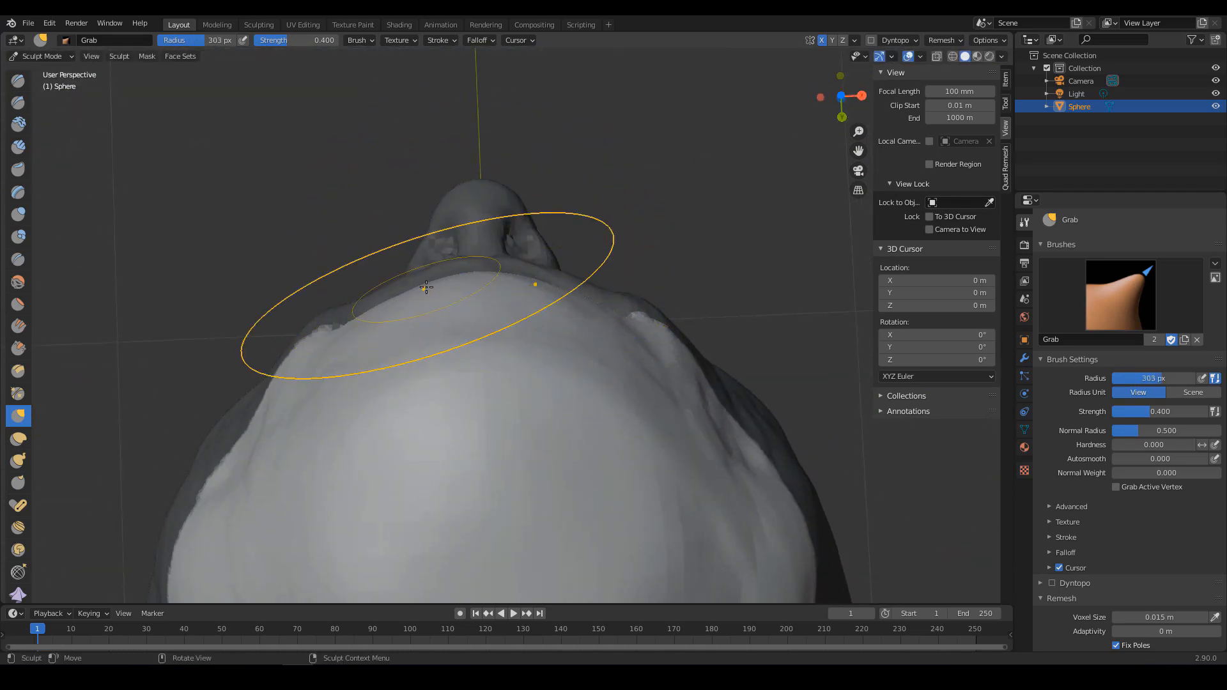
pyautogui.moveTo(503, 281)
pyautogui.mouseDown(button='middle')
pyautogui.moveTo(580, 416)
pyautogui.moveTo(532, 361)
pyautogui.mouseUp(button='middle')
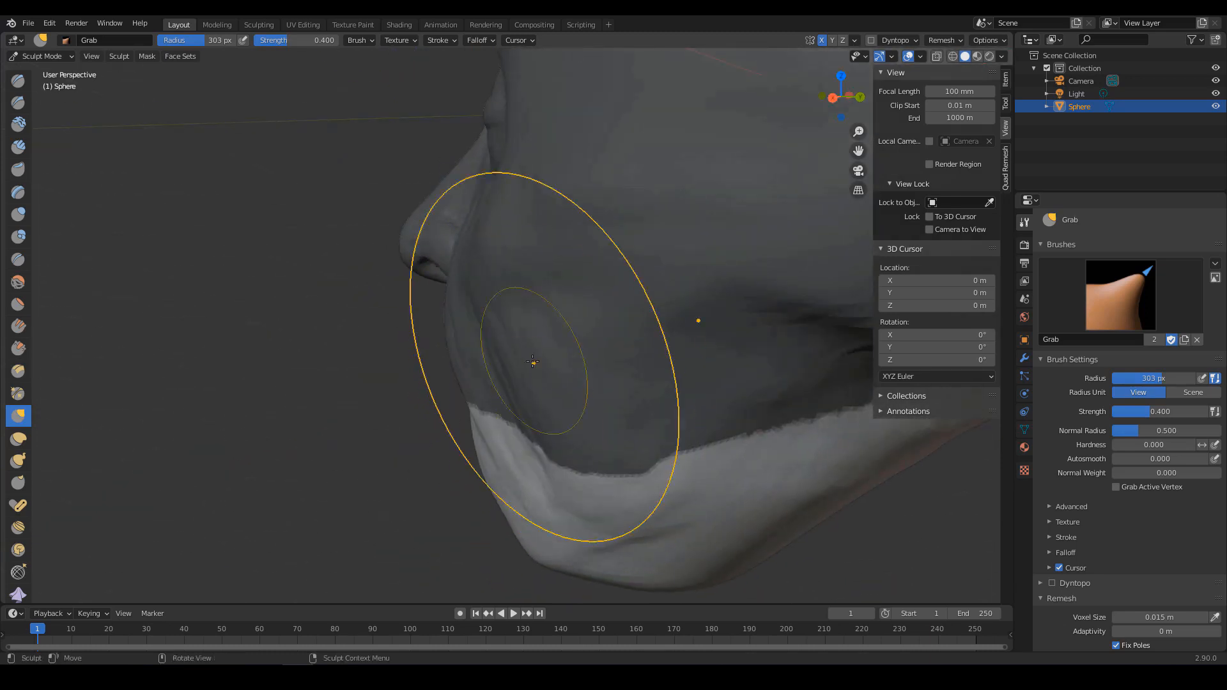
# Adjust the lower lip's profile against the upper lip with Grab, reducing the radius to 192 px.
pyautogui.moveTo(532, 362)
pyautogui.keyDown('alt'); pyautogui.mouseDown()
pyautogui.moveTo(658, 374)
pyautogui.moveTo(613, 375)
pyautogui.mouseUp(); pyautogui.keyUp('alt')
pyautogui.press('f')
pyautogui.click(603, 375)
pyautogui.moveTo(524, 397)
pyautogui.keyDown('alt'); pyautogui.mouseDown()
pyautogui.moveTo(493, 402)
pyautogui.moveTo(521, 399)
pyautogui.mouseUp(); pyautogui.keyUp('alt')
pyautogui.moveTo(456, 372)
pyautogui.keyDown('alt'); pyautogui.mouseDown()
pyautogui.moveTo(472, 376)
pyautogui.moveTo(490, 358)
pyautogui.mouseUp(); pyautogui.keyUp('alt')
# Push in the profile between the lower lip and chin from the side with Grab at 147 px radius.
pyautogui.press('[')
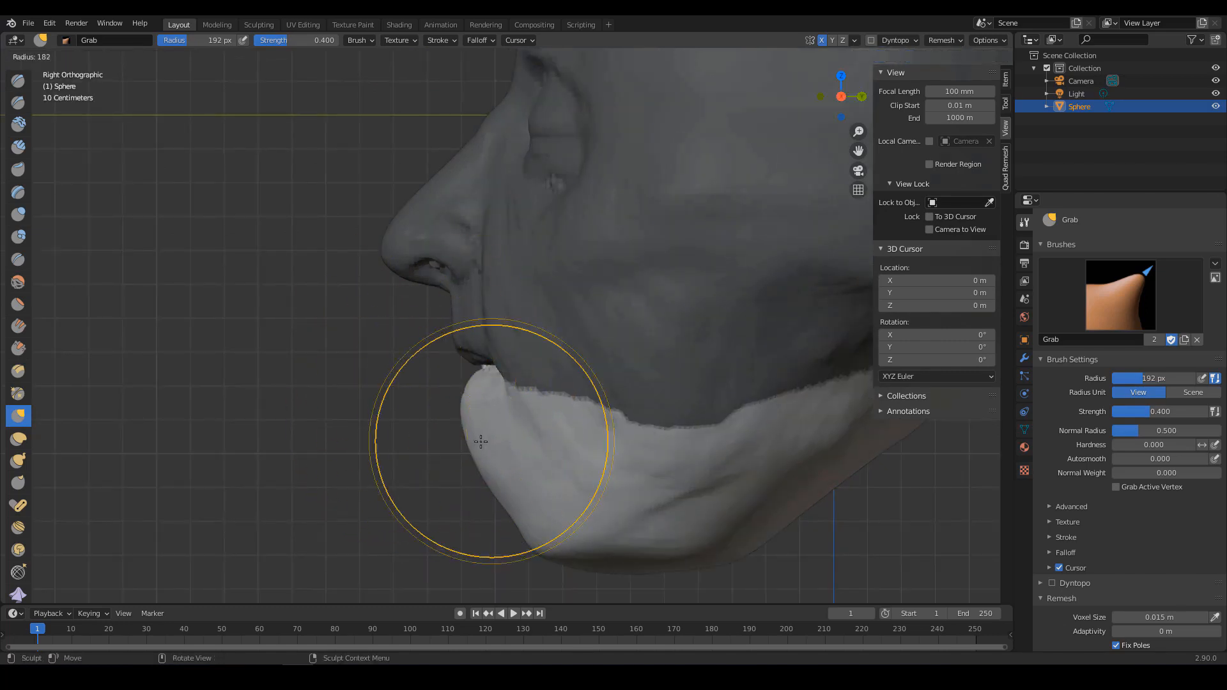
pyautogui.keyDown('alt'); pyautogui.moveTo(479, 438); pyautogui.dragTo(475, 441); pyautogui.keyUp('alt')
pyautogui.press('f')
pyautogui.click(473, 443)
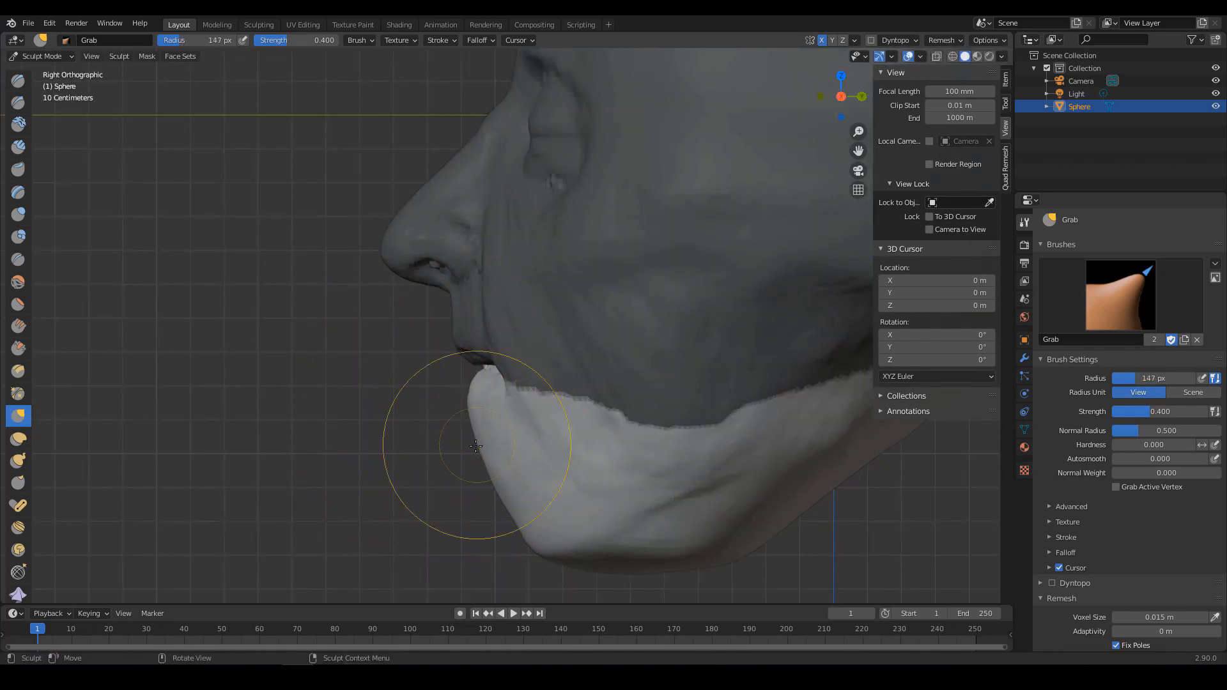
pyautogui.moveTo(500, 457)
pyautogui.mouseDown(button='middle')
pyautogui.moveTo(526, 477)
pyautogui.moveTo(512, 470)
pyautogui.moveTo(578, 447)
pyautogui.moveTo(599, 412)
pyautogui.moveTo(507, 376)
pyautogui.moveTo(575, 391)
pyautogui.moveTo(490, 376)
pyautogui.moveTo(625, 351)
pyautogui.moveTo(543, 384)
pyautogui.moveTo(454, 315)
pyautogui.moveTo(573, 315)
pyautogui.mouseUp(button='middle')
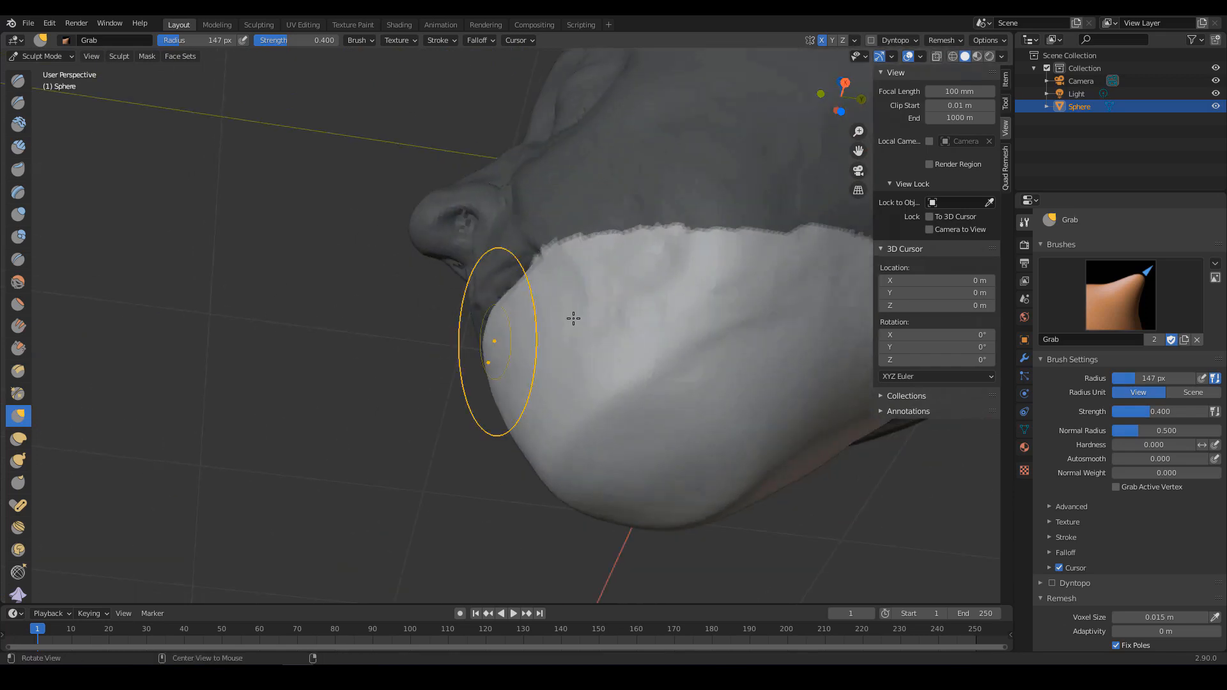
pyautogui.scroll(3, 589, 356)
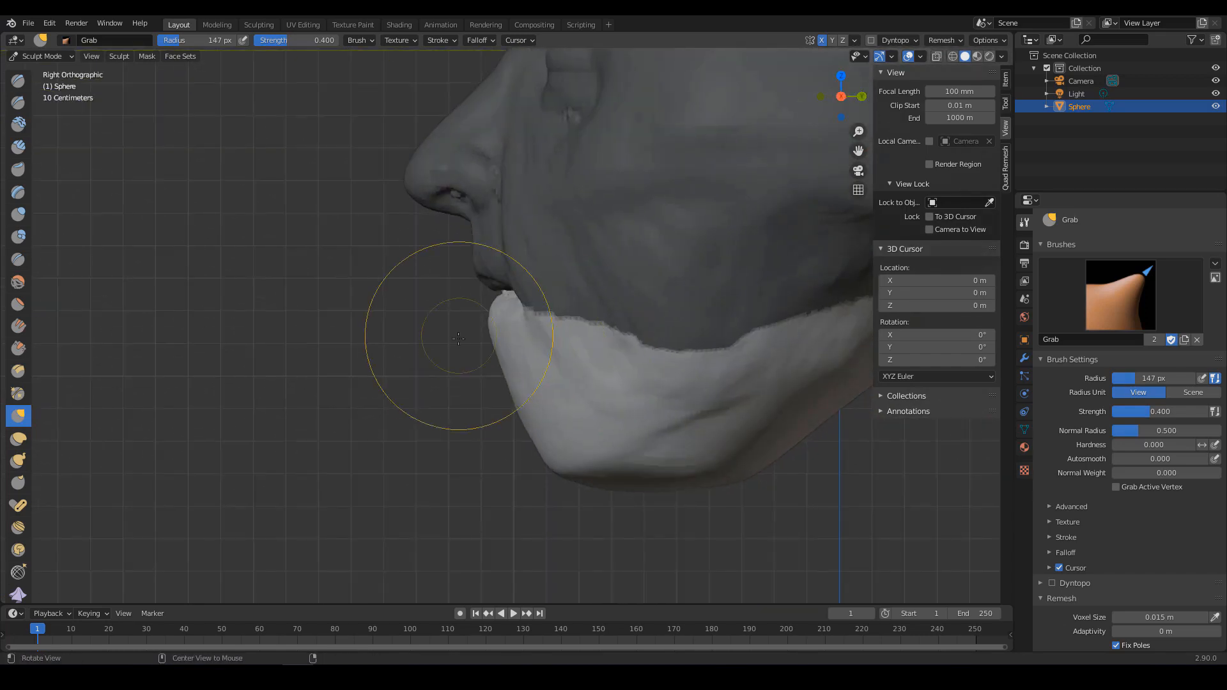
# Build up the chin and form the fold below the lower lip with Clay Strips at 111 px radius.
pyautogui.moveTo(425, 328)
pyautogui.mouseDown(button='middle')
pyautogui.moveTo(607, 304)
pyautogui.moveTo(543, 391)
pyautogui.moveTo(562, 405)
pyautogui.moveTo(547, 397)
pyautogui.mouseUp(button='middle')
pyautogui.press('c')
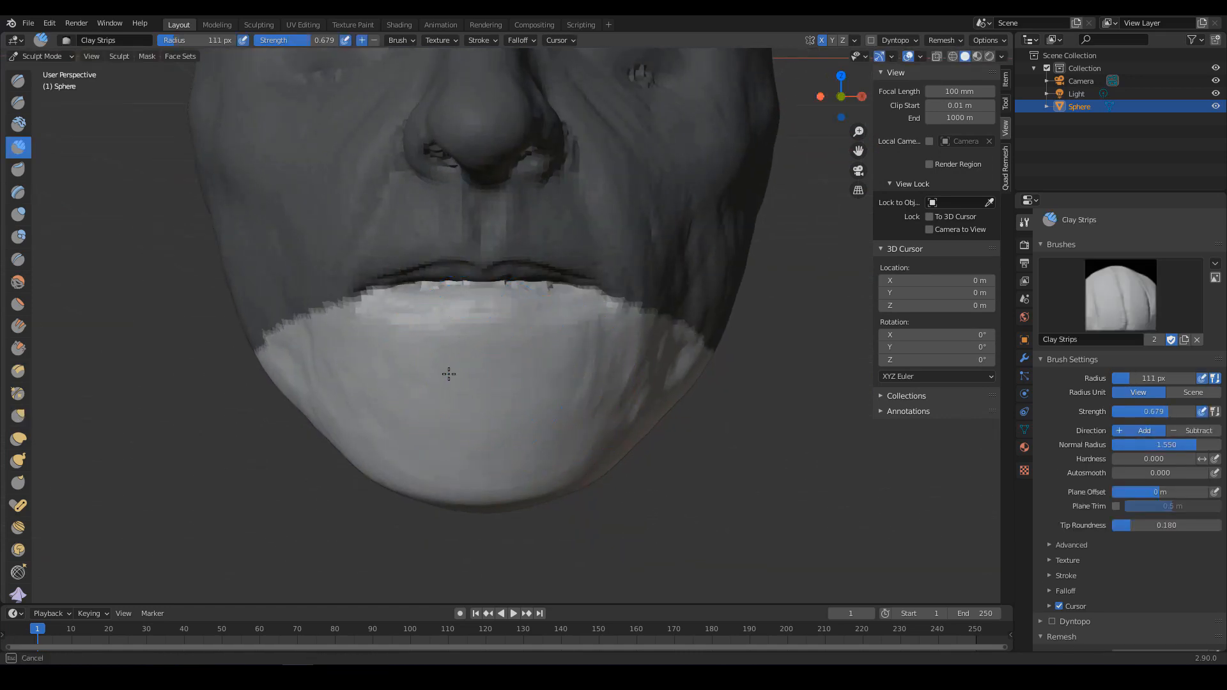
pyautogui.moveTo(427, 353); pyautogui.dragTo(356, 375)
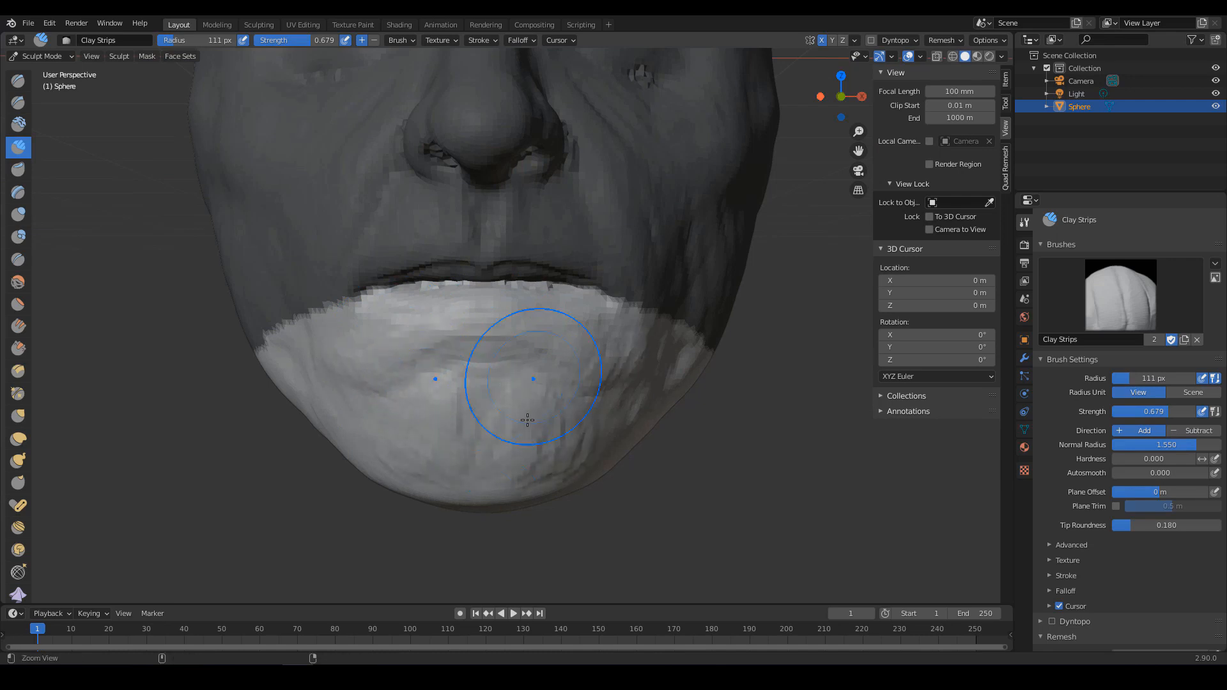
# Add volume to the sides of the chin with the Draw brush at 90 px radius.
pyautogui.keyDown('ctrl'); pyautogui.moveTo(527, 420); pyautogui.dragTo(623, 436, button='middle'); pyautogui.keyUp('ctrl')
pyautogui.press('x')
pyautogui.press('f')
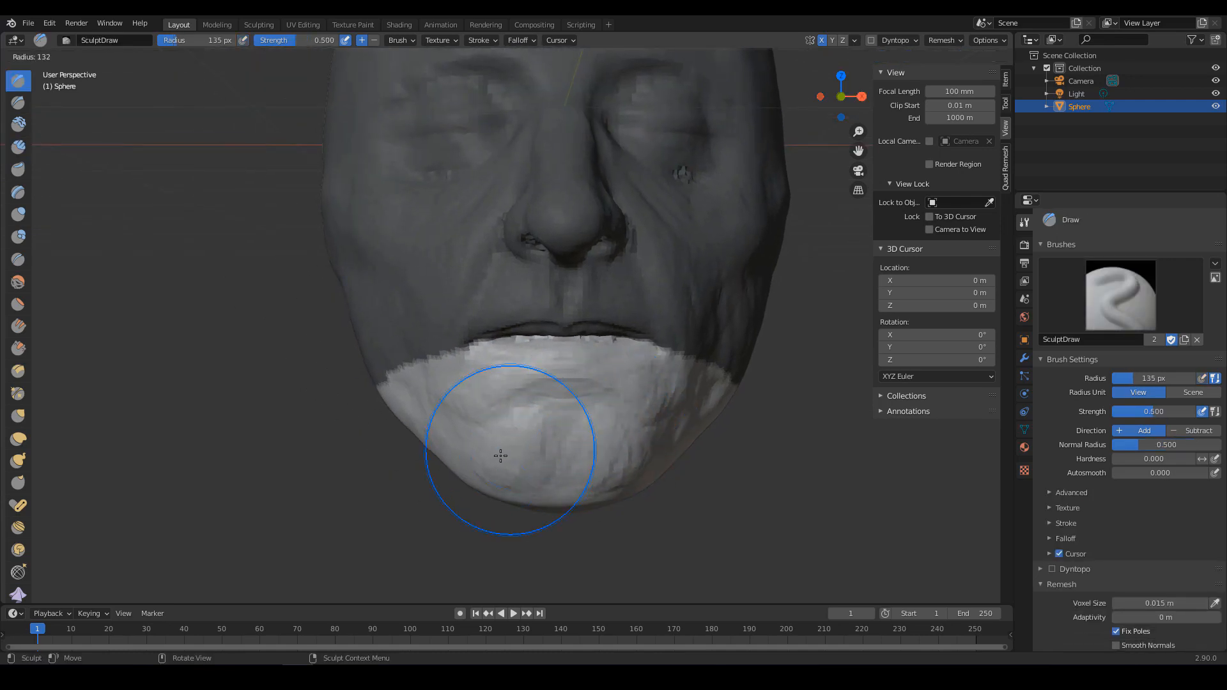
pyautogui.click(500, 447)
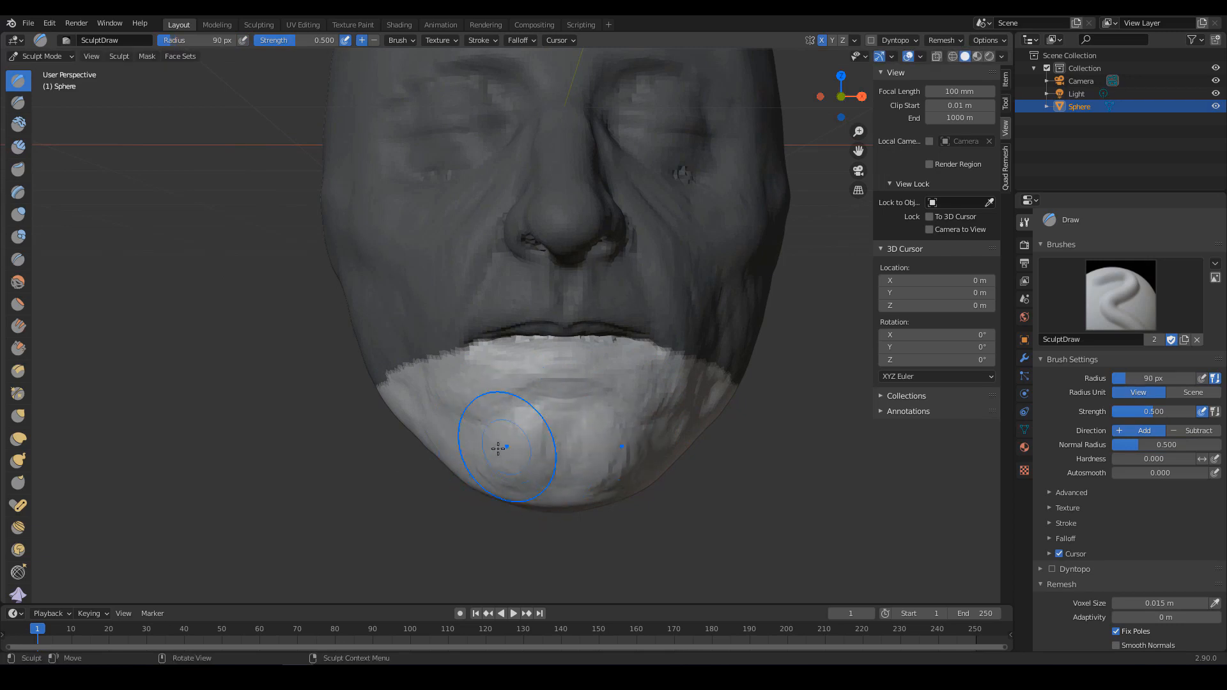
pyautogui.moveTo(526, 498)
pyautogui.mouseDown(button='middle')
pyautogui.moveTo(635, 443)
pyautogui.moveTo(541, 459)
pyautogui.moveTo(580, 480)
pyautogui.moveTo(598, 458)
pyautogui.mouseUp(button='middle')
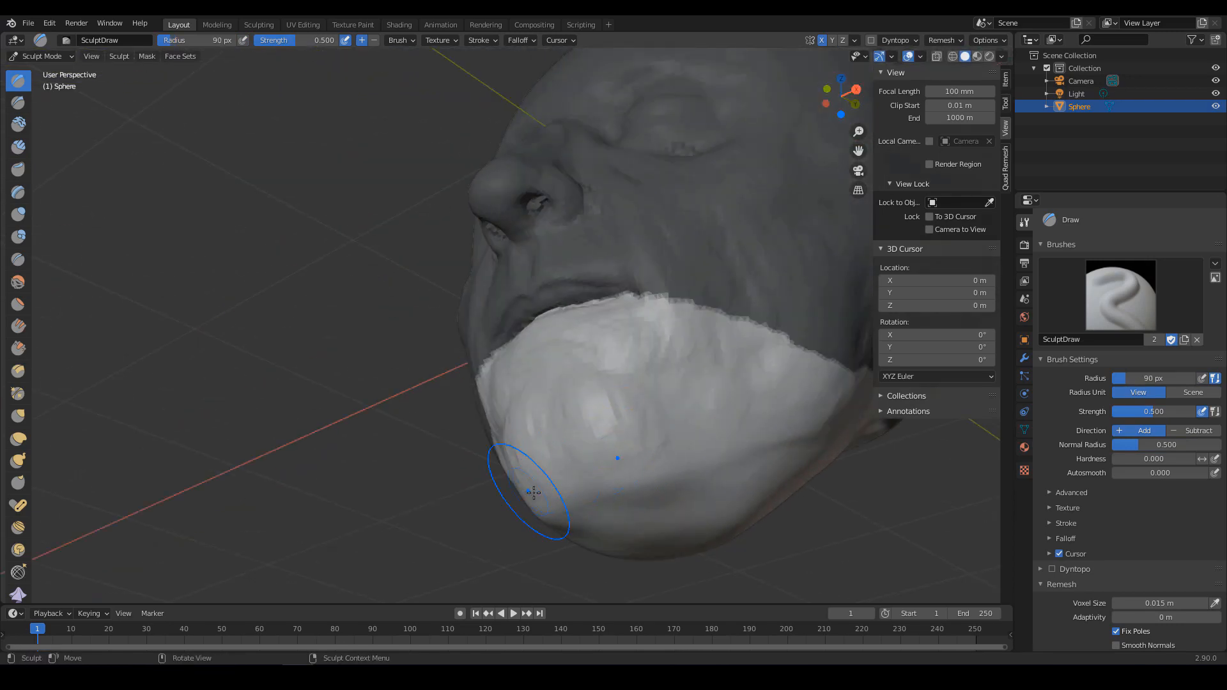
# Adjust the chin's profile from the right side view with Grab at 147 px radius.
pyautogui.moveTo(655, 415); pyautogui.dragTo(612, 425, button='middle')
pyautogui.press('KP_3')
pyautogui.press('g')
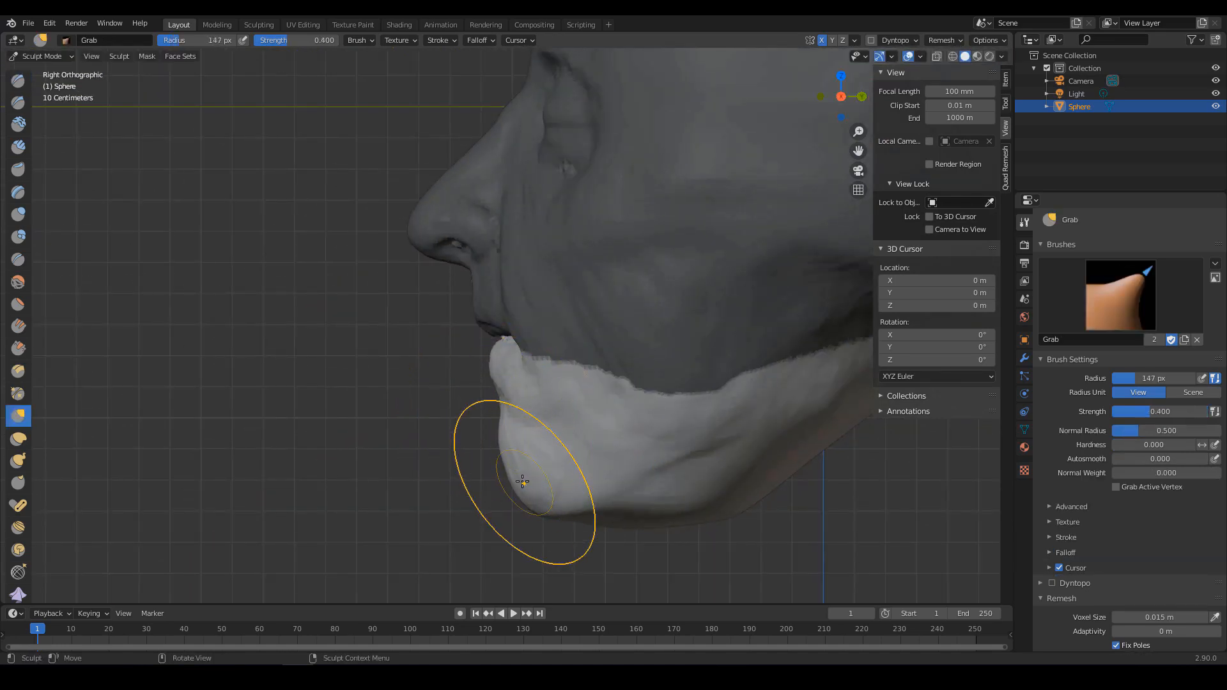
pyautogui.moveTo(522, 481)
pyautogui.mouseDown(button='middle')
pyautogui.moveTo(625, 418)
pyautogui.moveTo(665, 486)
pyautogui.moveTo(679, 397)
pyautogui.moveTo(649, 376)
pyautogui.mouseUp(button='middle')
# Flatten the chin and lower jaw surfaces with the Scrape brush at 149 px radius.
pyautogui.hotkey('shift', 't')
pyautogui.moveTo(649, 376)
pyautogui.mouseDown()
pyautogui.moveTo(586, 351)
pyautogui.moveTo(663, 352)
pyautogui.mouseUp()
pyautogui.moveTo(677, 275)
pyautogui.keyDown('alt'); pyautogui.mouseDown()
pyautogui.moveTo(720, 343)
pyautogui.moveTo(732, 399)
pyautogui.moveTo(734, 300)
pyautogui.moveTo(610, 436)
pyautogui.moveTo(646, 449)
pyautogui.mouseUp(); pyautogui.keyUp('alt')
pyautogui.scroll(-2, 671, 433)
pyautogui.moveTo(671, 433)
pyautogui.mouseDown(button='middle')
pyautogui.moveTo(690, 466)
pyautogui.moveTo(723, 427)
pyautogui.mouseUp(button='middle')
pyautogui.scroll(4, 723, 428)
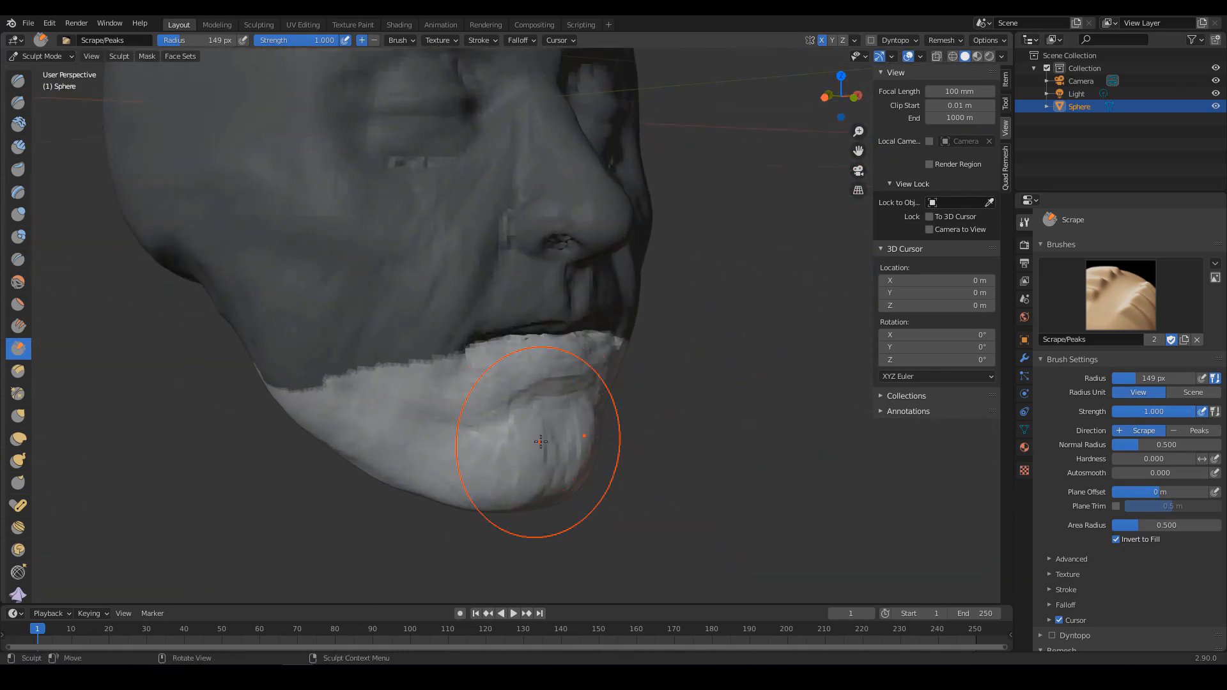
# Fill out the side of the chin with the Draw brush at 0.394 strength and 96 px radius.
pyautogui.press('x')
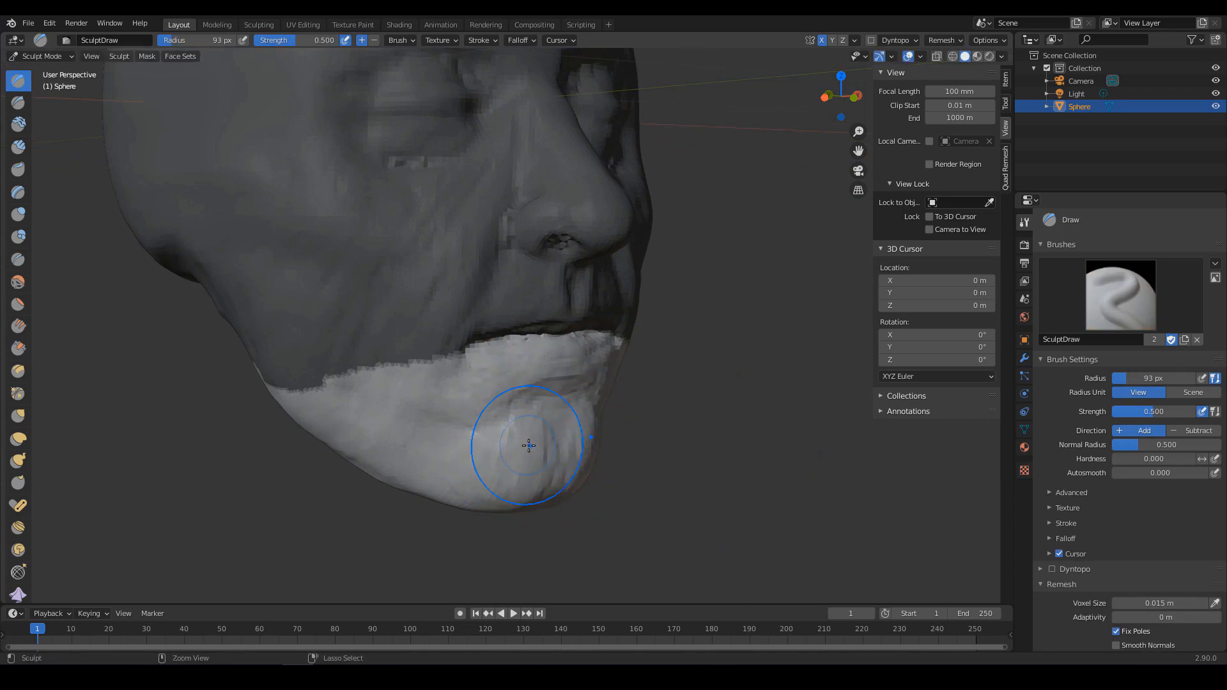
pyautogui.hotkey('shift', 'f')
pyautogui.click(511, 435)
pyautogui.moveTo(509, 430); pyautogui.dragTo(537, 480)
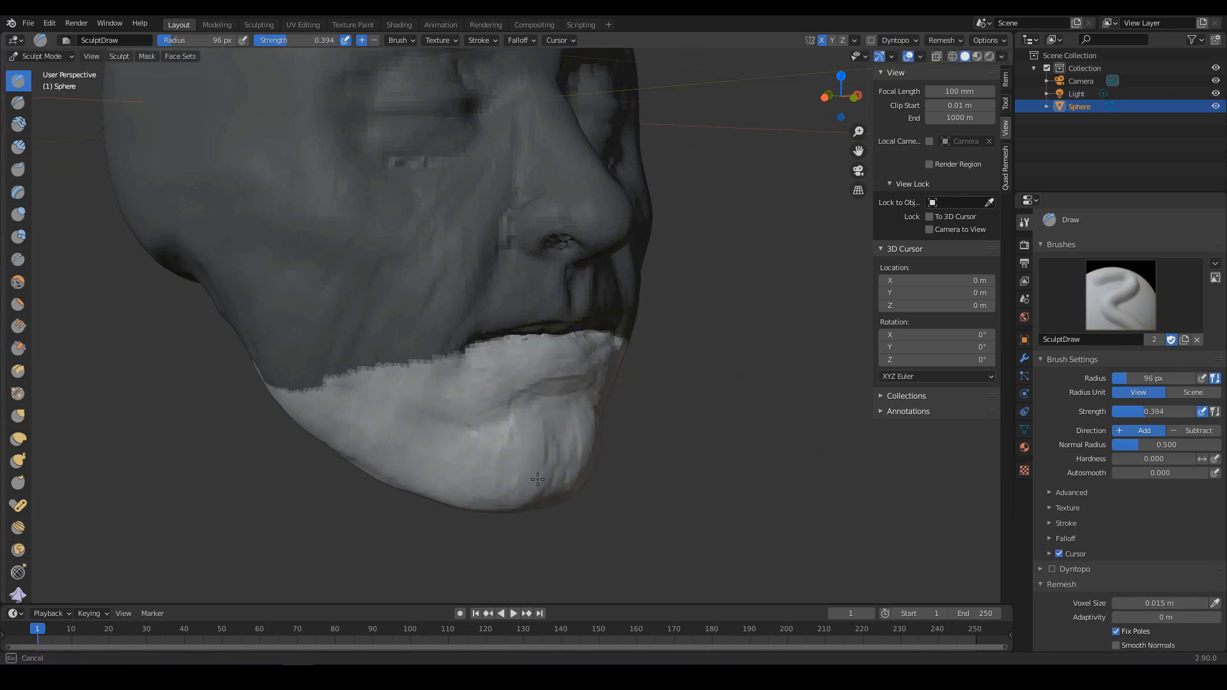
pyautogui.press('f')
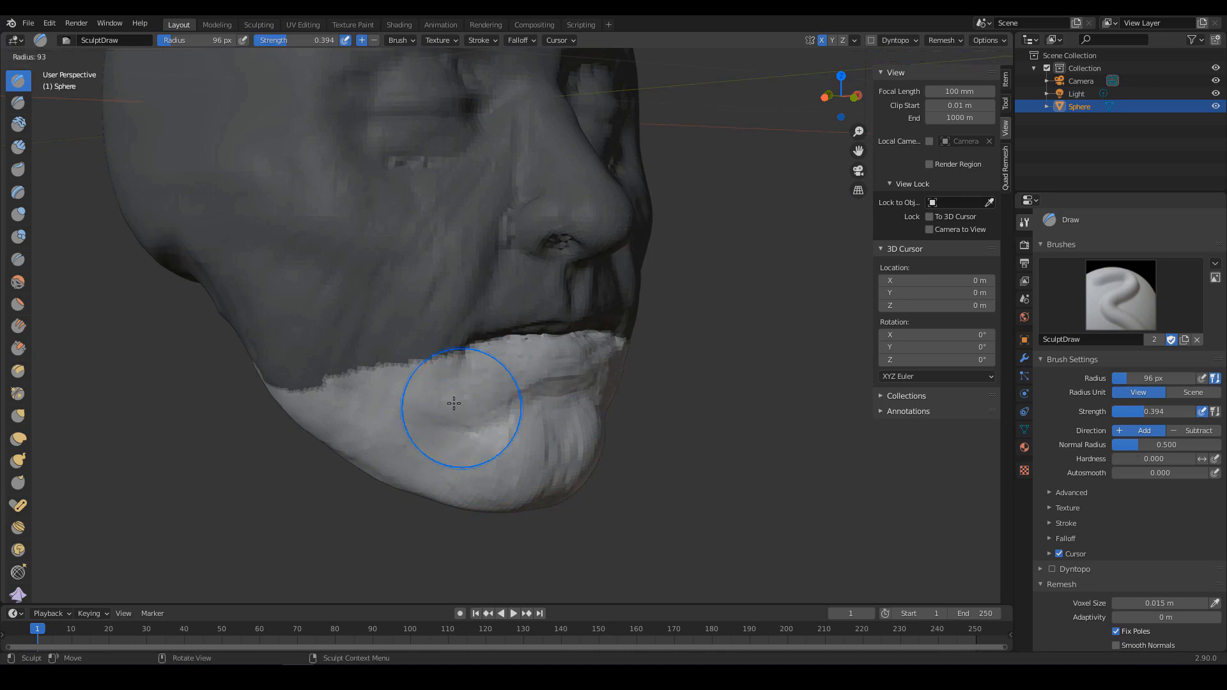
pyautogui.click(414, 459)
# Clear the mask from the whole head.
pyautogui.moveTo(515, 482)
pyautogui.mouseDown(button='middle')
pyautogui.moveTo(528, 432)
pyautogui.moveTo(680, 376)
pyautogui.moveTo(641, 425)
pyautogui.mouseUp(button='middle')
pyautogui.press('l')
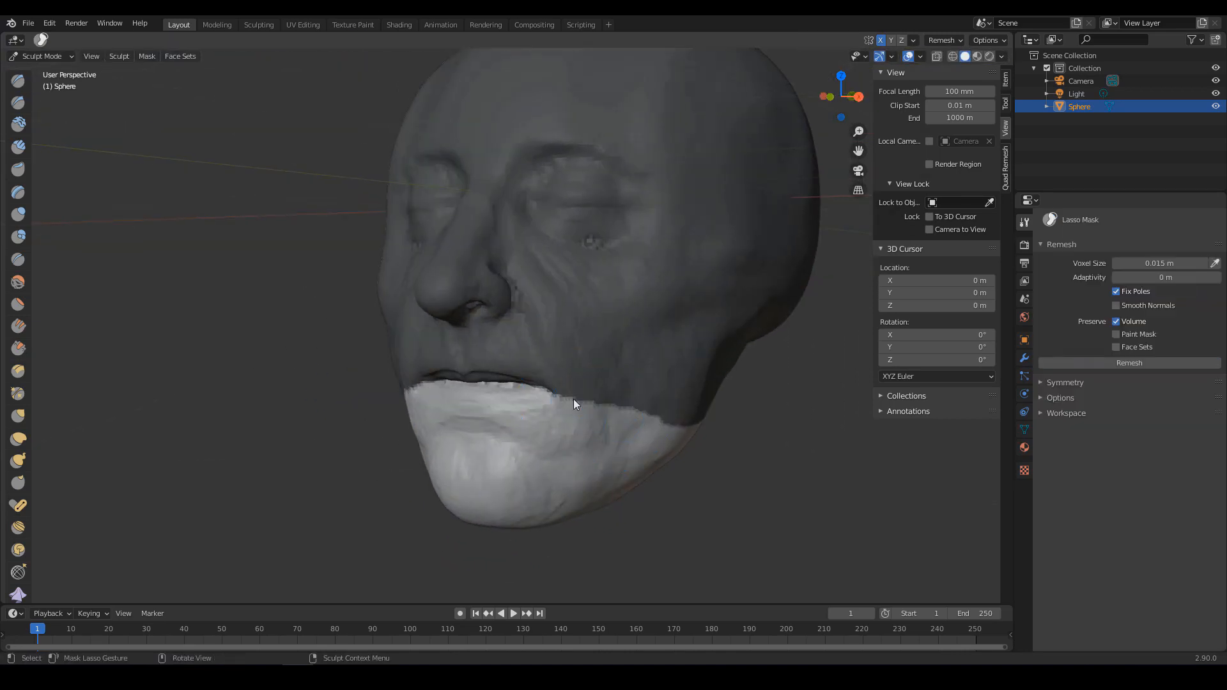
pyautogui.hotkey('alt', 'm')
pyautogui.moveTo(398, 343)
pyautogui.mouseDown(button='middle')
pyautogui.moveTo(630, 417)
pyautogui.moveTo(597, 350)
pyautogui.mouseUp(button='middle')
# Build up the cheeks beside the mouth corners with Clay Strips at 59 px radius.
pyautogui.press('c')
pyautogui.press('f')
pyautogui.click(474, 398)
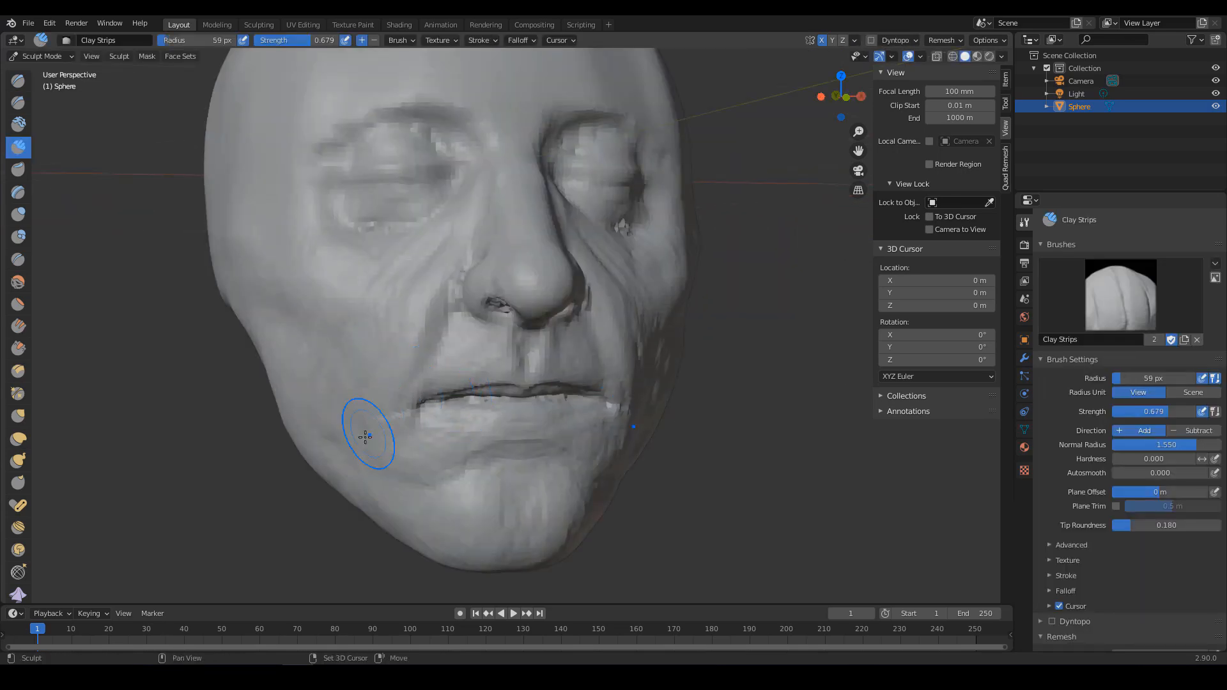
pyautogui.keyDown('ctrl'); pyautogui.moveTo(468, 378); pyautogui.dragTo(493, 423, button='middle'); pyautogui.keyUp('ctrl')
pyautogui.keyDown('shift'); pyautogui.moveTo(544, 466); pyautogui.dragTo(562, 422, button='middle'); pyautogui.keyUp('shift')
pyautogui.keyDown('ctrl'); pyautogui.moveTo(562, 422); pyautogui.dragTo(537, 326, button='middle'); pyautogui.keyUp('ctrl')
# Refine the middle of the lips with Clay Strips at 66 px radius.
pyautogui.press('f')
pyautogui.click(534, 344)
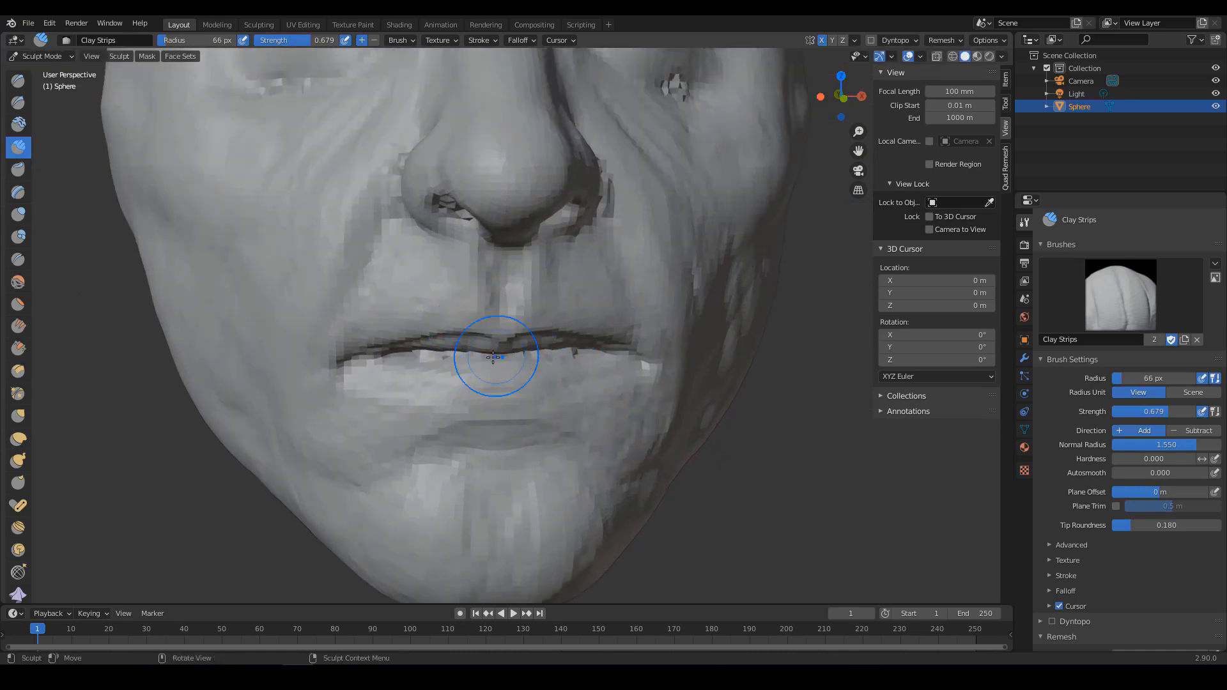
pyautogui.moveTo(496, 365); pyautogui.dragTo(501, 256, button='middle')
pyautogui.keyDown('shift'); pyautogui.moveTo(501, 255); pyautogui.dragTo(487, 379, button='middle'); pyautogui.keyUp('shift')
pyautogui.moveTo(449, 334); pyautogui.dragTo(470, 451, button='middle')
# Add volume to the centre of the upper lip with the Draw brush at 39 px radius, enlarging it to 63 px.
pyautogui.press('x')
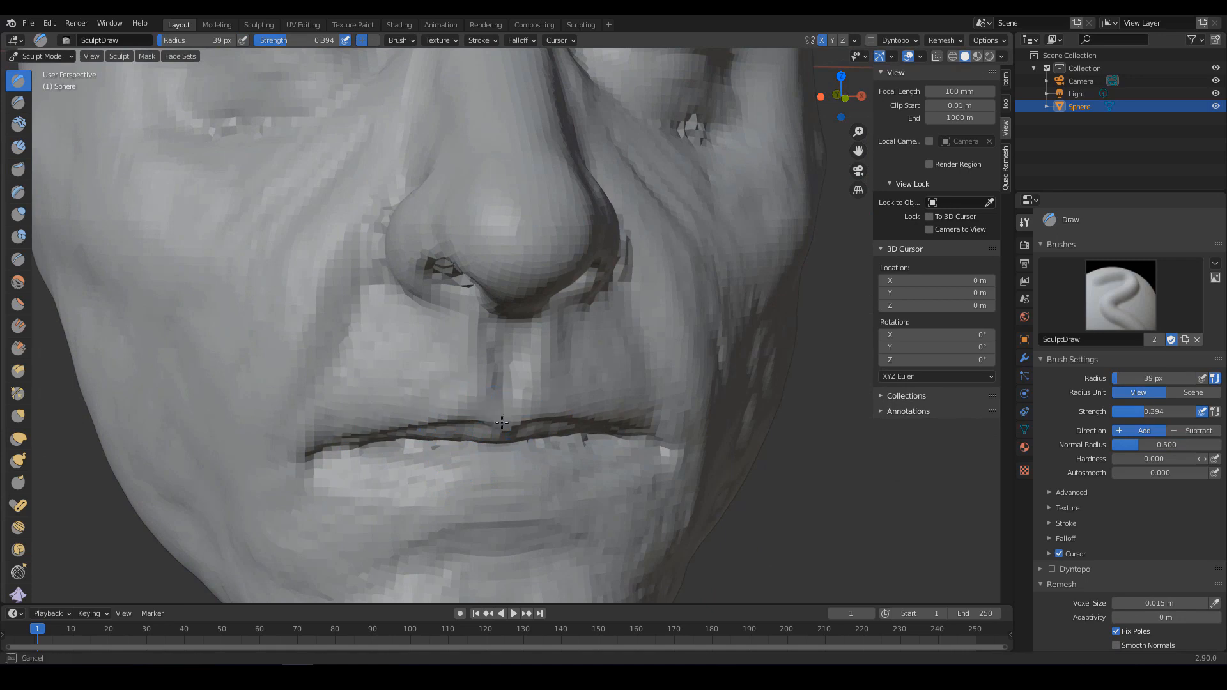
pyautogui.keyDown('ctrl'); pyautogui.moveTo(563, 417); pyautogui.dragTo(551, 455, button='middle'); pyautogui.keyUp('ctrl')
pyautogui.keyDown('shift'); pyautogui.moveTo(551, 455); pyautogui.dragTo(552, 461, button='middle'); pyautogui.keyUp('shift')
pyautogui.press('f')
pyautogui.click(545, 404)
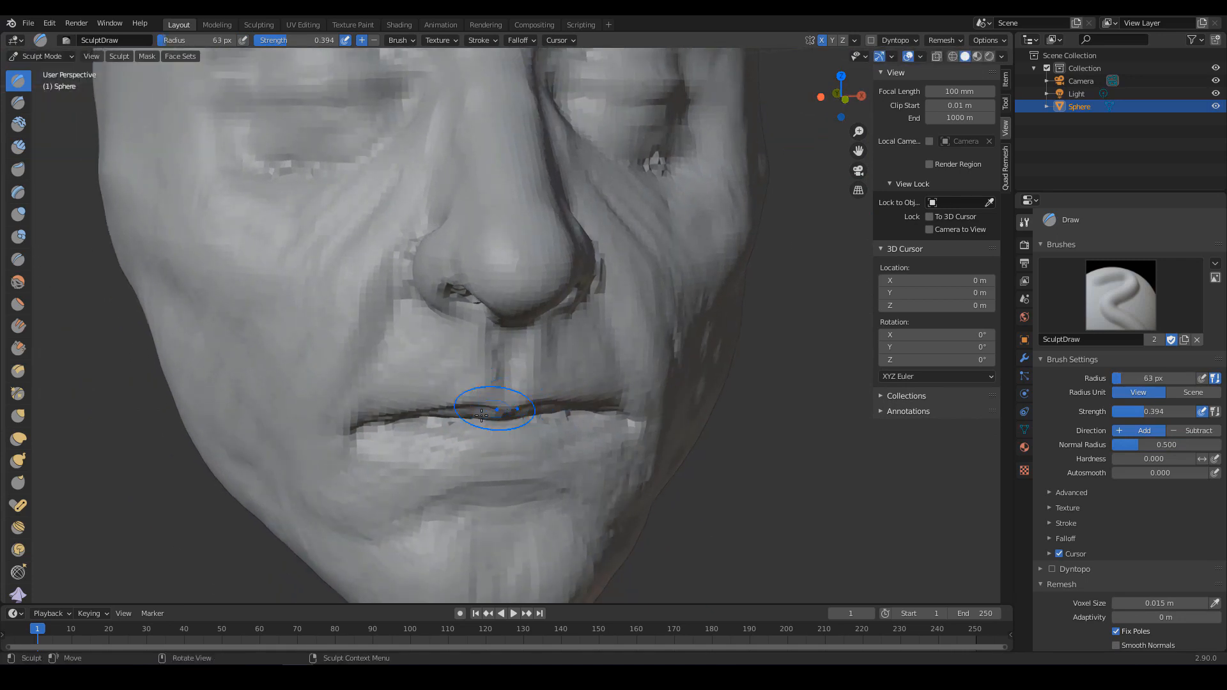
pyautogui.moveTo(497, 416)
pyautogui.mouseDown(button='middle')
pyautogui.moveTo(608, 393)
pyautogui.moveTo(538, 412)
pyautogui.mouseUp(button='middle')
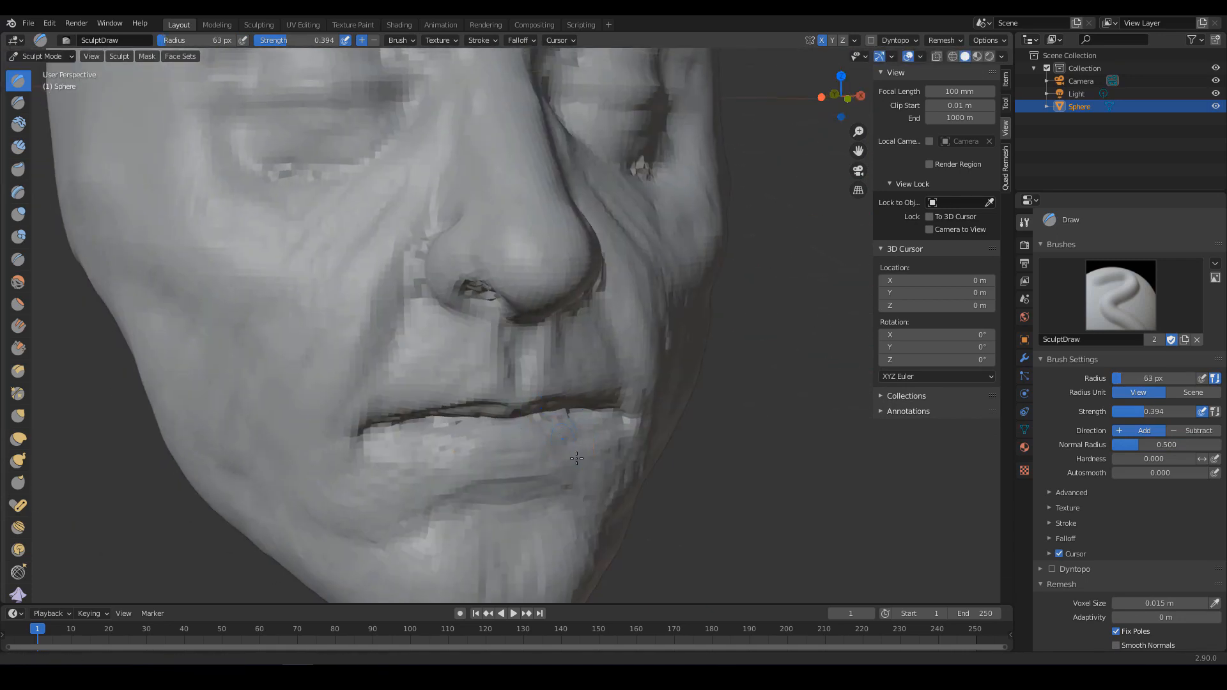
# Sharpen the crease between the lips with Draw Sharp at 41 px radius.
pyautogui.keyDown('ctrl'); pyautogui.moveTo(537, 489); pyautogui.dragTo(524, 397, button='middle'); pyautogui.keyUp('ctrl')
pyautogui.press('d')
pyautogui.press('f')
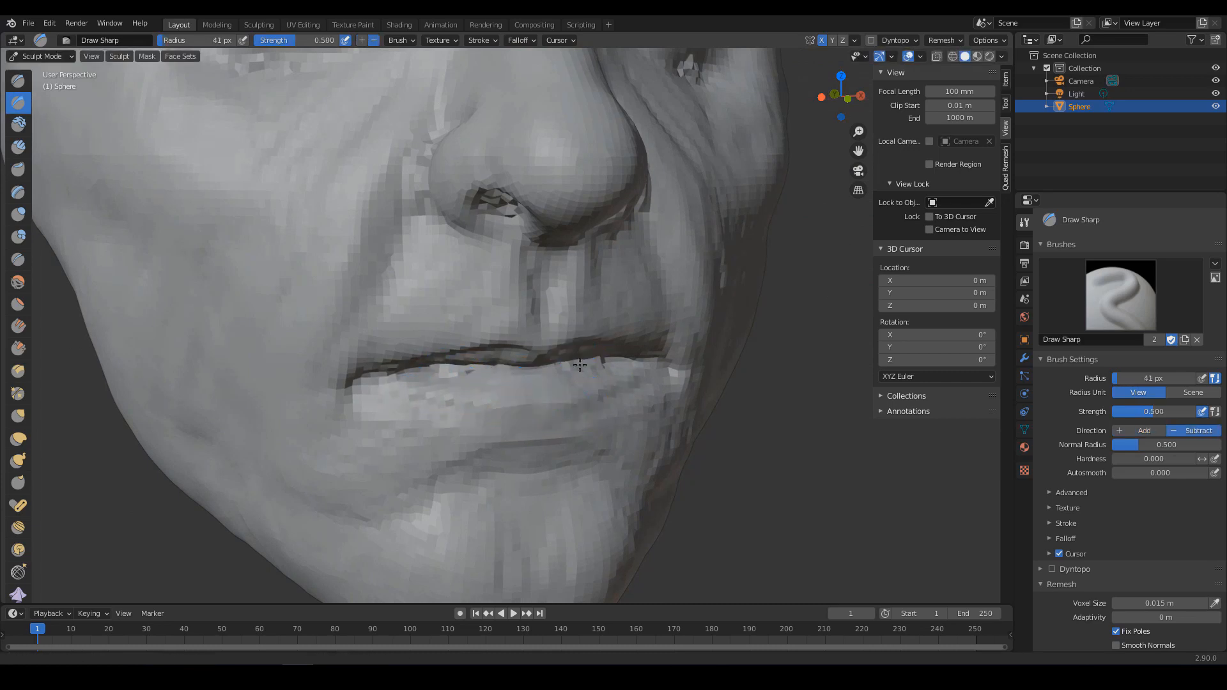
pyautogui.moveTo(580, 365)
pyautogui.keyDown('ctrl'); pyautogui.mouseDown(button='middle')
pyautogui.moveTo(570, 427)
pyautogui.moveTo(521, 381)
pyautogui.moveTo(509, 400)
pyautogui.moveTo(539, 320)
pyautogui.moveTo(520, 274)
pyautogui.moveTo(515, 441)
pyautogui.mouseUp(button='middle'); pyautogui.keyUp('ctrl')
# Adjust the shape of the lips with Grab at 108 px radius, checking from the front and below.
pyautogui.press('g')
pyautogui.moveTo(623, 425)
pyautogui.mouseDown(button='middle')
pyautogui.moveTo(589, 447)
pyautogui.moveTo(639, 434)
pyautogui.moveTo(620, 339)
pyautogui.mouseUp(button='middle')
pyautogui.moveTo(591, 396); pyautogui.dragTo(608, 377, button='middle')
pyautogui.moveTo(537, 396)
pyautogui.keyDown('ctrl'); pyautogui.mouseDown(button='middle')
pyautogui.moveTo(501, 348)
pyautogui.moveTo(496, 367)
pyautogui.mouseUp(button='middle'); pyautogui.keyUp('ctrl')
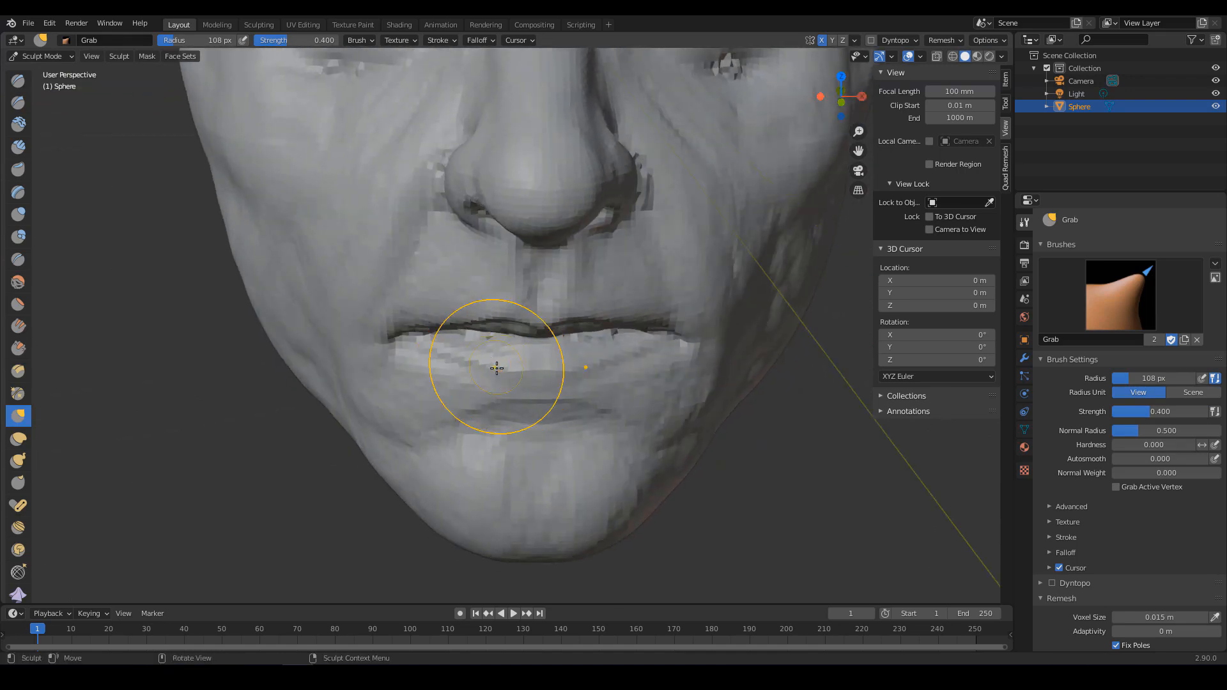
# Build up both halves of the lower lip with Clay Strips at 62 px radius.
pyautogui.press('c')
pyautogui.press('f')
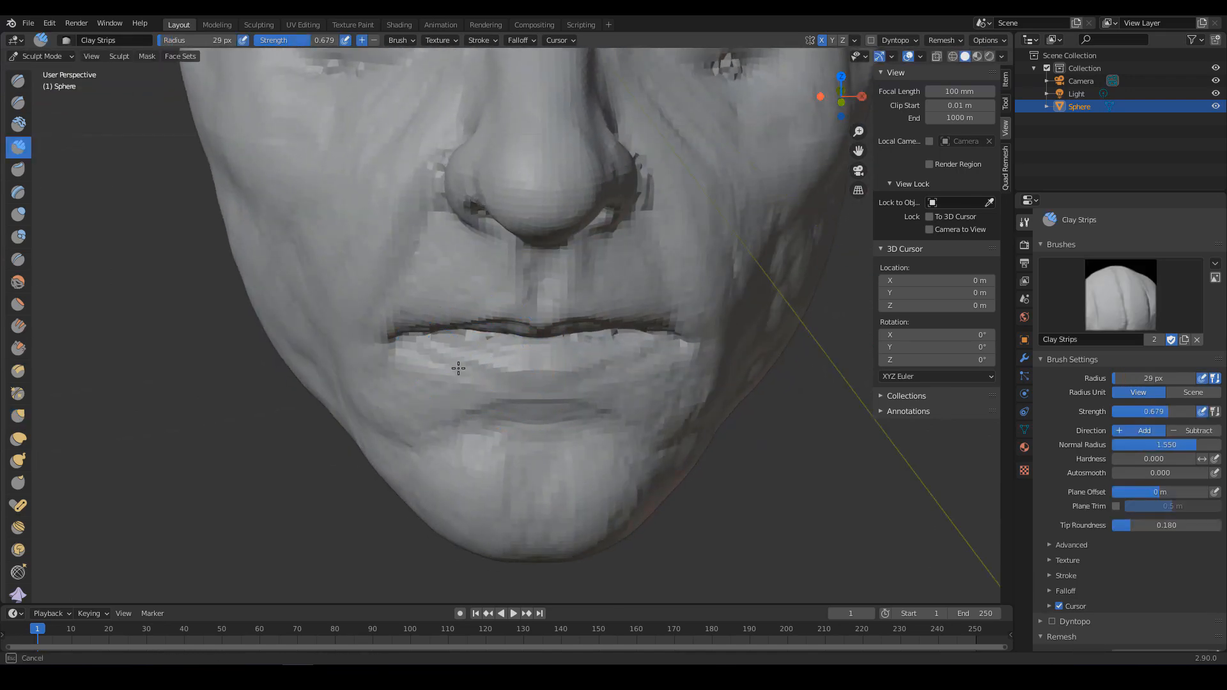
pyautogui.click(444, 346)
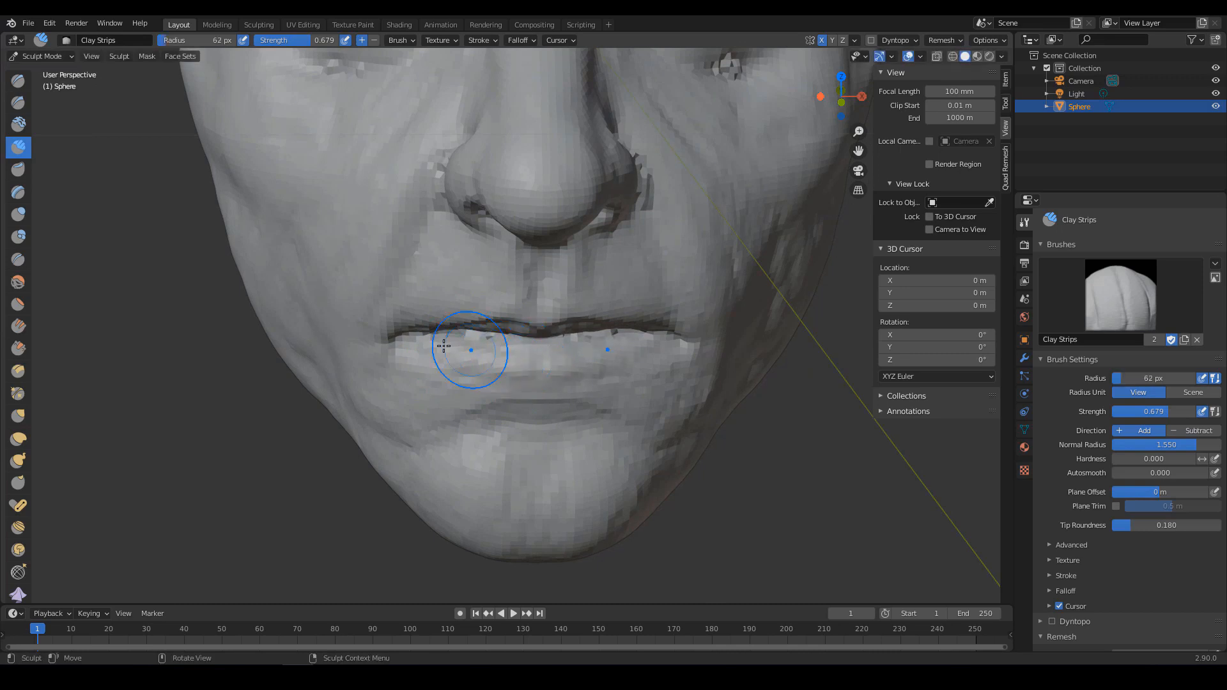
pyautogui.moveTo(518, 373); pyautogui.dragTo(525, 371)
pyautogui.moveTo(543, 374)
pyautogui.keyDown('ctrl'); pyautogui.mouseDown(button='middle')
pyautogui.moveTo(594, 422)
pyautogui.moveTo(591, 391)
pyautogui.moveTo(569, 383)
pyautogui.mouseUp(button='middle'); pyautogui.keyUp('ctrl')
pyautogui.moveTo(572, 342)
pyautogui.mouseDown()
pyautogui.moveTo(585, 337)
pyautogui.moveTo(570, 358)
pyautogui.mouseUp()
# Build up the area around and below the mouth corners with Clay Strips at 44 px radius.
pyautogui.moveTo(568, 366)
pyautogui.mouseDown(button='middle')
pyautogui.moveTo(602, 358)
pyautogui.moveTo(675, 381)
pyautogui.mouseUp(button='middle')
pyautogui.keyDown('ctrl'); pyautogui.moveTo(675, 380); pyautogui.dragTo(613, 351, button='middle'); pyautogui.keyUp('ctrl')
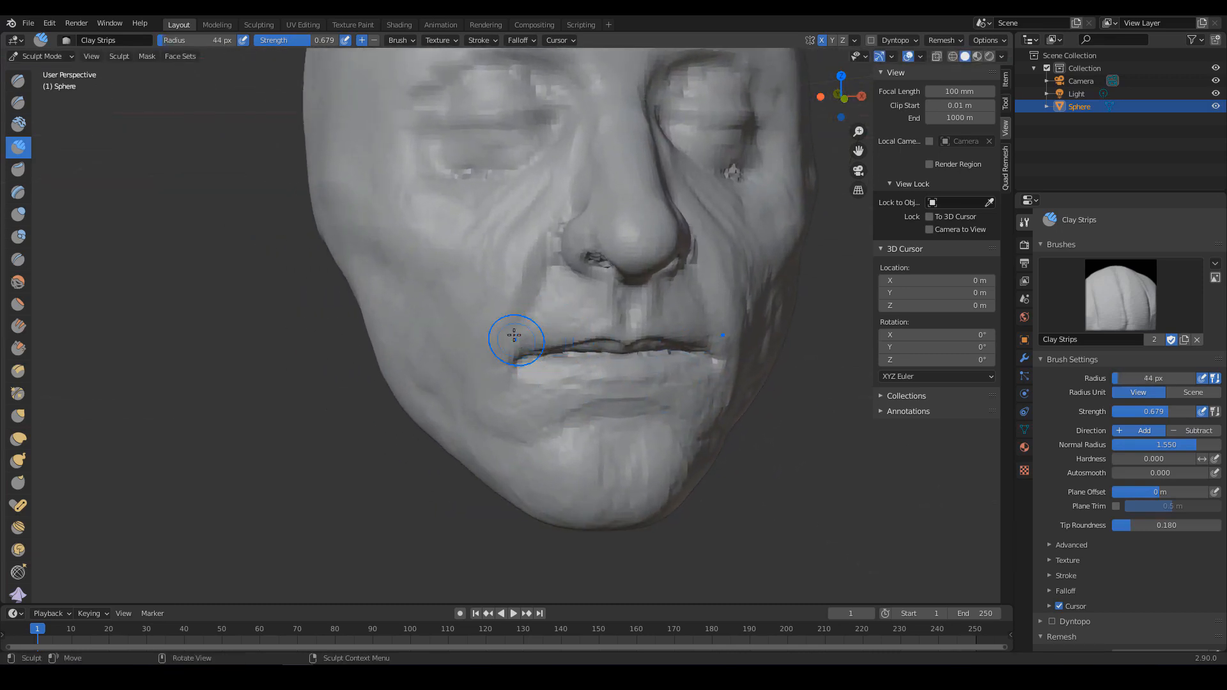
pyautogui.moveTo(512, 347)
pyautogui.mouseDown(button='middle')
pyautogui.moveTo(584, 367)
pyautogui.moveTo(566, 364)
pyautogui.mouseUp(button='middle')
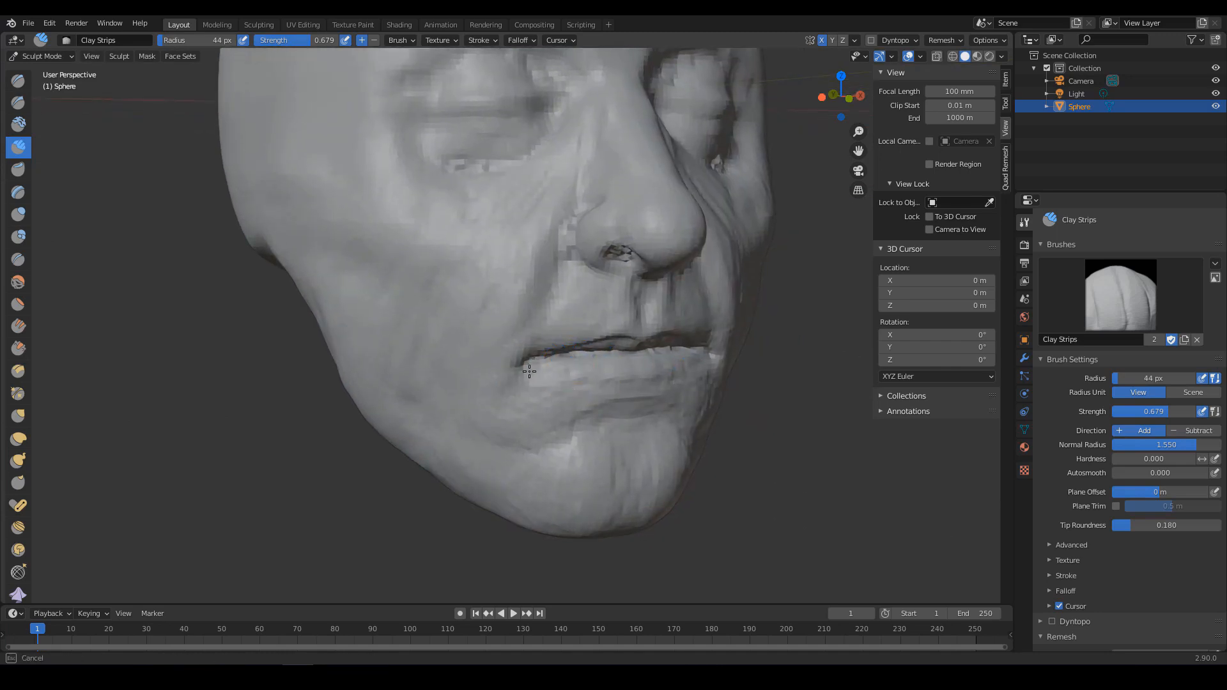
pyautogui.press('f')
pyautogui.click(517, 391)
pyautogui.moveTo(567, 403); pyautogui.dragTo(548, 380)
# Shape the folds running from the nose to the mouth corners with Clay Strips at 59 px radius.
pyautogui.press('f')
pyautogui.click(542, 351)
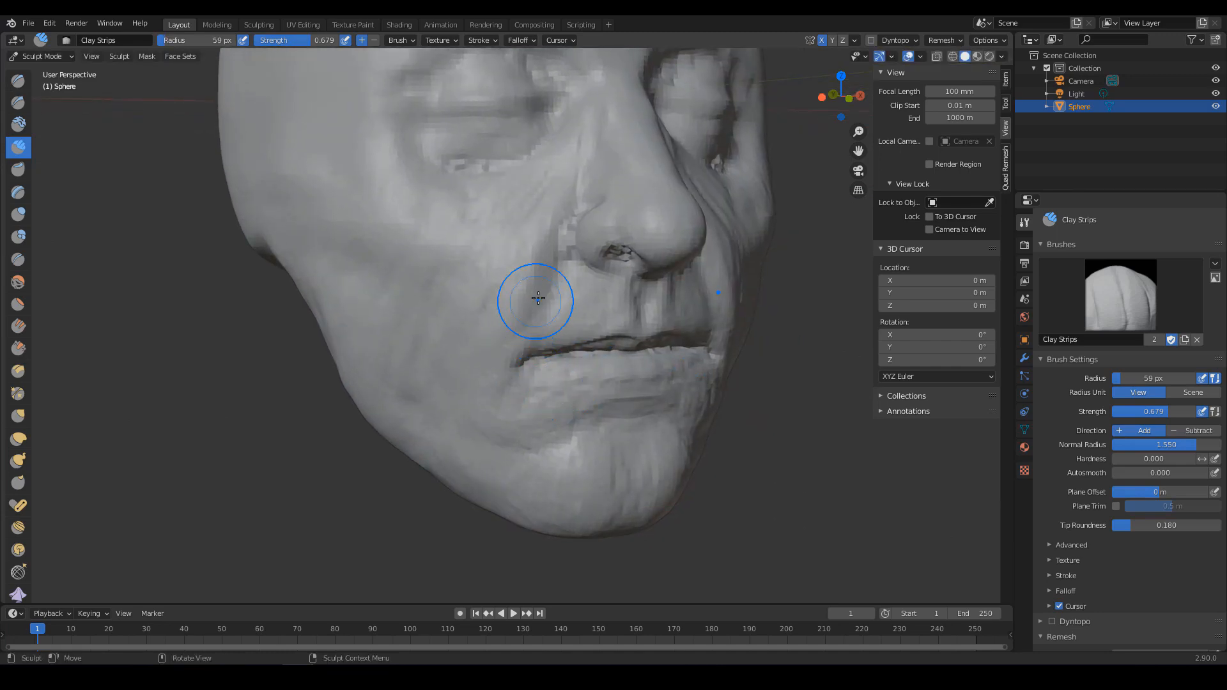
pyautogui.moveTo(536, 300); pyautogui.dragTo(540, 295)
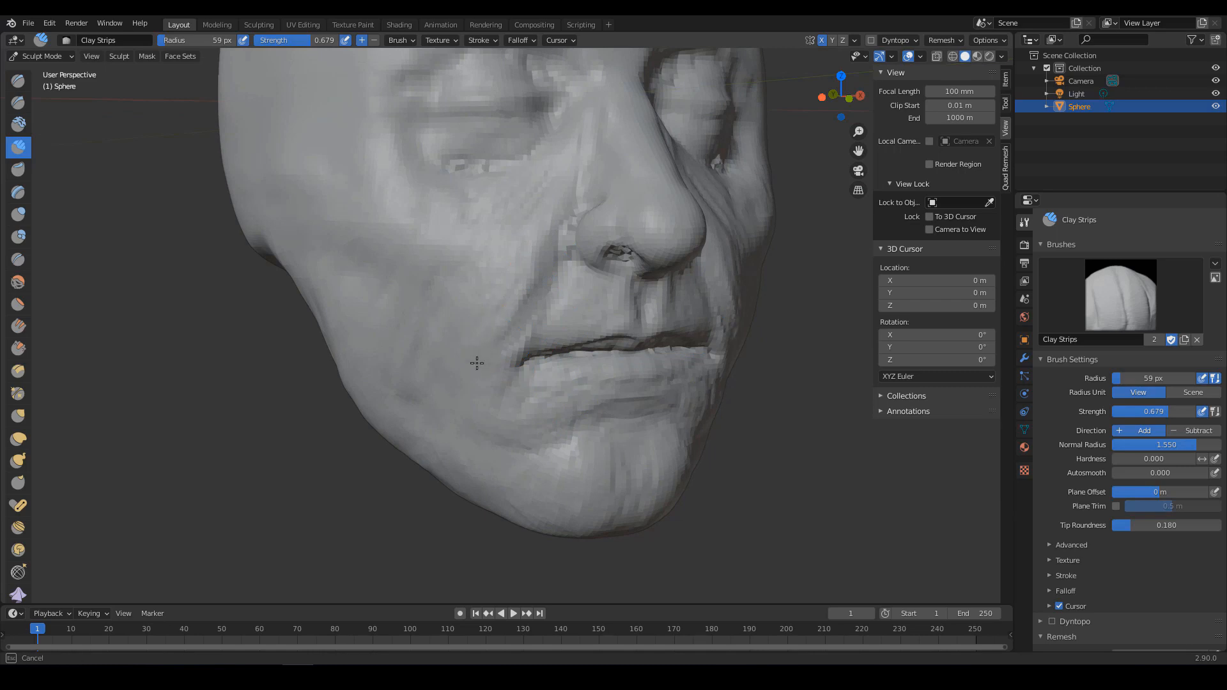
pyautogui.moveTo(556, 321); pyautogui.dragTo(552, 315, button='middle')
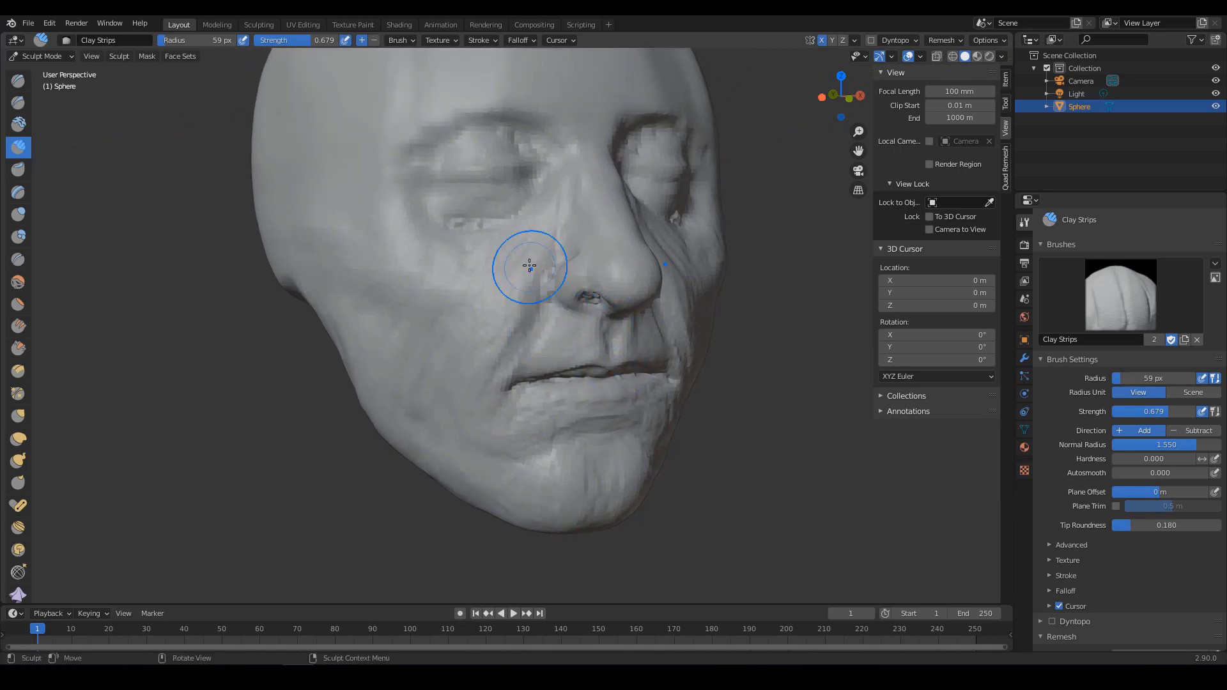
pyautogui.moveTo(521, 359); pyautogui.dragTo(516, 371)
pyautogui.scroll(-2, 563, 345)
pyautogui.moveTo(608, 324); pyautogui.dragTo(555, 322, button='middle')
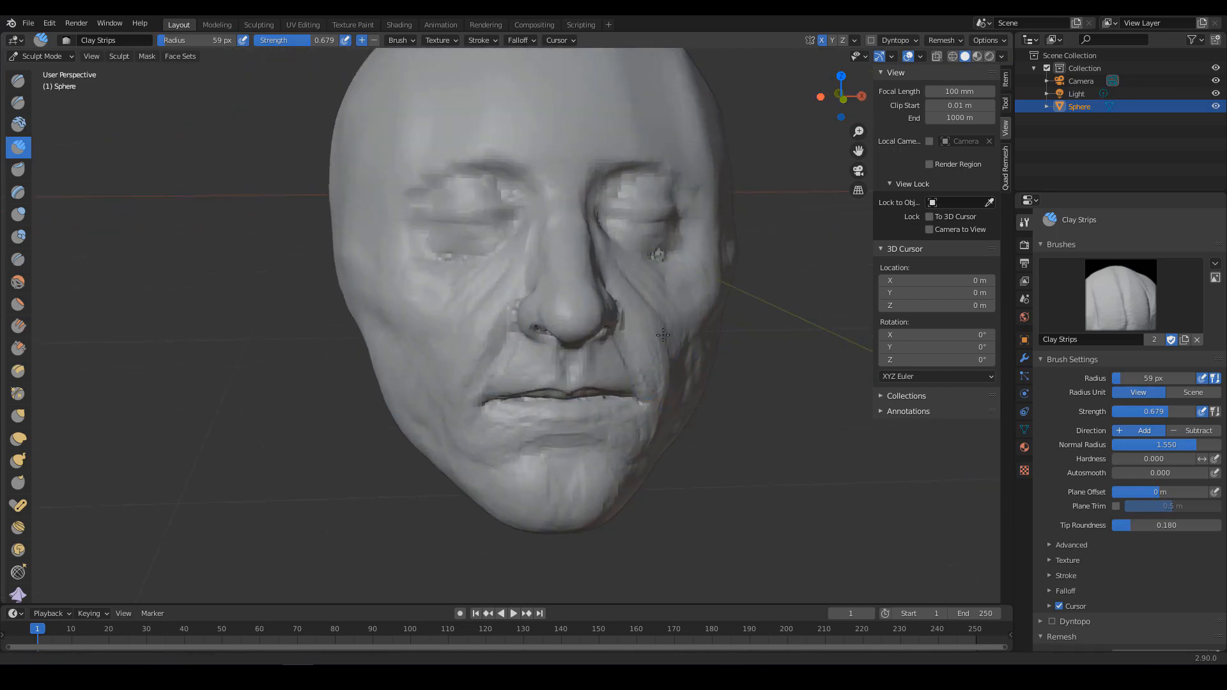
# Add volume to the cheeks beside the mouth with Clay Strips at 64 px radius, enlarging it to 77 px.
pyautogui.scroll(1, 607, 338)
pyautogui.press('f')
pyautogui.click(671, 365)
pyautogui.moveTo(671, 365); pyautogui.dragTo(655, 402, button='middle')
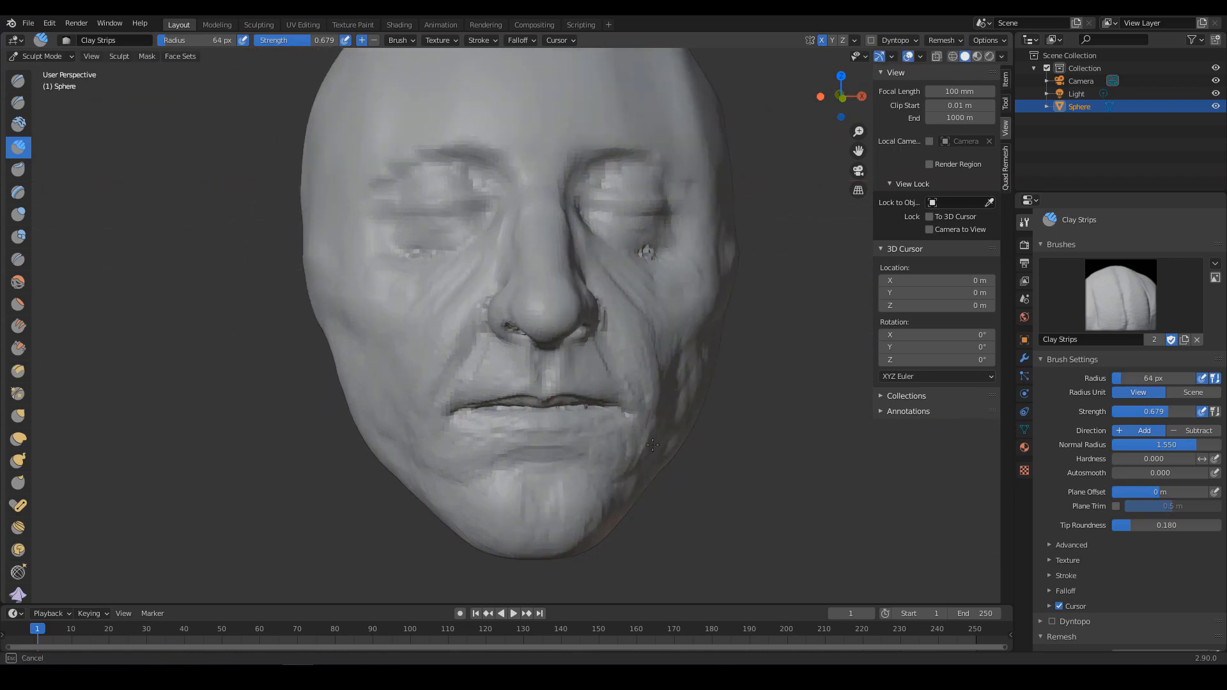
pyautogui.moveTo(653, 445); pyautogui.dragTo(632, 343, button='middle')
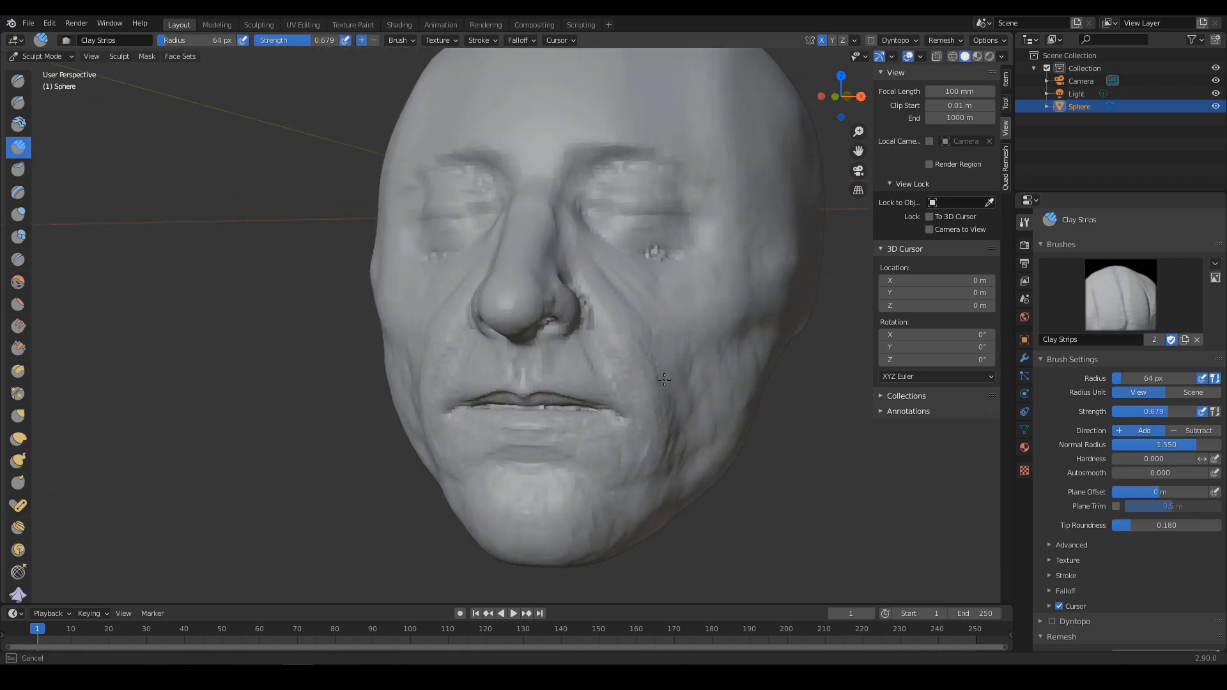
pyautogui.moveTo(710, 335)
pyautogui.mouseDown()
pyautogui.moveTo(679, 370)
pyautogui.moveTo(694, 386)
pyautogui.mouseUp()
pyautogui.moveTo(748, 347)
pyautogui.mouseDown()
pyautogui.moveTo(716, 405)
pyautogui.moveTo(693, 397)
pyautogui.mouseUp()
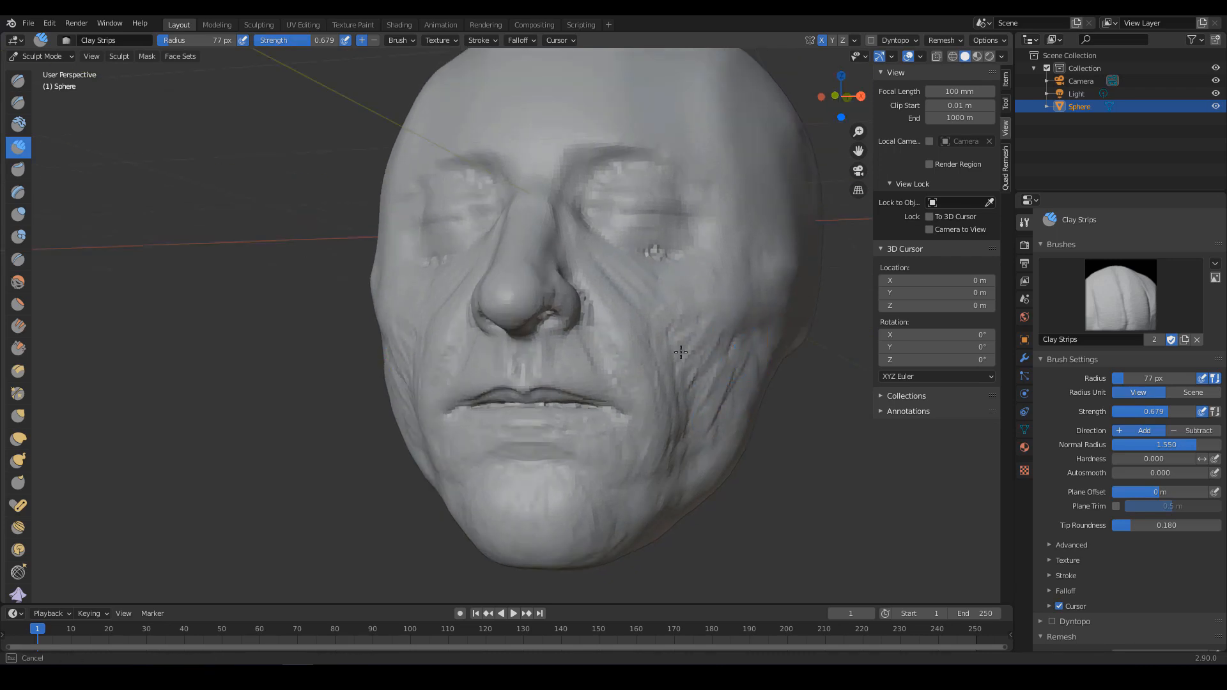
# Build up the lower cheeks, jaw sides and chin with Clay Strips at 77 px radius.
pyautogui.moveTo(695, 384); pyautogui.dragTo(458, 398, button='middle')
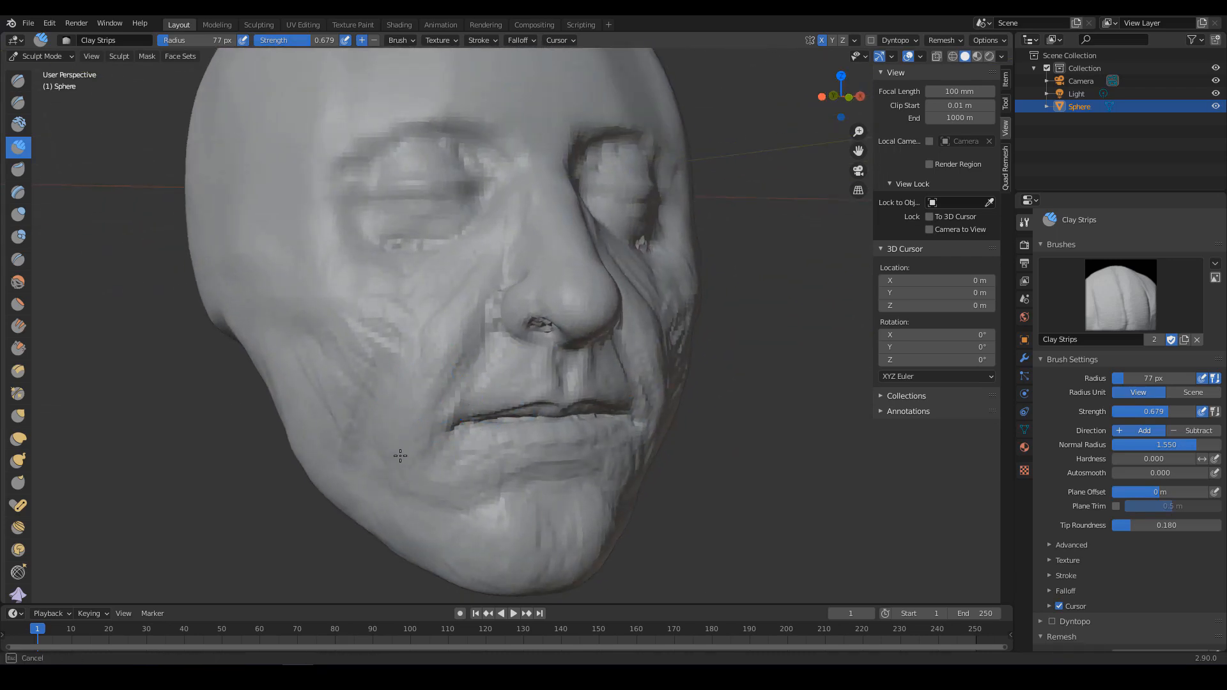
pyautogui.moveTo(361, 420); pyautogui.dragTo(378, 455)
pyautogui.moveTo(437, 427)
pyautogui.mouseDown()
pyautogui.moveTo(430, 466)
pyautogui.moveTo(458, 533)
pyautogui.mouseUp()
pyautogui.moveTo(550, 528); pyautogui.dragTo(552, 516)
pyautogui.moveTo(552, 516)
pyautogui.keyDown('alt'); pyautogui.mouseDown()
pyautogui.moveTo(584, 515)
pyautogui.moveTo(600, 393)
pyautogui.mouseUp(); pyautogui.keyUp('alt')
pyautogui.scroll(-3, 600, 393)
pyautogui.scroll(2, 488, 355)
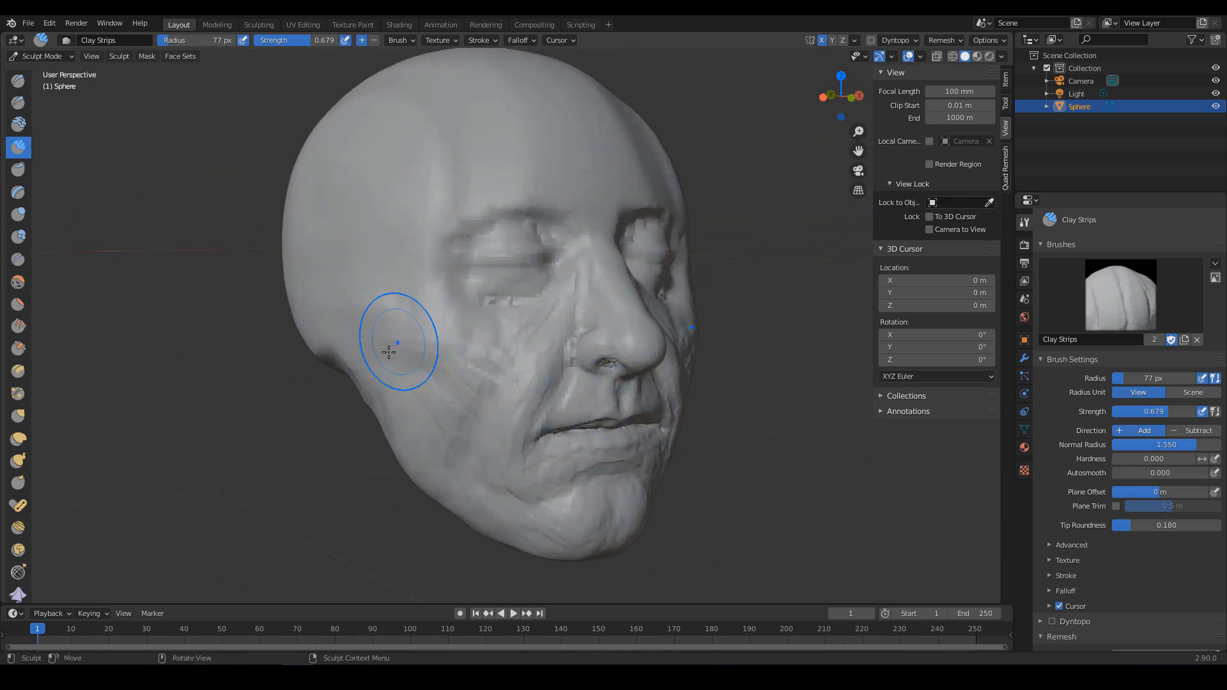
# Deepen the nostrils from below with Draw Sharp at 49 px radius.
pyautogui.moveTo(397, 343)
pyautogui.keyDown('alt'); pyautogui.mouseDown()
pyautogui.moveTo(471, 397)
pyautogui.moveTo(338, 413)
pyautogui.moveTo(642, 348)
pyautogui.mouseUp(); pyautogui.keyUp('alt')
pyautogui.moveTo(684, 383)
pyautogui.mouseDown(button='middle')
pyautogui.moveTo(536, 296)
pyautogui.moveTo(577, 297)
pyautogui.moveTo(562, 243)
pyautogui.mouseUp(button='middle')
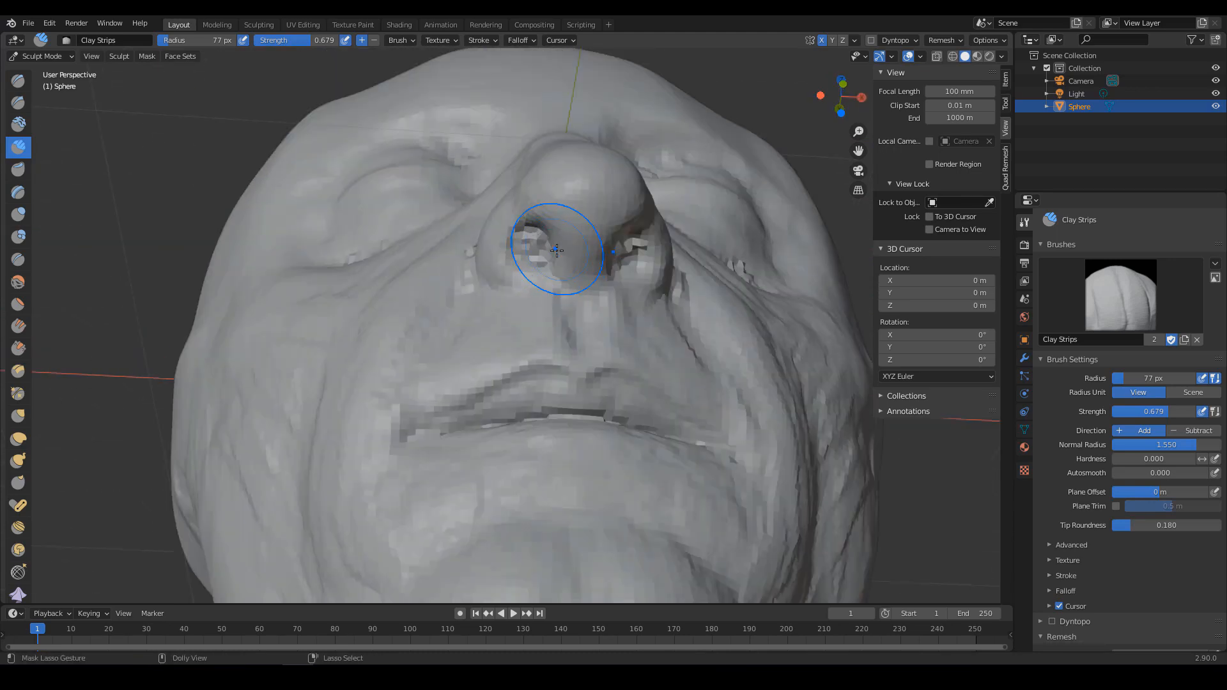
pyautogui.press('x')
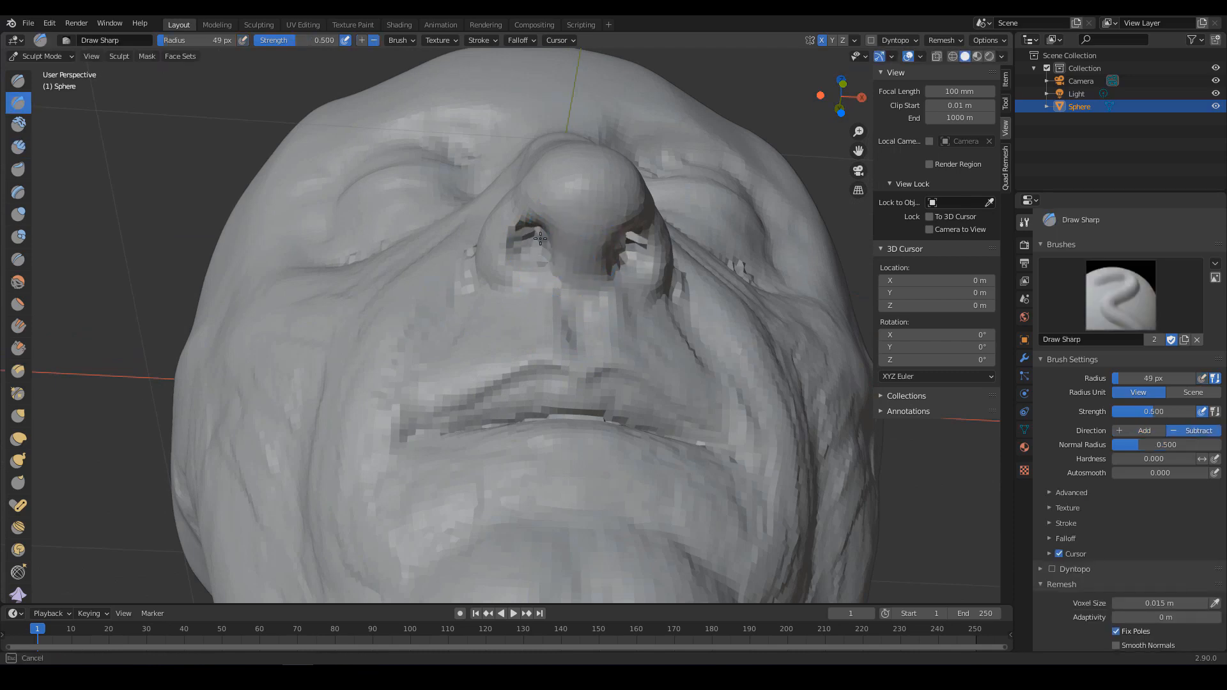
pyautogui.scroll(-5, 532, 325)
pyautogui.moveTo(575, 288)
pyautogui.mouseDown(button='middle')
pyautogui.moveTo(658, 329)
pyautogui.moveTo(671, 393)
pyautogui.moveTo(614, 377)
pyautogui.moveTo(657, 319)
pyautogui.moveTo(663, 287)
pyautogui.moveTo(613, 394)
pyautogui.moveTo(658, 402)
pyautogui.mouseUp(button='middle')
# Sharpen the eyelid creases out to the outer eye corners with Draw Sharp at 27 px radius.
pyautogui.scroll(-3, 658, 329)
pyautogui.scroll(4, 658, 312)
pyautogui.scroll(3, 620, 352)
pyautogui.press('f')
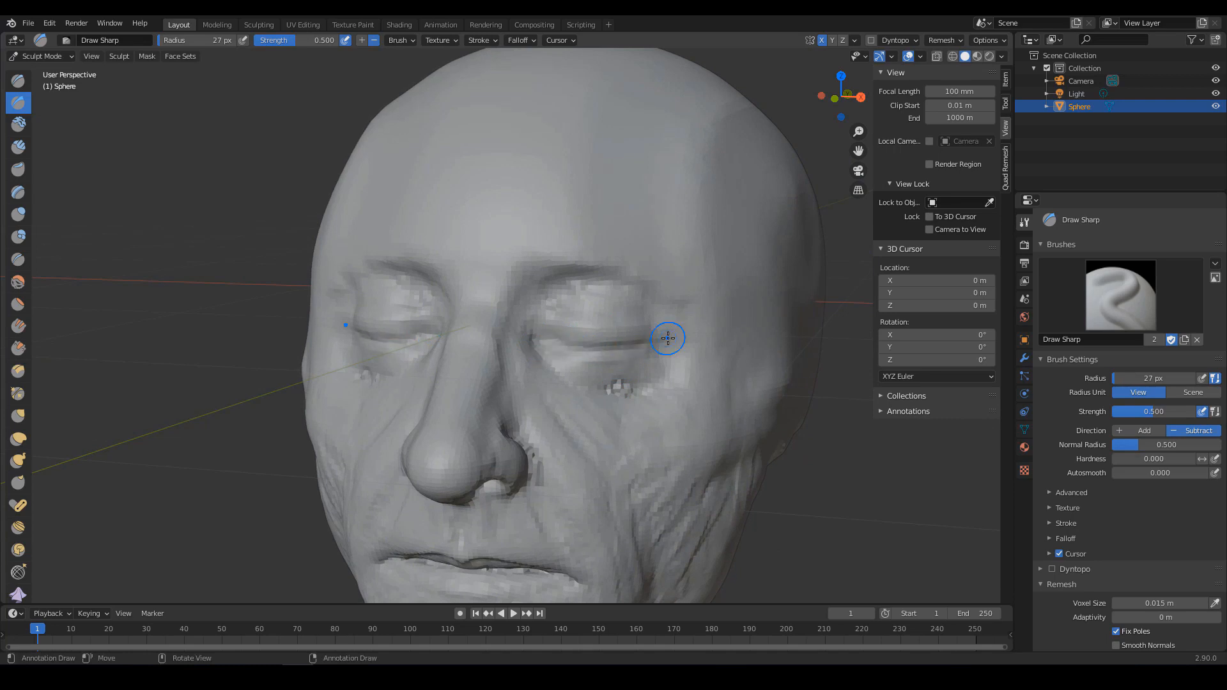
pyautogui.scroll(-3, 632, 352)
pyautogui.moveTo(632, 352); pyautogui.dragTo(547, 293, button='middle')
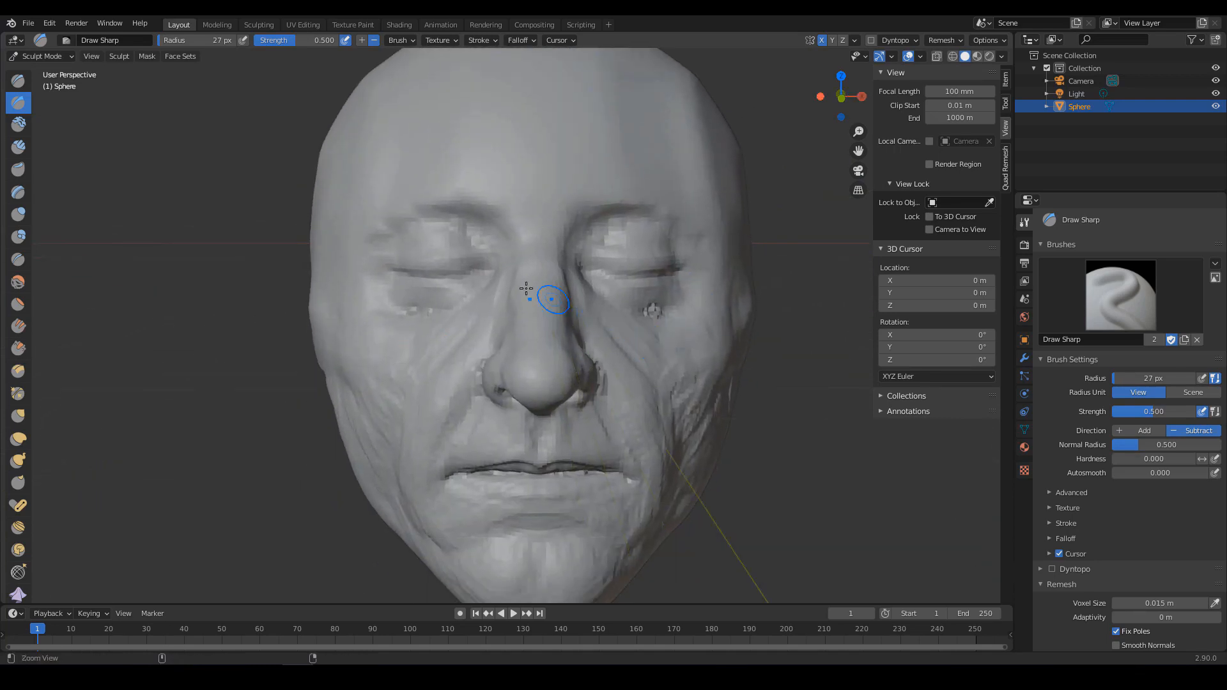
pyautogui.scroll(3, 474, 291)
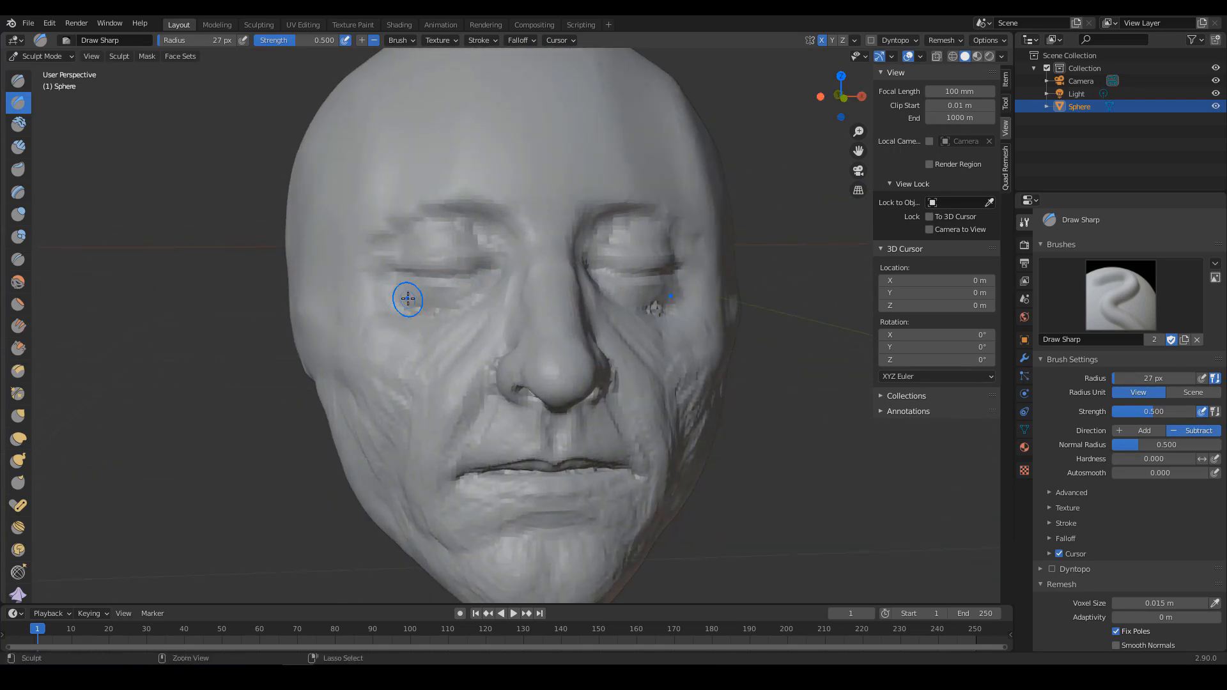
# Build up the area beneath the outer eye corners with Clay Strips at 38 px radius.
pyautogui.press('c')
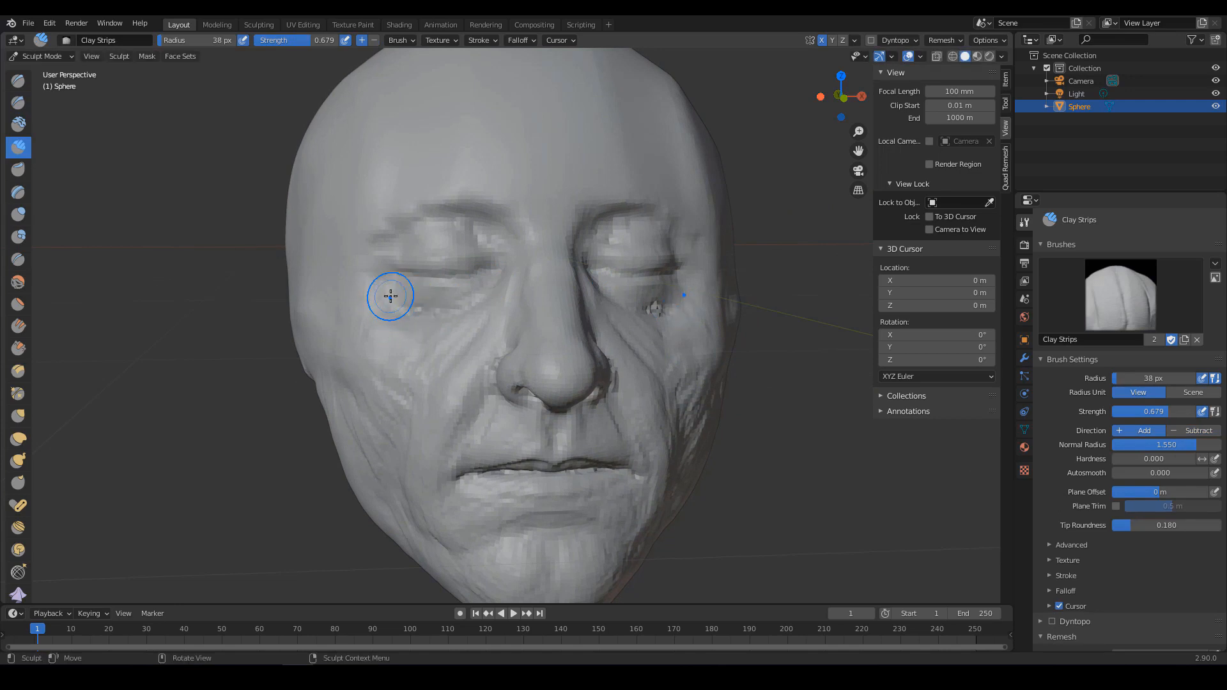
pyautogui.scroll(-3, 446, 309)
pyautogui.moveTo(602, 323)
pyautogui.mouseDown(button='middle')
pyautogui.moveTo(627, 282)
pyautogui.moveTo(664, 319)
pyautogui.mouseUp(button='middle')
pyautogui.scroll(2, 665, 319)
# Adjust the proportions of the upper face with Grab at 168 px radius, enlarging it to 193 px.
pyautogui.press('g')
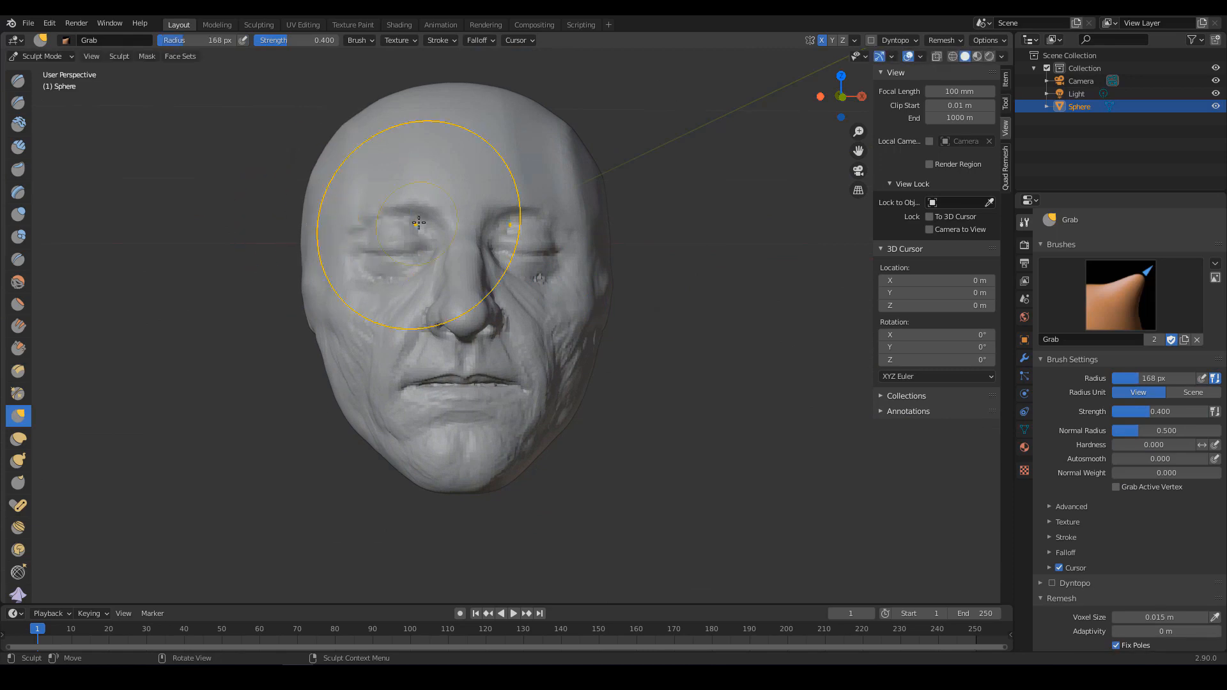
pyautogui.scroll(-2, 341, 226)
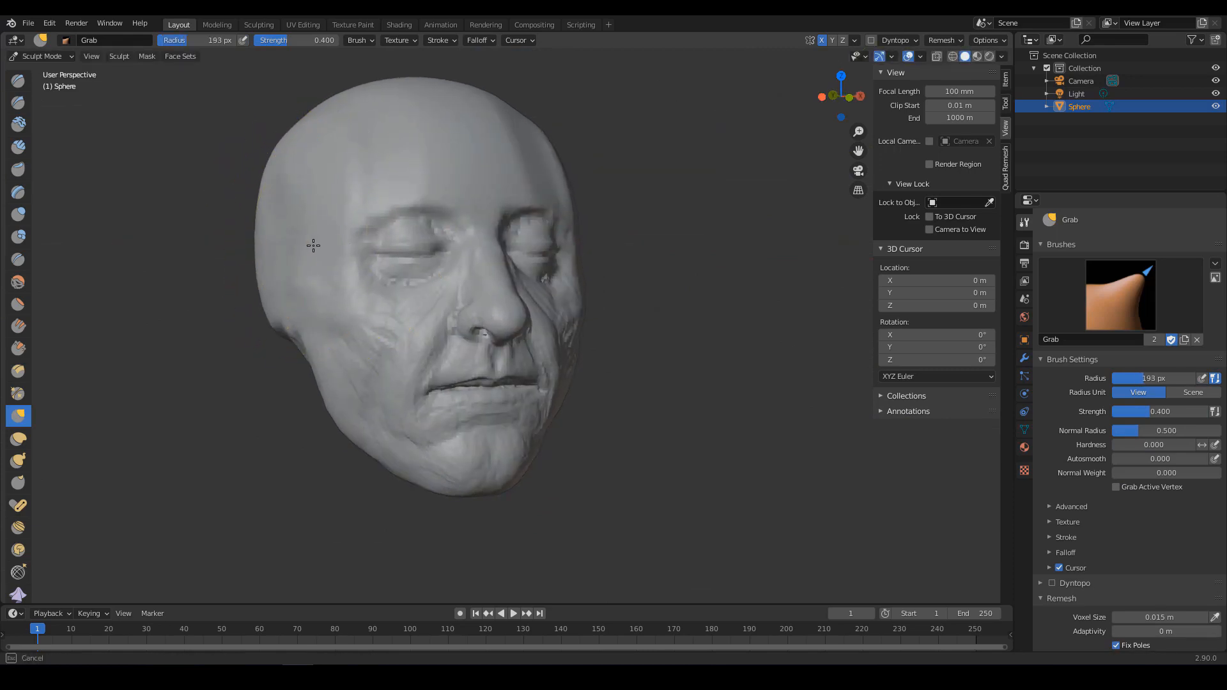
pyautogui.moveTo(315, 246)
pyautogui.mouseDown(button='middle')
pyautogui.moveTo(639, 288)
pyautogui.moveTo(623, 289)
pyautogui.moveTo(610, 287)
pyautogui.moveTo(646, 256)
pyautogui.moveTo(602, 315)
pyautogui.moveTo(638, 300)
pyautogui.moveTo(588, 313)
pyautogui.mouseUp(button='middle')
# Reshape the eyes and brow with Grab at 136 px radius, working from above and from the front.
pyautogui.press('f')
pyautogui.click(494, 360)
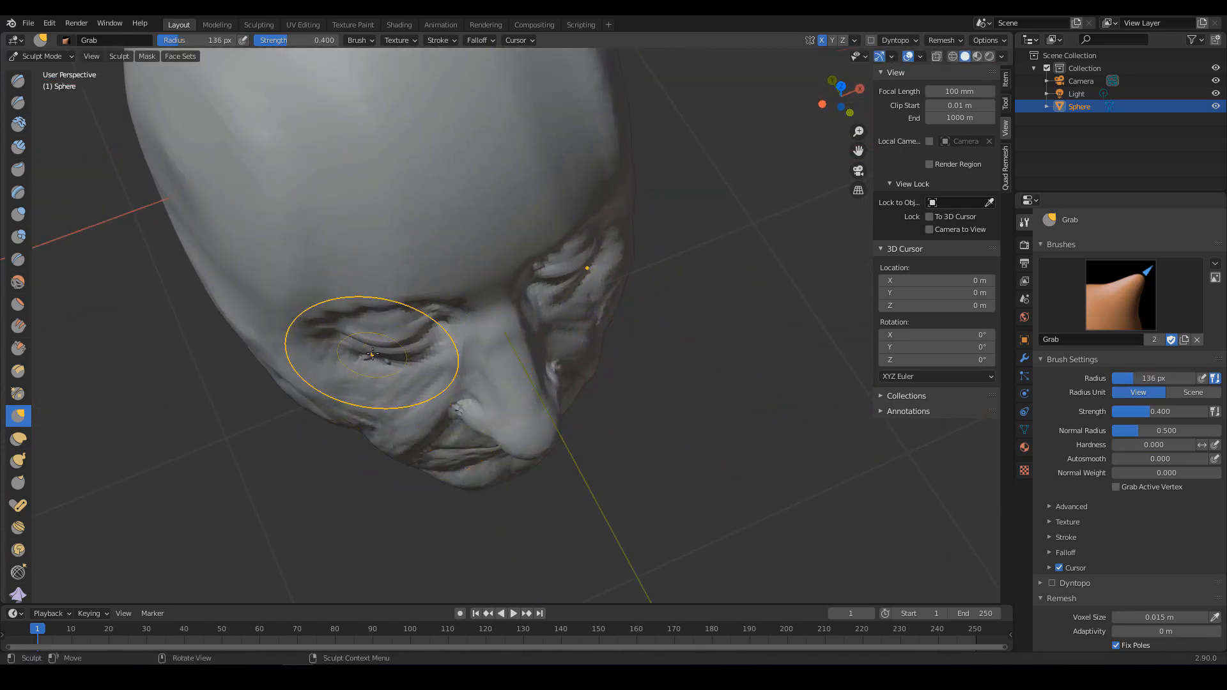
pyautogui.moveTo(383, 361)
pyautogui.mouseDown(button='middle')
pyautogui.moveTo(440, 313)
pyautogui.moveTo(490, 314)
pyautogui.moveTo(532, 235)
pyautogui.moveTo(666, 269)
pyautogui.moveTo(452, 206)
pyautogui.mouseUp(button='middle')
pyautogui.press('f')
pyautogui.click(377, 351)
pyautogui.press('f')
pyautogui.click(463, 294)
# Add volume to the brow ridge and forehead with the Draw brush at 49 px radius, enlarging it to 55 px.
pyautogui.press('x')
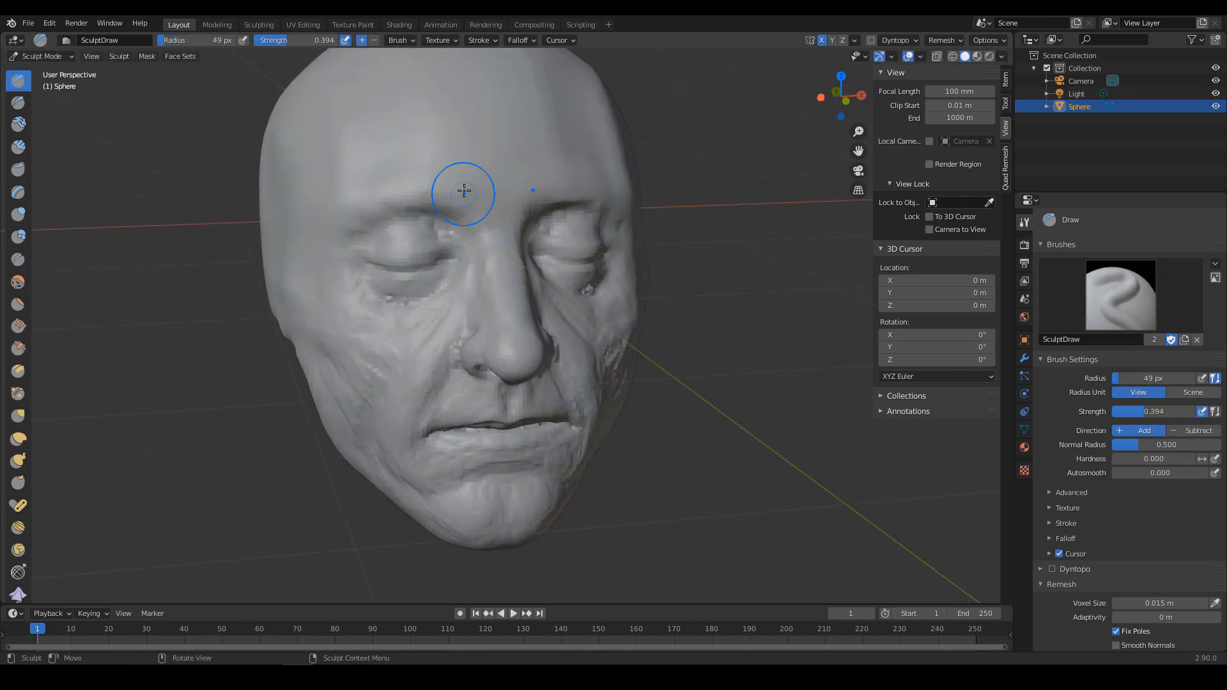
pyautogui.moveTo(494, 192)
pyautogui.mouseDown(button='middle')
pyautogui.moveTo(539, 186)
pyautogui.moveTo(638, 224)
pyautogui.moveTo(608, 205)
pyautogui.moveTo(658, 211)
pyautogui.moveTo(624, 219)
pyautogui.mouseUp(button='middle')
pyautogui.moveTo(562, 179); pyautogui.dragTo(665, 185, button='middle')
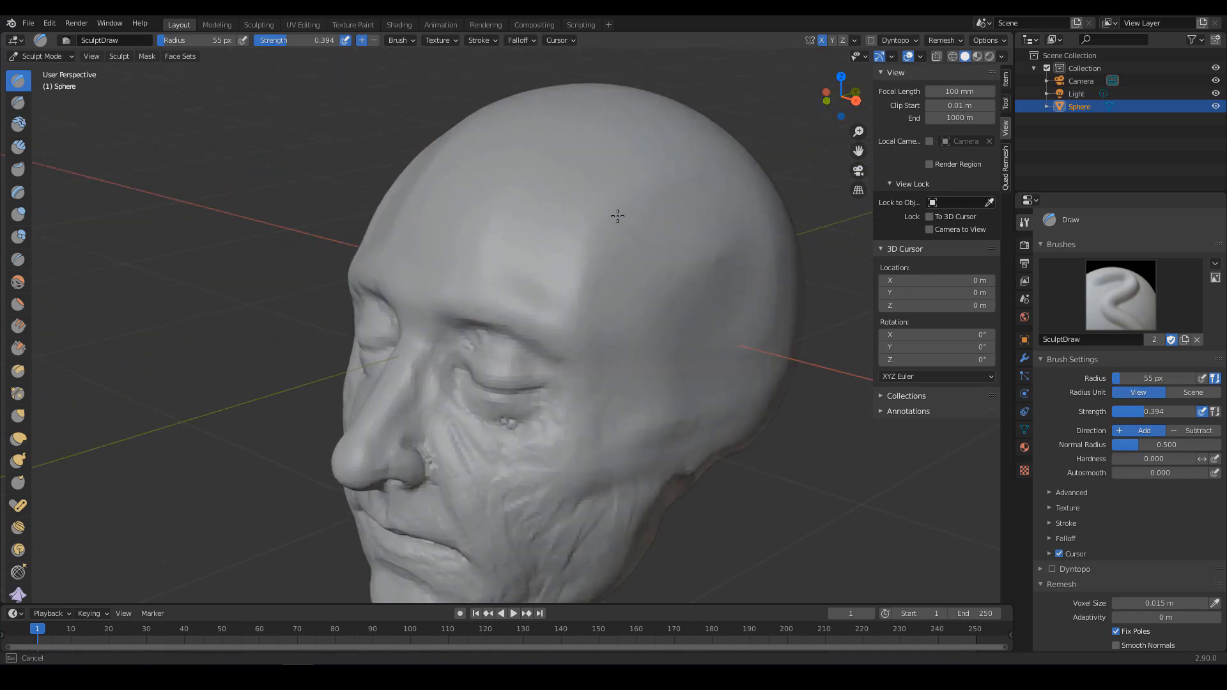
pyautogui.scroll(-3, 636, 228)
pyautogui.moveTo(636, 228)
pyautogui.mouseDown(button='middle')
pyautogui.moveTo(443, 247)
pyautogui.moveTo(575, 233)
pyautogui.moveTo(580, 251)
pyautogui.mouseUp(button='middle')
# Build up the forehead with Clay Strips at 61 px radius, enlarging it to 74 px.
pyautogui.press('c')
pyautogui.moveTo(580, 252); pyautogui.dragTo(566, 320)
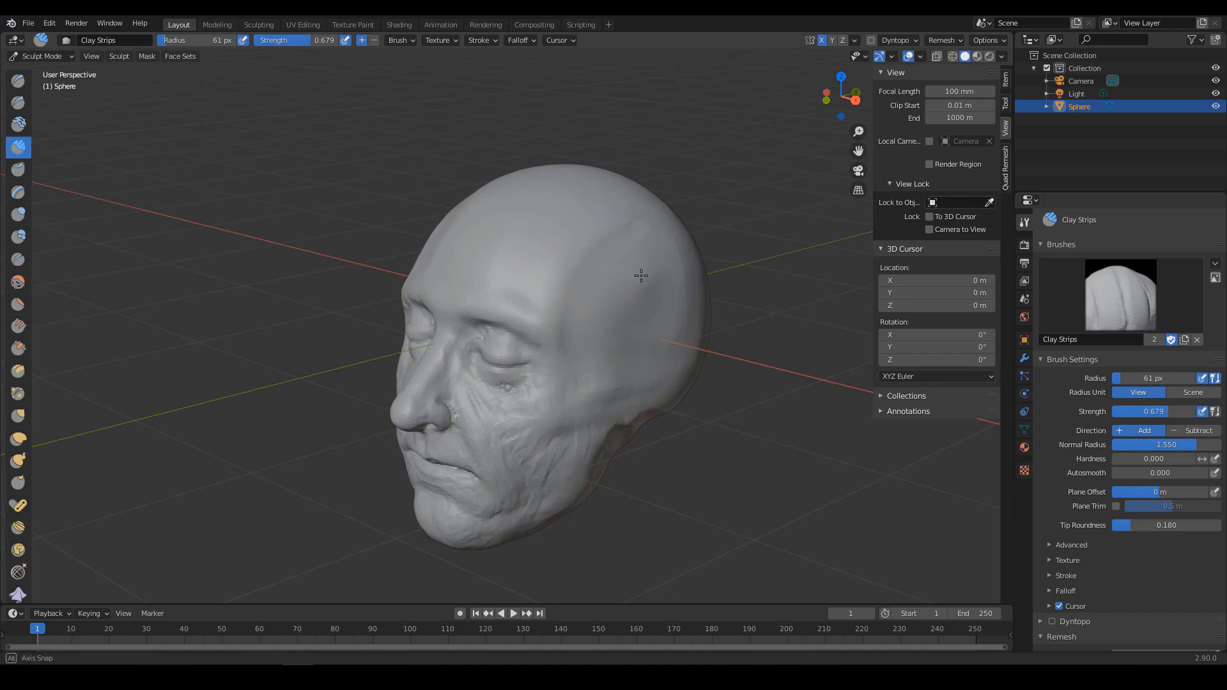
pyautogui.moveTo(641, 276); pyautogui.dragTo(554, 261, button='middle')
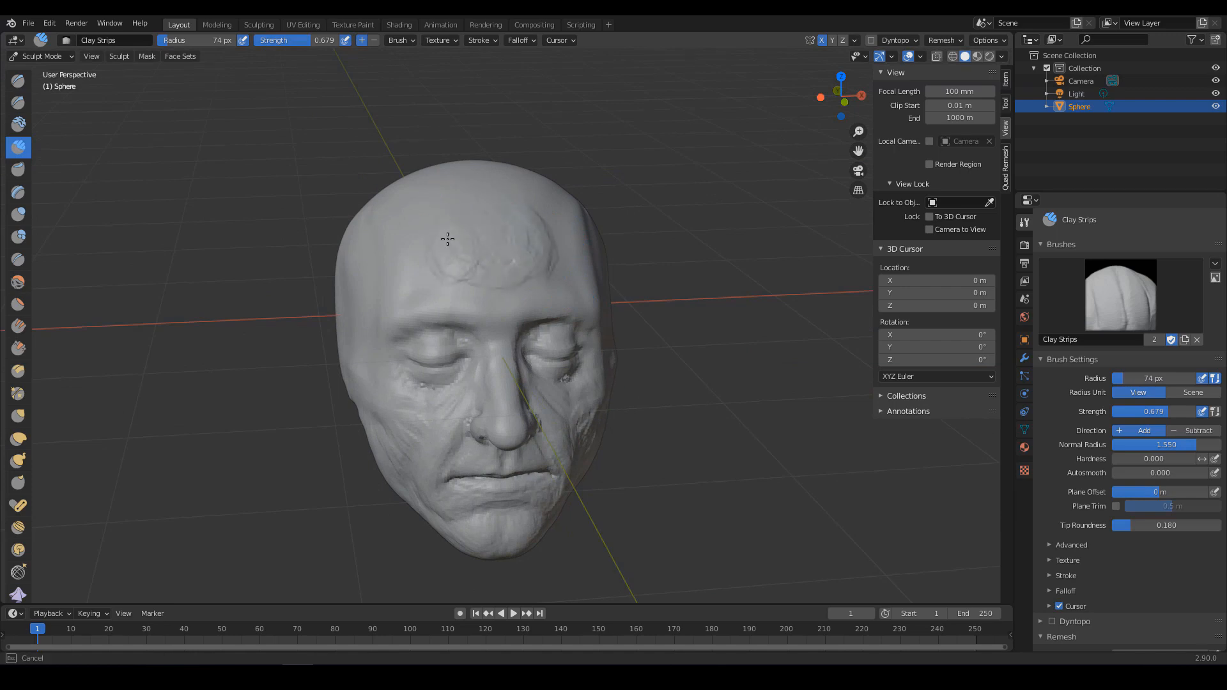
pyautogui.moveTo(509, 218); pyautogui.dragTo(496, 264, button='middle')
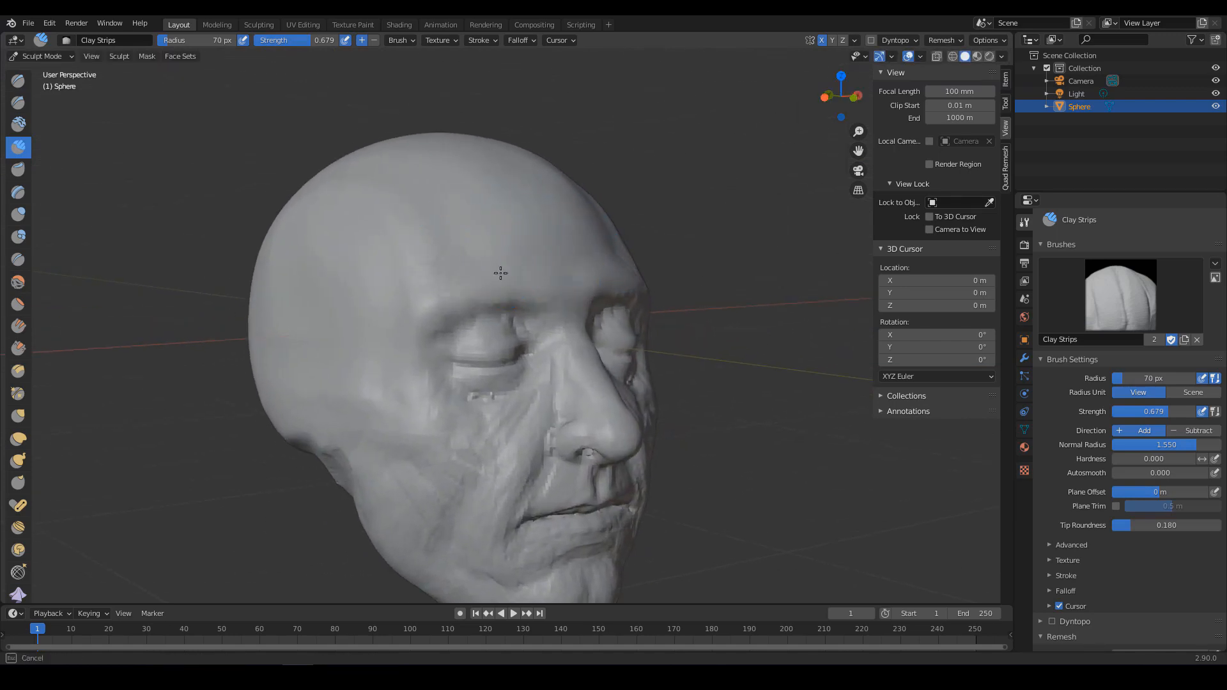
# Define the temples beside the brow with Clay Strips at 70 px radius, reducing it to 39 px.
pyautogui.moveTo(541, 232)
pyautogui.mouseDown(button='middle')
pyautogui.moveTo(446, 251)
pyautogui.moveTo(439, 295)
pyautogui.mouseUp(button='middle')
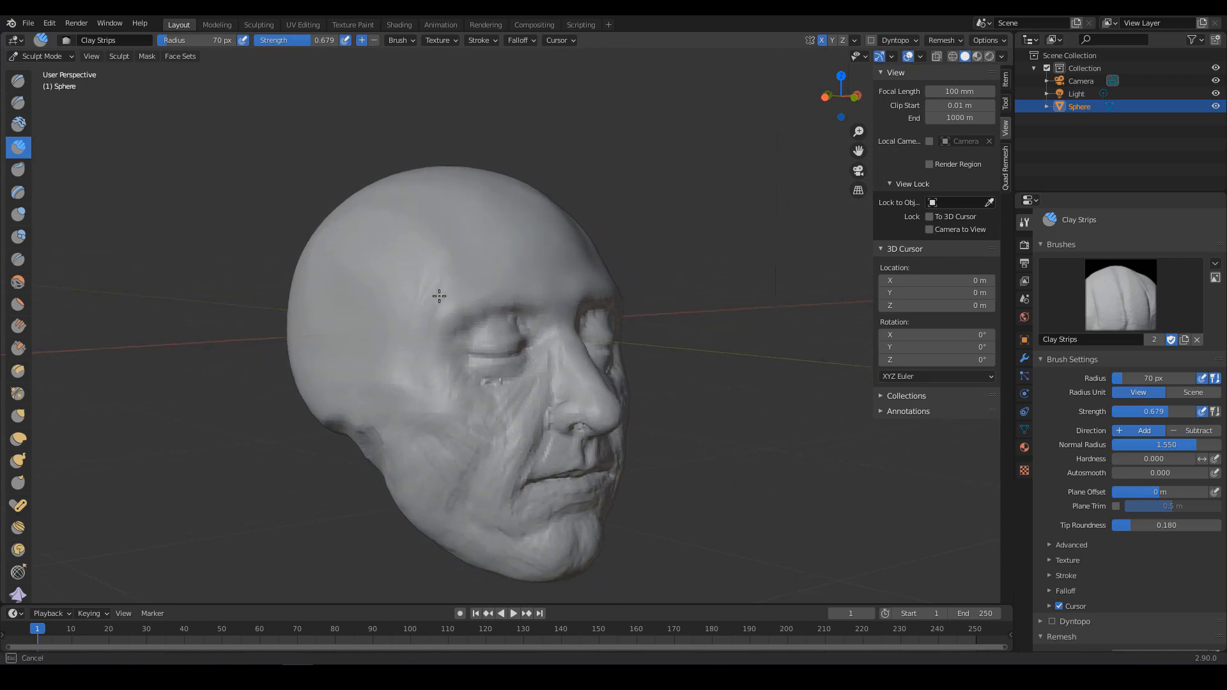
pyautogui.press('f')
pyautogui.click(444, 304)
pyautogui.moveTo(436, 326)
pyautogui.mouseDown(button='middle')
pyautogui.moveTo(512, 297)
pyautogui.moveTo(569, 252)
pyautogui.moveTo(621, 277)
pyautogui.moveTo(594, 247)
pyautogui.moveTo(633, 192)
pyautogui.mouseUp(button='middle')
pyautogui.scroll(-3, 632, 287)
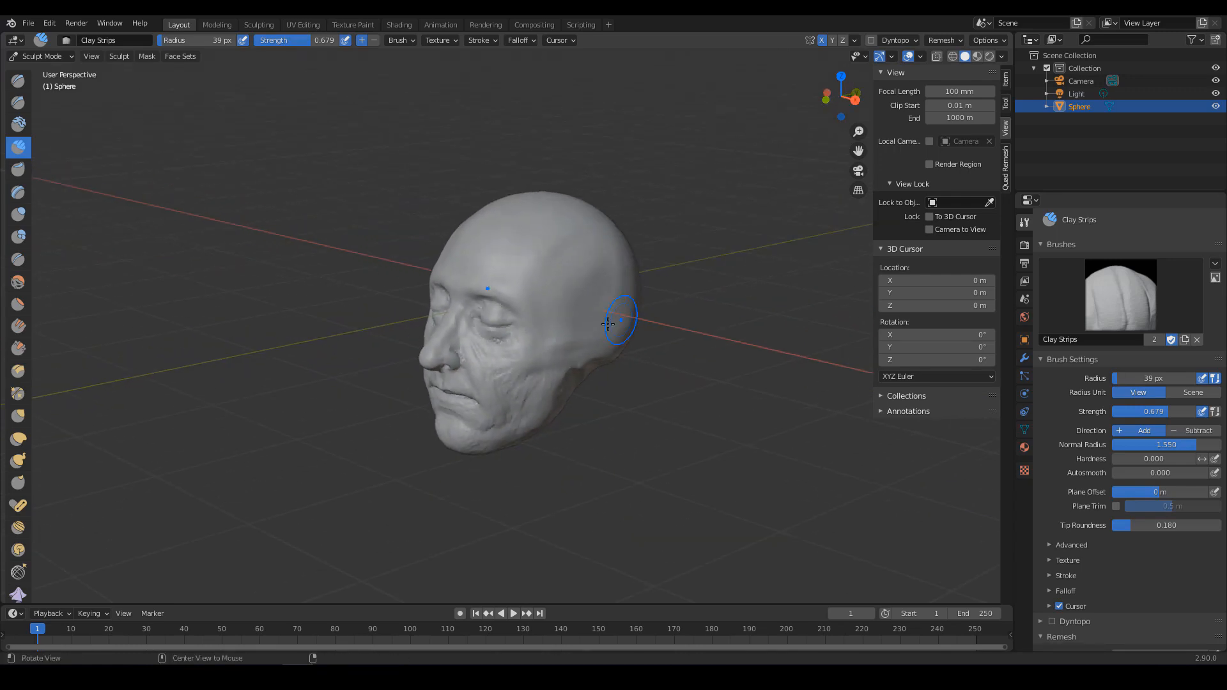
# Mask an ear-sized patch on the side of the head at 47 px radius and invert the mask.
pyautogui.scroll(5, 685, 284)
pyautogui.moveTo(686, 283); pyautogui.dragTo(668, 313, button='middle')
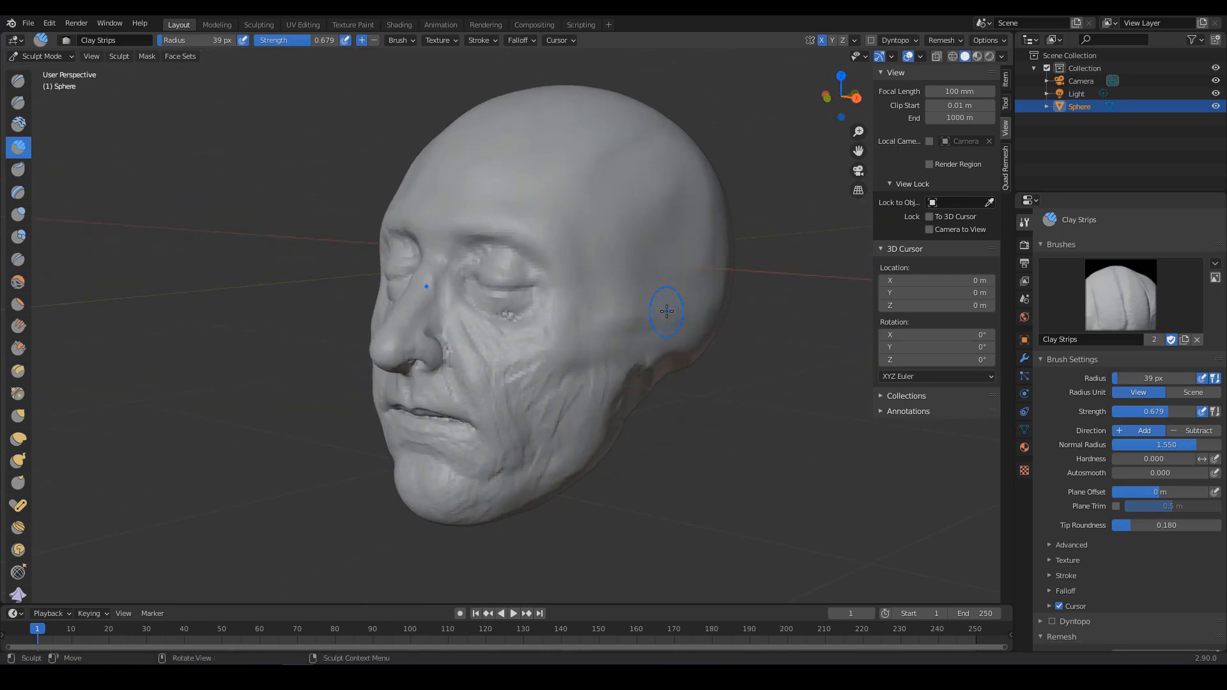
pyautogui.press('m')
pyautogui.scroll(-2, 574, 288)
pyautogui.moveTo(574, 289)
pyautogui.mouseDown(button='middle')
pyautogui.moveTo(629, 297)
pyautogui.moveTo(603, 306)
pyautogui.mouseUp(button='middle')
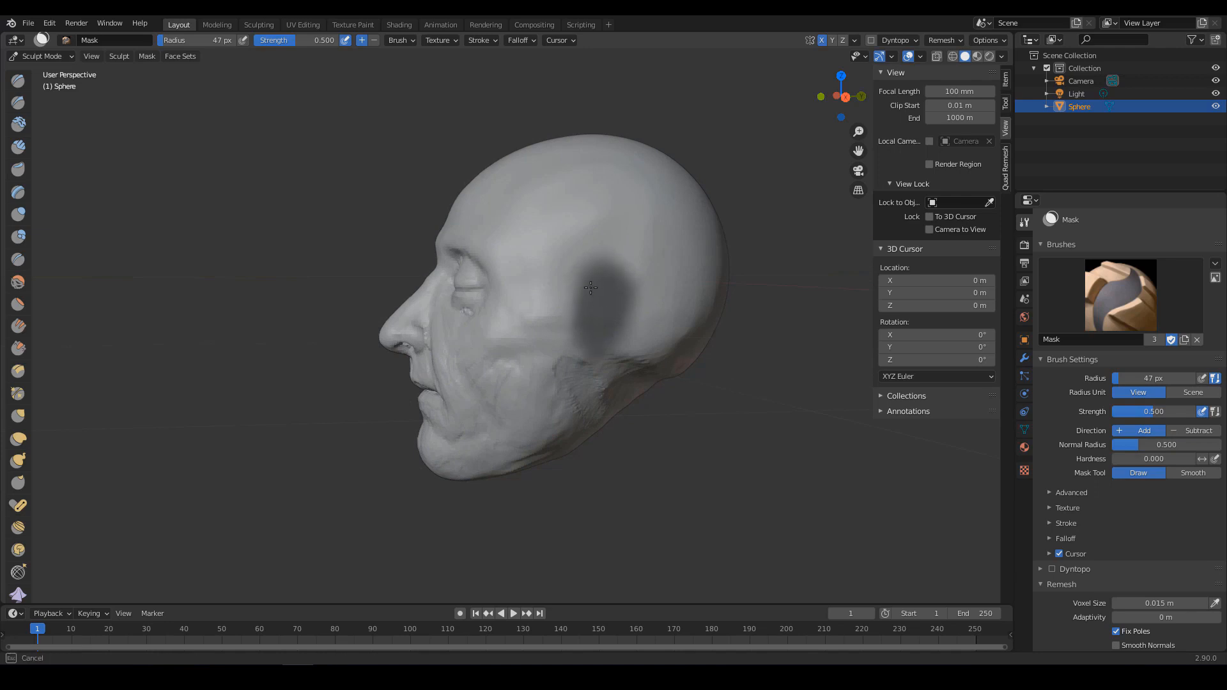
pyautogui.hotkey('ctrl', 'i')
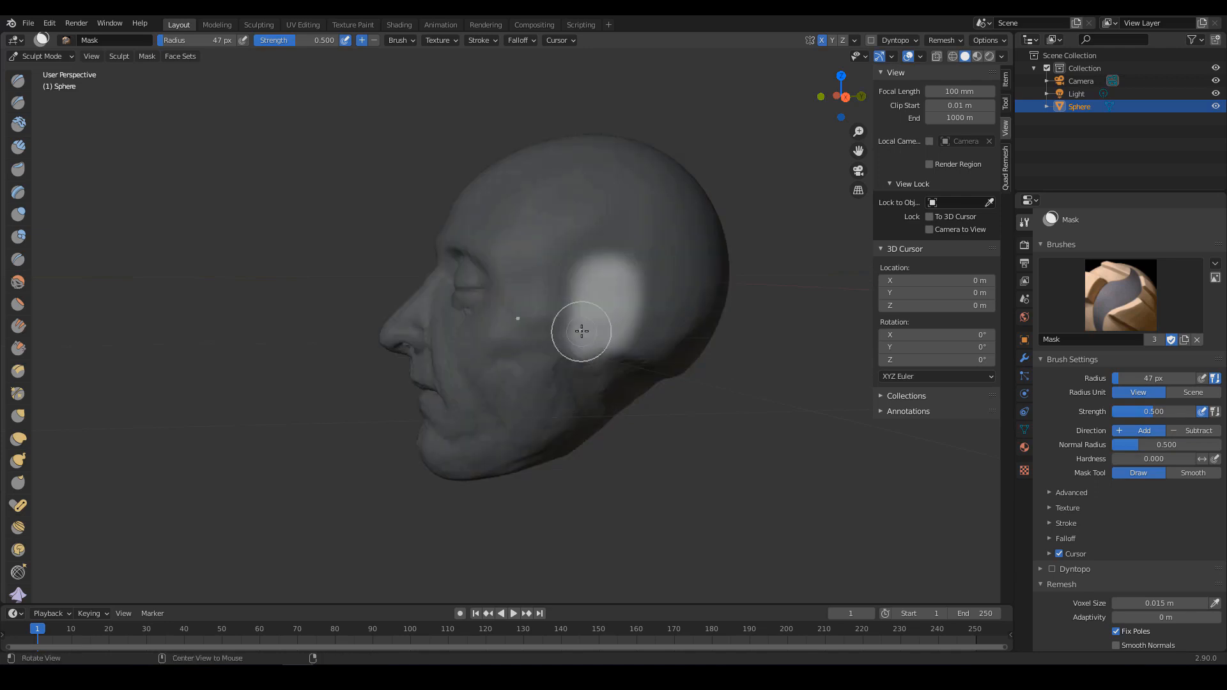
# Refine the edges of the unmasked ear patch with the Mask brush at 47 px radius, checking both sides of the head.
pyautogui.moveTo(569, 252)
pyautogui.keyDown('ctrl'); pyautogui.mouseDown()
pyautogui.moveTo(644, 232)
pyautogui.moveTo(619, 249)
pyautogui.mouseUp(); pyautogui.keyUp('ctrl')
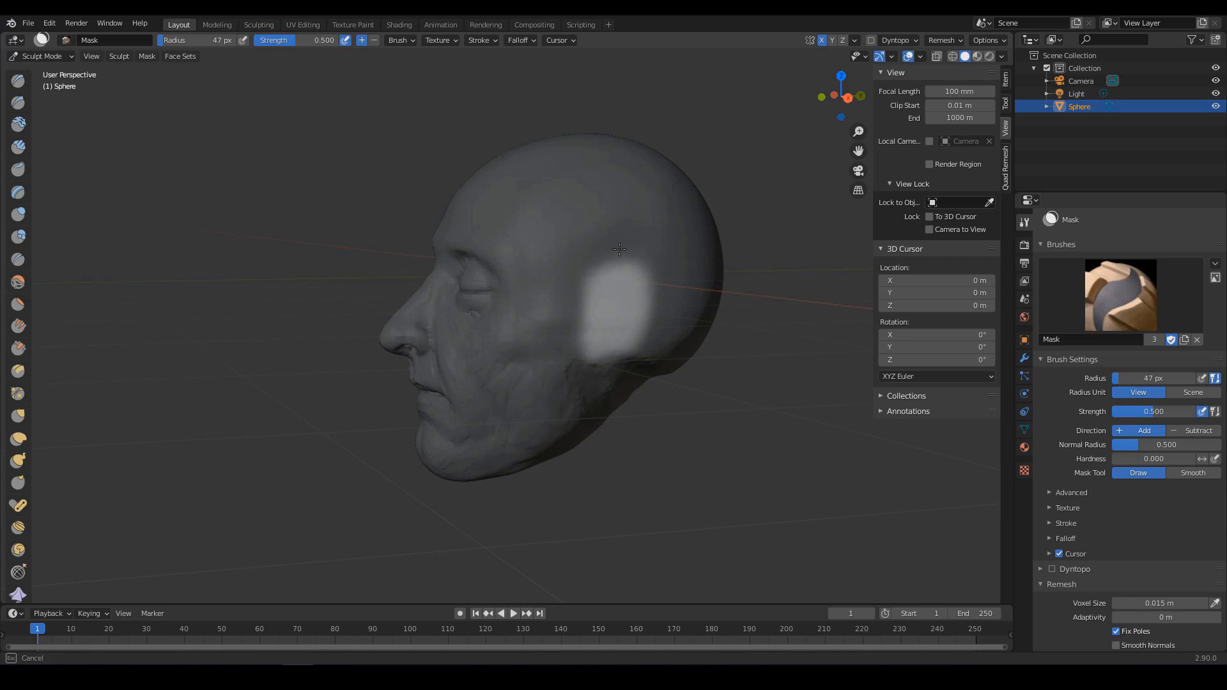
pyautogui.moveTo(568, 335); pyautogui.dragTo(554, 360, button='middle')
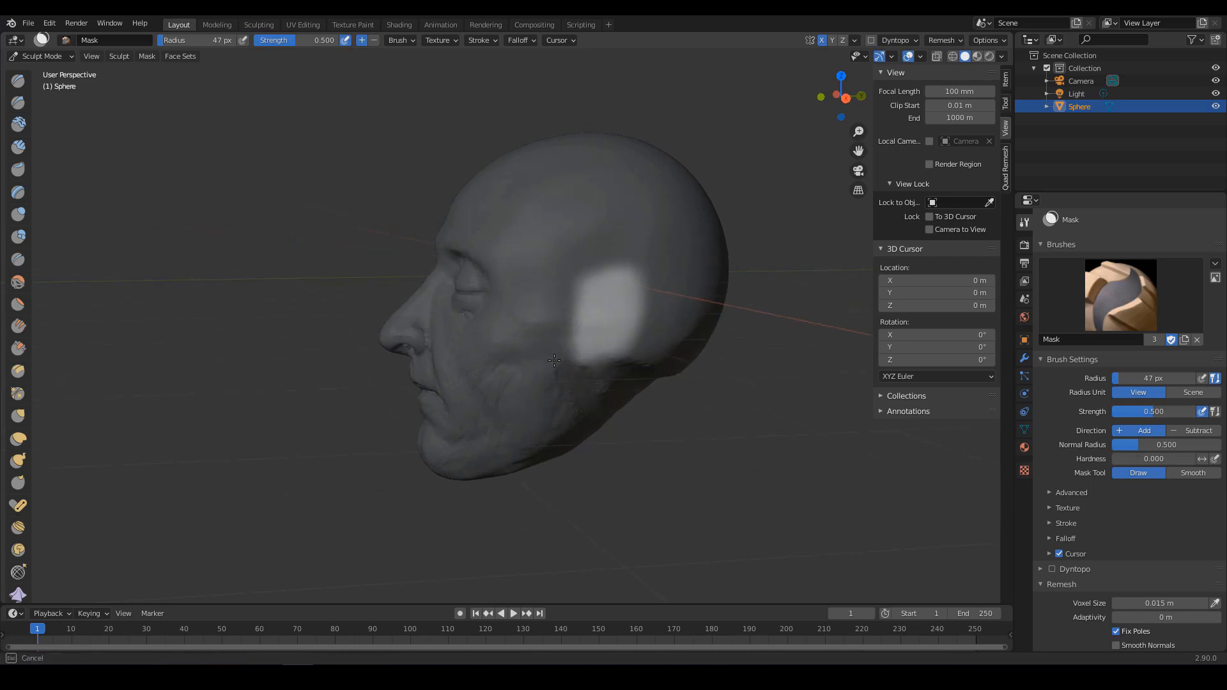
pyautogui.moveTo(568, 265)
pyautogui.mouseDown(button='middle')
pyautogui.moveTo(685, 293)
pyautogui.moveTo(646, 315)
pyautogui.mouseUp(button='middle')
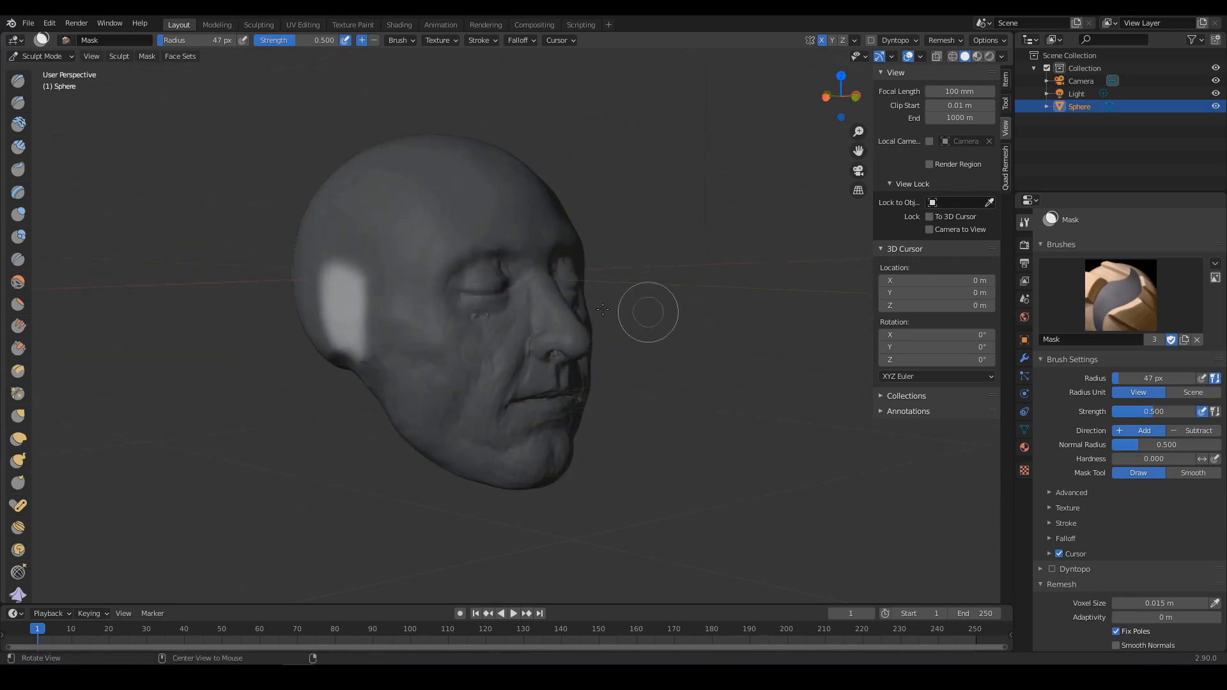
pyautogui.moveTo(242, 401); pyautogui.dragTo(425, 354, button='middle')
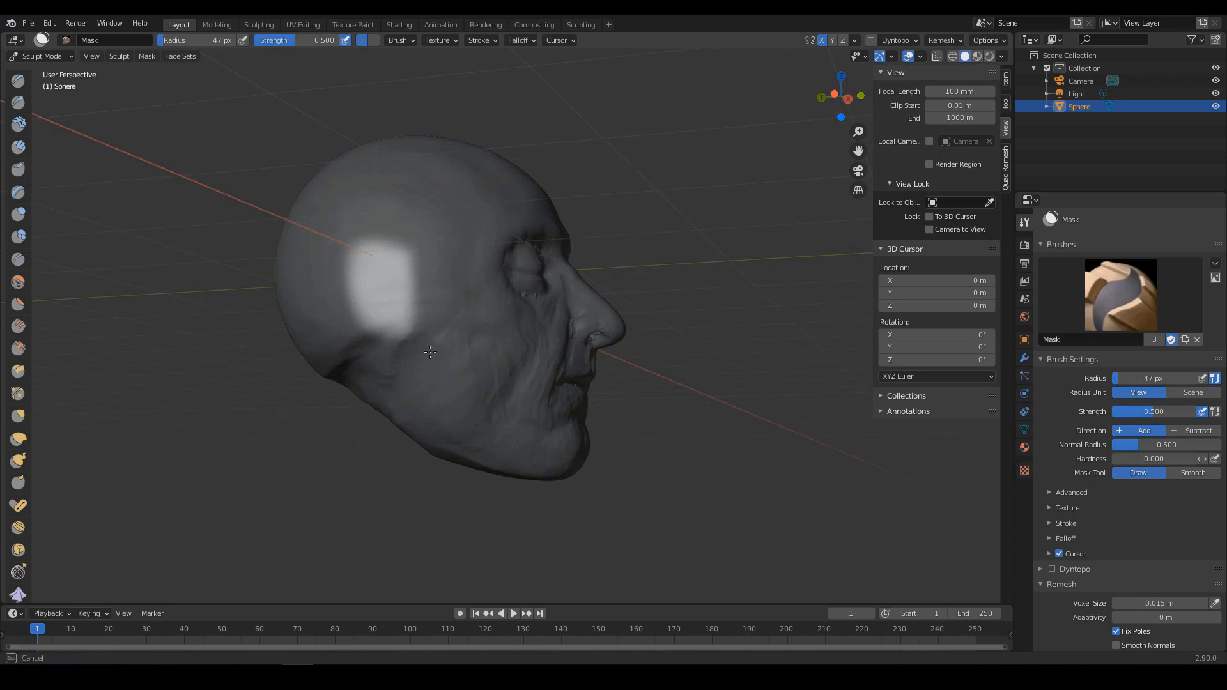
pyautogui.moveTo(477, 299)
pyautogui.mouseDown(button='middle')
pyautogui.moveTo(441, 337)
pyautogui.moveTo(383, 345)
pyautogui.mouseUp(button='middle')
pyautogui.rightClick(12, 427)
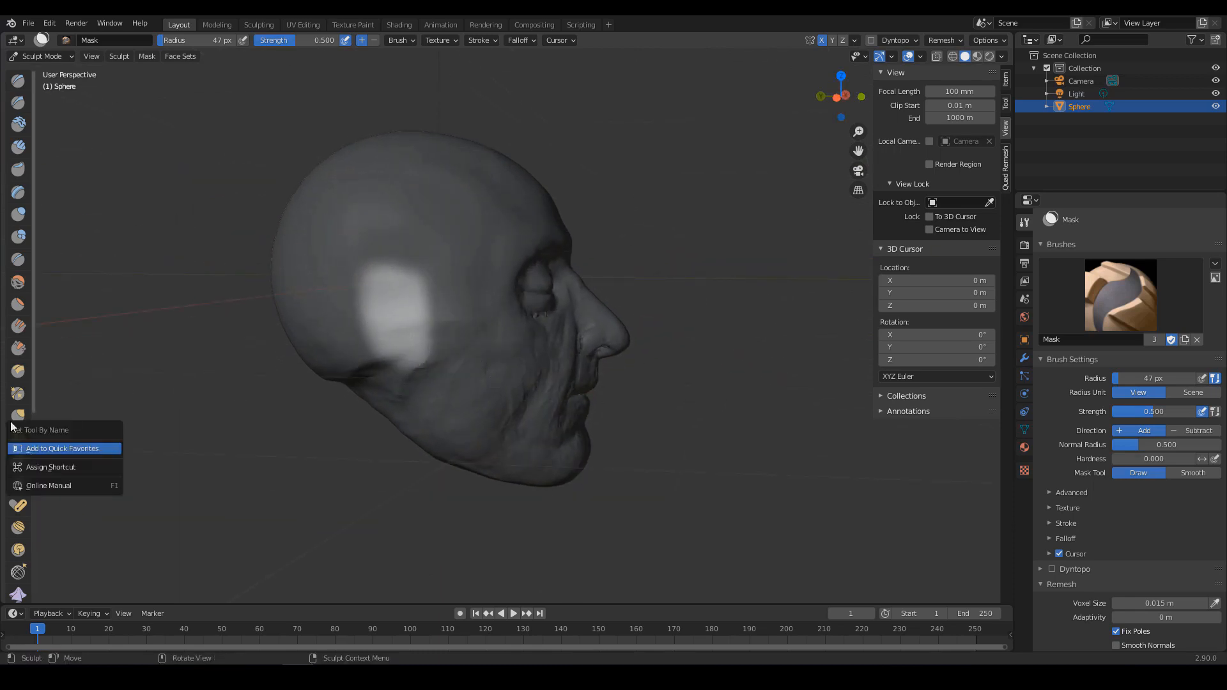
# Activate the Move tool and set the sculpt pivot to the mask border of the ear patch.
pyautogui.scroll(-6, 16, 506)
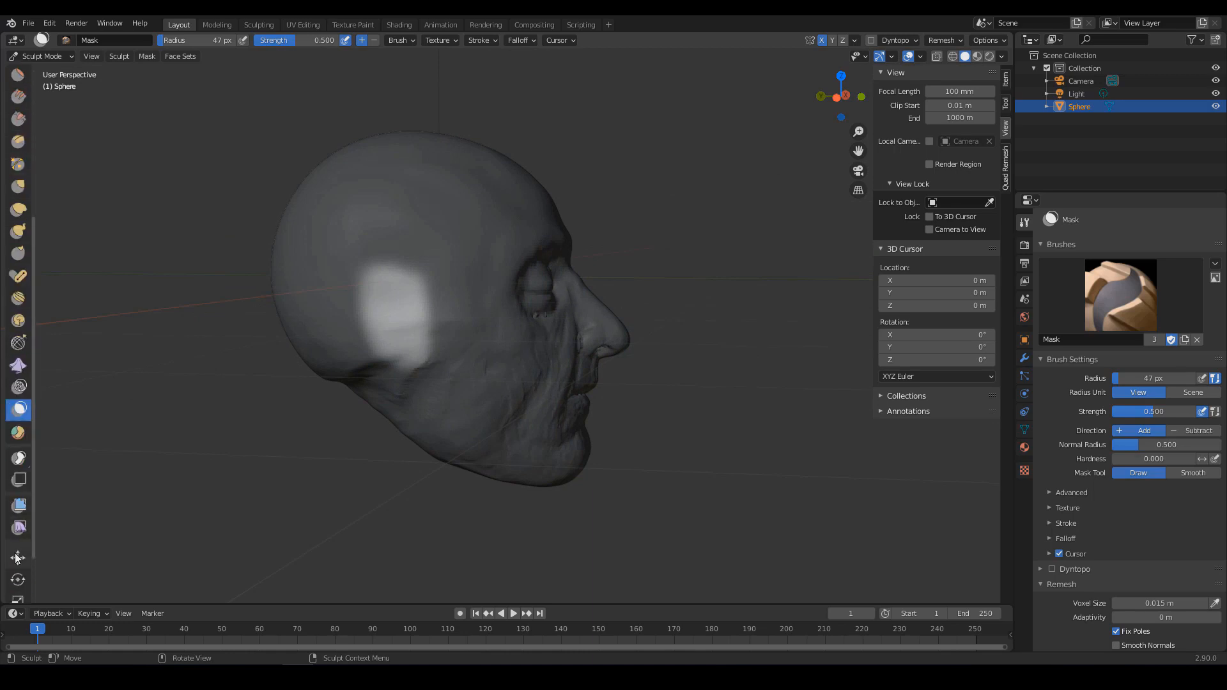
pyautogui.click(17, 557)
pyautogui.click(119, 56)
pyautogui.moveTo(167, 127)
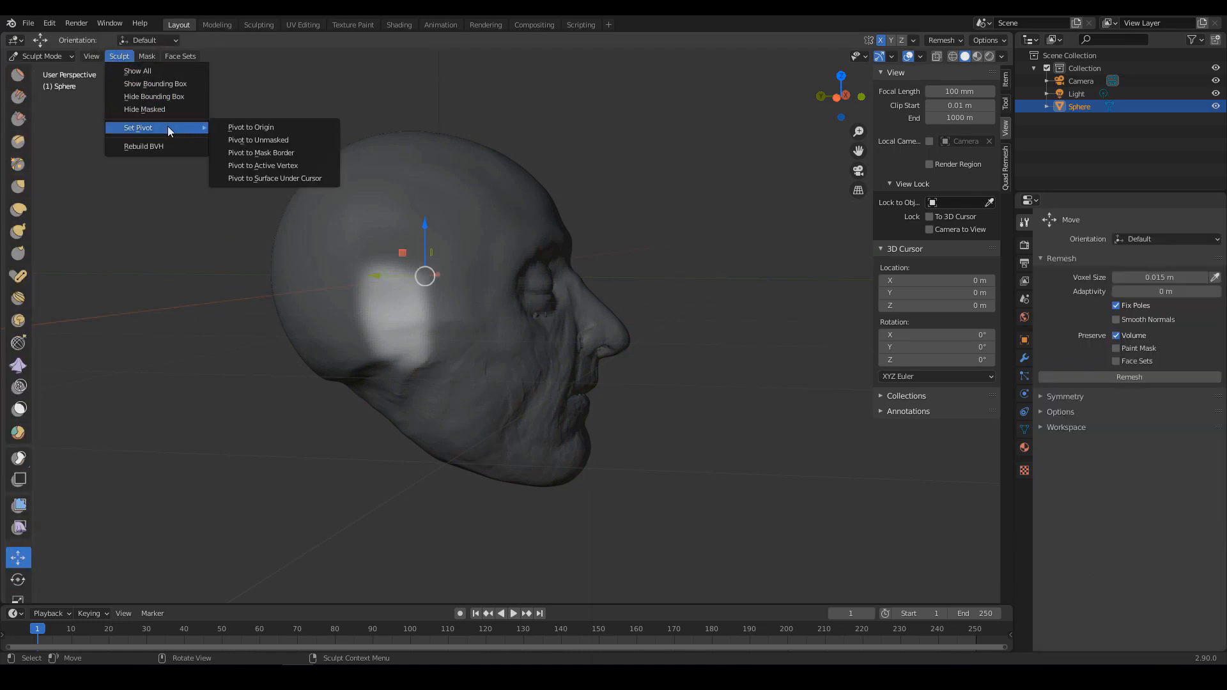
pyautogui.click(261, 152)
# Move the unmasked ear patches outward along X so they stick out from the sides of the head.
pyautogui.moveTo(608, 223); pyautogui.dragTo(397, 301, button='middle')
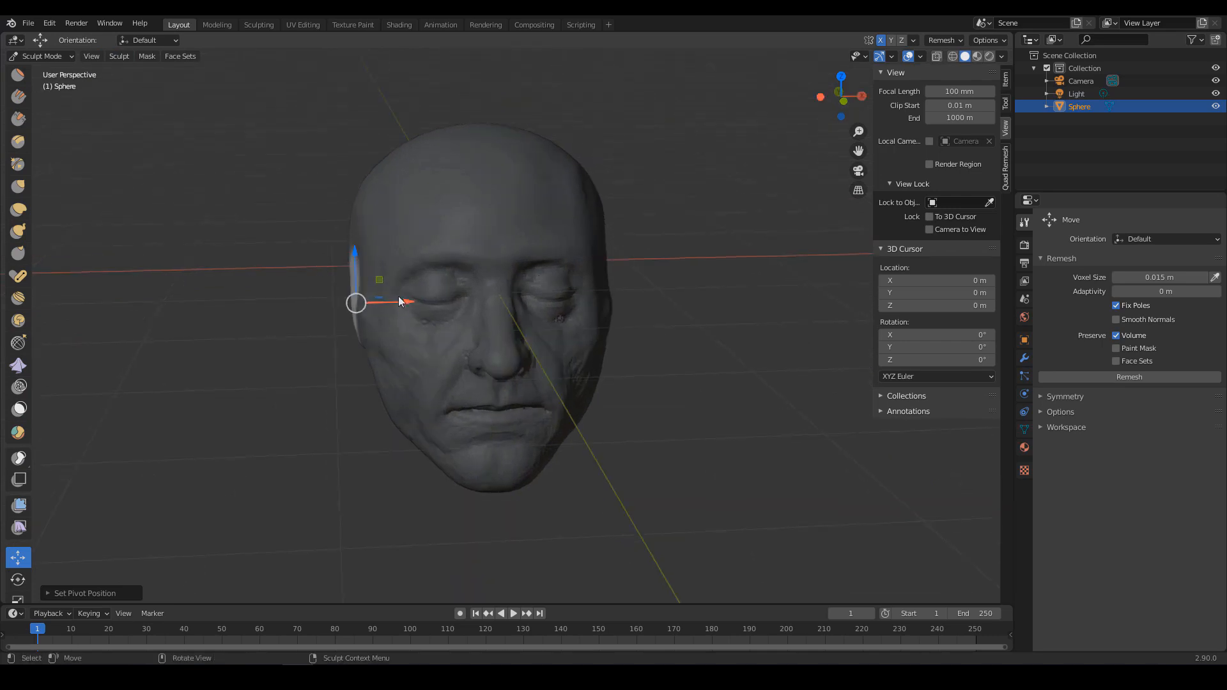
pyautogui.moveTo(400, 305); pyautogui.dragTo(376, 307)
pyautogui.moveTo(562, 391)
pyautogui.mouseDown(button='middle')
pyautogui.moveTo(545, 355)
pyautogui.moveTo(604, 363)
pyautogui.mouseUp(button='middle')
pyautogui.press('KP_1')
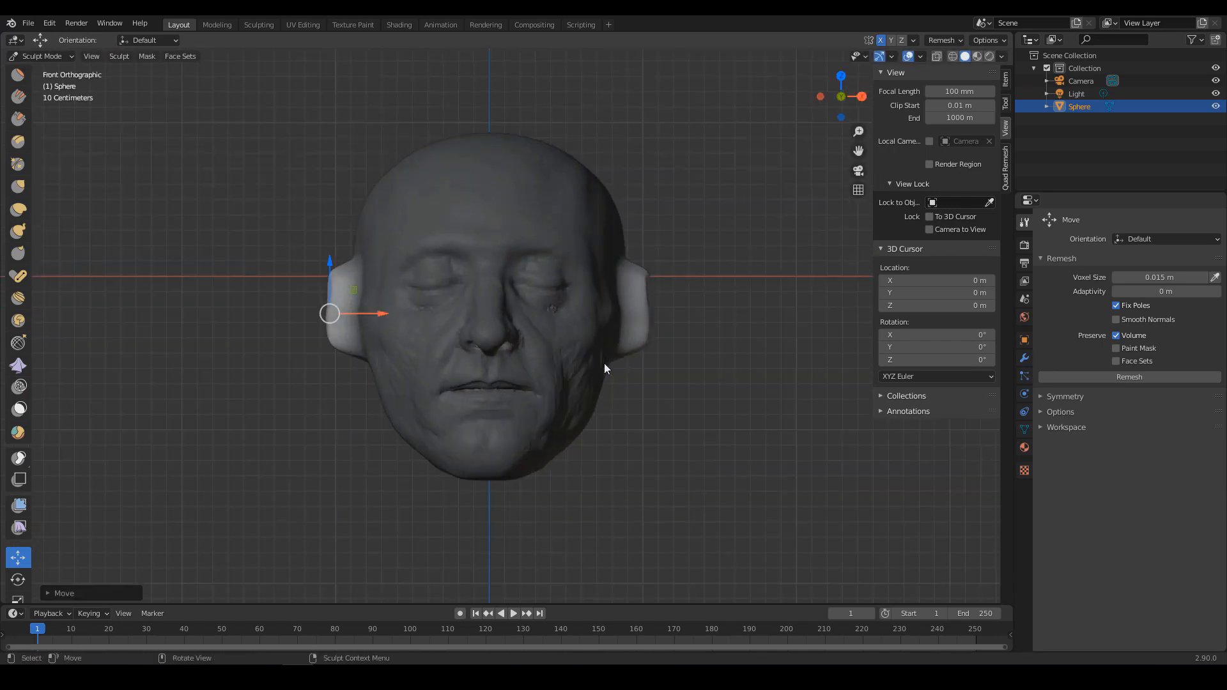
# Shape the upper edge of the extruded ears with the Grab brush at 108 px radius, reducing it to 103 px.
pyautogui.press('g')
pyautogui.press('f')
pyautogui.click(374, 253)
pyautogui.moveTo(350, 261); pyautogui.dragTo(356, 269)
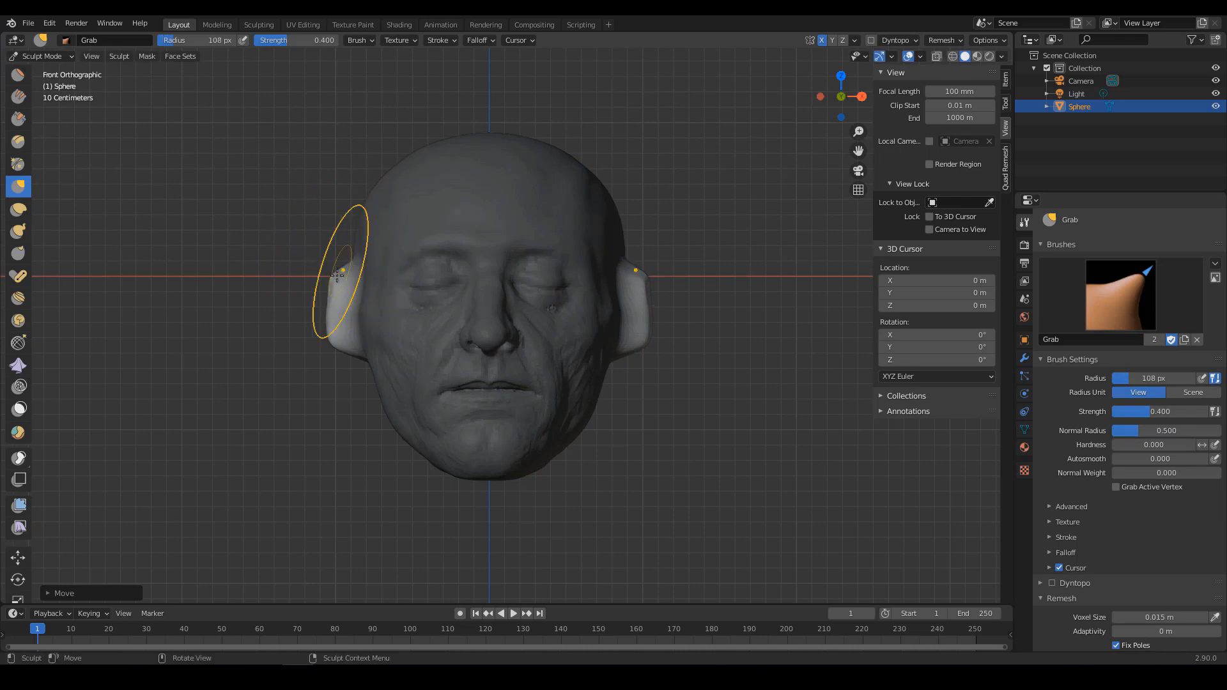
pyautogui.press('f')
pyautogui.click(321, 277)
pyautogui.moveTo(343, 262); pyautogui.dragTo(665, 303, button='middle')
pyautogui.press('f')
pyautogui.click(688, 301)
pyautogui.moveTo(661, 302)
pyautogui.mouseDown()
pyautogui.moveTo(675, 300)
pyautogui.moveTo(511, 268)
pyautogui.mouseUp()
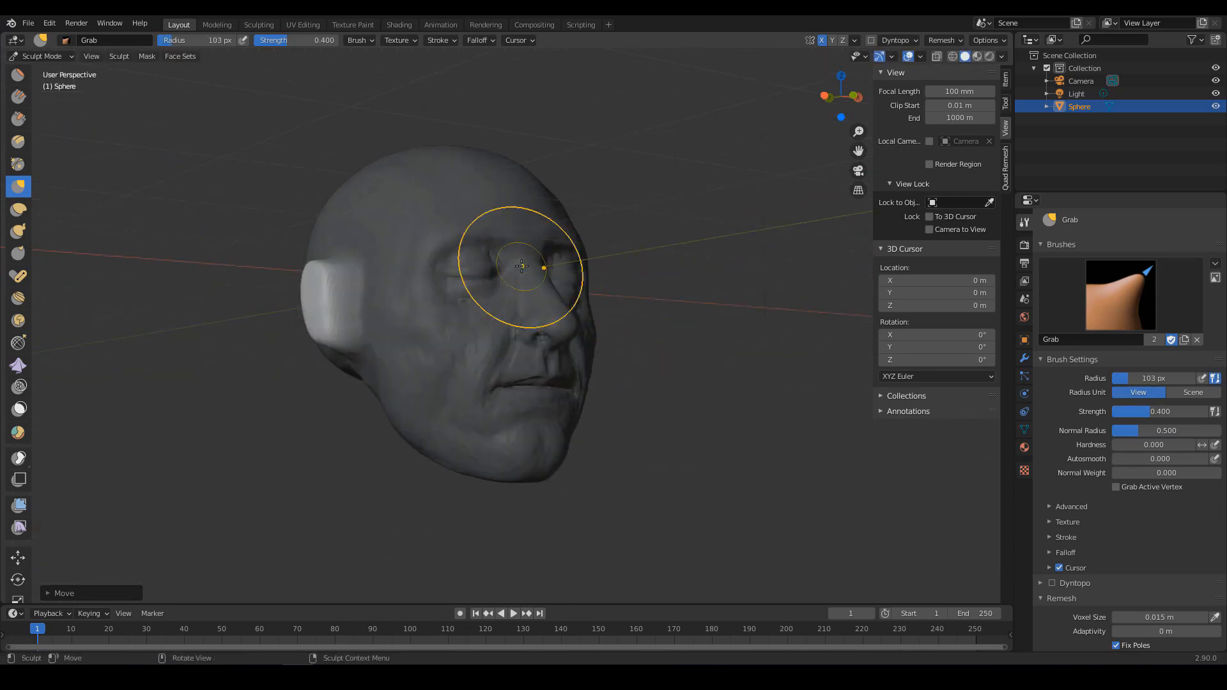
# Clear the mask and carve around the base of the ear with Draw Sharp at 85 px radius.
pyautogui.hotkey('alt', 'm')
pyautogui.keyDown('alt'); pyautogui.moveTo(664, 301); pyautogui.dragTo(611, 276); pyautogui.keyUp('alt')
pyautogui.hotkey('ctrl', 'z')
pyautogui.moveTo(613, 276)
pyautogui.keyDown('ctrl'); pyautogui.keyDown('alt'); pyautogui.mouseDown()
pyautogui.moveTo(726, 297)
pyautogui.moveTo(654, 332)
pyautogui.moveTo(670, 353)
pyautogui.moveTo(613, 329)
pyautogui.moveTo(501, 315)
pyautogui.mouseUp(); pyautogui.keyUp('alt'); pyautogui.keyUp('ctrl')
pyautogui.press('d')
pyautogui.press('f')
pyautogui.click(602, 328)
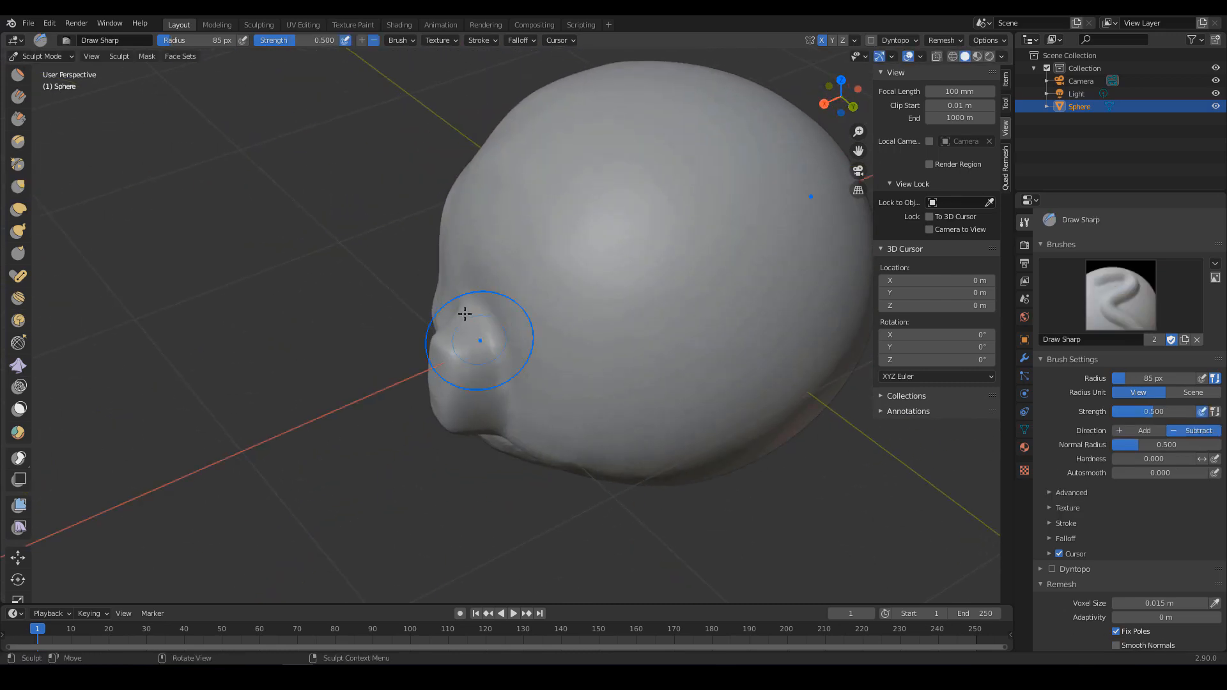
pyautogui.moveTo(503, 367)
pyautogui.keyDown('alt'); pyautogui.mouseDown()
pyautogui.moveTo(599, 324)
pyautogui.moveTo(556, 310)
pyautogui.moveTo(424, 315)
pyautogui.moveTo(581, 302)
pyautogui.moveTo(575, 268)
pyautogui.mouseUp(); pyautogui.keyUp('alt')
pyautogui.scroll(-2, 556, 310)
# Carve a crease between the back of the ear and the skull with Draw Sharp at 46 px radius.
pyautogui.press('f')
pyautogui.click(564, 303)
pyautogui.press('f')
pyautogui.click(578, 300)
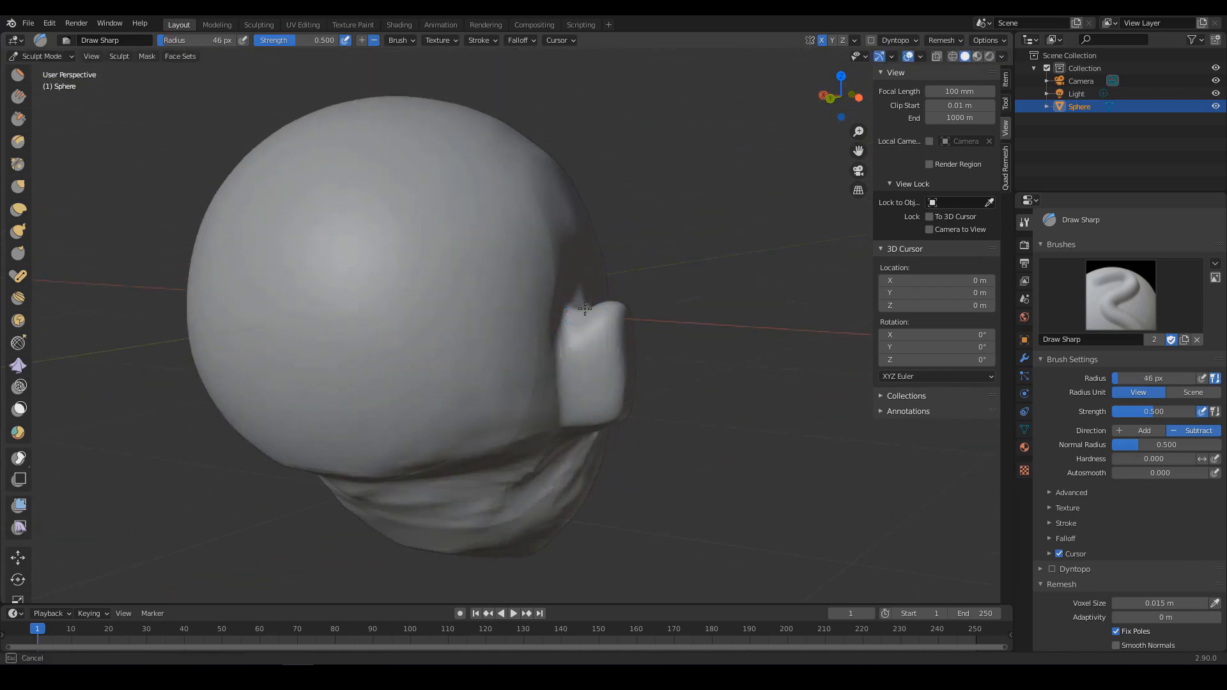
pyautogui.moveTo(581, 329)
pyautogui.keyDown('alt'); pyautogui.mouseDown()
pyautogui.moveTo(588, 305)
pyautogui.moveTo(570, 351)
pyautogui.mouseUp(); pyautogui.keyUp('alt')
pyautogui.keyDown('alt'); pyautogui.moveTo(609, 408); pyautogui.dragTo(579, 438); pyautogui.keyUp('alt')
# Sharpen the crease beneath and around the ear with Draw Sharp at 58 px radius.
pyautogui.press('f')
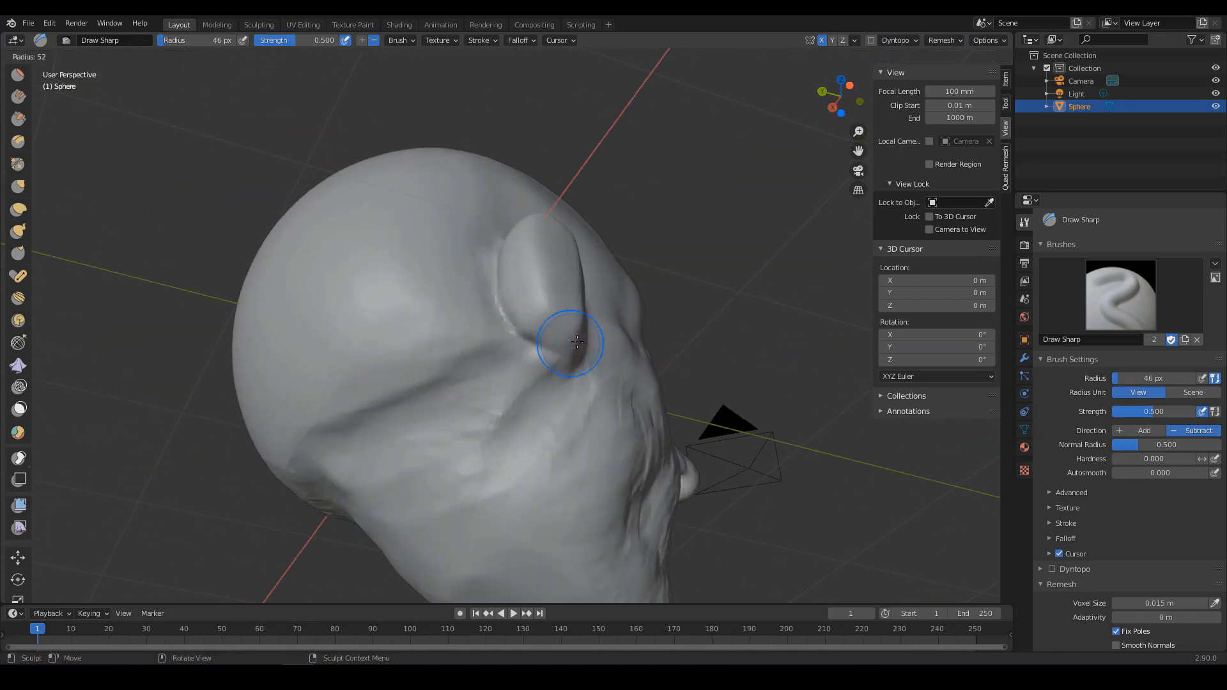
pyautogui.click(606, 339)
pyautogui.moveTo(602, 339)
pyautogui.keyDown('alt'); pyautogui.mouseDown()
pyautogui.moveTo(541, 328)
pyautogui.moveTo(473, 349)
pyautogui.mouseUp(); pyautogui.keyUp('alt')
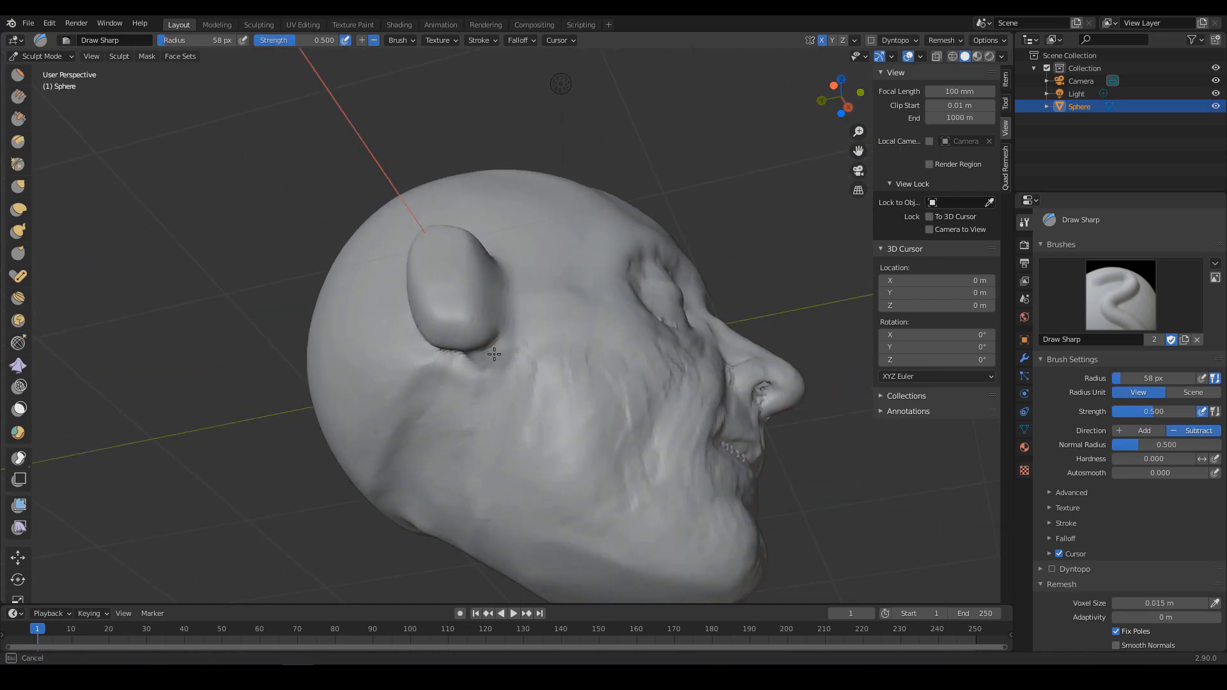
pyautogui.moveTo(550, 329)
pyautogui.keyDown('alt'); pyautogui.mouseDown()
pyautogui.moveTo(526, 364)
pyautogui.moveTo(492, 378)
pyautogui.moveTo(515, 324)
pyautogui.moveTo(505, 342)
pyautogui.moveTo(429, 309)
pyautogui.mouseUp(); pyautogui.keyUp('alt')
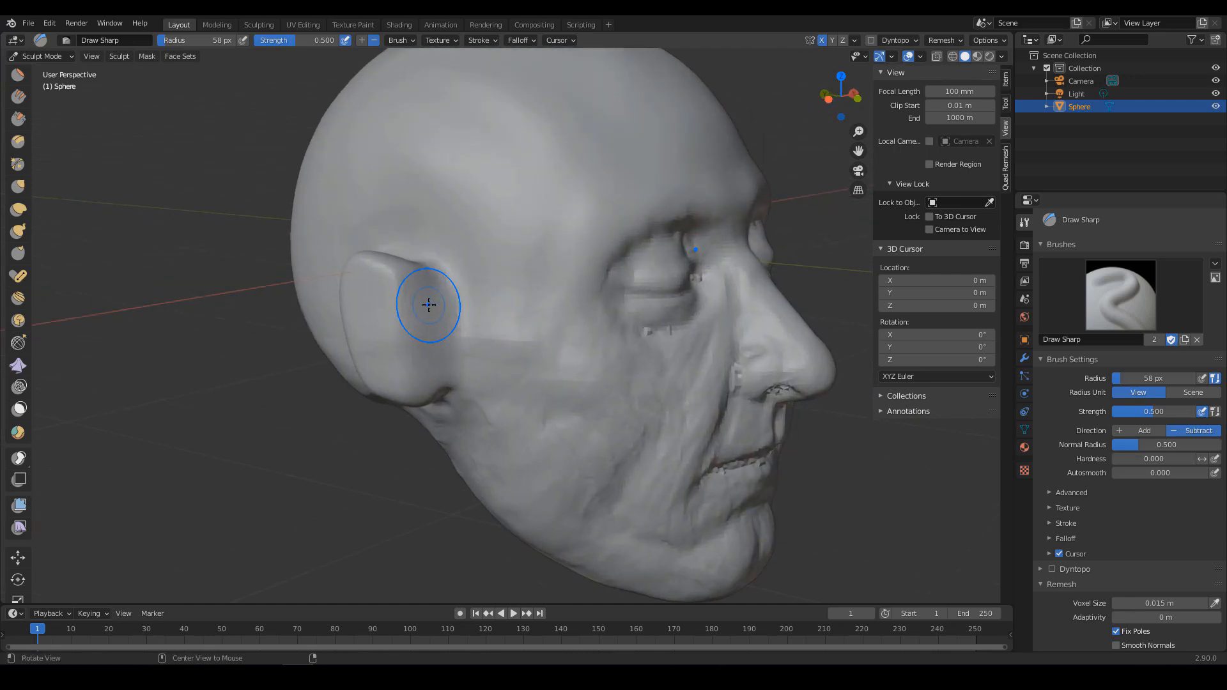
# Flatten the ear surfaces with the Flatten/Contrast brush at 88 px radius, varying it to 73 px and 82 px.
pyautogui.hotkey('shift', 't')
pyautogui.keyDown('alt'); pyautogui.moveTo(393, 330); pyautogui.dragTo(410, 296); pyautogui.keyUp('alt')
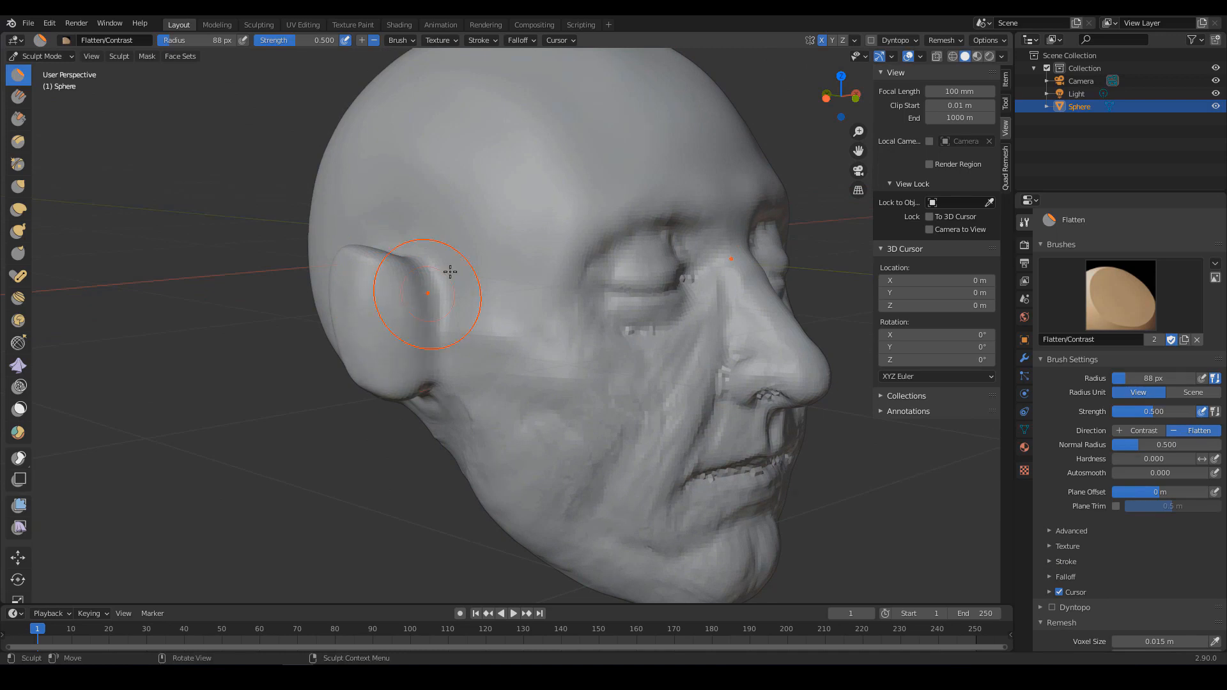
pyautogui.keyDown('alt'); pyautogui.moveTo(485, 275); pyautogui.dragTo(446, 276); pyautogui.keyUp('alt')
pyautogui.moveTo(447, 276)
pyautogui.keyDown('ctrl'); pyautogui.keyDown('alt'); pyautogui.mouseDown()
pyautogui.moveTo(447, 306)
pyautogui.moveTo(402, 289)
pyautogui.moveTo(383, 313)
pyautogui.mouseUp(); pyautogui.keyUp('alt'); pyautogui.keyUp('ctrl')
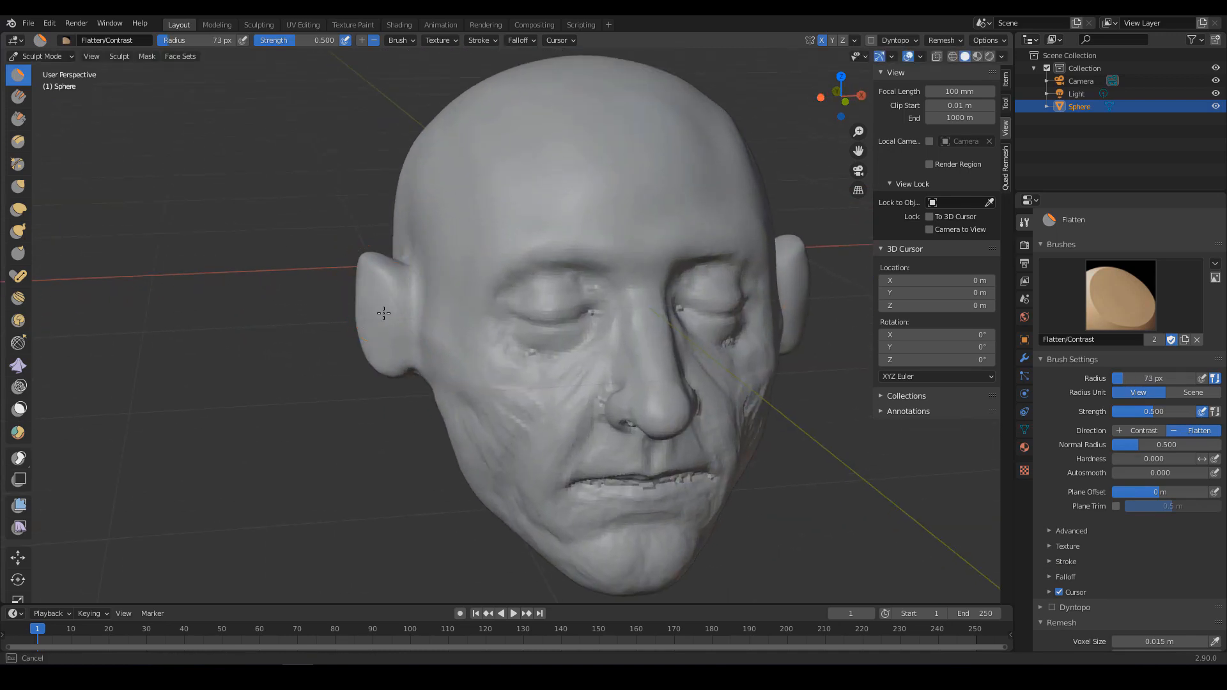
pyautogui.keyDown('ctrl'); pyautogui.keyDown('alt'); pyautogui.moveTo(471, 342); pyautogui.dragTo(466, 409); pyautogui.keyUp('alt'); pyautogui.keyUp('ctrl')
pyautogui.keyDown('alt'); pyautogui.moveTo(466, 358); pyautogui.dragTo(415, 348); pyautogui.keyUp('alt')
pyautogui.moveTo(694, 319)
pyautogui.keyDown('ctrl'); pyautogui.keyDown('alt'); pyautogui.mouseDown()
pyautogui.moveTo(702, 289)
pyautogui.moveTo(545, 306)
pyautogui.moveTo(603, 294)
pyautogui.moveTo(584, 277)
pyautogui.mouseUp(); pyautogui.keyUp('alt'); pyautogui.keyUp('ctrl')
pyautogui.press('f')
pyautogui.click(652, 294)
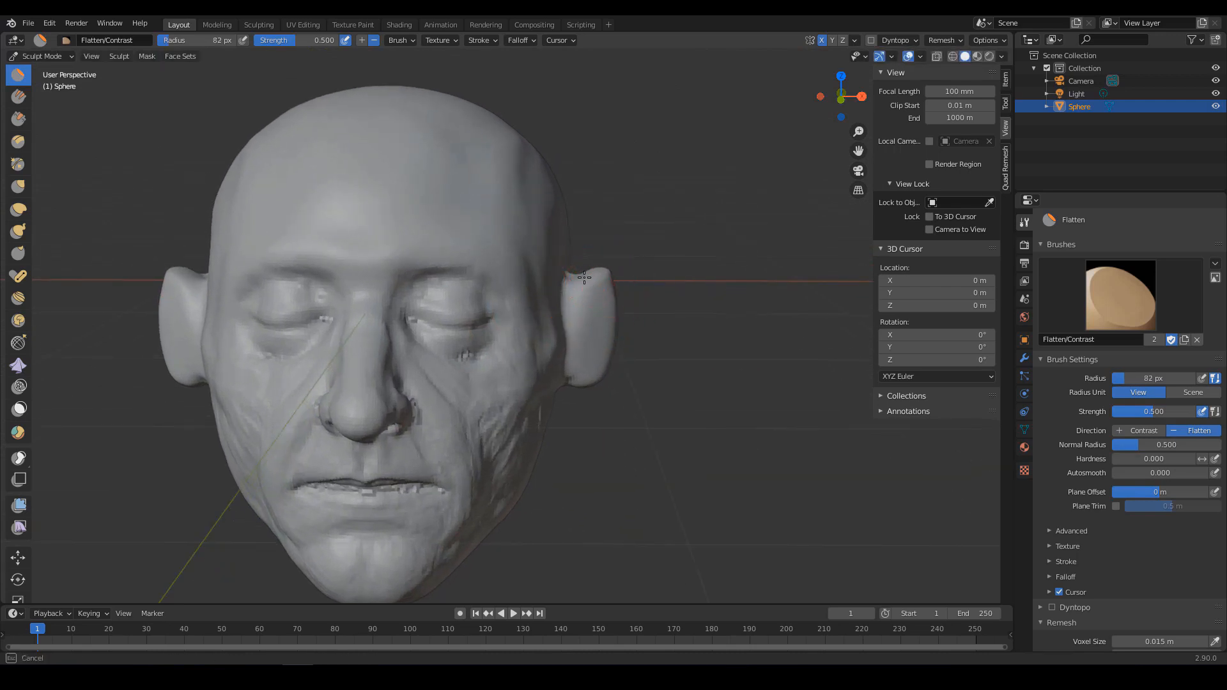
pyautogui.moveTo(615, 298); pyautogui.dragTo(626, 297, button='middle')
# Adjust the top outline of both ears with the Grab brush at 93 px radius.
pyautogui.press('g')
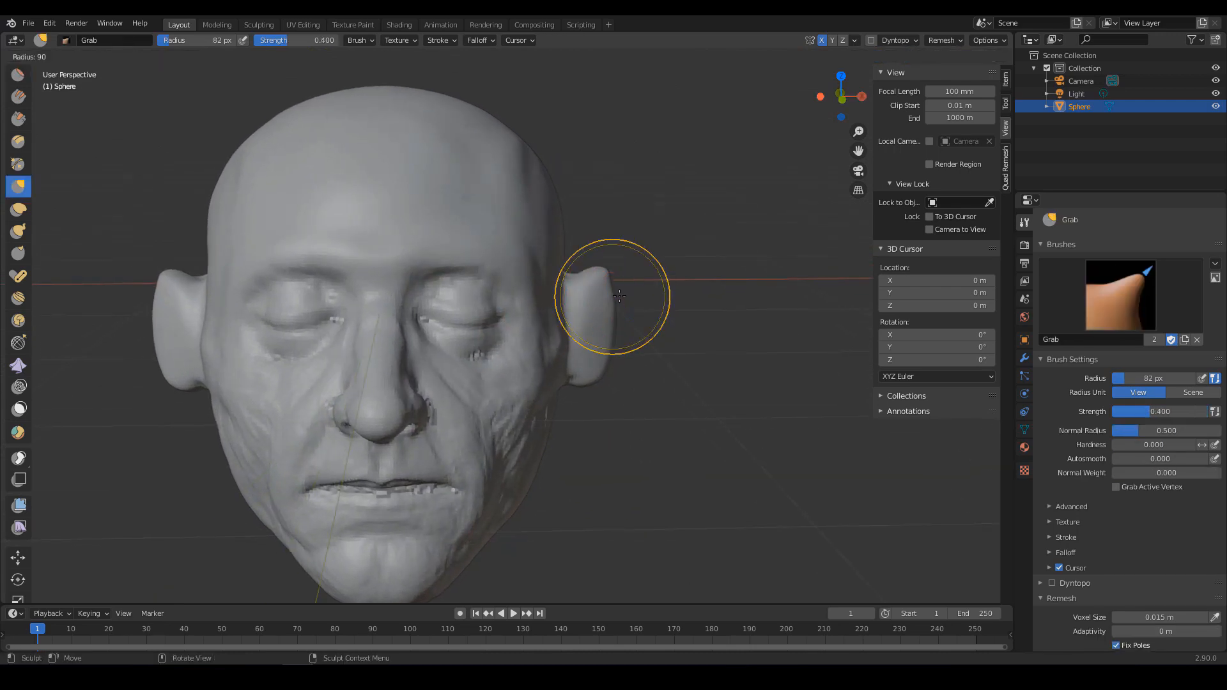
pyautogui.moveTo(604, 293)
pyautogui.mouseDown()
pyautogui.moveTo(580, 281)
pyautogui.moveTo(590, 278)
pyautogui.mouseUp()
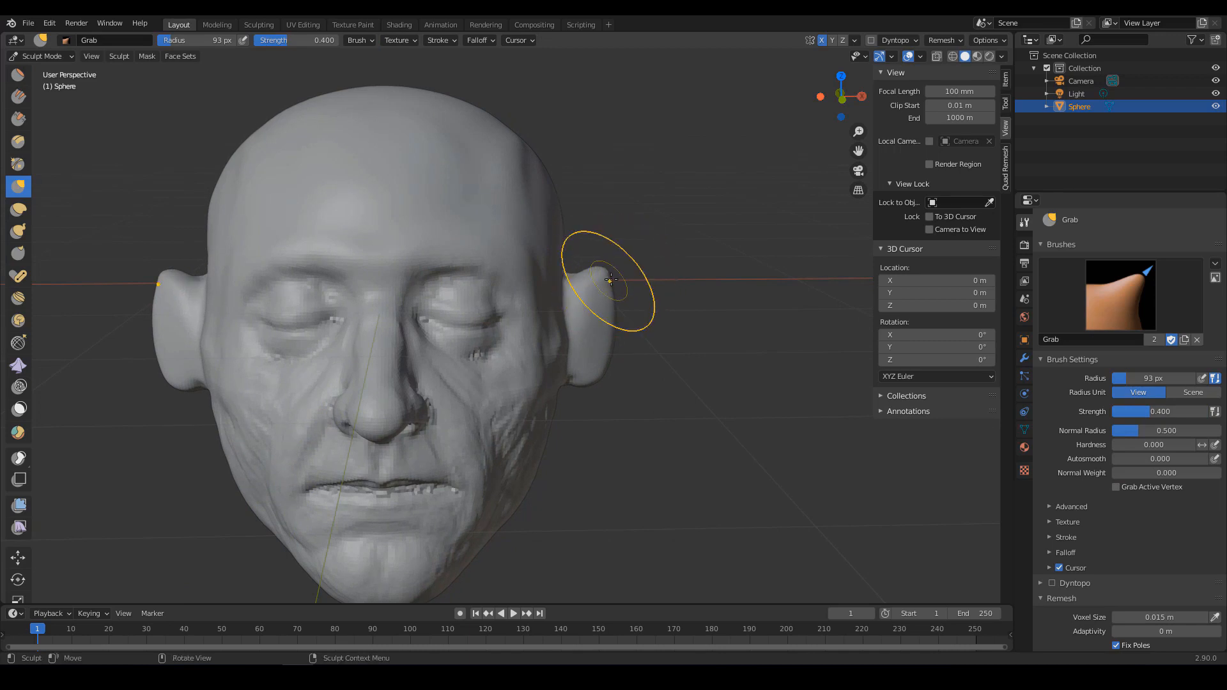
pyautogui.moveTo(633, 281)
pyautogui.keyDown('shift'); pyautogui.mouseDown(button='middle')
pyautogui.moveTo(732, 287)
pyautogui.moveTo(766, 303)
pyautogui.mouseUp(button='middle'); pyautogui.keyUp('shift')
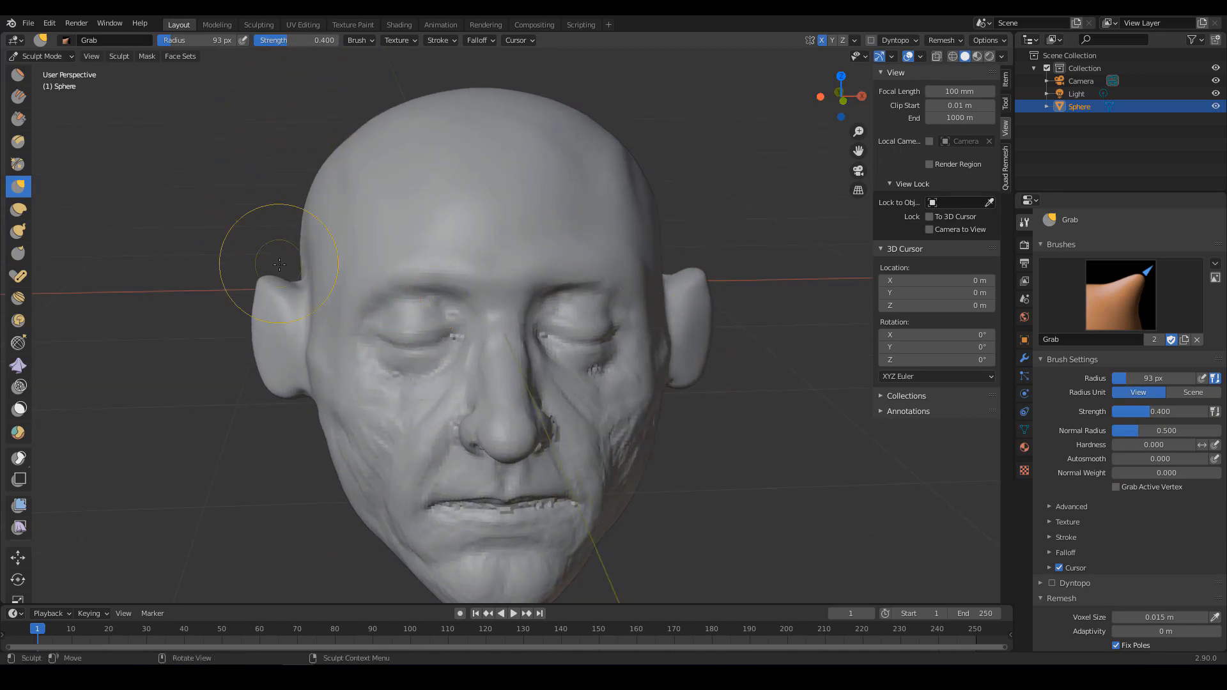
pyautogui.moveTo(280, 264); pyautogui.dragTo(277, 298)
pyautogui.scroll(-1, 281, 160)
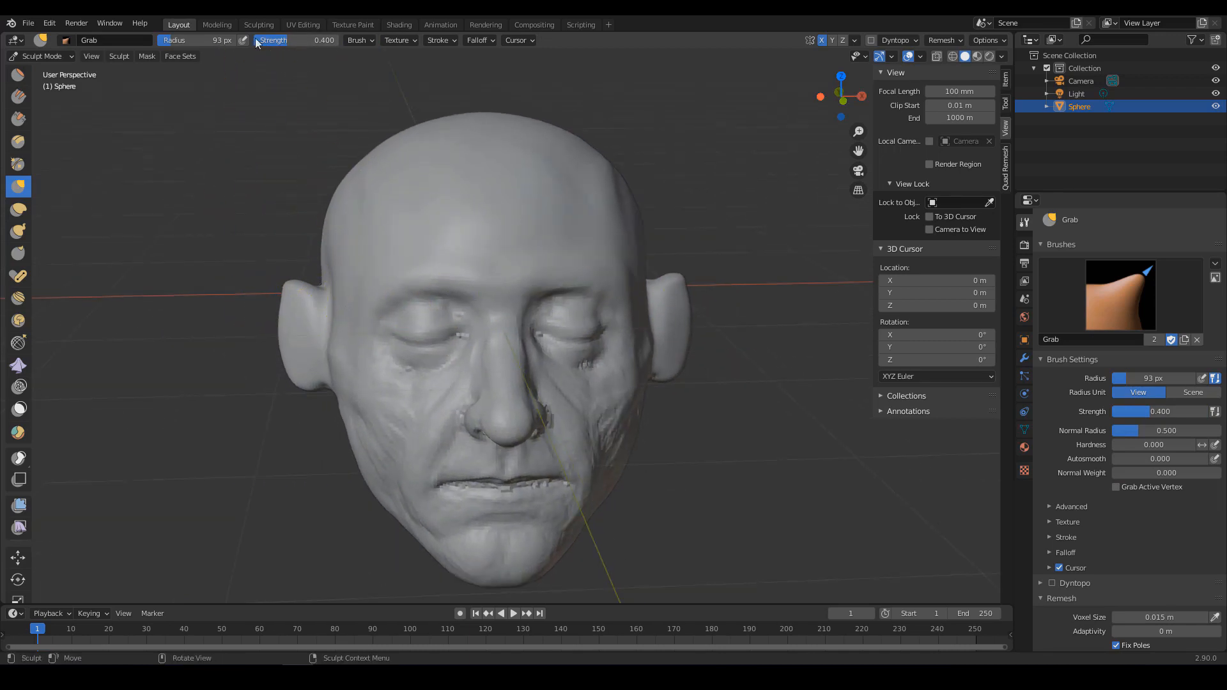
# Raise the Grab brush strength to 0.511 and pull the upper and outer edges of the ears into shape.
pyautogui.moveTo(286, 43); pyautogui.dragTo(301, 41)
pyautogui.moveTo(311, 287); pyautogui.dragTo(307, 285)
pyautogui.moveTo(299, 289); pyautogui.dragTo(294, 288)
pyautogui.moveTo(291, 313); pyautogui.dragTo(285, 314)
pyautogui.scroll(-1, 364, 348)
pyautogui.moveTo(672, 289)
pyautogui.keyDown('shift'); pyautogui.mouseDown(button='middle')
pyautogui.moveTo(643, 232)
pyautogui.moveTo(659, 230)
pyautogui.mouseUp(button='middle'); pyautogui.keyUp('shift')
pyautogui.scroll(1, 485, 275)
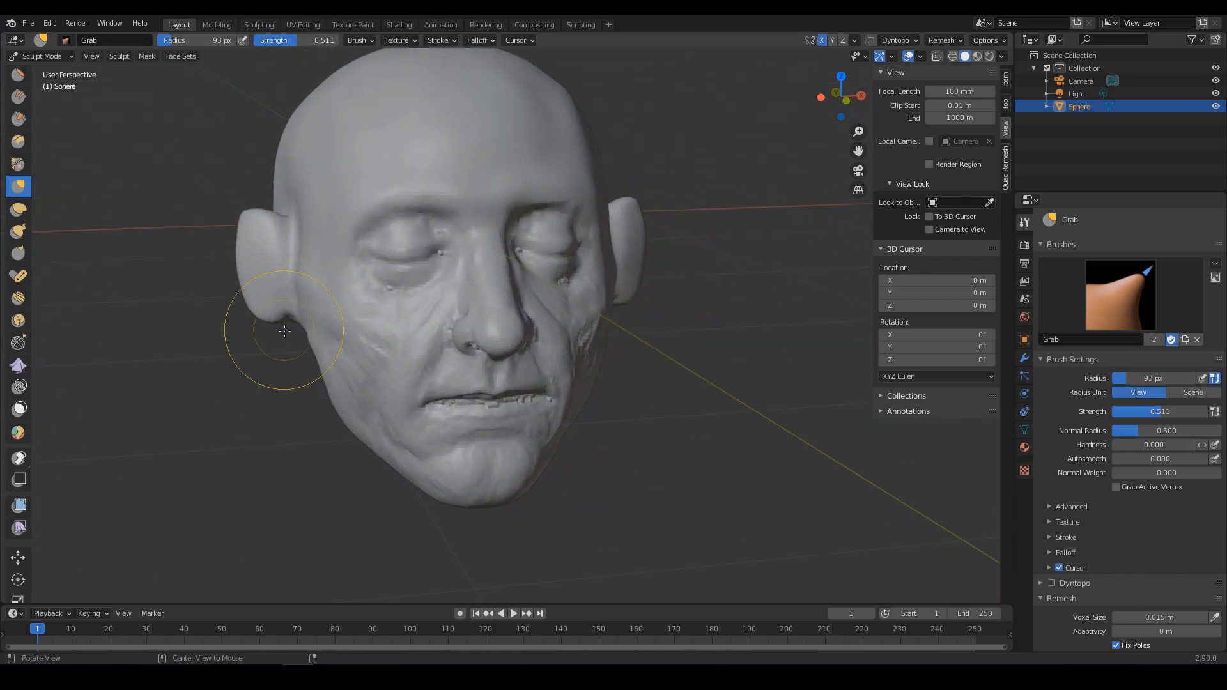
# Reshape the lower part of the ears with the Grab brush at 129 px radius.
pyautogui.press('f')
pyautogui.click(385, 328)
pyautogui.moveTo(272, 319); pyautogui.dragTo(288, 331)
pyautogui.scroll(-2, 447, 339)
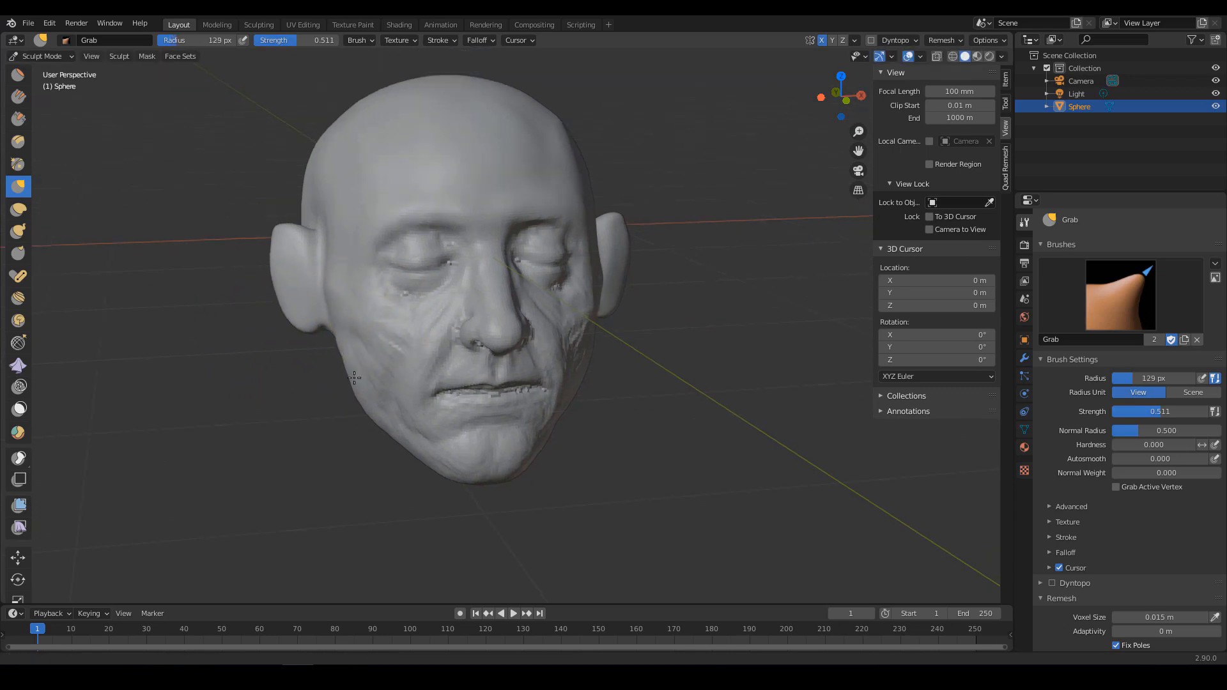
pyautogui.keyDown('alt'); pyautogui.moveTo(543, 352); pyautogui.dragTo(441, 356); pyautogui.keyUp('alt')
# Build up the rear jaw area below the ear with the Draw brush at 96 px radius and 0.394 strength.
pyautogui.scroll(1, 511, 333)
pyautogui.keyDown('alt'); pyautogui.moveTo(609, 310); pyautogui.dragTo(687, 296); pyautogui.keyUp('alt')
pyautogui.moveTo(356, 324)
pyautogui.keyDown('alt'); pyautogui.keyDown('shift'); pyautogui.mouseDown()
pyautogui.moveTo(466, 337)
pyautogui.moveTo(450, 340)
pyautogui.mouseUp(); pyautogui.keyUp('shift'); pyautogui.keyUp('alt')
pyautogui.press('x')
pyautogui.press('f')
pyautogui.click(419, 357)
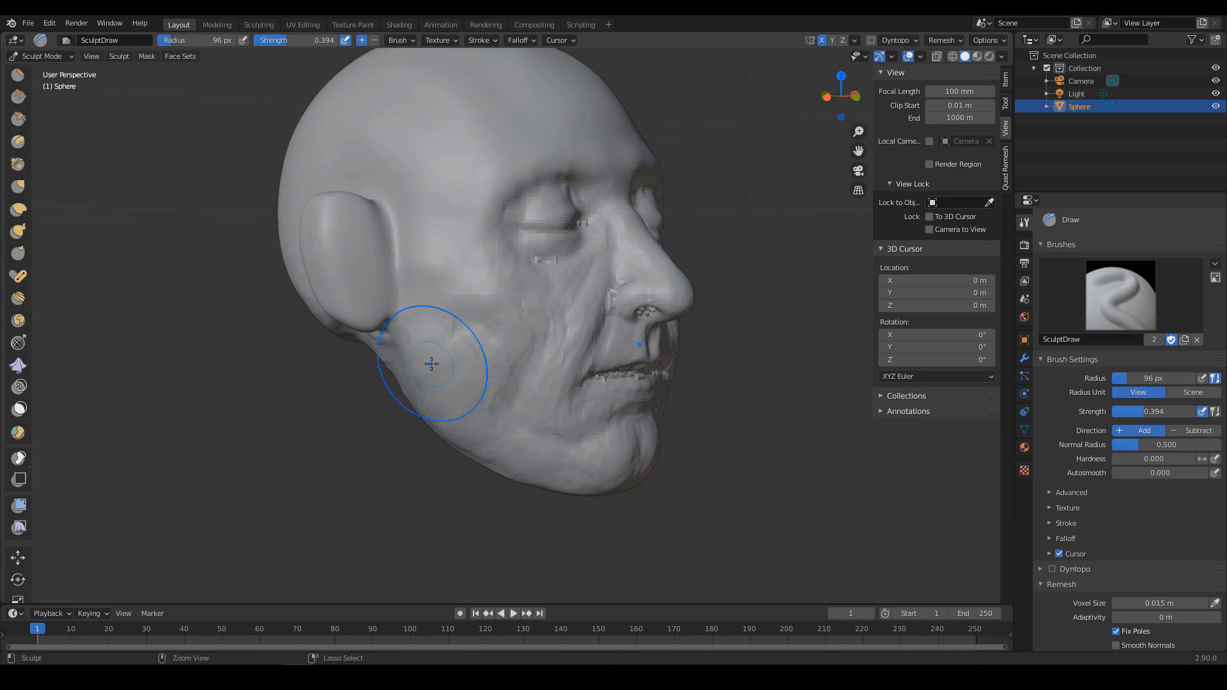
pyautogui.moveTo(429, 410)
pyautogui.keyDown('alt'); pyautogui.mouseDown()
pyautogui.moveTo(514, 444)
pyautogui.moveTo(427, 422)
pyautogui.moveTo(460, 416)
pyautogui.moveTo(424, 403)
pyautogui.moveTo(463, 403)
pyautogui.mouseUp(); pyautogui.keyUp('alt')
pyautogui.press('f')
pyautogui.click(411, 402)
# Adjust the jawline below the ear with the Grab brush at 76 px radius.
pyautogui.press('g')
pyautogui.moveTo(467, 403)
pyautogui.keyDown('alt'); pyautogui.mouseDown()
pyautogui.moveTo(351, 415)
pyautogui.moveTo(390, 381)
pyautogui.mouseUp(); pyautogui.keyUp('alt')
pyautogui.press('f')
pyautogui.click(476, 387)
pyautogui.press('f')
pyautogui.click(499, 384)
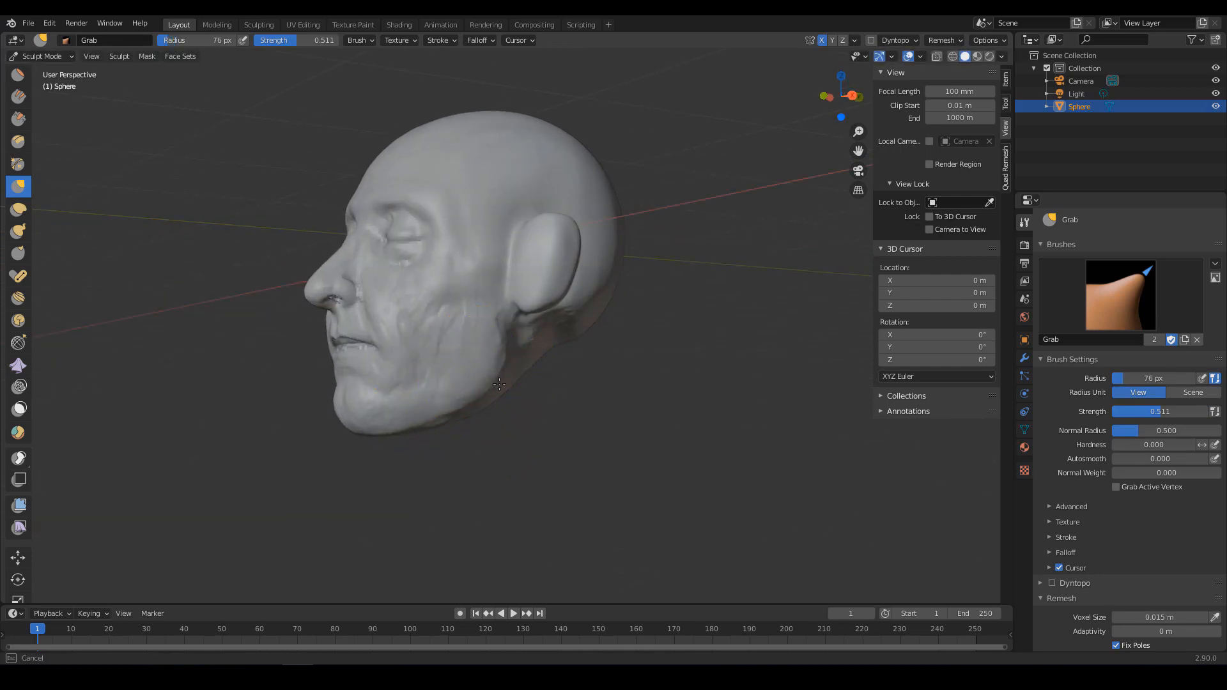
pyautogui.moveTo(494, 400)
pyautogui.keyDown('alt'); pyautogui.mouseDown()
pyautogui.moveTo(594, 425)
pyautogui.moveTo(643, 415)
pyautogui.mouseUp(); pyautogui.keyUp('alt')
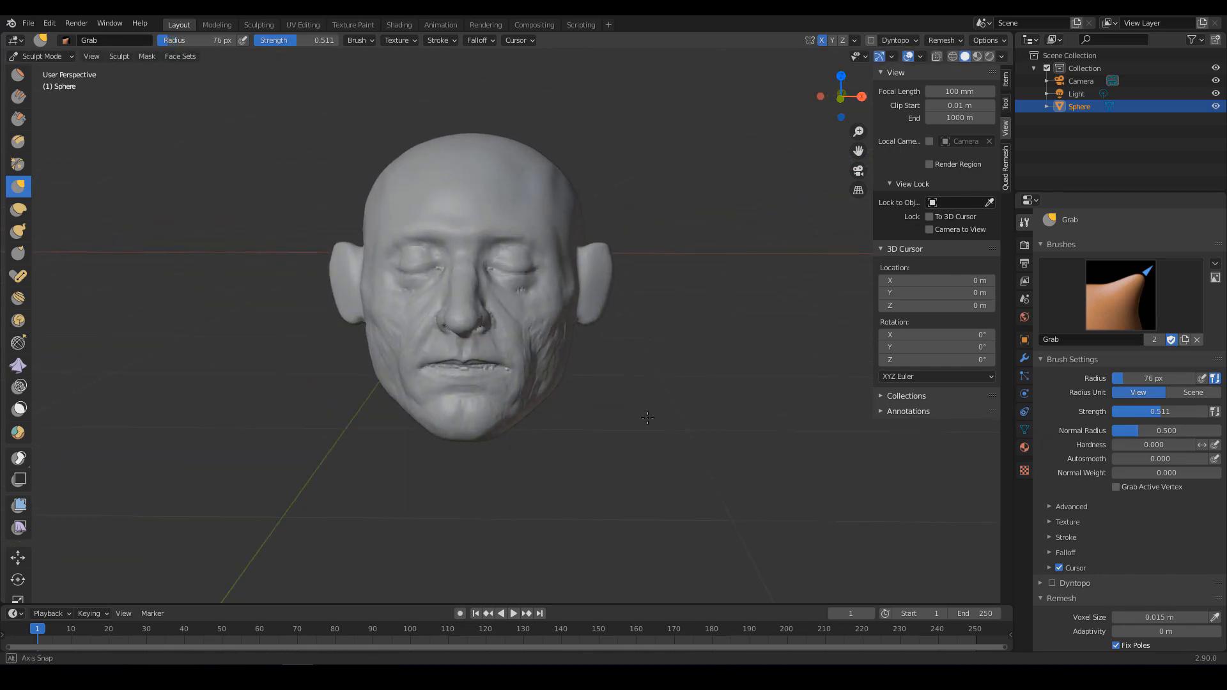
pyautogui.keyDown('ctrl'); pyautogui.keyDown('alt'); pyautogui.moveTo(473, 460); pyautogui.dragTo(474, 421); pyautogui.keyUp('alt'); pyautogui.keyUp('ctrl')
# Refine the outward shape and angle of the ears with the Grab brush at 98 px radius.
pyautogui.keyDown('alt'); pyautogui.moveTo(448, 435); pyautogui.dragTo(503, 447); pyautogui.keyUp('alt')
pyautogui.press('f')
pyautogui.click(500, 440)
pyautogui.keyDown('alt'); pyautogui.moveTo(565, 465); pyautogui.dragTo(524, 470); pyautogui.keyUp('alt')
pyautogui.moveTo(285, 271); pyautogui.dragTo(295, 277)
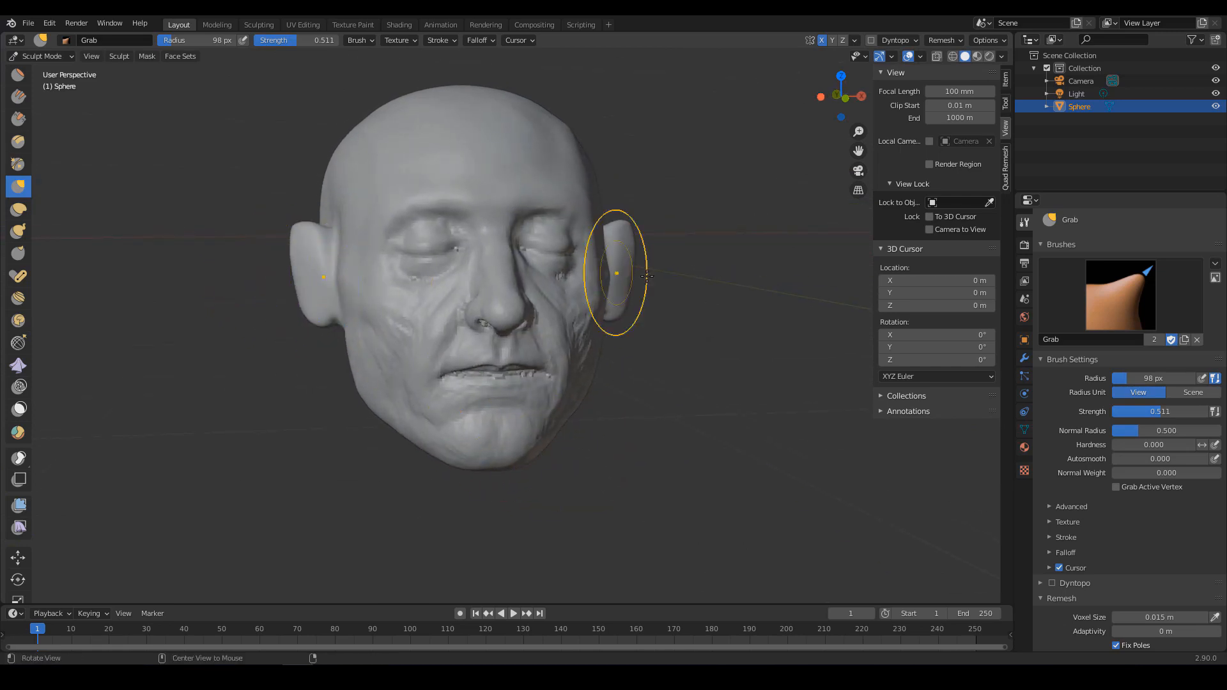
pyautogui.moveTo(646, 276)
pyautogui.keyDown('alt'); pyautogui.mouseDown()
pyautogui.moveTo(630, 278)
pyautogui.moveTo(646, 279)
pyautogui.mouseUp(); pyautogui.keyUp('alt')
# Scrape the outer face of the ear flat with the Scrape/Peaks brush at 98 px radius and full strength.
pyautogui.keyDown('ctrl'); pyautogui.keyDown('alt'); pyautogui.moveTo(435, 338); pyautogui.dragTo(504, 299); pyautogui.keyUp('alt'); pyautogui.keyUp('ctrl')
pyautogui.hotkey('shift', 't')
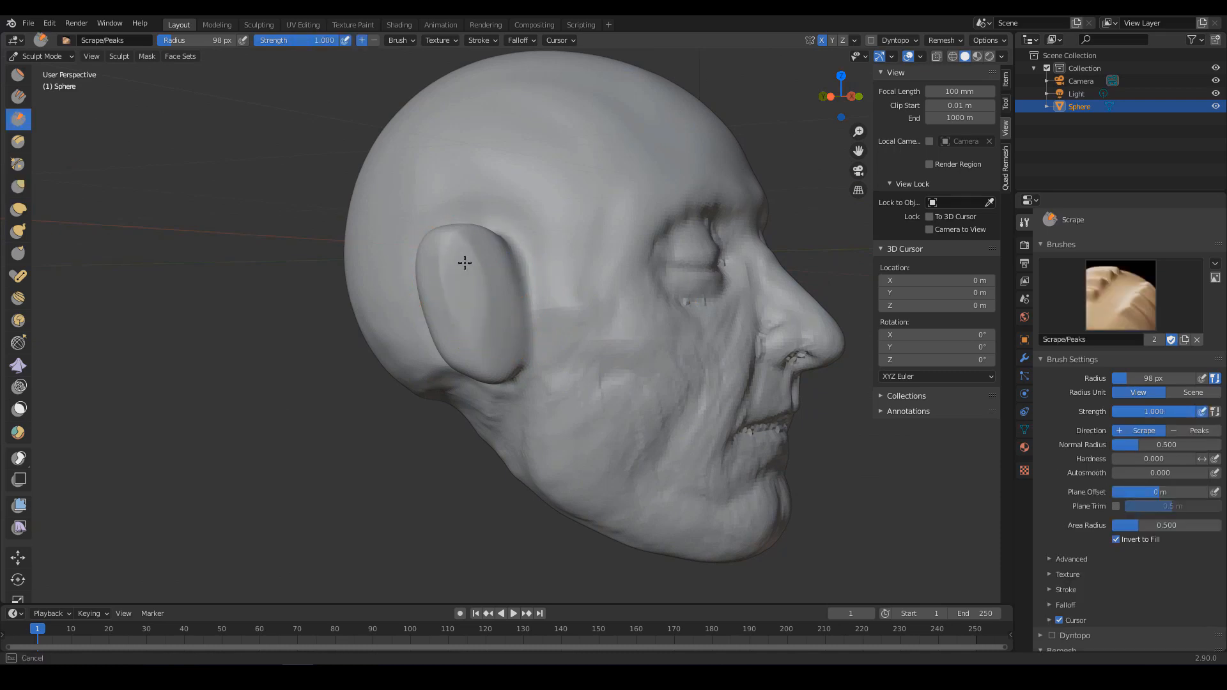
pyautogui.moveTo(537, 285)
pyautogui.keyDown('alt'); pyautogui.mouseDown()
pyautogui.moveTo(417, 298)
pyautogui.moveTo(393, 352)
pyautogui.mouseUp(); pyautogui.keyUp('alt')
pyautogui.moveTo(396, 351)
pyautogui.keyDown('alt'); pyautogui.mouseDown()
pyautogui.moveTo(423, 330)
pyautogui.moveTo(503, 307)
pyautogui.moveTo(432, 286)
pyautogui.mouseUp(); pyautogui.keyUp('alt')
# Carve the inner folds and ear canal with Draw Sharp, reducing the radius from 58 px to 38 px.
pyautogui.press('d')
pyautogui.press('f')
pyautogui.click(461, 288)
pyautogui.press('f')
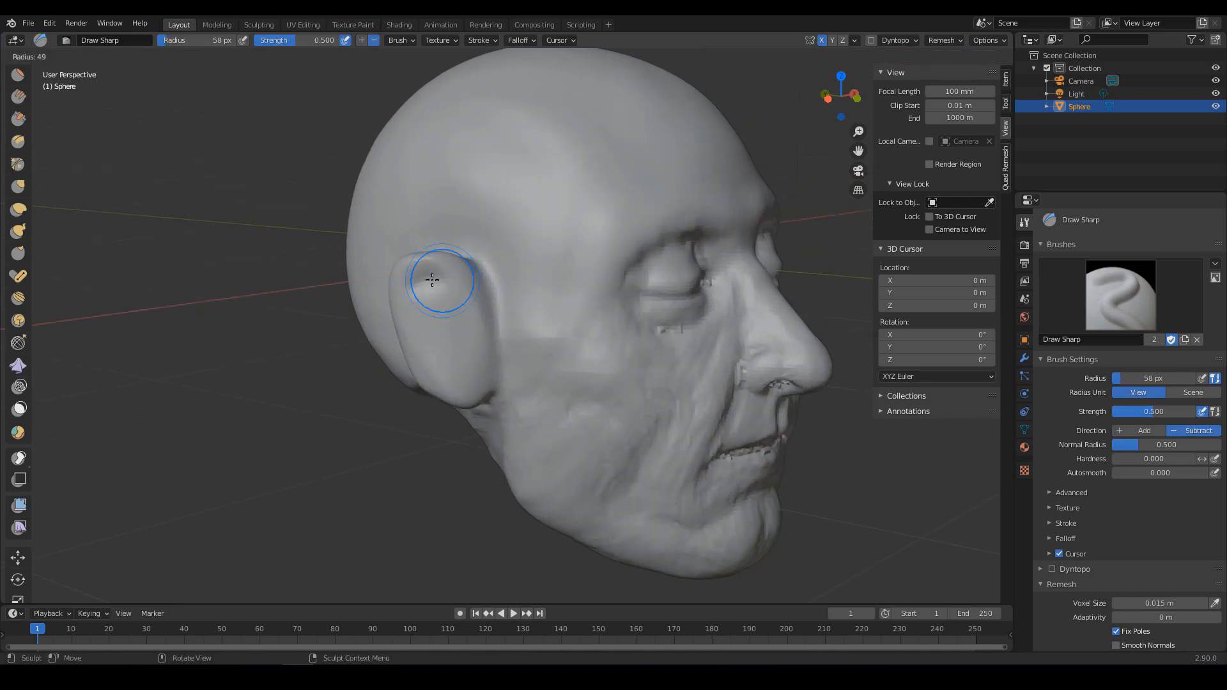
pyautogui.click(459, 292)
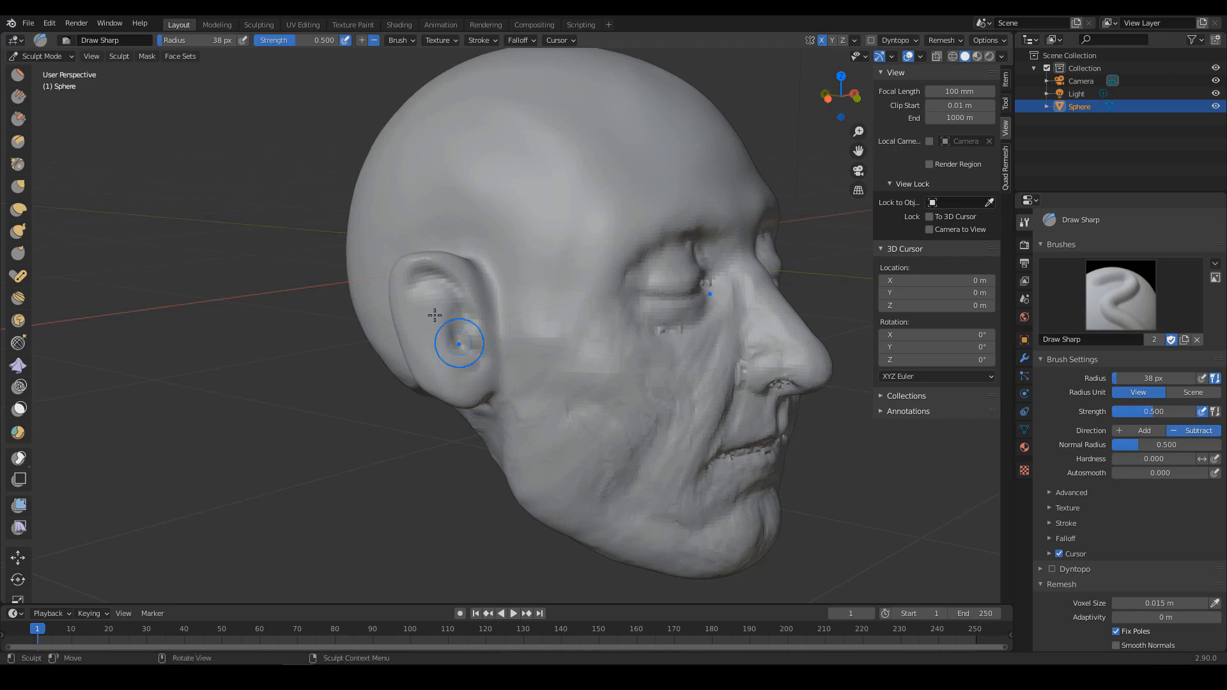
pyautogui.moveTo(426, 329)
pyautogui.mouseDown()
pyautogui.moveTo(421, 287)
pyautogui.moveTo(438, 282)
pyautogui.moveTo(441, 374)
pyautogui.mouseUp()
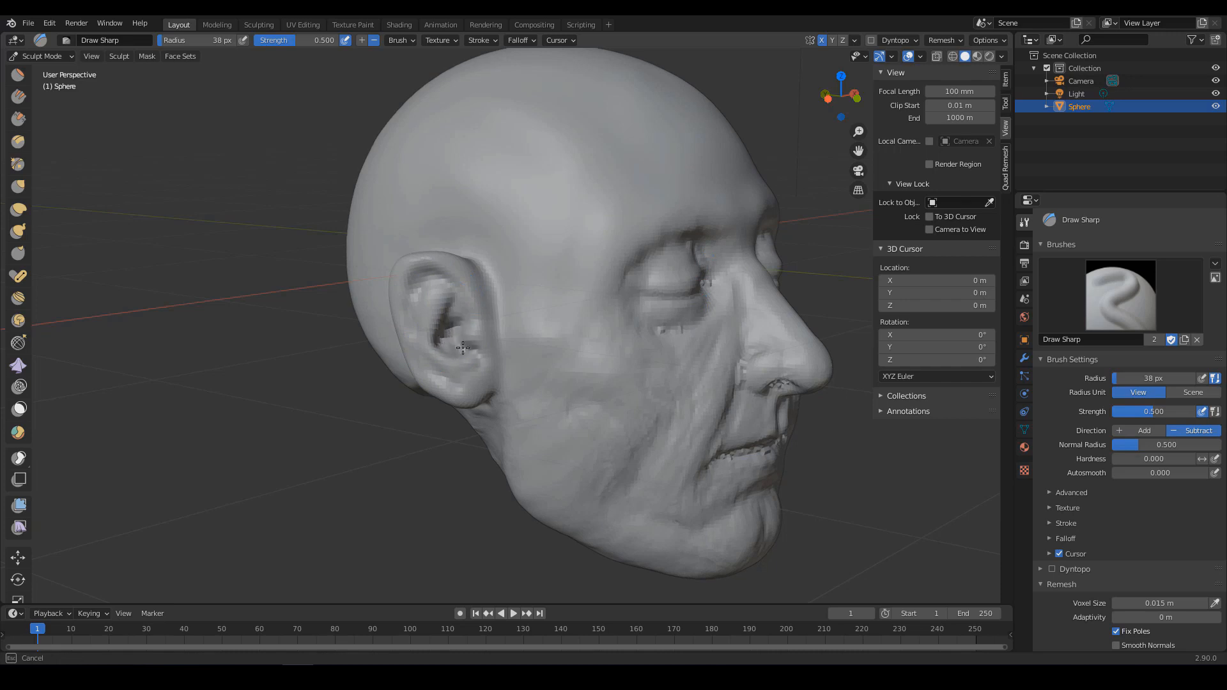
# Deepen the ear's rim groove and canal with Draw Sharp at 38 px radius, reducing it to 33 px.
pyautogui.moveTo(477, 331); pyautogui.dragTo(507, 289, button='middle')
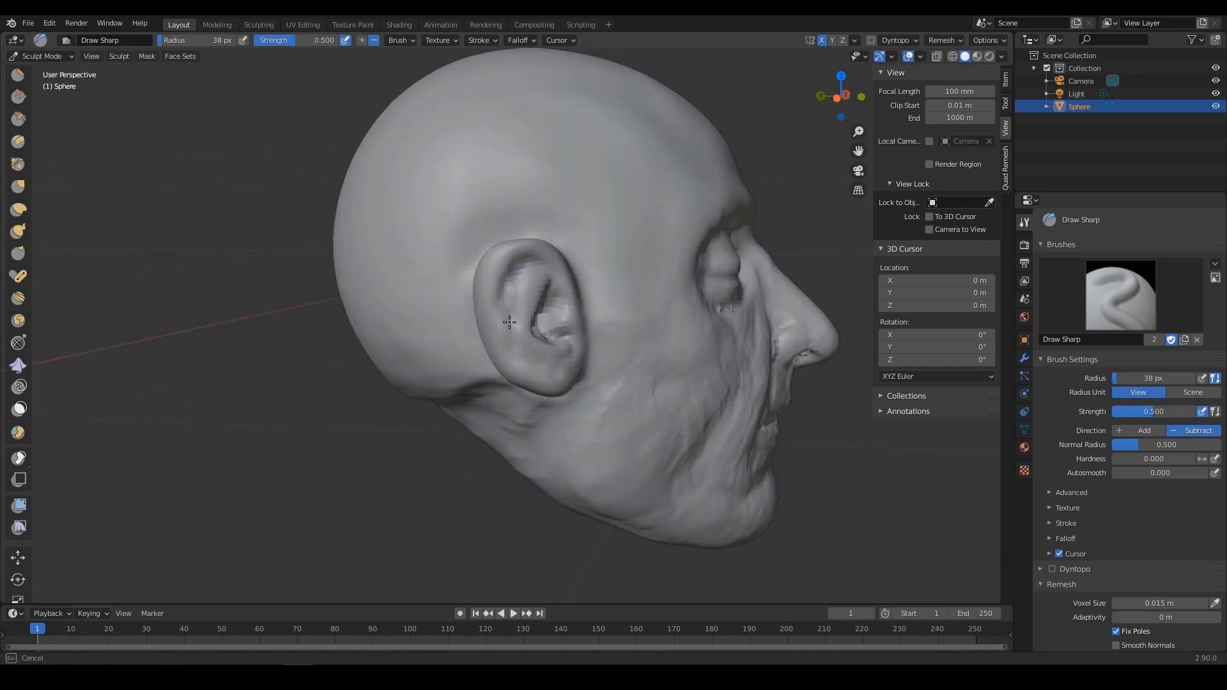
pyautogui.moveTo(509, 342)
pyautogui.mouseDown(button='middle')
pyautogui.moveTo(528, 334)
pyautogui.moveTo(450, 288)
pyautogui.moveTo(411, 241)
pyautogui.moveTo(425, 353)
pyautogui.moveTo(467, 307)
pyautogui.moveTo(523, 298)
pyautogui.moveTo(520, 311)
pyautogui.moveTo(451, 292)
pyautogui.mouseUp(button='middle')
pyautogui.moveTo(451, 293); pyautogui.dragTo(421, 252)
pyautogui.moveTo(420, 273); pyautogui.dragTo(447, 277, button='middle')
pyautogui.moveTo(447, 278); pyautogui.dragTo(422, 282)
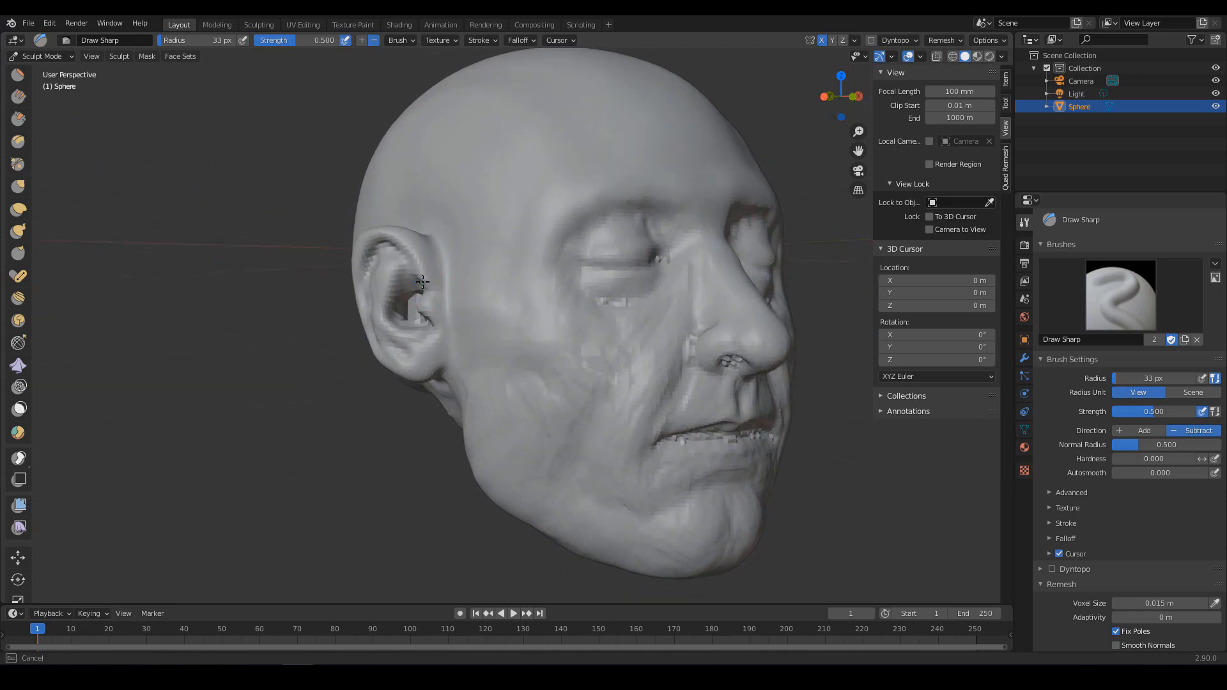
# Build up the cheekbone ridge running forward from the ear with Clay Strips at 62 px radius.
pyautogui.moveTo(418, 279)
pyautogui.mouseDown(button='middle')
pyautogui.moveTo(487, 296)
pyautogui.moveTo(433, 323)
pyautogui.moveTo(473, 307)
pyautogui.moveTo(501, 344)
pyautogui.moveTo(471, 367)
pyautogui.moveTo(517, 373)
pyautogui.mouseUp(button='middle')
pyautogui.press('c')
pyautogui.moveTo(510, 381); pyautogui.dragTo(508, 387)
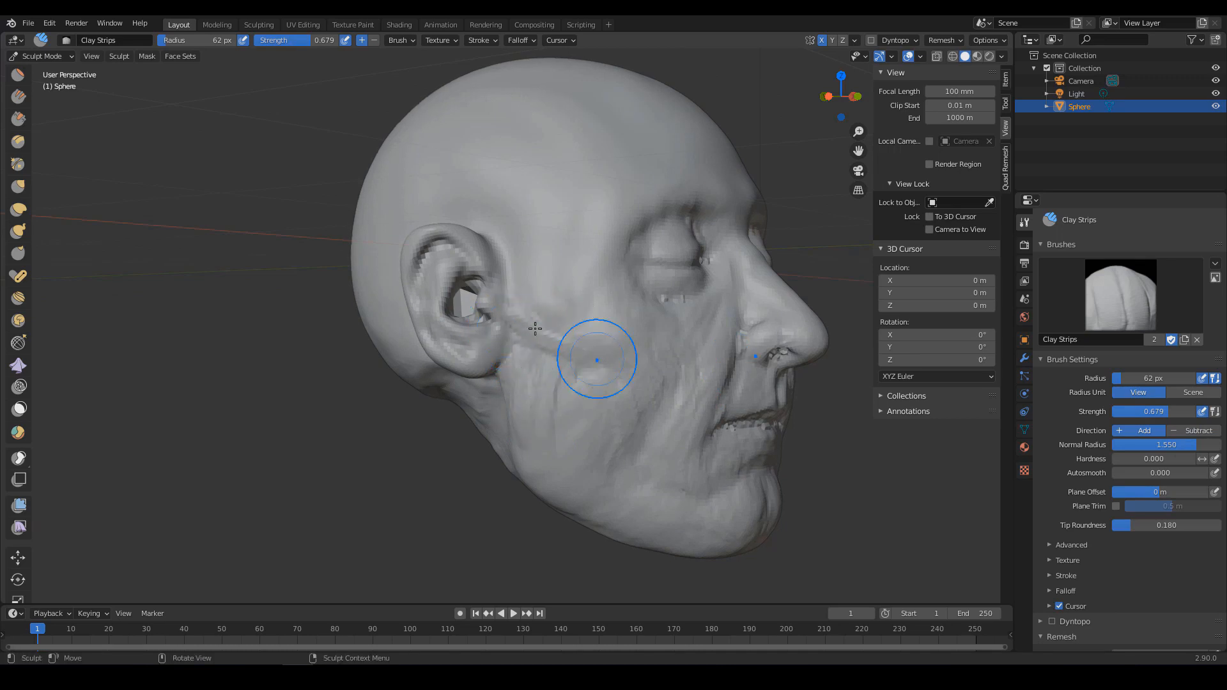
pyautogui.moveTo(624, 376); pyautogui.dragTo(604, 351, button='middle')
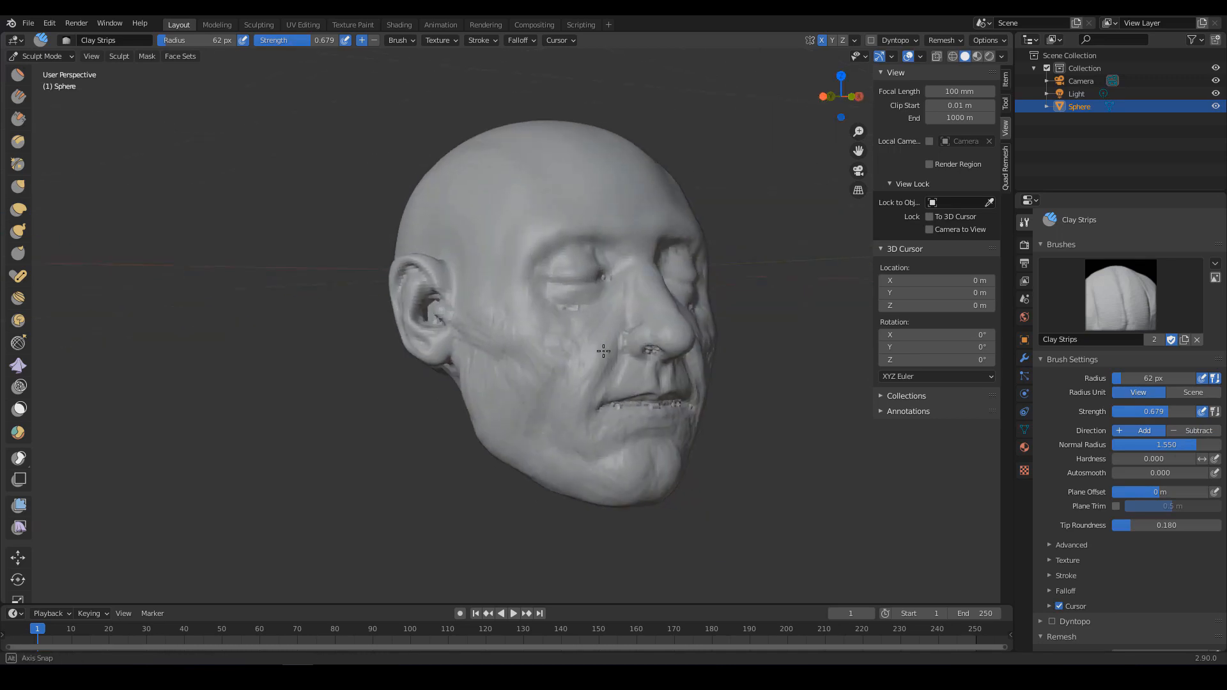
# Define the crease where the front of the ear meets the head with Draw Sharp at 46 px radius.
pyautogui.moveTo(474, 341)
pyautogui.mouseDown(button='middle')
pyautogui.moveTo(520, 370)
pyautogui.moveTo(569, 346)
pyautogui.moveTo(536, 320)
pyautogui.moveTo(540, 332)
pyautogui.moveTo(631, 331)
pyautogui.mouseUp(button='middle')
pyautogui.keyDown('ctrl'); pyautogui.keyDown('alt'); pyautogui.moveTo(631, 332); pyautogui.dragTo(623, 292); pyautogui.keyUp('alt'); pyautogui.keyUp('ctrl')
pyautogui.keyDown('alt'); pyautogui.keyDown('shift'); pyautogui.moveTo(369, 304); pyautogui.dragTo(548, 345); pyautogui.keyUp('shift'); pyautogui.keyUp('alt')
pyautogui.moveTo(548, 345)
pyautogui.keyDown('ctrl'); pyautogui.keyDown('alt'); pyautogui.mouseDown()
pyautogui.moveTo(548, 313)
pyautogui.moveTo(552, 327)
pyautogui.moveTo(528, 329)
pyautogui.moveTo(534, 344)
pyautogui.mouseUp(); pyautogui.keyUp('alt'); pyautogui.keyUp('ctrl')
pyautogui.hotkey('ctrl', 'shift', 'd')
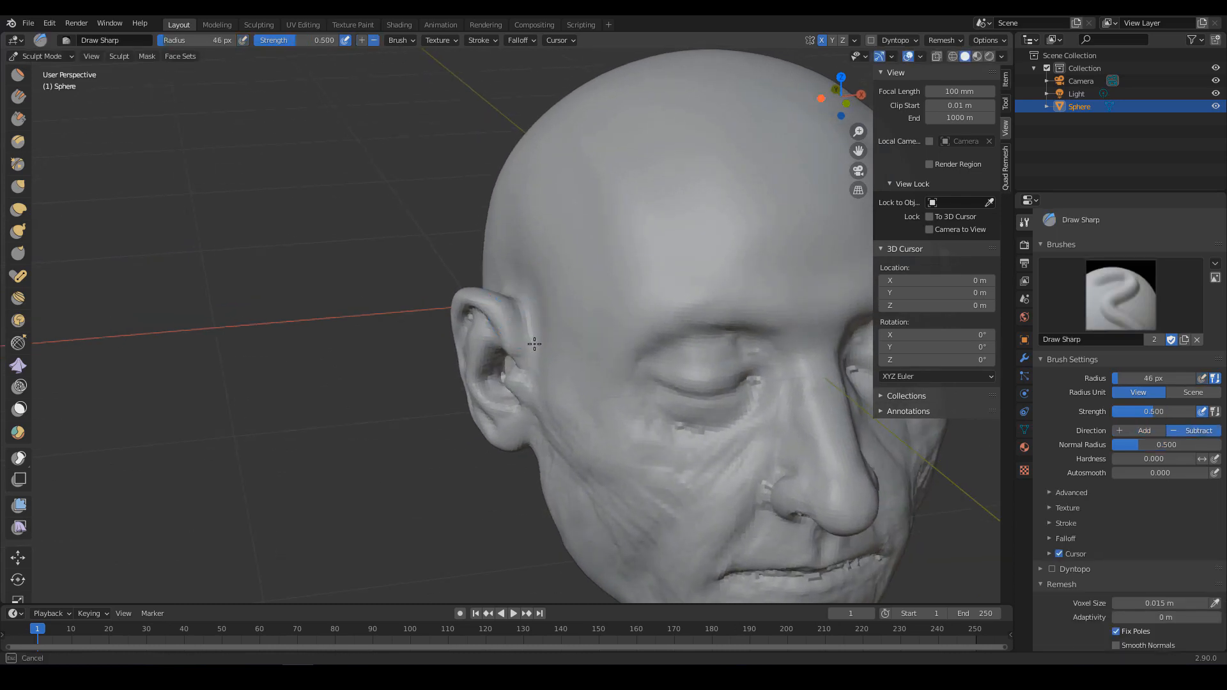
pyautogui.moveTo(539, 336); pyautogui.dragTo(596, 301, button='middle')
# Build up the skull around the top and back of the ear with Clay Strips at 62 px radius, enlarging it to 67 px.
pyautogui.press('c')
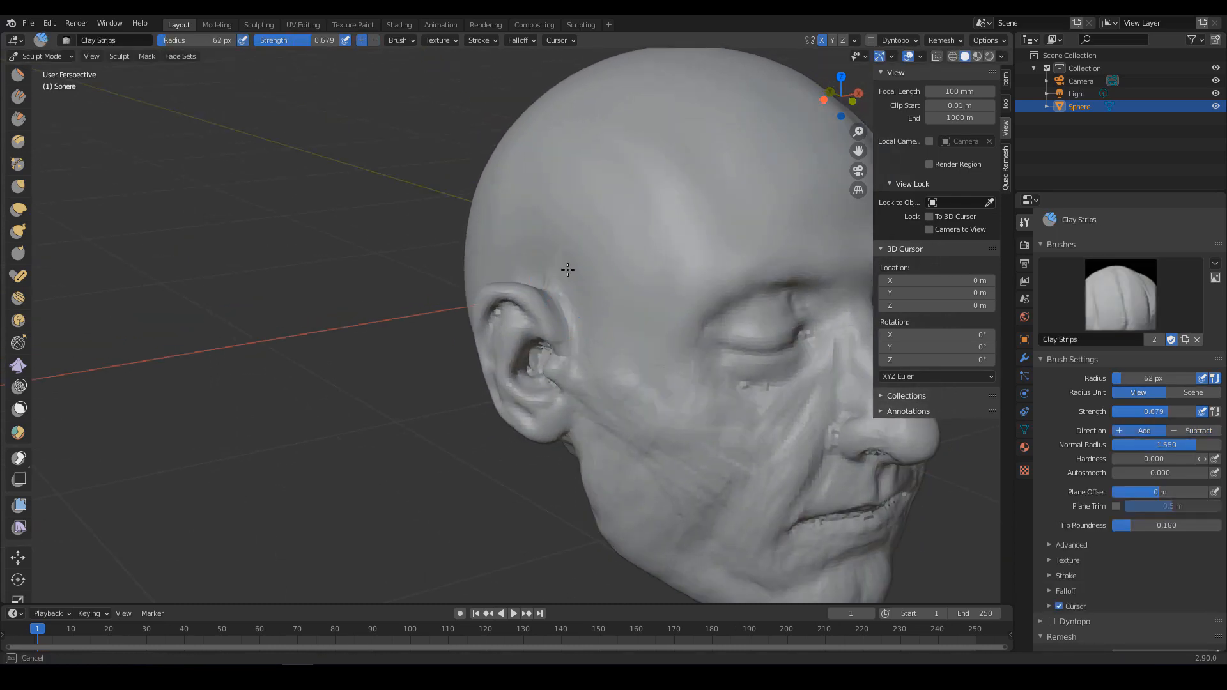
pyautogui.moveTo(619, 318)
pyautogui.keyDown('alt'); pyautogui.mouseDown()
pyautogui.moveTo(555, 309)
pyautogui.moveTo(514, 271)
pyautogui.mouseUp(); pyautogui.keyUp('alt')
pyautogui.hotkey('ctrl', 'shift', 'd')
pyautogui.press('c')
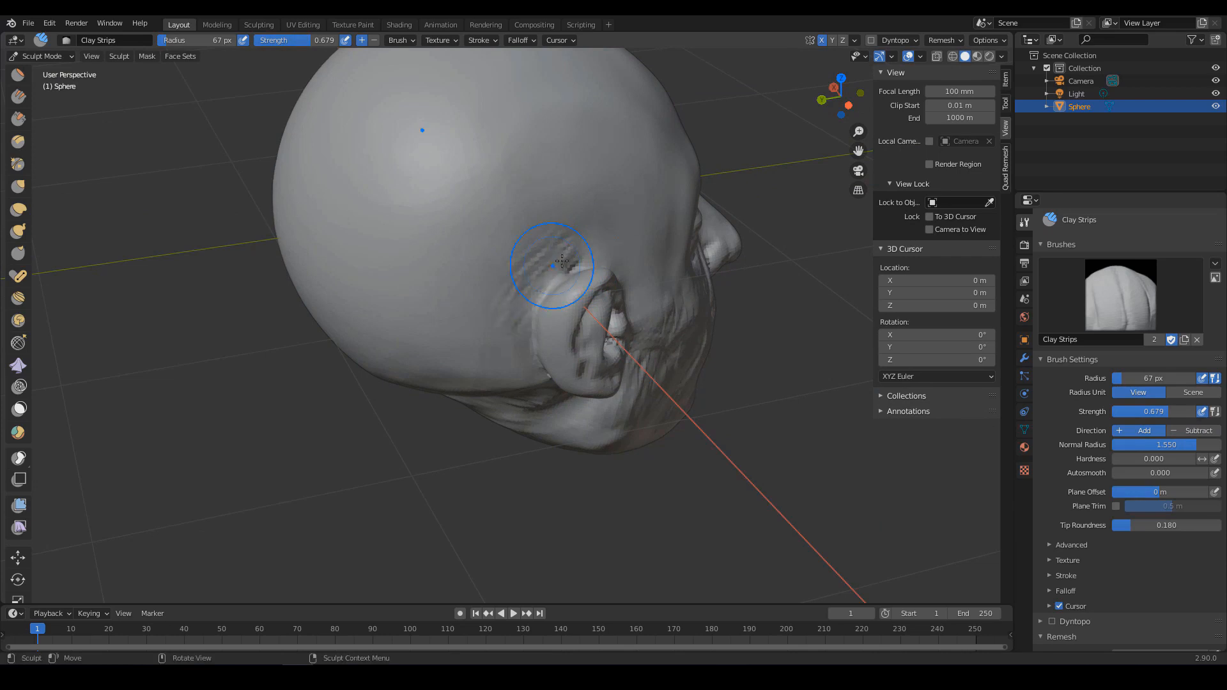
# Work the crease between the back of the ear and the skull with Draw Sharp and Clay Strips at 48 px radius.
pyautogui.moveTo(596, 286)
pyautogui.keyDown('alt'); pyautogui.mouseDown()
pyautogui.moveTo(547, 323)
pyautogui.moveTo(553, 290)
pyautogui.mouseUp(); pyautogui.keyUp('alt')
pyautogui.hotkey('ctrl', 'shift', 'd')
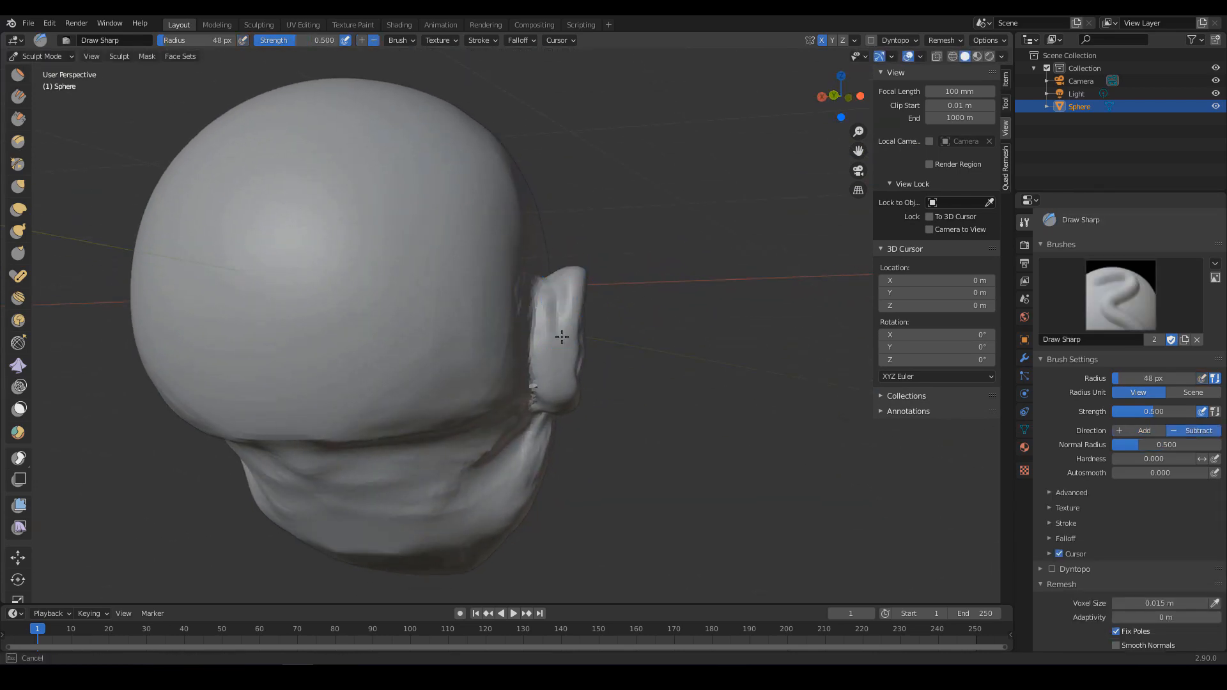
pyautogui.moveTo(562, 337); pyautogui.dragTo(552, 340)
pyautogui.moveTo(534, 404)
pyautogui.keyDown('alt'); pyautogui.mouseDown()
pyautogui.moveTo(547, 356)
pyautogui.moveTo(534, 351)
pyautogui.moveTo(533, 365)
pyautogui.mouseUp(); pyautogui.keyUp('alt')
pyautogui.press('c')
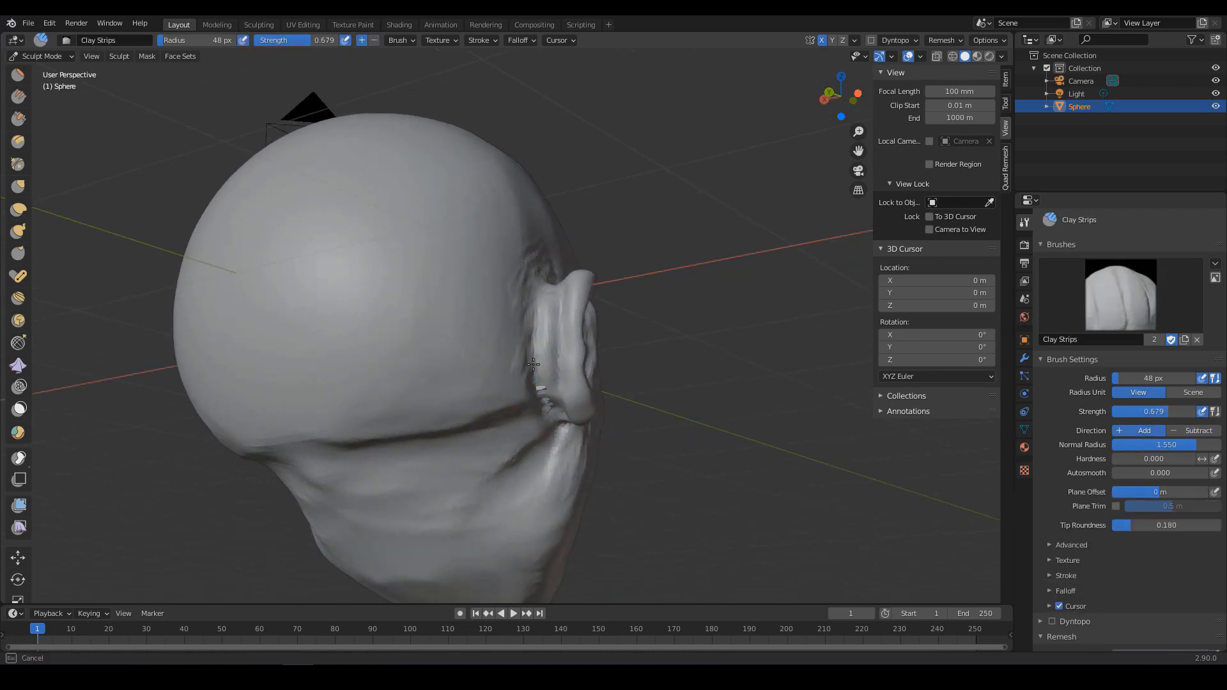
pyautogui.keyDown('alt'); pyautogui.moveTo(594, 328); pyautogui.dragTo(606, 396); pyautogui.keyUp('alt')
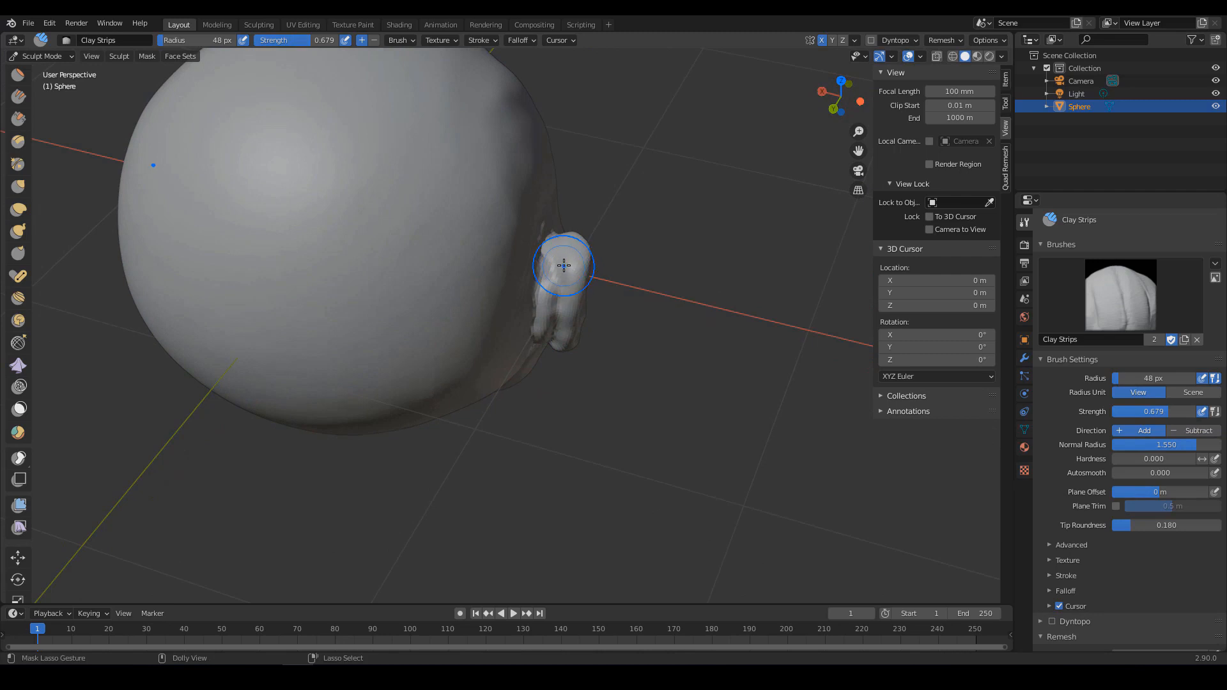
pyautogui.press('d')
pyautogui.keyDown('alt'); pyautogui.moveTo(548, 225); pyautogui.dragTo(560, 446); pyautogui.keyUp('alt')
# Mask the strip of skull behind the ear, from its top down to the lobe, with the Mask brush at 37 px radius.
pyautogui.moveTo(664, 307); pyautogui.dragTo(621, 416, button='middle')
pyautogui.scroll(-2, 622, 416)
pyautogui.moveTo(641, 375)
pyautogui.mouseDown(button='middle')
pyautogui.moveTo(568, 399)
pyautogui.moveTo(734, 369)
pyautogui.mouseUp(button='middle')
pyautogui.scroll(-2, 575, 400)
pyautogui.scroll(2, 595, 374)
pyautogui.moveTo(594, 374); pyautogui.dragTo(649, 353, button='middle')
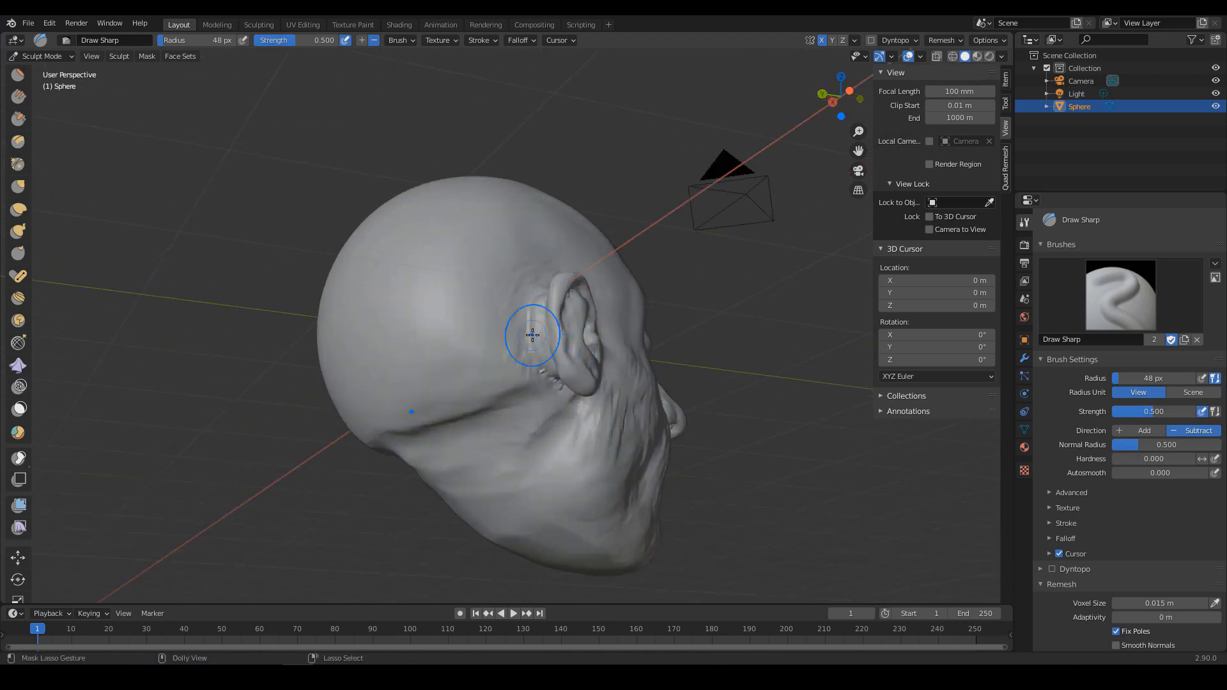
pyautogui.press('m')
pyautogui.moveTo(533, 334); pyautogui.dragTo(512, 300, button='middle')
pyautogui.press('f')
pyautogui.click(502, 275)
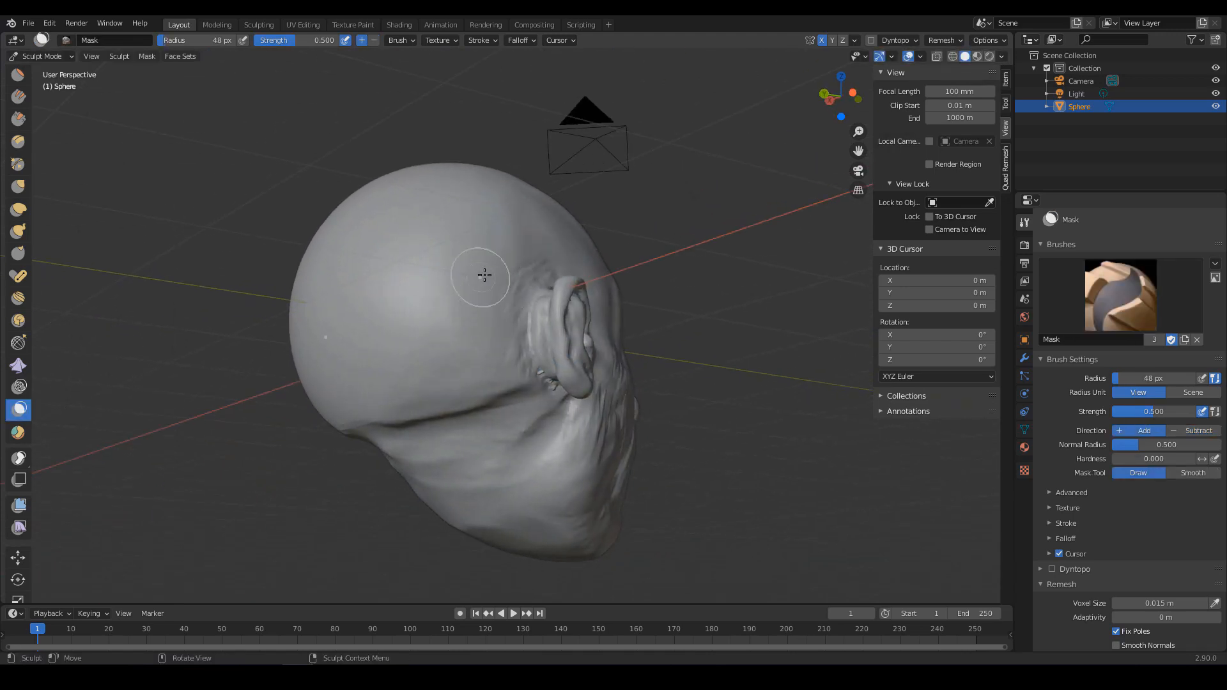
pyautogui.moveTo(534, 353); pyautogui.dragTo(537, 371, button='middle')
pyautogui.press('f')
pyautogui.click(538, 376)
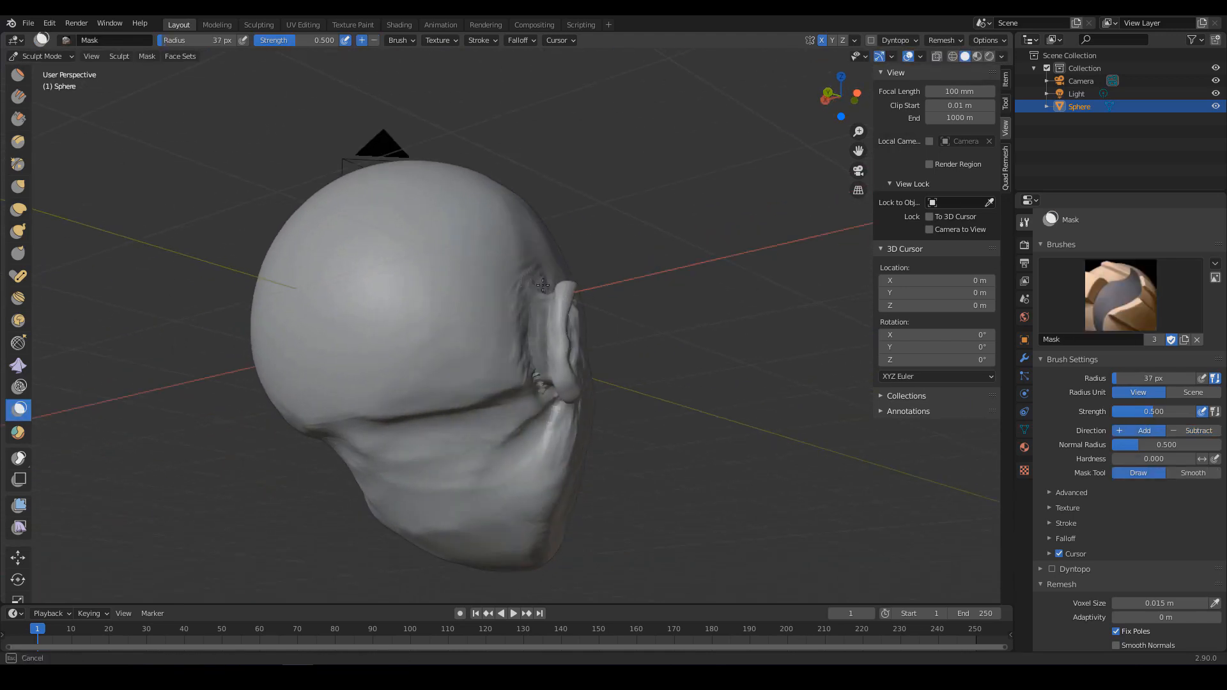
pyautogui.moveTo(532, 327); pyautogui.dragTo(568, 421)
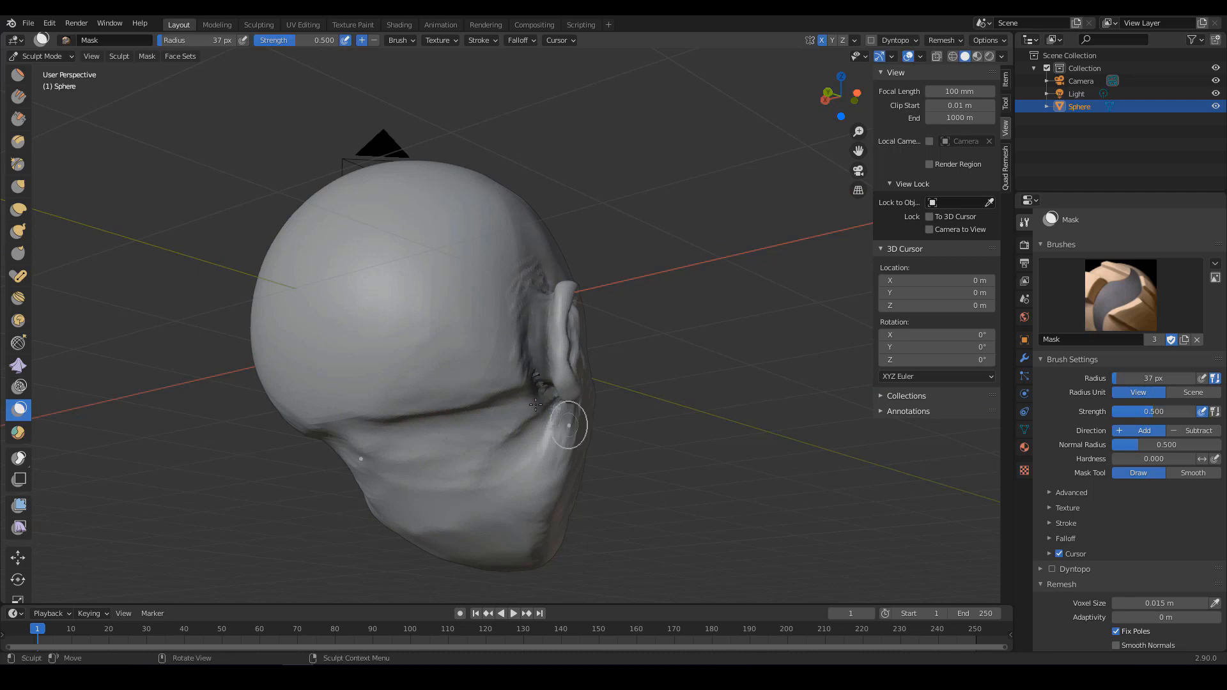
# Invert the mask and pull the area behind the ear forward in side view with Grab at 123 px radius.
pyautogui.press('KP_3')
pyautogui.press('g')
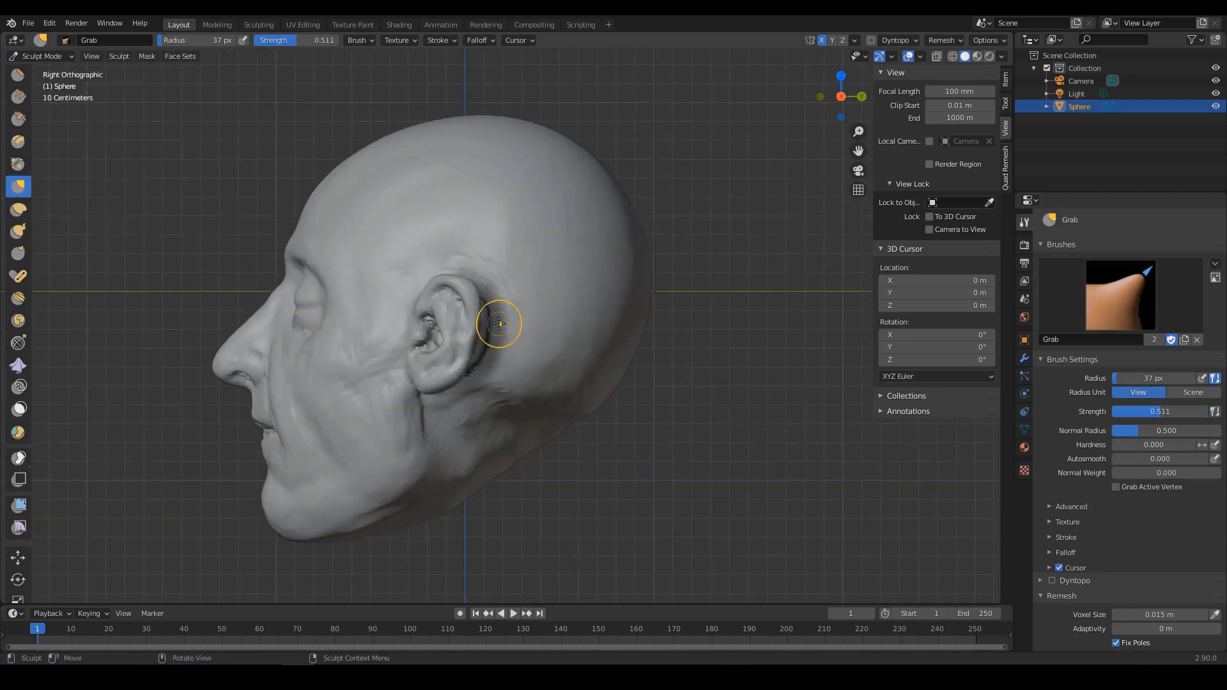
pyautogui.press('f')
pyautogui.click(481, 344)
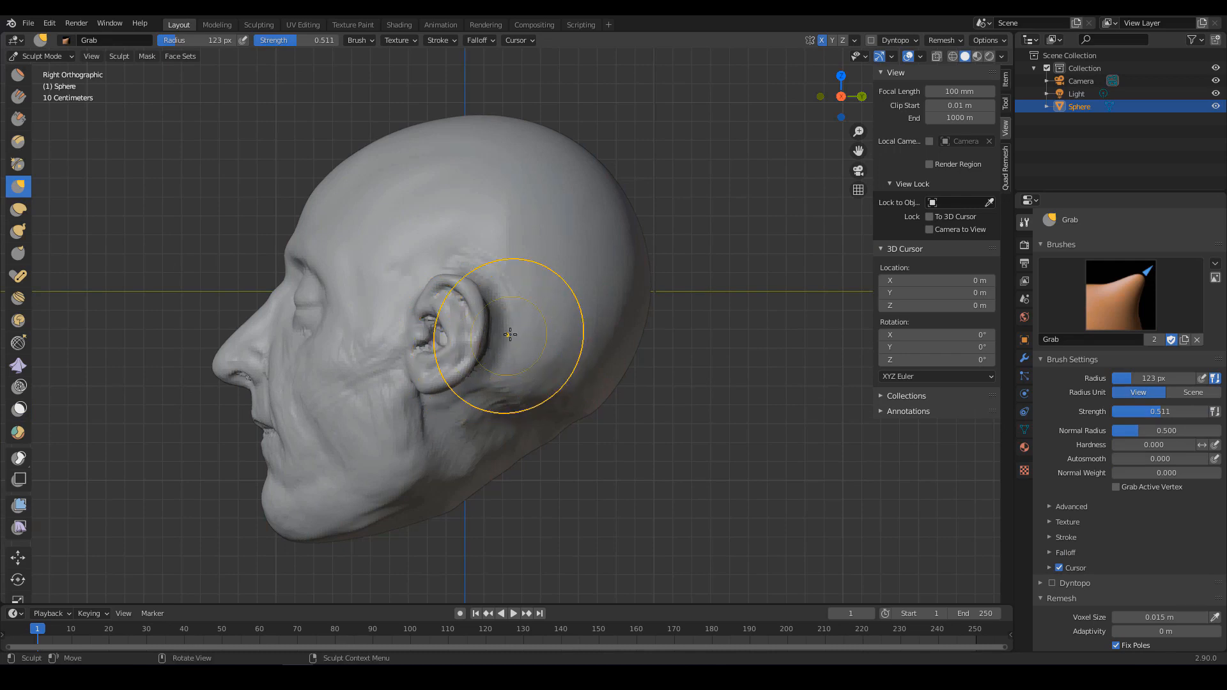
pyautogui.hotkey('ctrl', 'i')
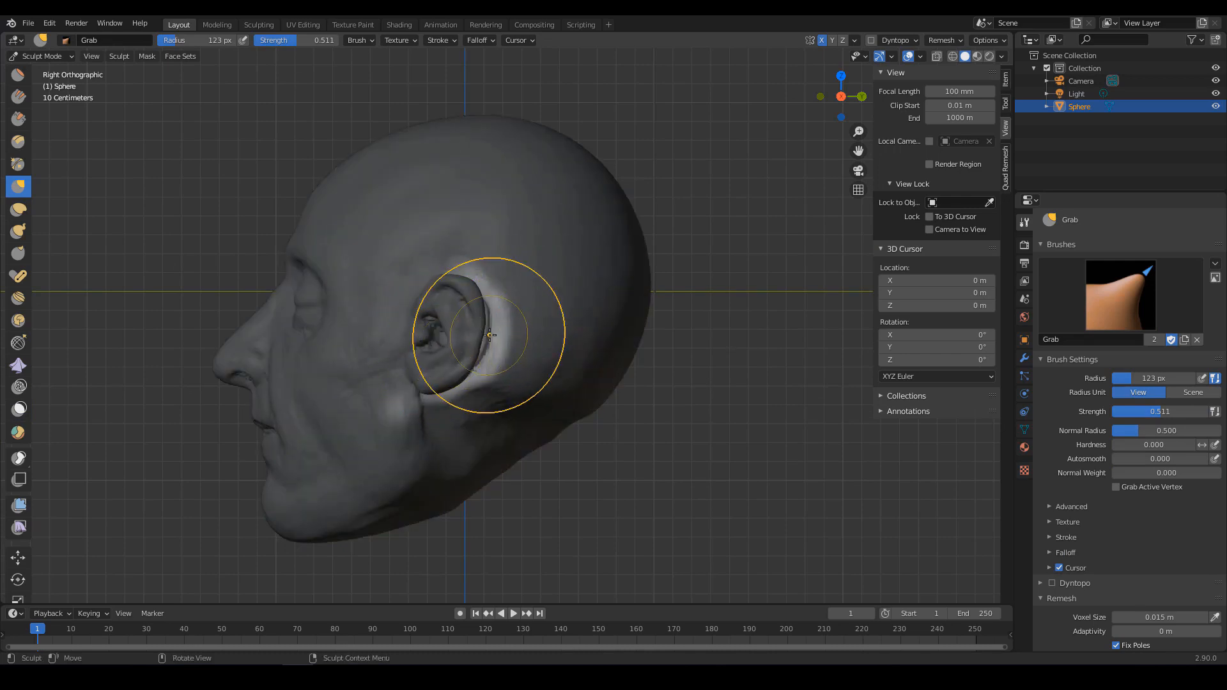
pyautogui.moveTo(490, 336); pyautogui.dragTo(469, 338)
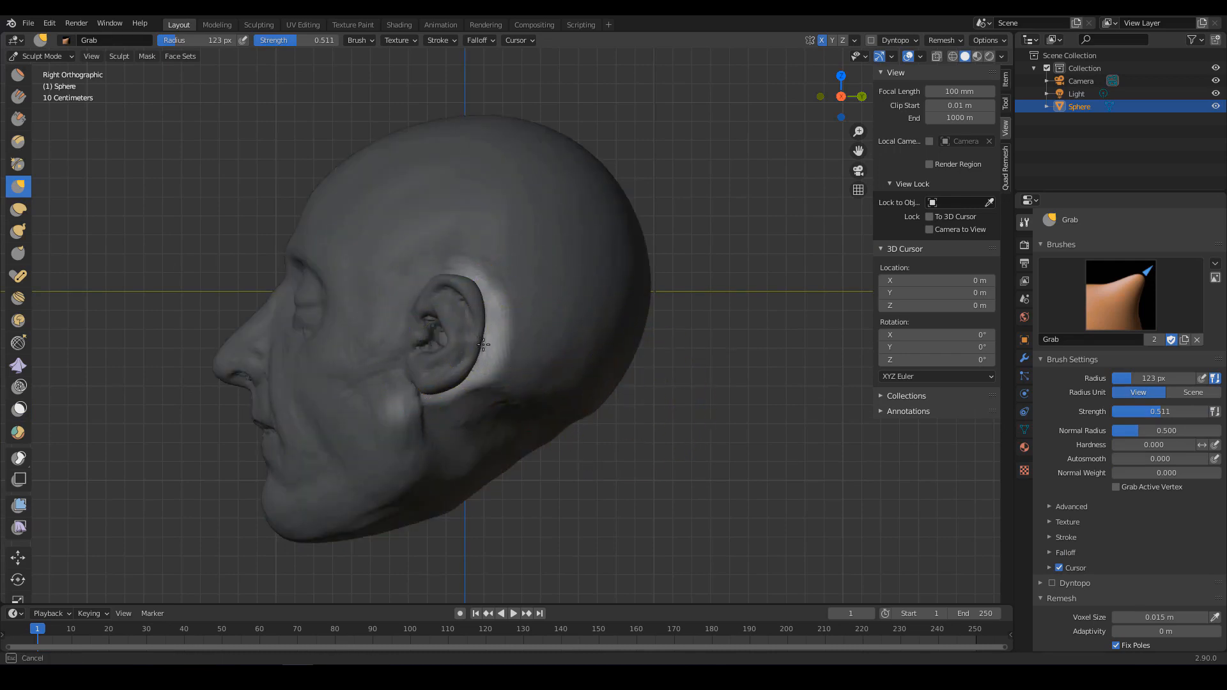
# Clear the mask from the whole head.
pyautogui.moveTo(483, 341); pyautogui.dragTo(695, 416, button='middle')
pyautogui.hotkey('alt', 'm')
pyautogui.scroll(-5, 627, 375)
pyautogui.scroll(2, 691, 402)
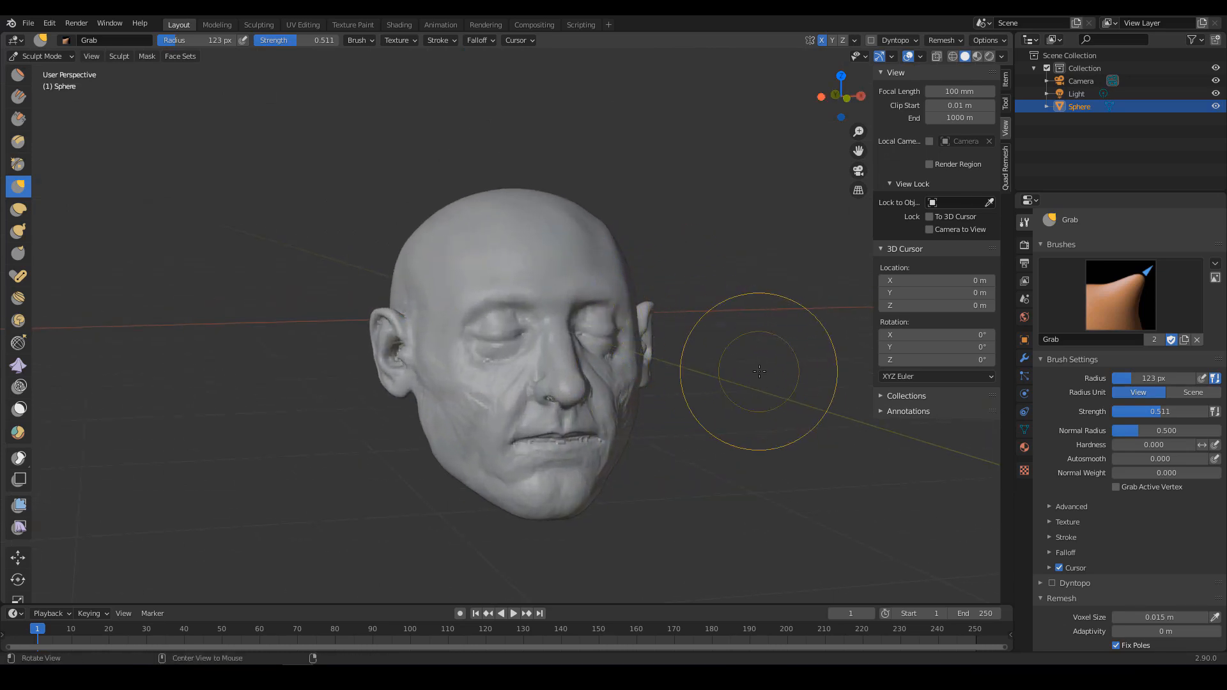
# Sharpen the inner eye corner and the closed eyelid line with Draw Sharp at 26 px radius.
pyautogui.moveTo(739, 370); pyautogui.dragTo(727, 358, button='middle')
pyautogui.scroll(3, 738, 376)
pyautogui.press('d')
pyautogui.press('f')
pyautogui.click(453, 277)
pyautogui.press('f')
pyautogui.click(487, 281)
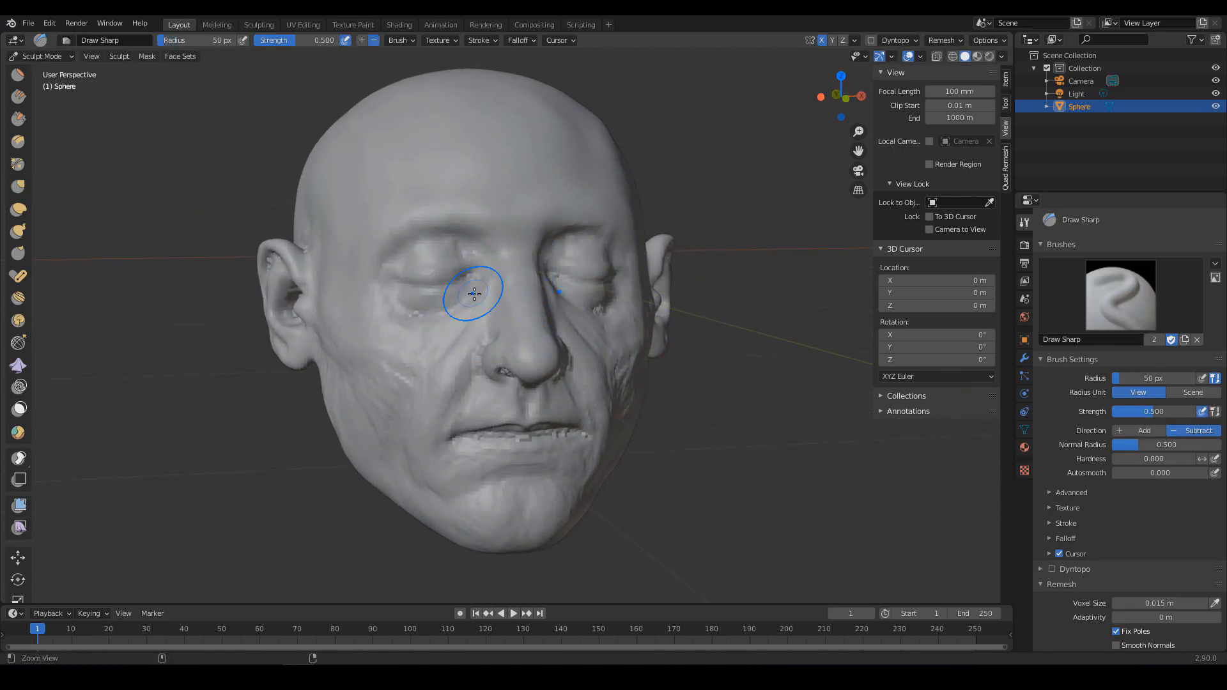
pyautogui.keyDown('ctrl'); pyautogui.moveTo(474, 293); pyautogui.dragTo(462, 269, button='middle'); pyautogui.keyUp('ctrl')
pyautogui.press('f')
pyautogui.click(449, 268)
pyautogui.press('f')
pyautogui.click(433, 270)
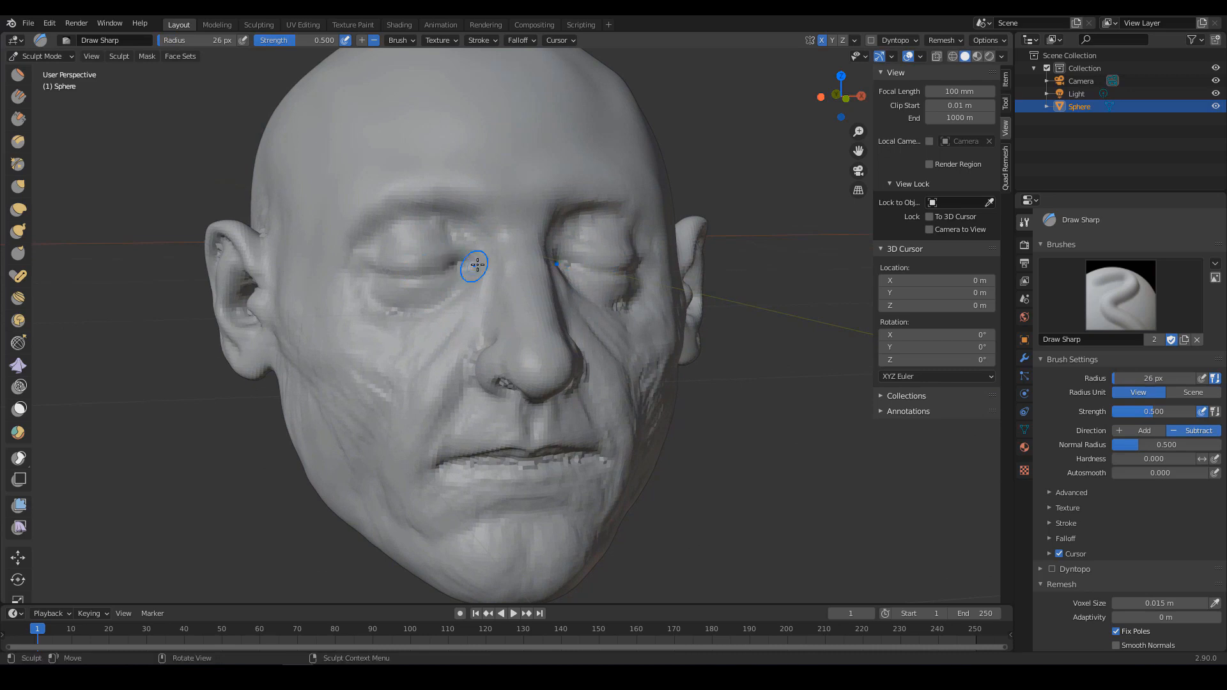
pyautogui.moveTo(477, 264); pyautogui.dragTo(439, 275)
pyautogui.moveTo(440, 274)
pyautogui.mouseDown()
pyautogui.moveTo(382, 273)
pyautogui.moveTo(392, 259)
pyautogui.moveTo(373, 262)
pyautogui.moveTo(422, 255)
pyautogui.moveTo(383, 243)
pyautogui.moveTo(400, 238)
pyautogui.mouseUp()
# Build up the inner brow and the top of the nose bridge with Clay Strips at 36 px radius.
pyautogui.hotkey('ctrl', 'c')
pyautogui.press('f')
pyautogui.click(426, 239)
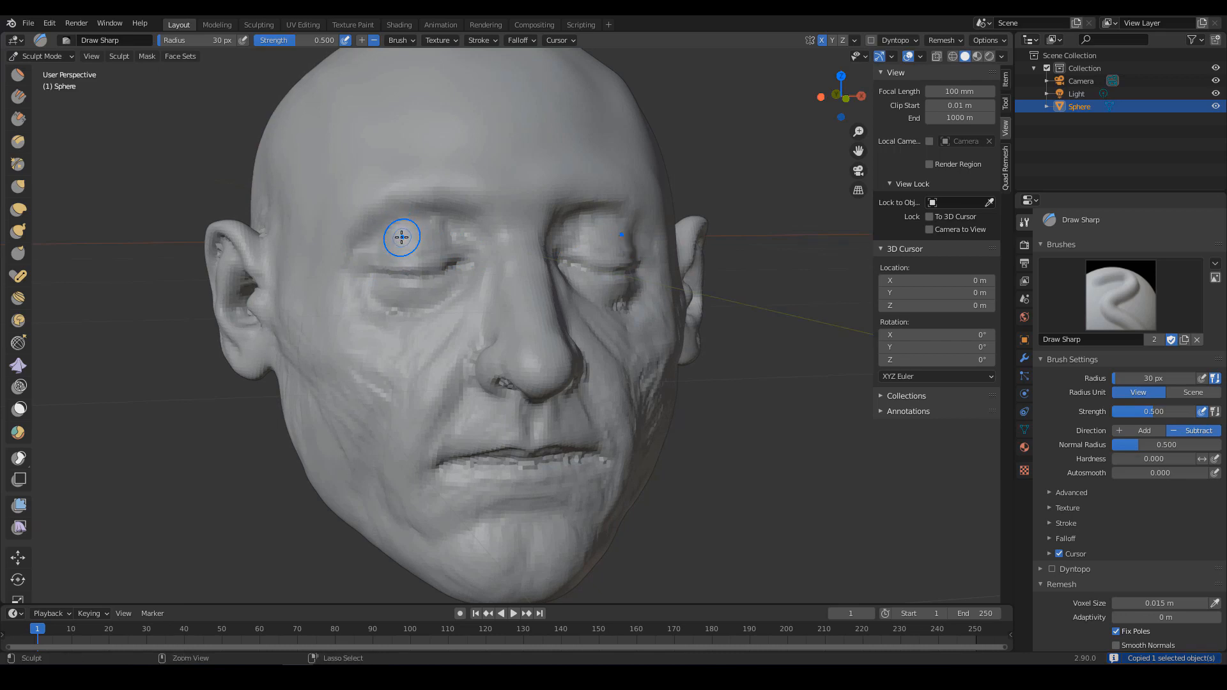
pyautogui.hotkey('shift', 'c')
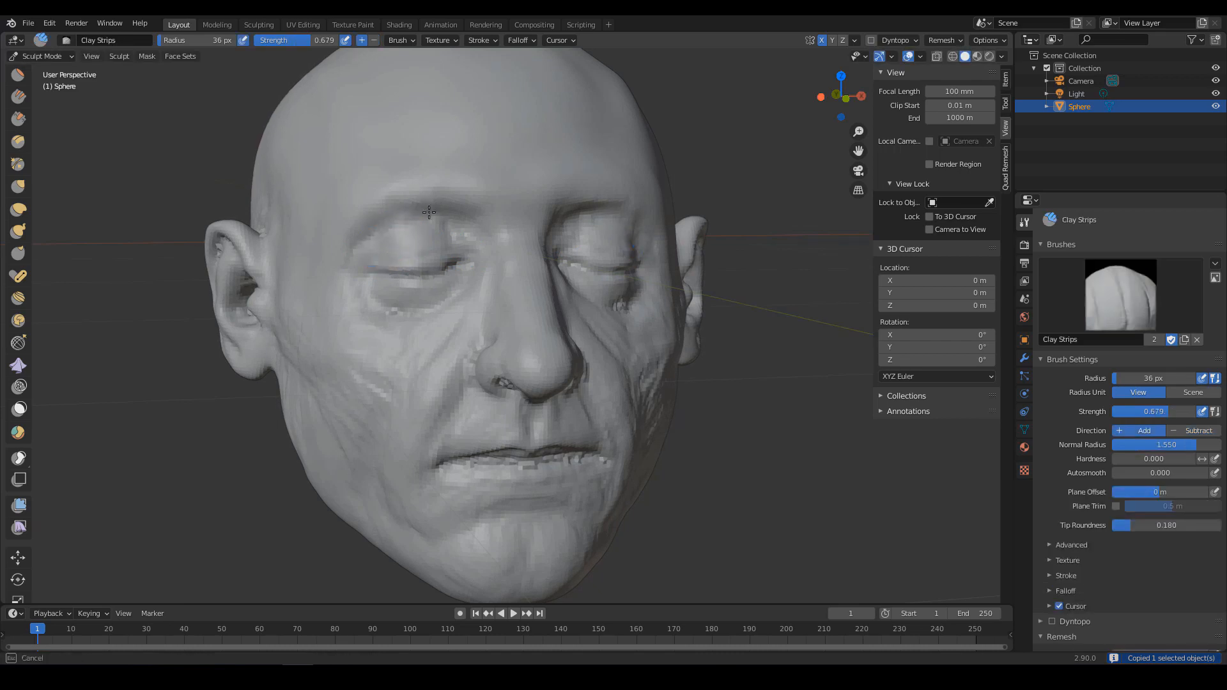
pyautogui.moveTo(507, 213)
pyautogui.mouseDown()
pyautogui.moveTo(458, 250)
pyautogui.moveTo(481, 216)
pyautogui.mouseUp()
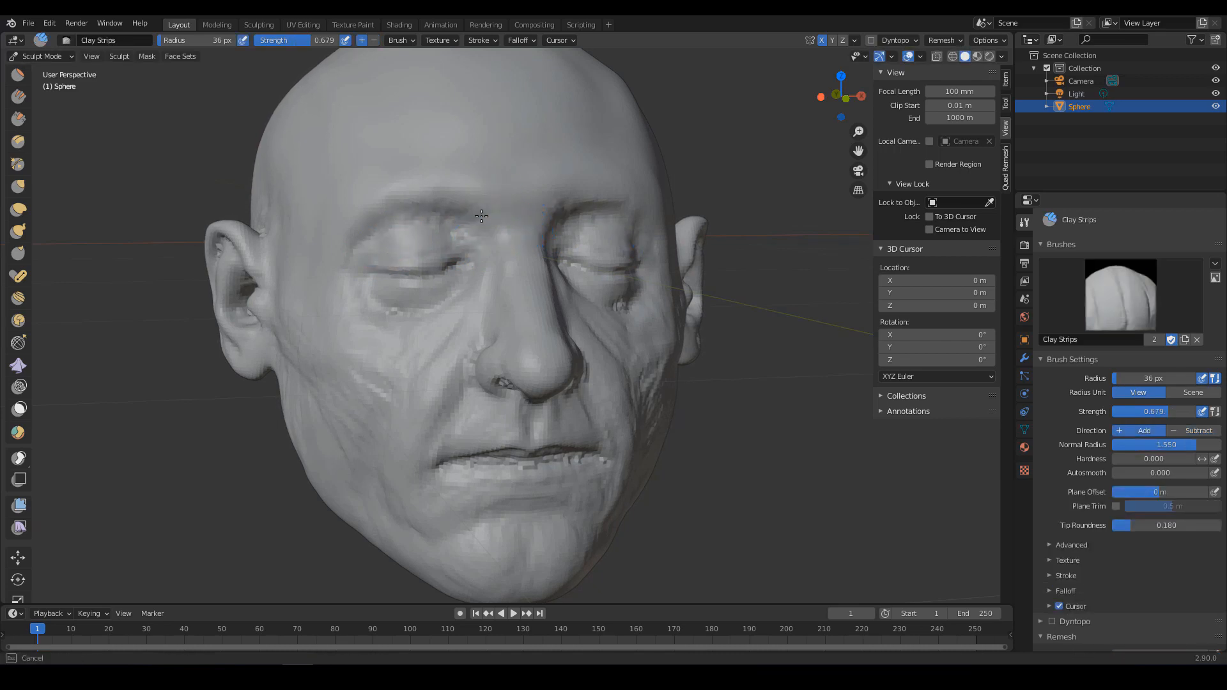
pyautogui.moveTo(531, 174)
pyautogui.mouseDown()
pyautogui.moveTo(493, 205)
pyautogui.moveTo(515, 219)
pyautogui.mouseUp()
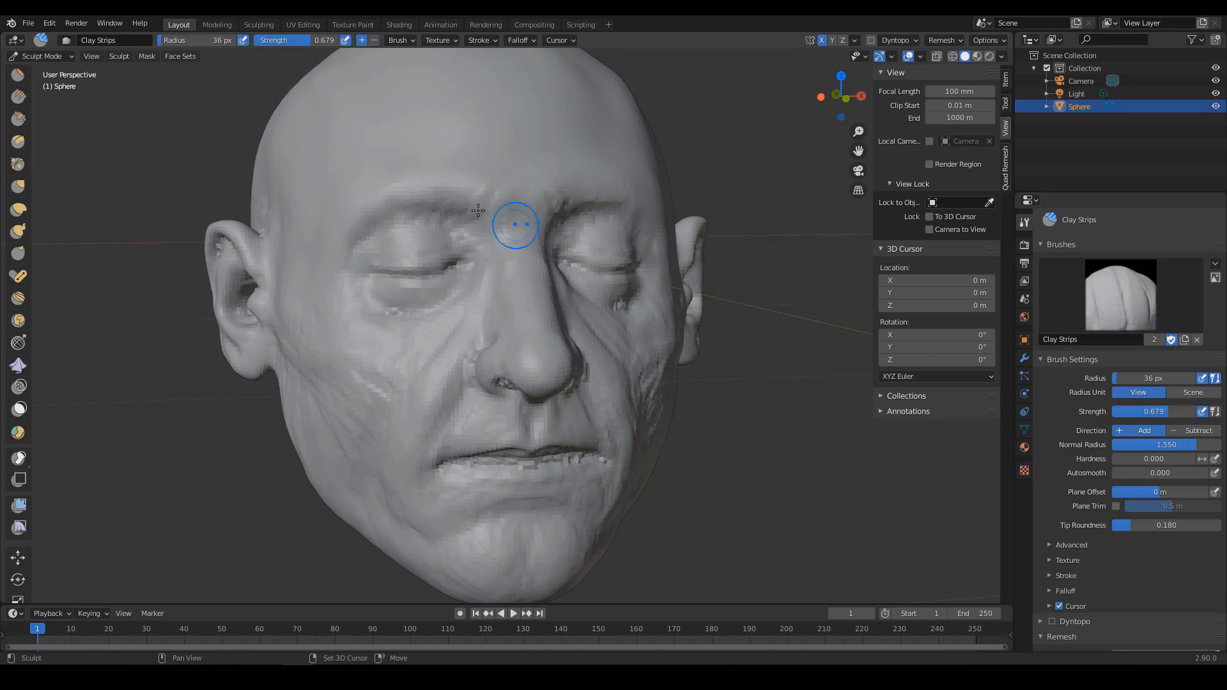
# Soften the cheek and under-eye surface with the Smooth brush at 36 px radius, lowering its strength to 0.509 and again to 0.218.
pyautogui.moveTo(588, 232)
pyautogui.mouseDown(button='middle')
pyautogui.moveTo(624, 272)
pyautogui.moveTo(601, 265)
pyautogui.mouseUp(button='middle')
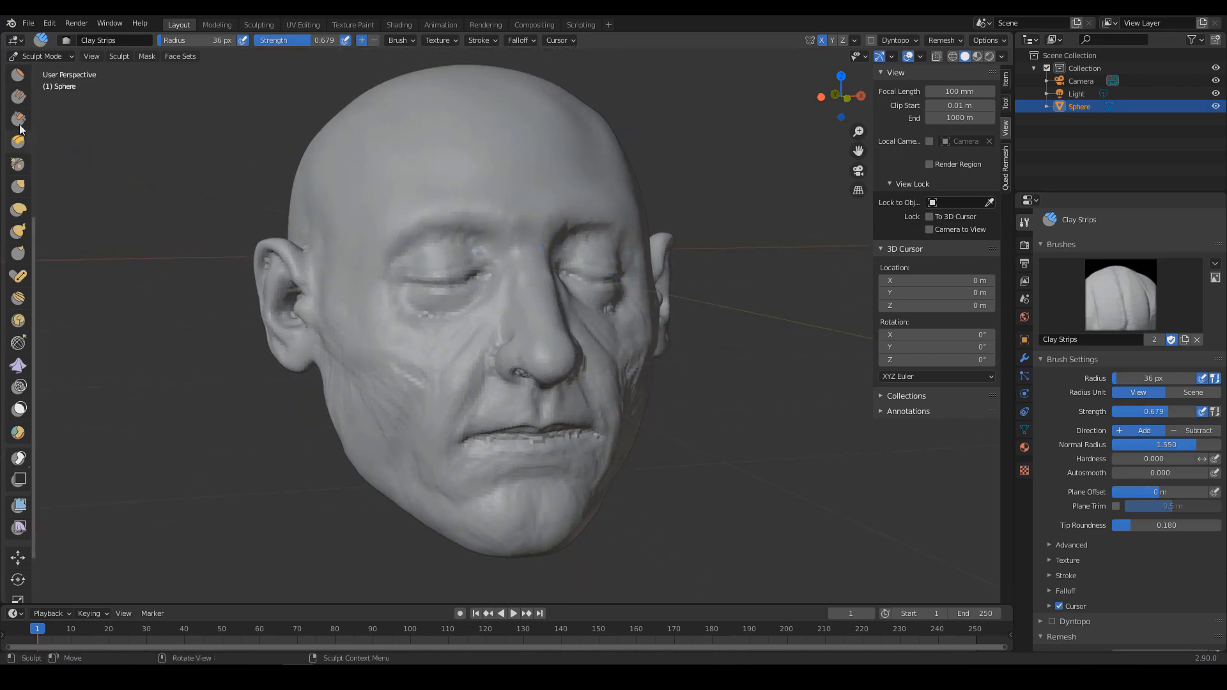
pyautogui.scroll(-3, 25, 185)
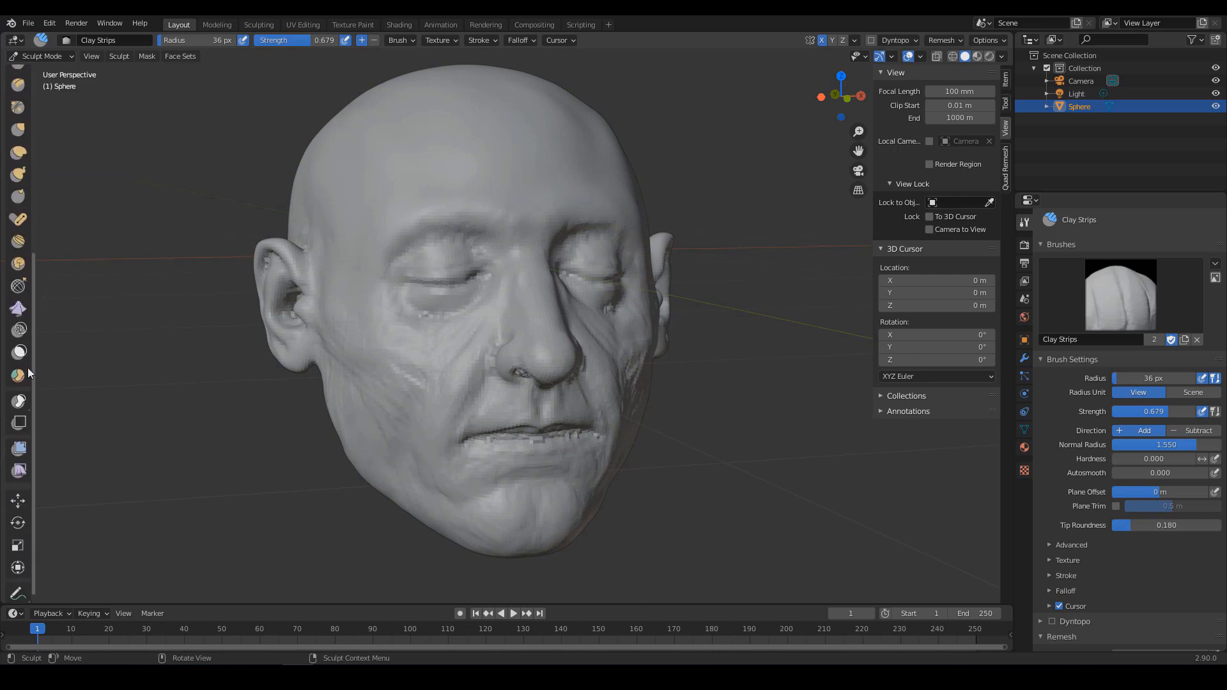
pyautogui.scroll(8, 25, 255)
pyautogui.click(28, 234)
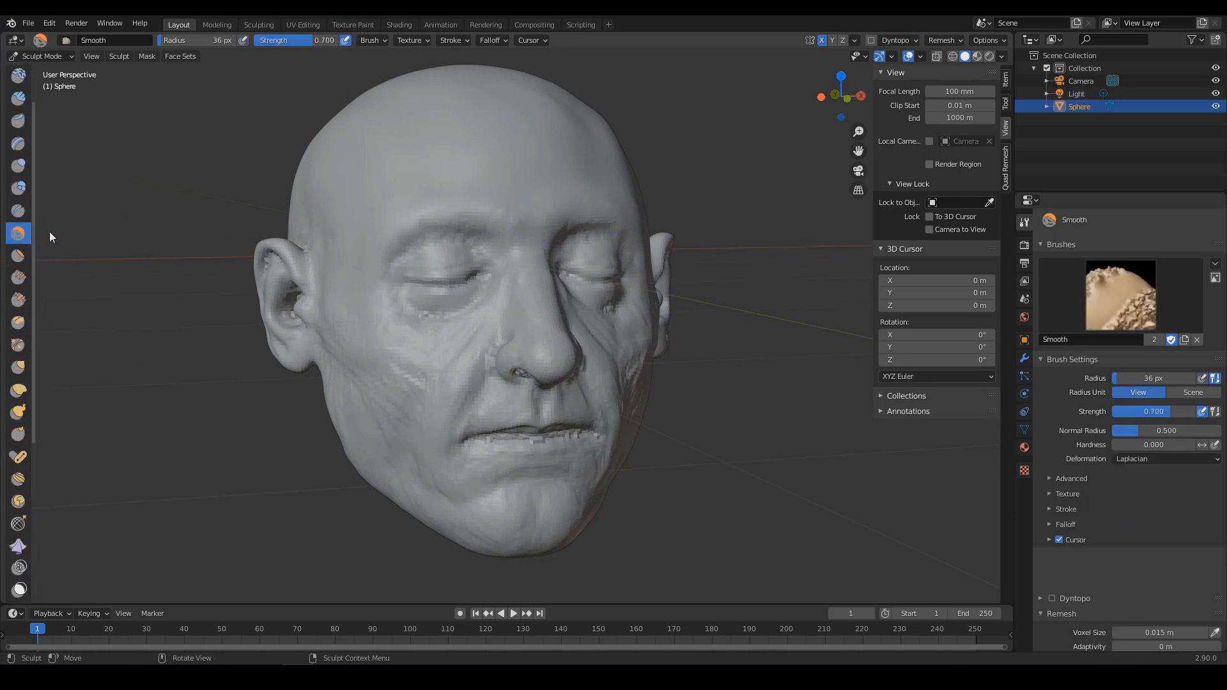
pyautogui.hotkey('shift', 'f')
pyautogui.click(411, 302)
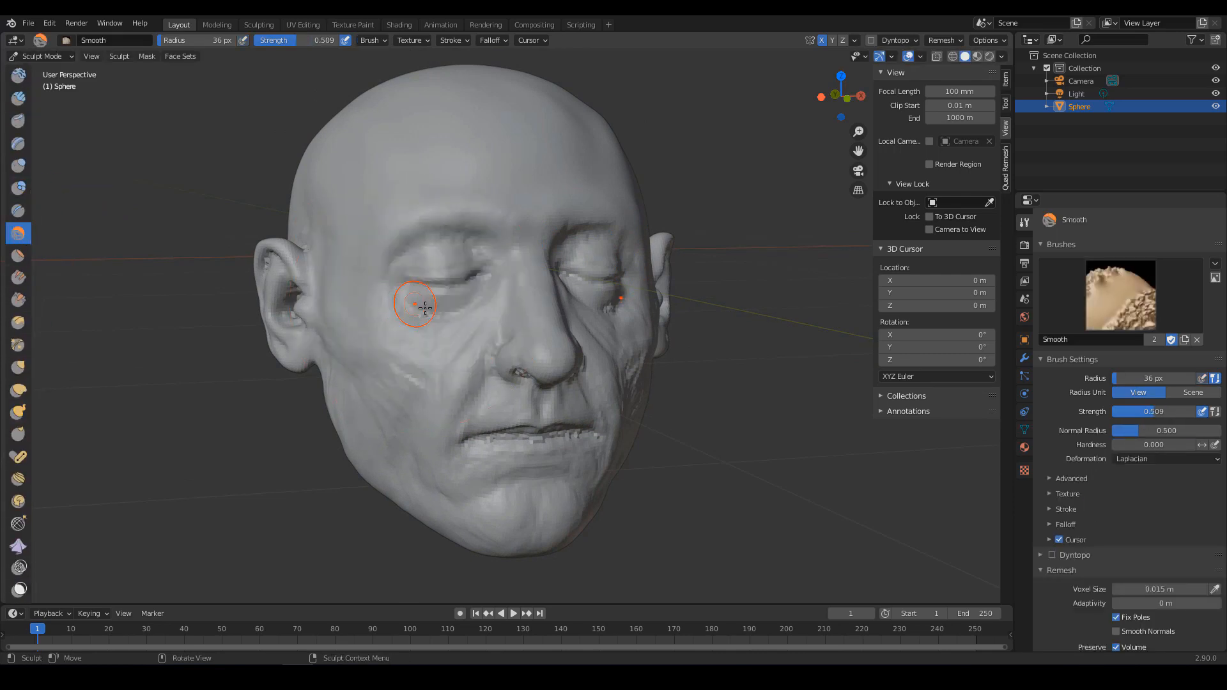
pyautogui.scroll(3, 486, 307)
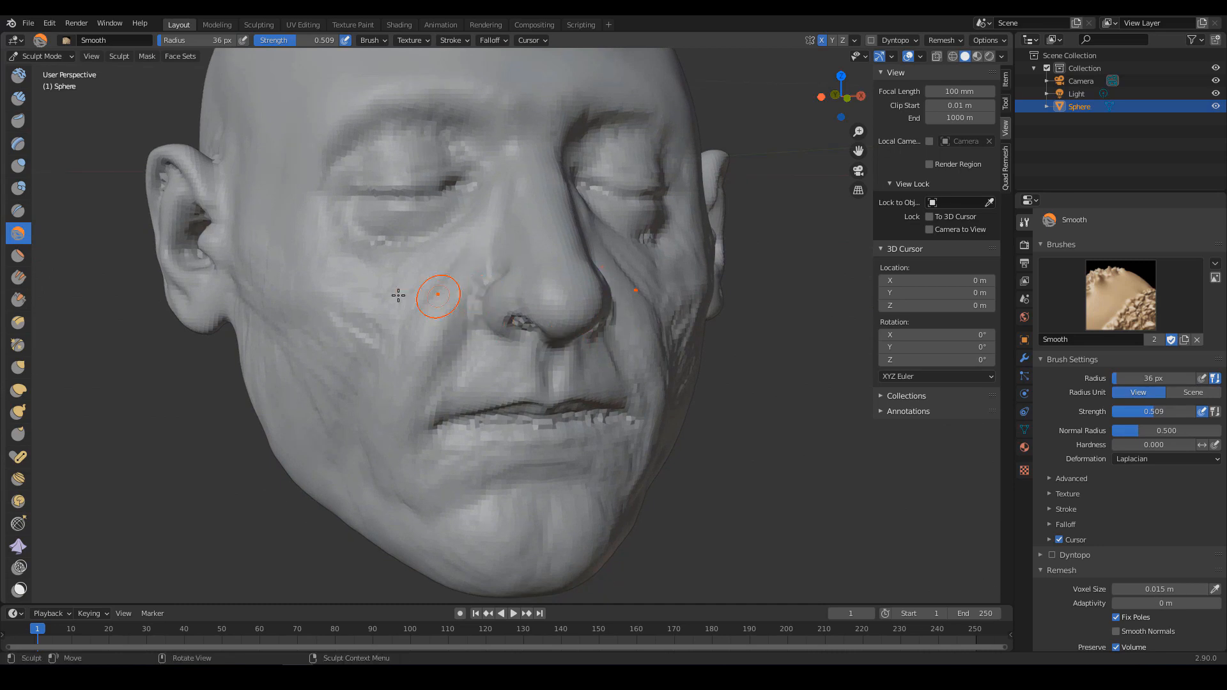
pyautogui.hotkey('shift', 'f')
pyautogui.click(343, 296)
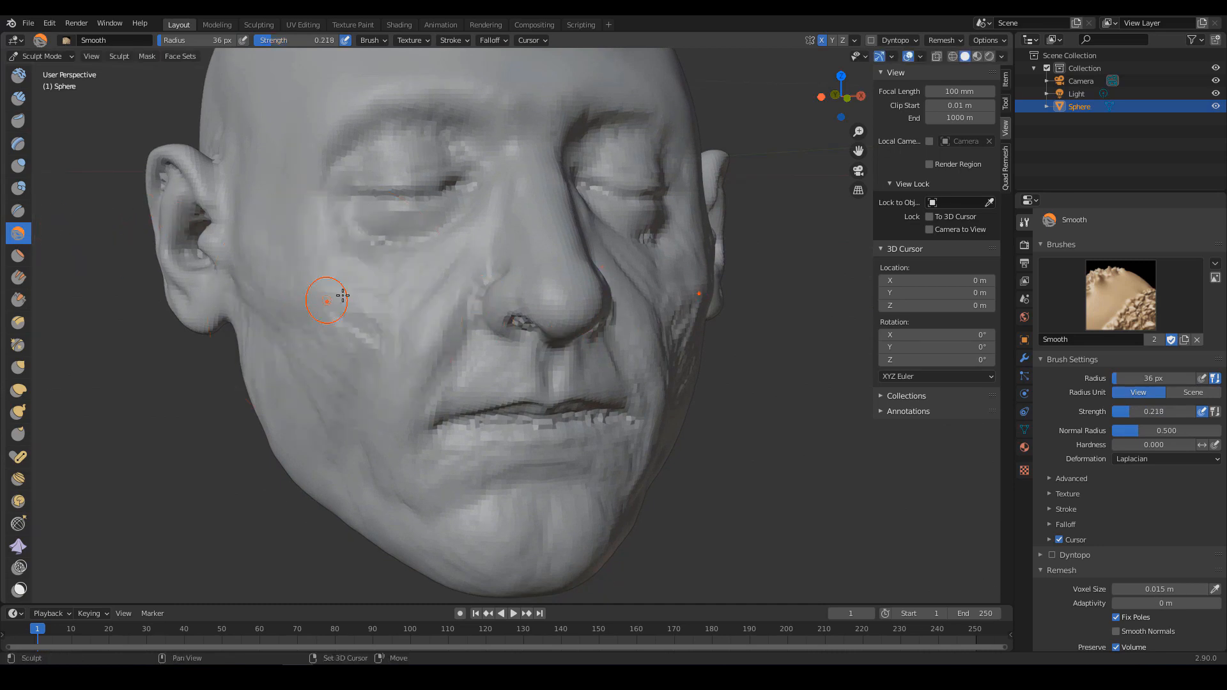
pyautogui.scroll(1, 515, 316)
# Carve the cheek hollow below the cheekbone with Draw Sharp at 82 px radius and 0.467 strength.
pyautogui.press('d')
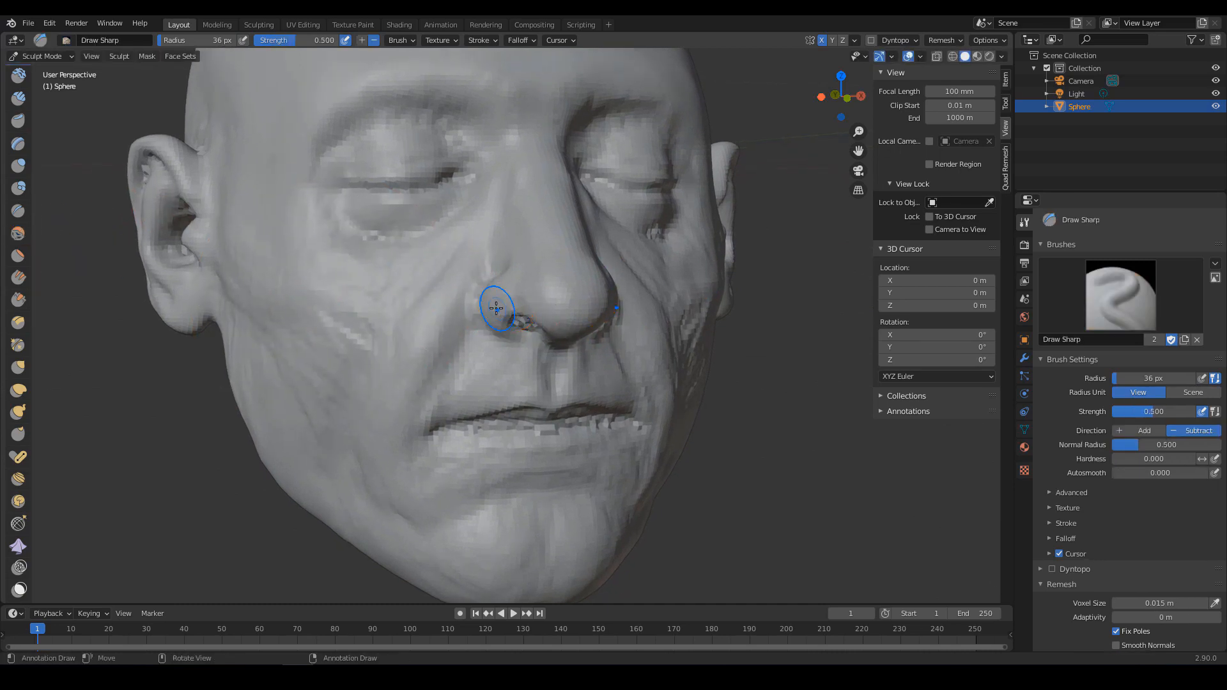
pyautogui.moveTo(496, 307); pyautogui.dragTo(578, 278, button='middle')
pyautogui.moveTo(589, 342)
pyautogui.mouseDown(button='middle')
pyautogui.moveTo(562, 343)
pyautogui.moveTo(531, 230)
pyautogui.mouseUp(button='middle')
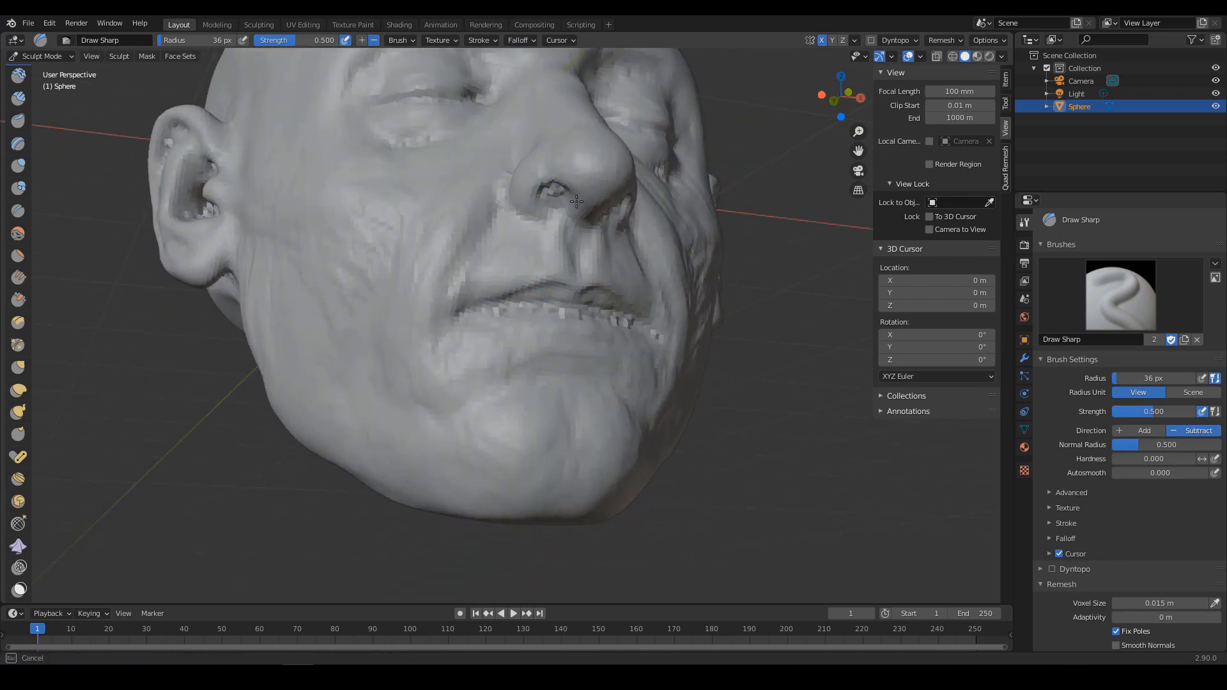
pyautogui.moveTo(614, 245)
pyautogui.keyDown('ctrl'); pyautogui.mouseDown(button='middle')
pyautogui.moveTo(593, 294)
pyautogui.moveTo(607, 294)
pyautogui.mouseUp(button='middle'); pyautogui.keyUp('ctrl')
pyautogui.keyDown('ctrl'); pyautogui.moveTo(607, 294); pyautogui.dragTo(604, 265, button='middle'); pyautogui.keyUp('ctrl')
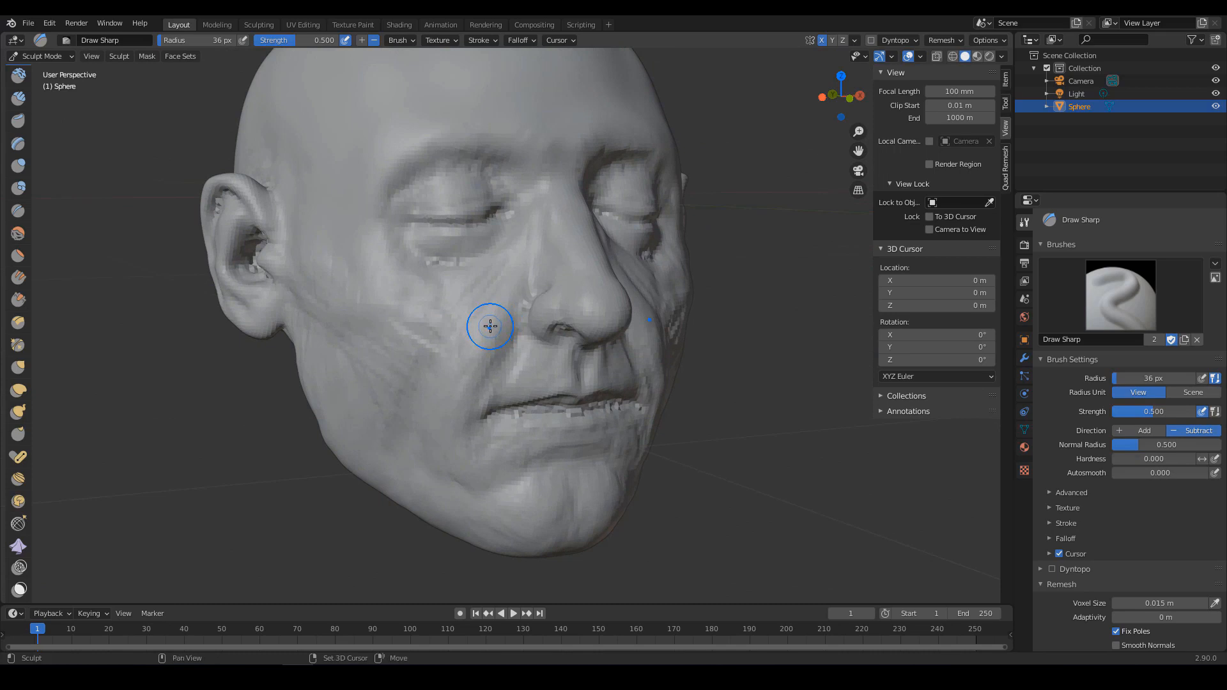
pyautogui.hotkey('shift', 'f')
pyautogui.click(488, 326)
pyautogui.press('f')
pyautogui.click(508, 327)
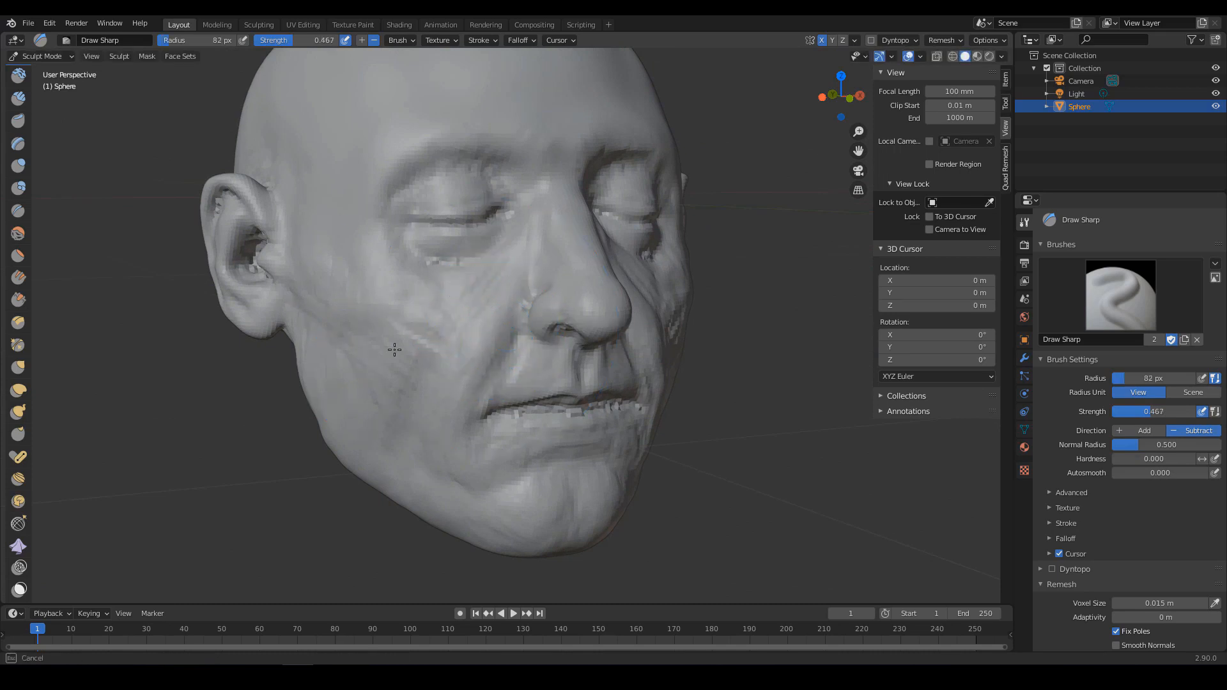
pyautogui.scroll(-3, 416, 264)
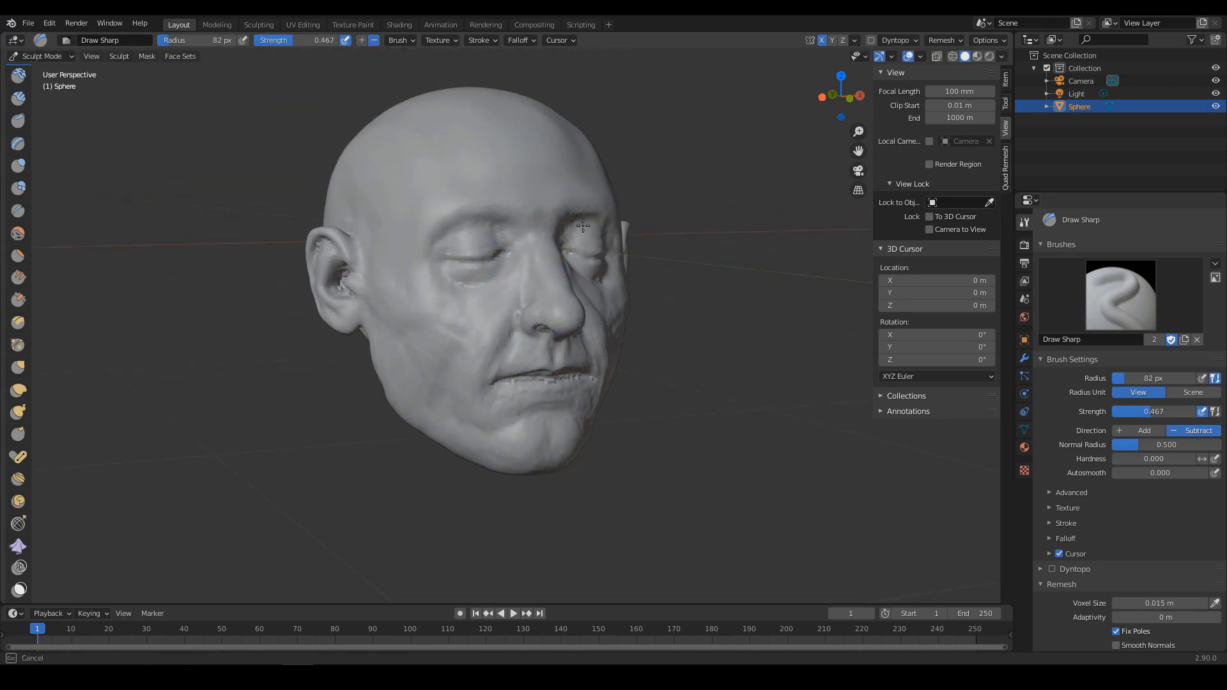
# Smooth the jagged edge of the lower lip along the mouth line at 37 px brush radius.
pyautogui.moveTo(582, 226); pyautogui.dragTo(575, 215, button='middle')
pyautogui.keyDown('ctrl'); pyautogui.moveTo(628, 362); pyautogui.dragTo(580, 305, button='middle'); pyautogui.keyUp('ctrl')
pyautogui.press('f')
pyautogui.moveTo(592, 348); pyautogui.dragTo(524, 276, button='middle')
pyautogui.click(604, 331)
pyautogui.press('f')
pyautogui.click(522, 276)
pyautogui.keyDown('shift'); pyautogui.moveTo(418, 256); pyautogui.dragTo(623, 262); pyautogui.keyUp('shift')
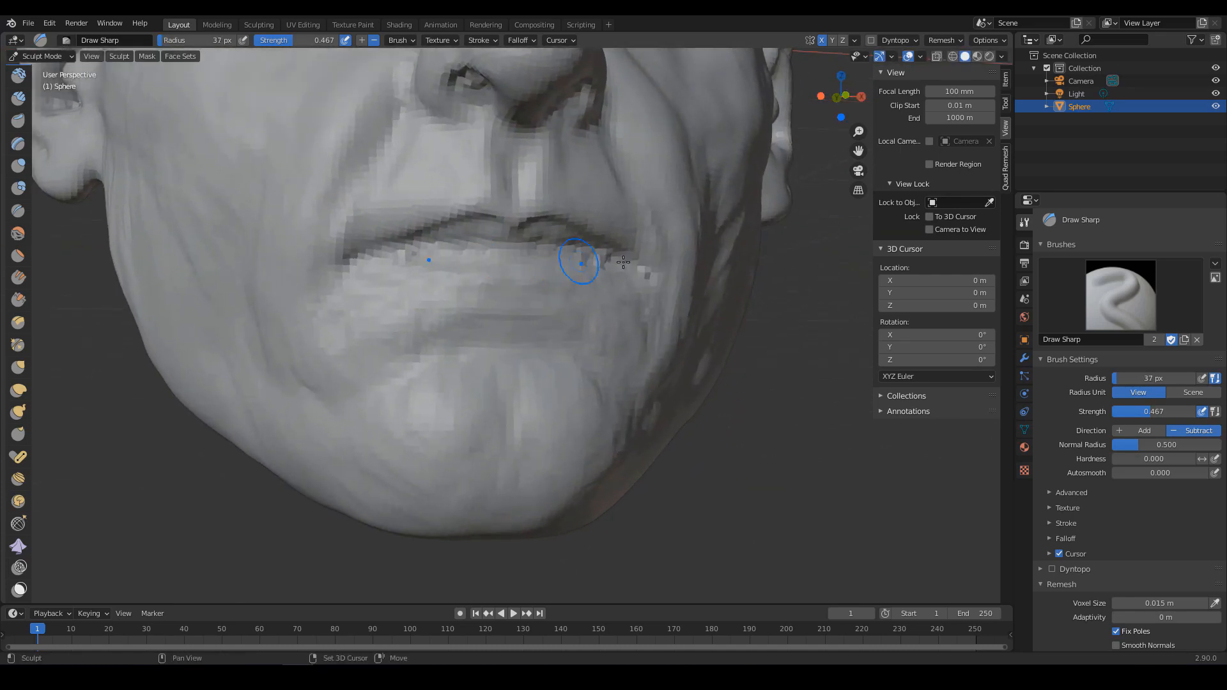
pyautogui.keyDown('shift'); pyautogui.moveTo(369, 278); pyautogui.dragTo(491, 280); pyautogui.keyUp('shift')
# Raise the lower lip just beneath the mouth line with inverted Draw Sharp strokes at 39 px radius.
pyautogui.moveTo(493, 279); pyautogui.dragTo(526, 328, button='middle')
pyautogui.press('f')
pyautogui.click(406, 315)
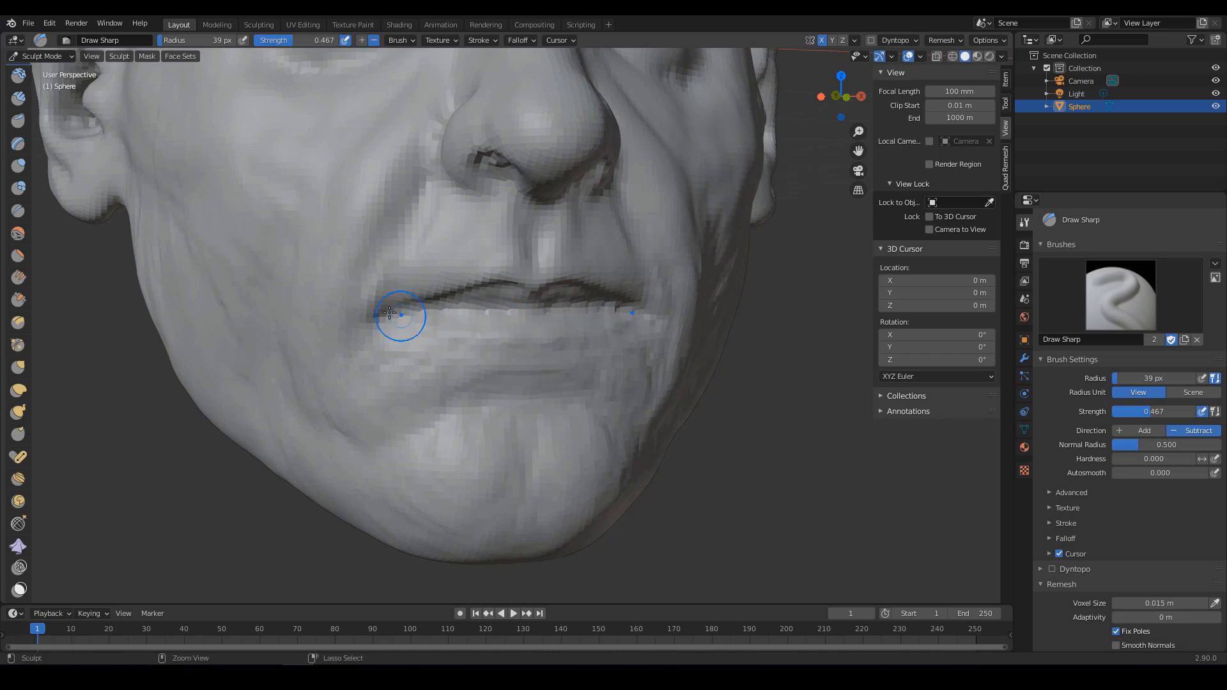
pyautogui.hotkey('ctrl', 'c')
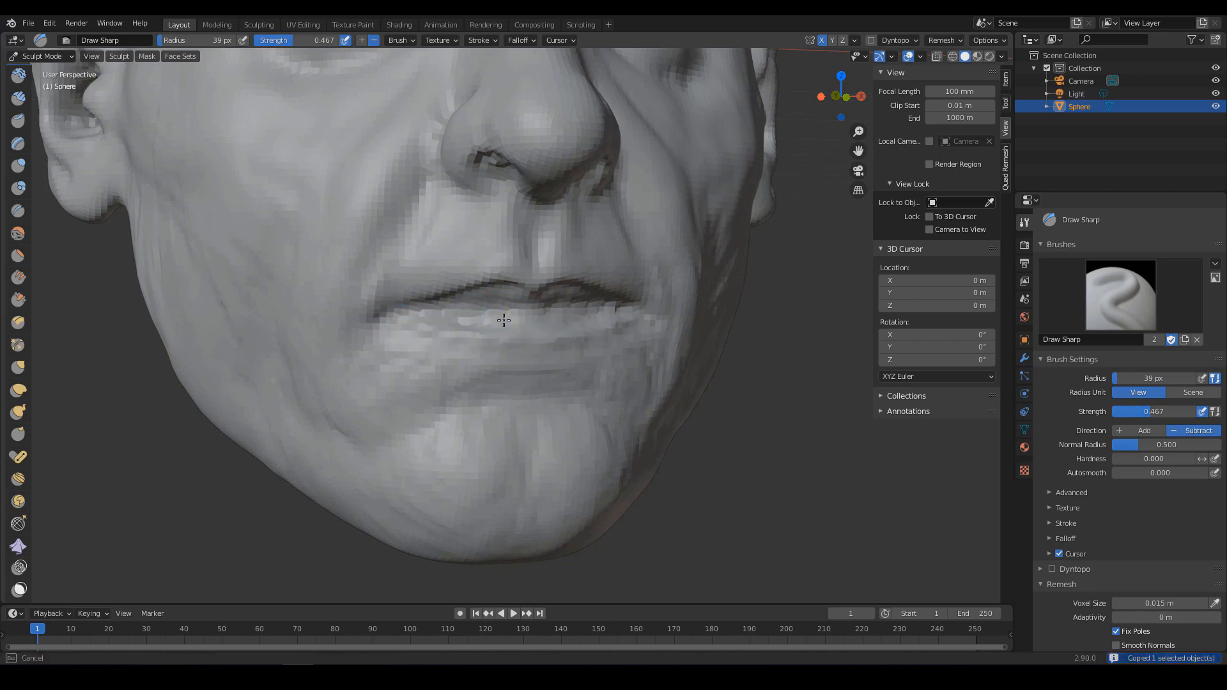
pyautogui.moveTo(486, 335); pyautogui.dragTo(483, 337)
pyautogui.keyDown('alt'); pyautogui.moveTo(460, 325); pyautogui.dragTo(518, 336); pyautogui.keyUp('alt')
pyautogui.moveTo(562, 358)
pyautogui.keyDown('ctrl'); pyautogui.keyDown('alt'); pyautogui.mouseDown()
pyautogui.moveTo(575, 345)
pyautogui.moveTo(594, 351)
pyautogui.moveTo(588, 363)
pyautogui.mouseUp(); pyautogui.keyUp('alt'); pyautogui.keyUp('ctrl')
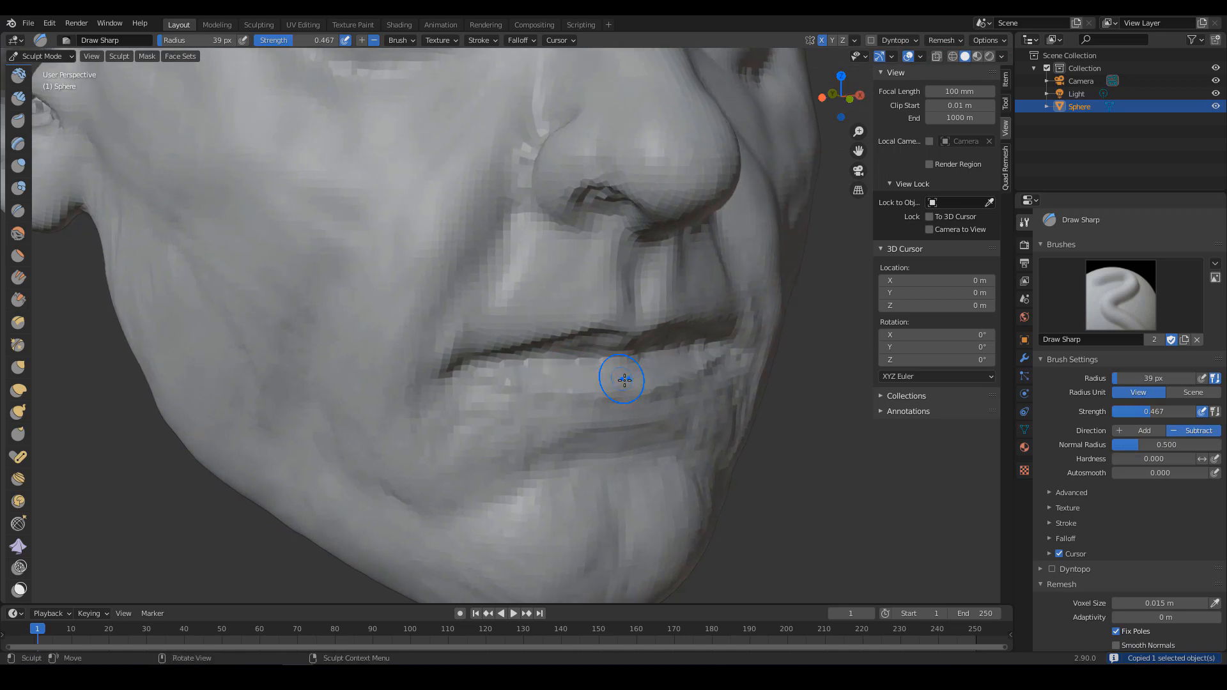
# Build up the lower lip below the mouth line with Clay Strips at 39 px radius and Draw at 38 px.
pyautogui.press('c')
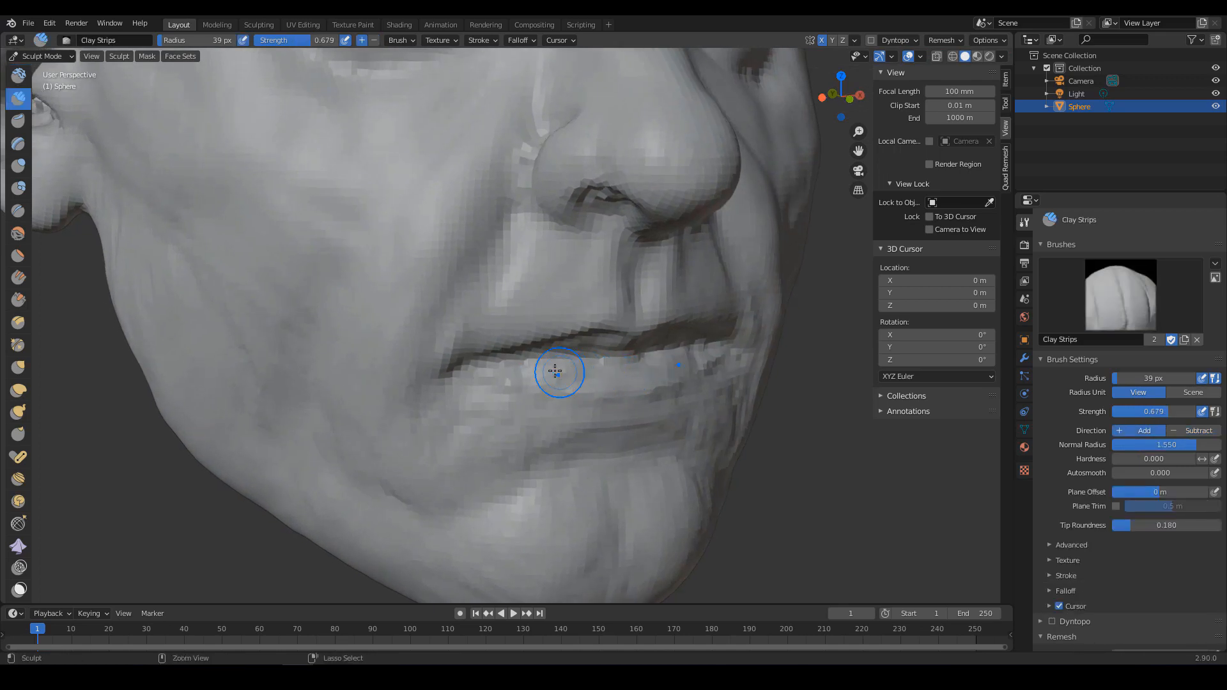
pyautogui.moveTo(555, 370); pyautogui.dragTo(591, 370)
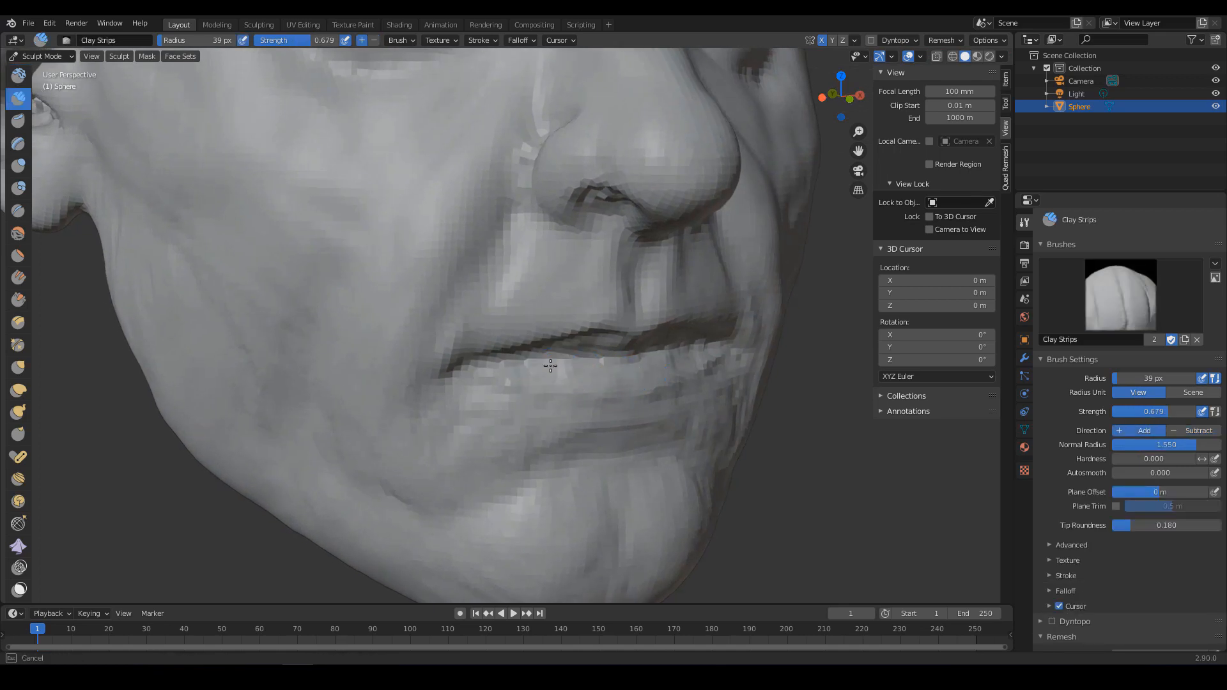
pyautogui.moveTo(614, 376)
pyautogui.keyDown('ctrl'); pyautogui.mouseDown(button='middle')
pyautogui.moveTo(643, 404)
pyautogui.moveTo(597, 383)
pyautogui.moveTo(608, 321)
pyautogui.moveTo(566, 342)
pyautogui.mouseUp(button='middle'); pyautogui.keyUp('ctrl')
pyautogui.press('x')
pyautogui.scroll(3, 511, 345)
pyautogui.moveTo(507, 343); pyautogui.dragTo(473, 352)
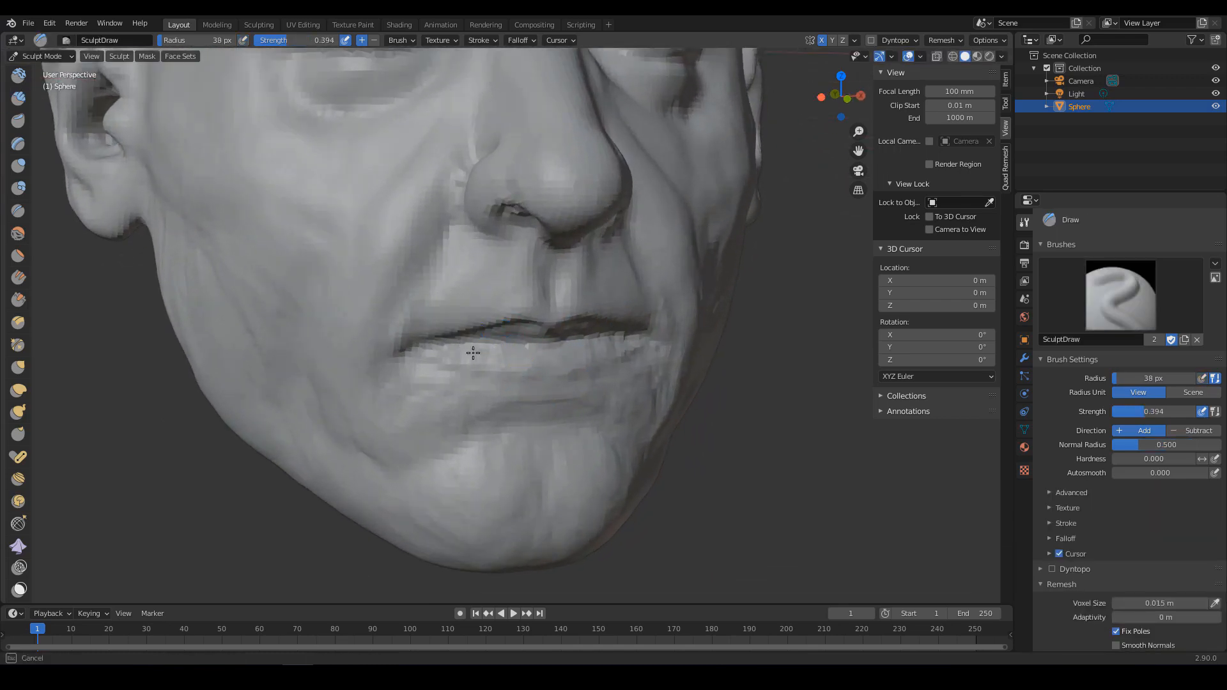
# Refine the lips along the mouth line with Draw at 0.297 strength, using 22 px and 40 px radius.
pyautogui.hotkey('shift', 'f')
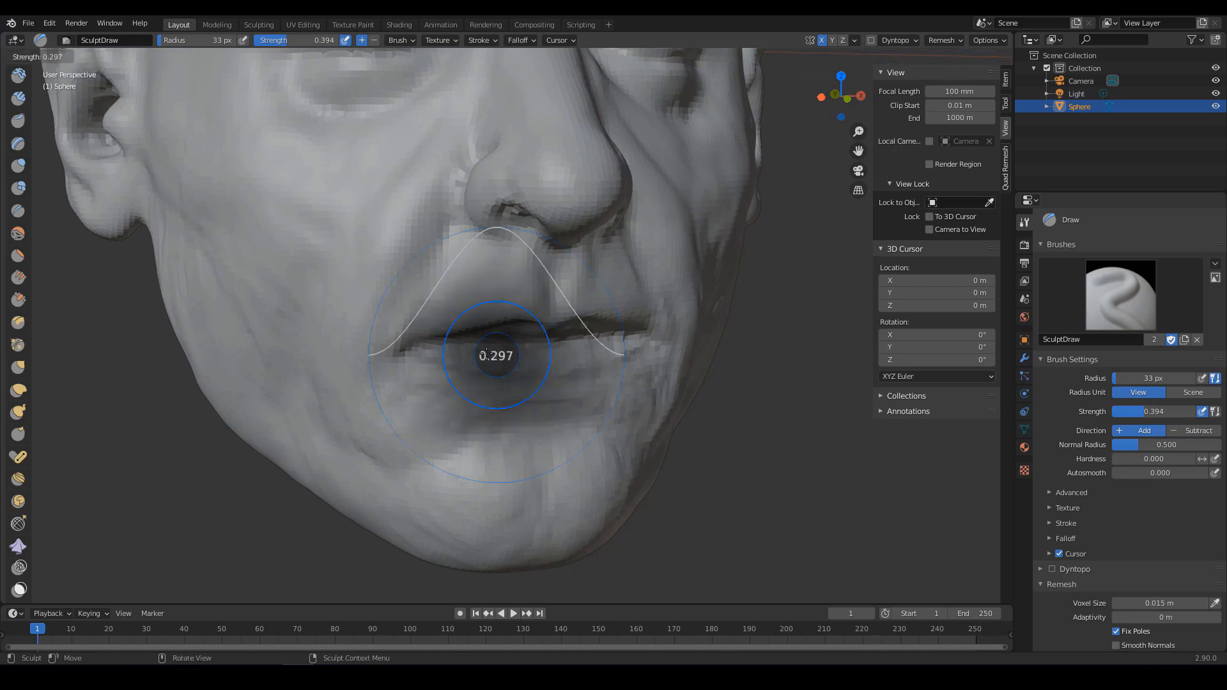
pyautogui.click(501, 355)
pyautogui.press('f')
pyautogui.click(481, 351)
pyautogui.press('f')
pyautogui.click(481, 350)
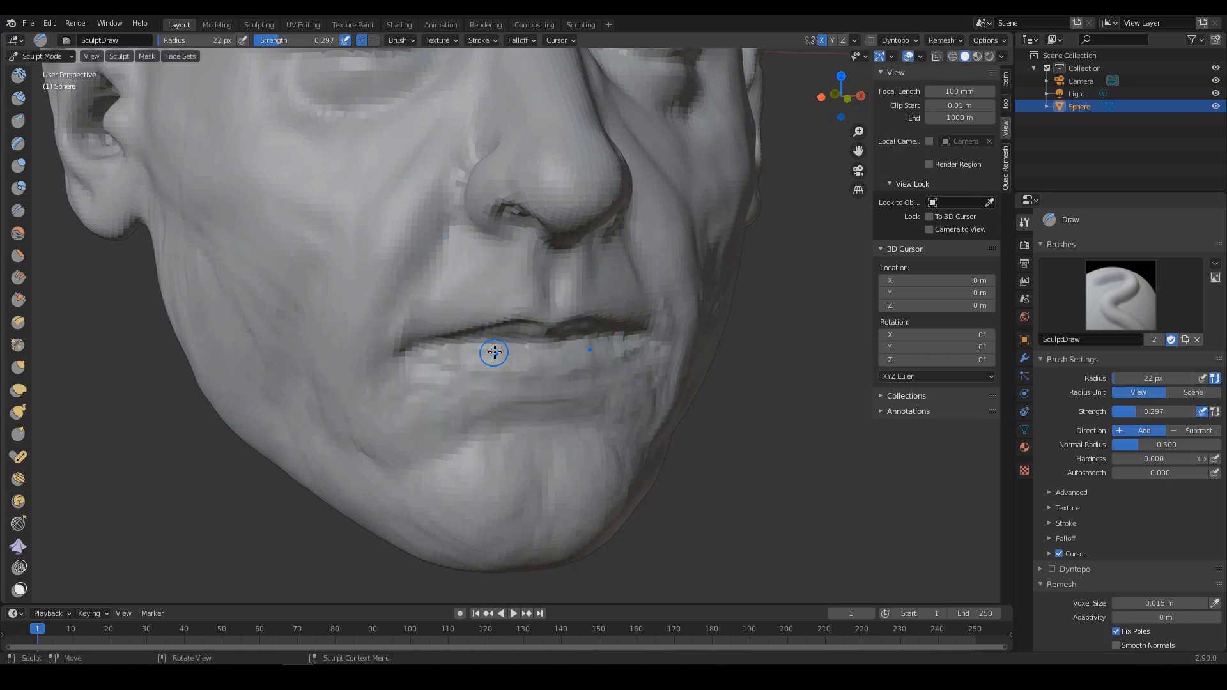
pyautogui.press('f')
pyautogui.moveTo(498, 358)
pyautogui.mouseDown(button='middle')
pyautogui.moveTo(615, 333)
pyautogui.moveTo(584, 300)
pyautogui.mouseUp(button='middle')
pyautogui.moveTo(425, 219); pyautogui.dragTo(420, 219)
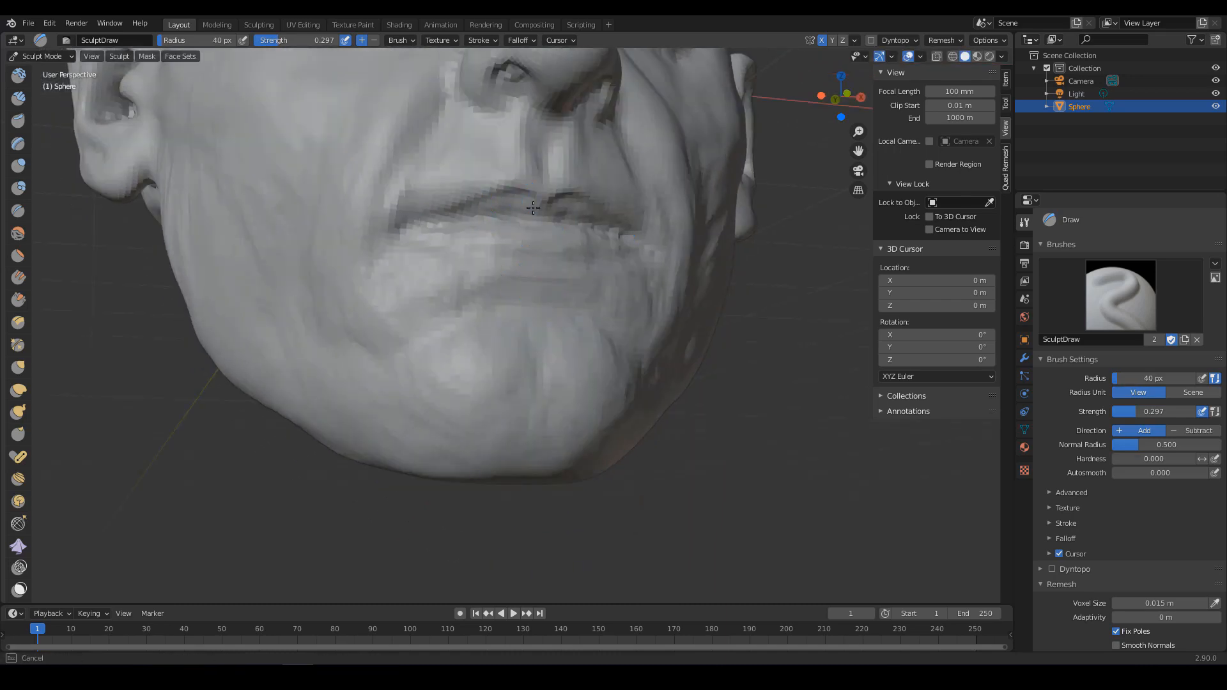
pyautogui.moveTo(533, 207); pyautogui.dragTo(524, 209)
# Shape the upper lip and the mouth corner with Draw at 30 px radius.
pyautogui.moveTo(521, 222); pyautogui.dragTo(515, 230, button='middle')
pyautogui.press('f')
pyautogui.click(449, 231)
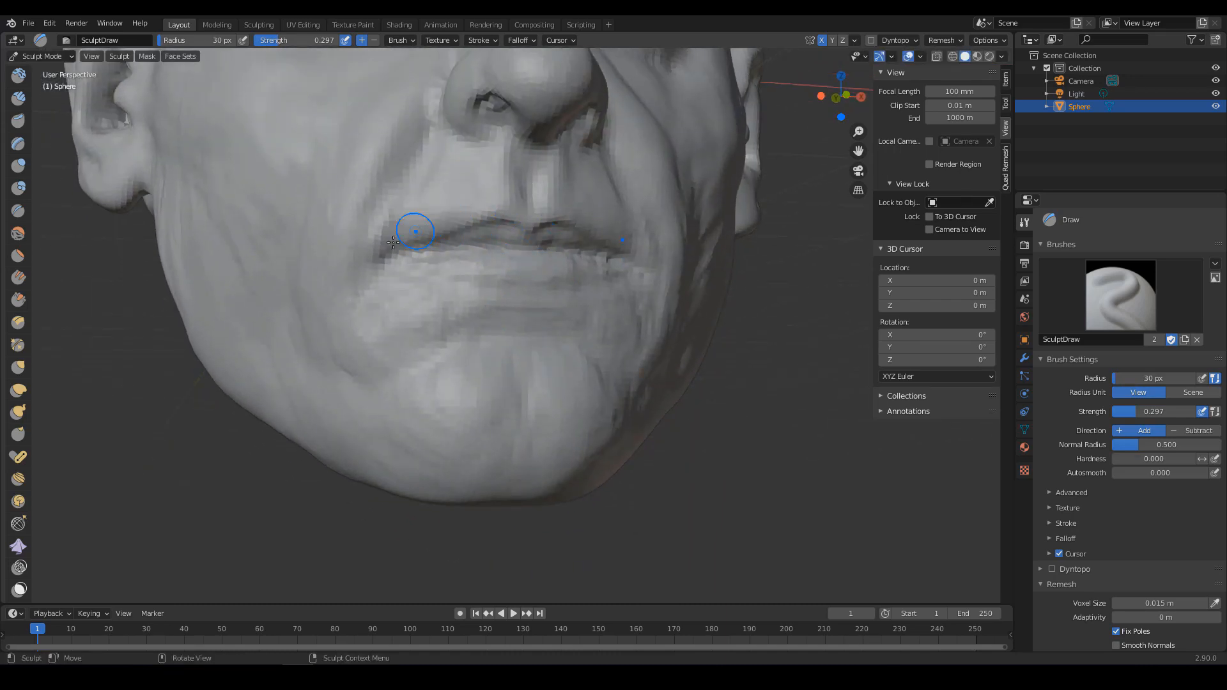
pyautogui.moveTo(581, 238)
pyautogui.mouseDown(button='middle')
pyautogui.moveTo(539, 200)
pyautogui.moveTo(501, 274)
pyautogui.moveTo(496, 171)
pyautogui.mouseUp(button='middle')
pyautogui.moveTo(454, 178); pyautogui.dragTo(527, 168)
pyautogui.moveTo(528, 168)
pyautogui.keyDown('ctrl'); pyautogui.keyDown('alt'); pyautogui.mouseDown()
pyautogui.moveTo(551, 210)
pyautogui.moveTo(566, 345)
pyautogui.moveTo(511, 384)
pyautogui.moveTo(553, 411)
pyautogui.mouseUp(); pyautogui.keyUp('alt'); pyautogui.keyUp('ctrl')
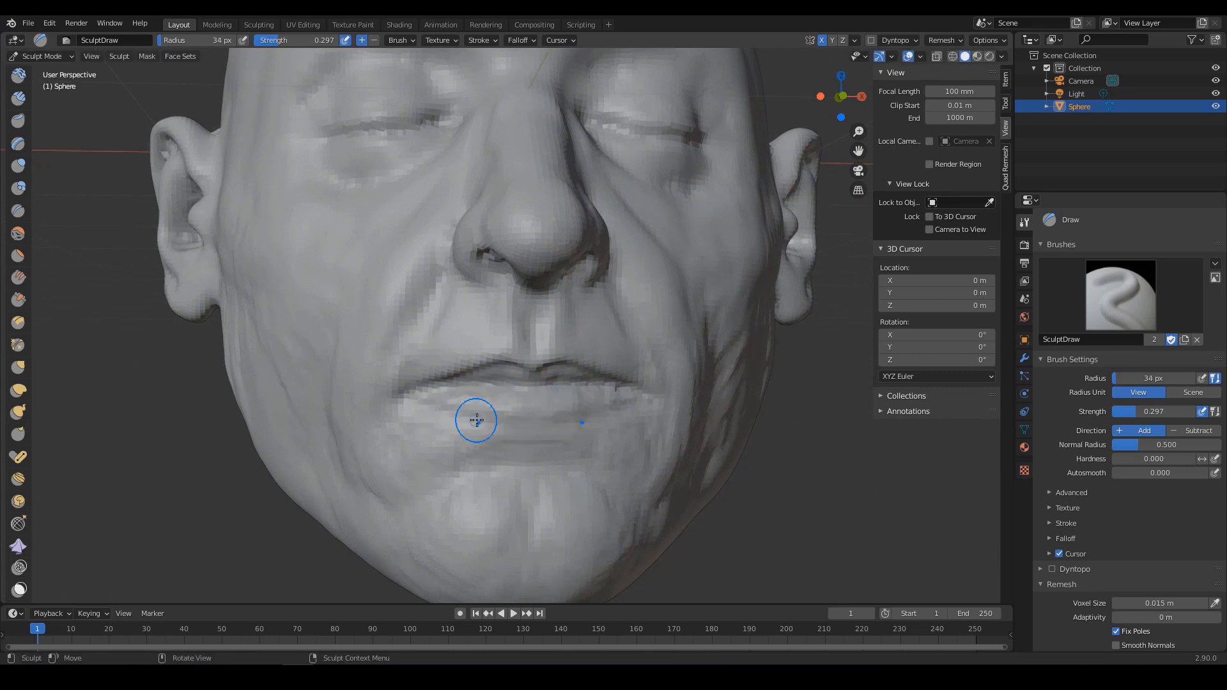
# Add volume beneath the lower lip and around the mouth corner with Draw at 52 px radius.
pyautogui.press('f')
pyautogui.click(436, 422)
pyautogui.moveTo(401, 432); pyautogui.dragTo(459, 430)
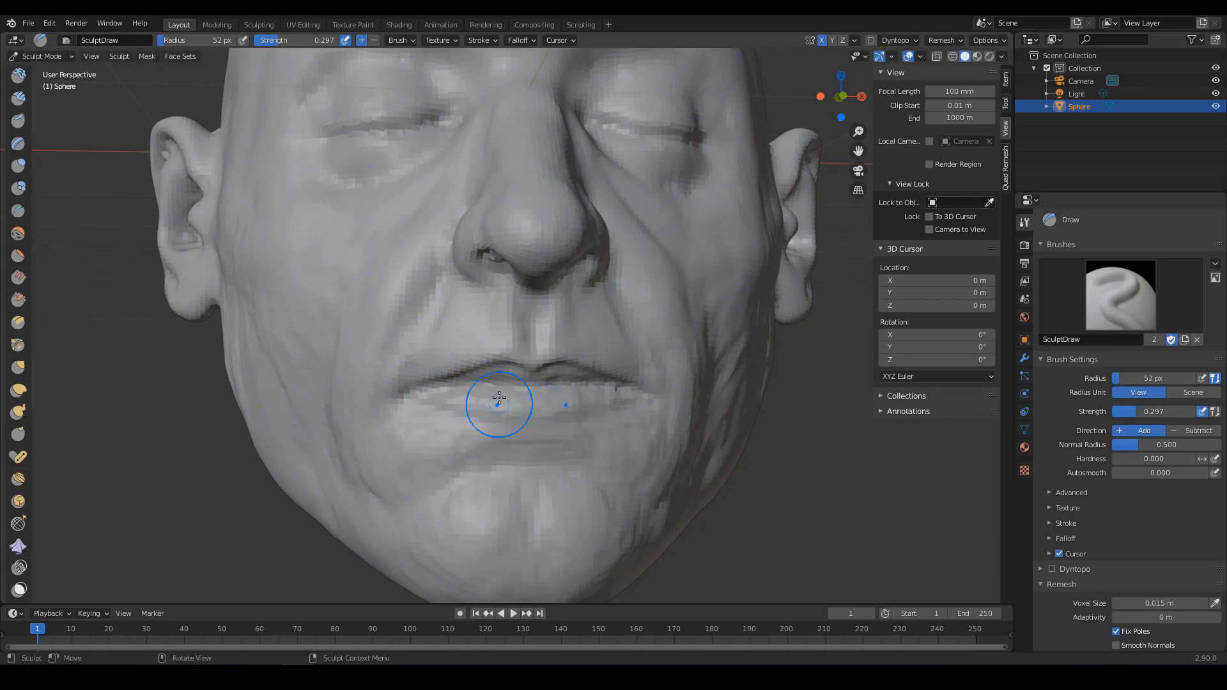
pyautogui.moveTo(404, 376); pyautogui.dragTo(399, 357)
# Smooth the cheek and fill out the underside of the chin with Draw at 102 px radius.
pyautogui.keyDown('ctrl'); pyautogui.keyDown('alt'); pyautogui.moveTo(397, 403); pyautogui.dragTo(485, 365); pyautogui.keyUp('alt'); pyautogui.keyUp('ctrl')
pyautogui.moveTo(511, 345)
pyautogui.keyDown('alt'); pyautogui.mouseDown()
pyautogui.moveTo(597, 400)
pyautogui.moveTo(590, 411)
pyautogui.moveTo(588, 368)
pyautogui.moveTo(575, 435)
pyautogui.mouseUp(); pyautogui.keyUp('alt')
pyautogui.keyDown('alt'); pyautogui.moveTo(530, 383); pyautogui.dragTo(562, 377); pyautogui.keyUp('alt')
pyautogui.keyDown('ctrl'); pyautogui.keyDown('alt'); pyautogui.moveTo(476, 338); pyautogui.dragTo(460, 296); pyautogui.keyUp('alt'); pyautogui.keyUp('ctrl')
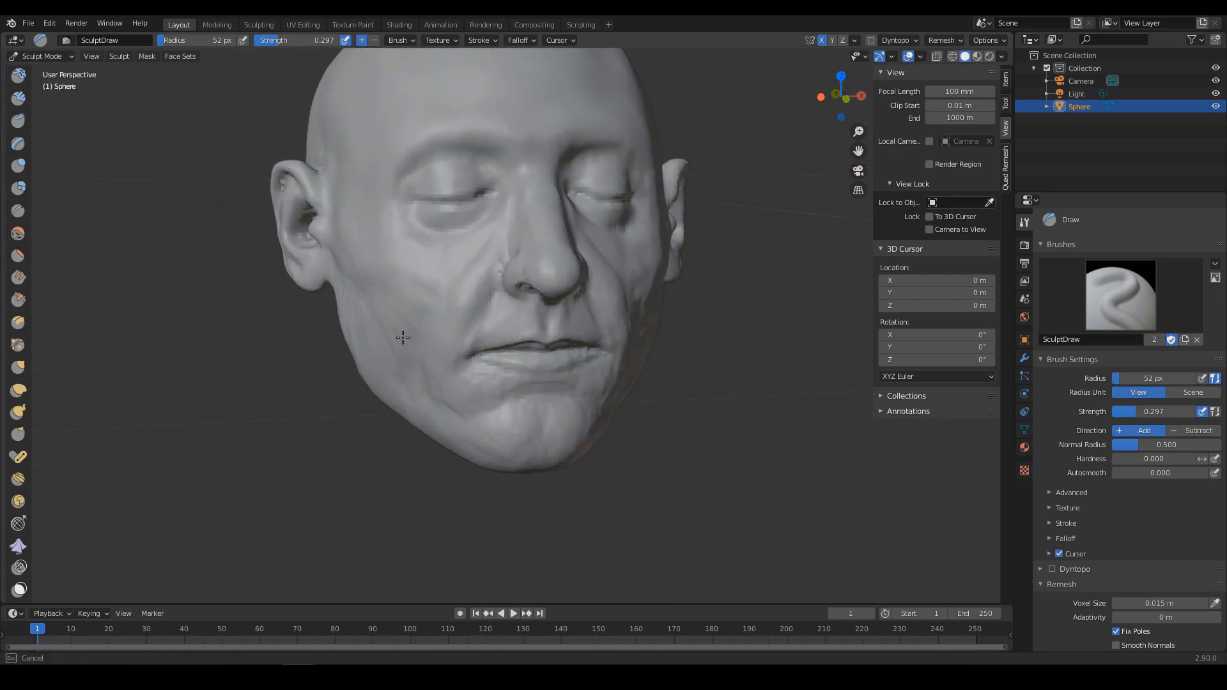
pyautogui.keyDown('alt'); pyautogui.moveTo(604, 376); pyautogui.dragTo(618, 312); pyautogui.keyUp('alt')
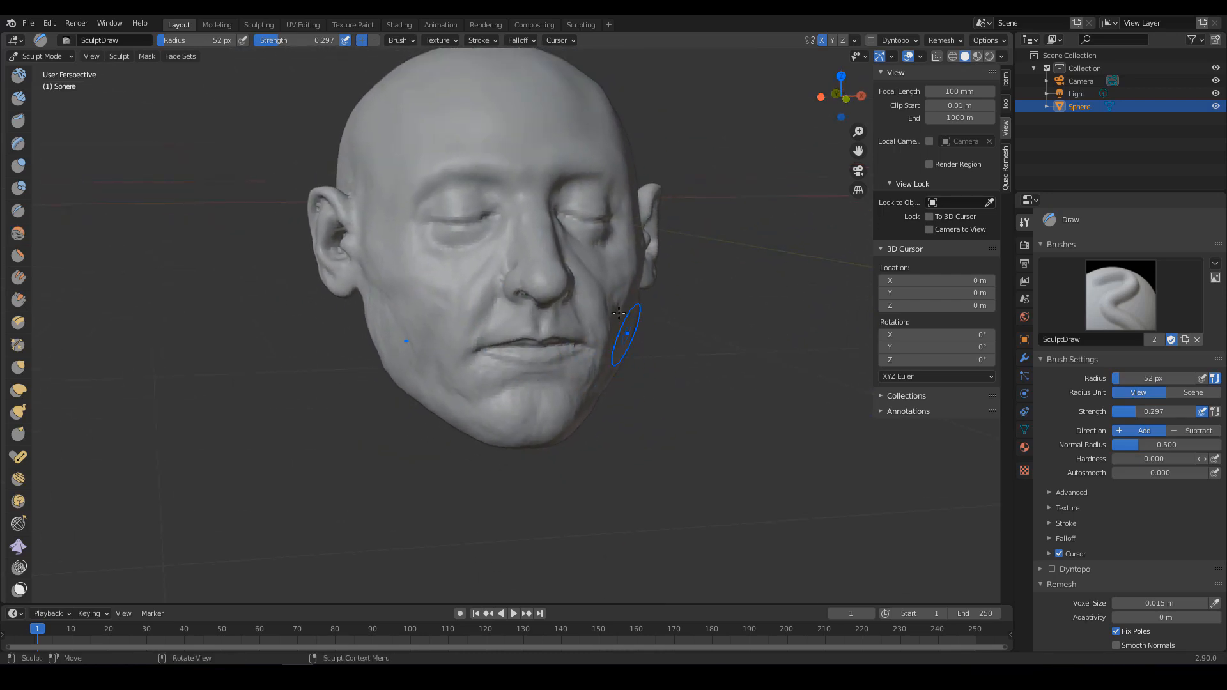
pyautogui.moveTo(416, 277)
pyautogui.keyDown('shift'); pyautogui.mouseDown()
pyautogui.moveTo(390, 338)
pyautogui.moveTo(366, 322)
pyautogui.mouseUp(); pyautogui.keyUp('shift')
pyautogui.keyDown('ctrl'); pyautogui.keyDown('alt'); pyautogui.moveTo(507, 389); pyautogui.dragTo(539, 411); pyautogui.keyUp('alt'); pyautogui.keyUp('ctrl')
pyautogui.press('f')
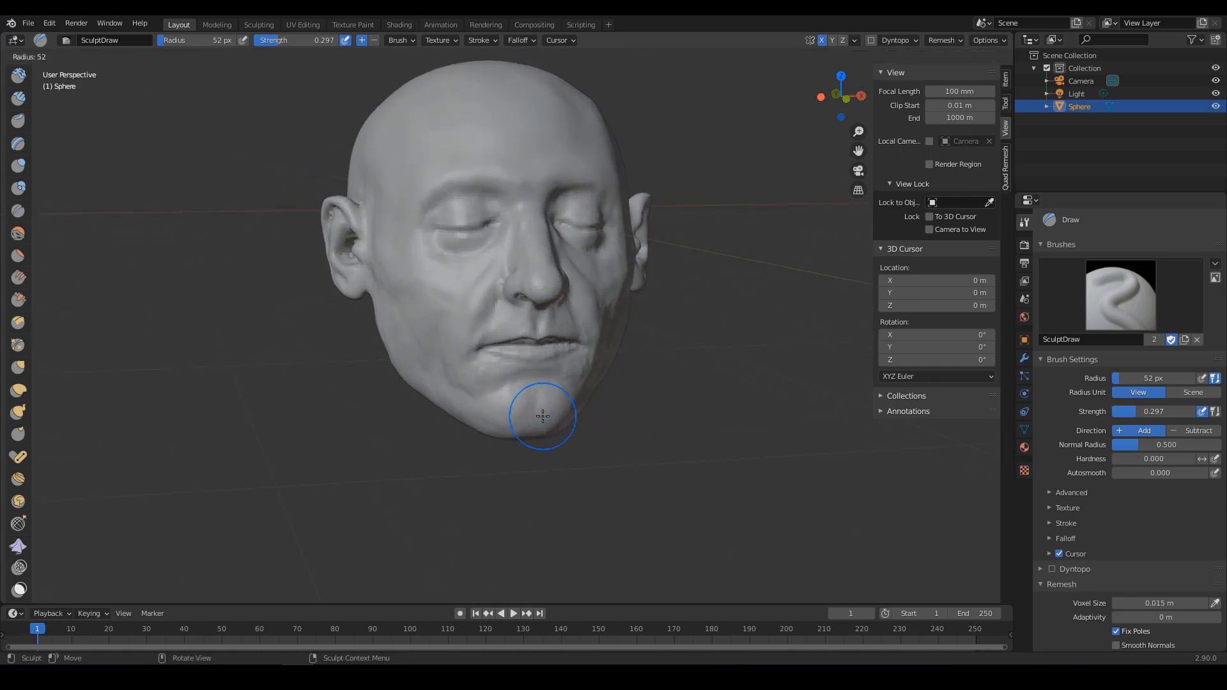
pyautogui.click(534, 423)
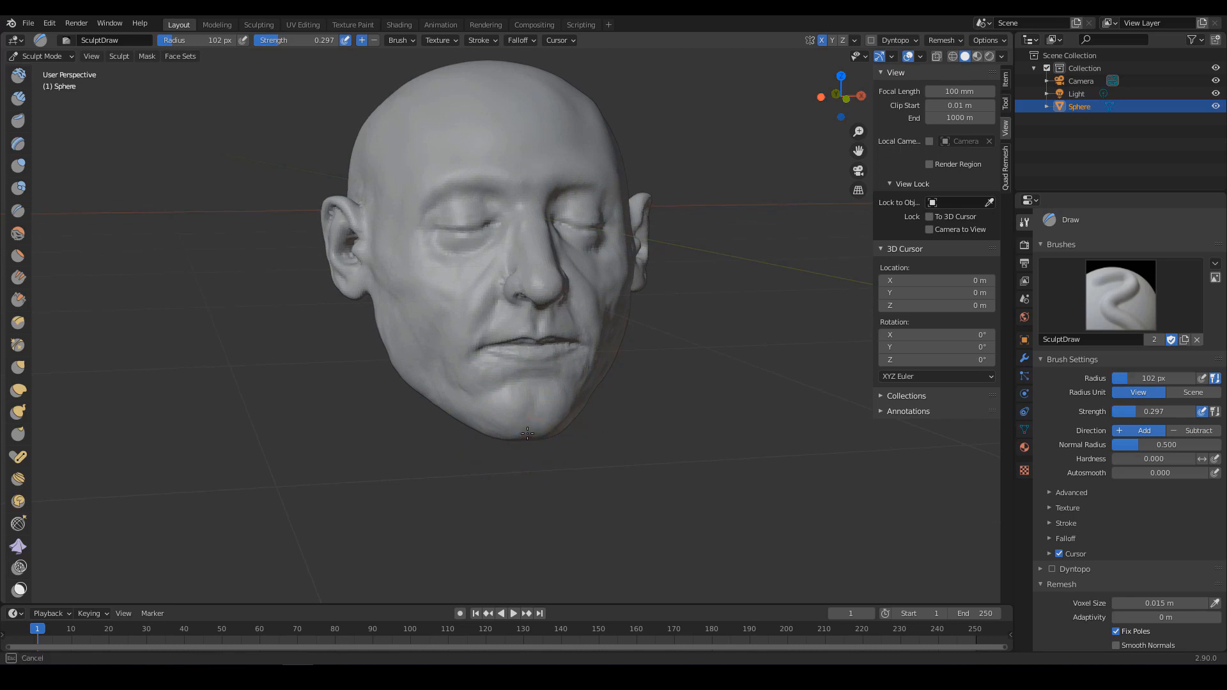
# Push the outer contour of the face beside the eye inward with Grab, enlarging its radius to 141 px.
pyautogui.press('g')
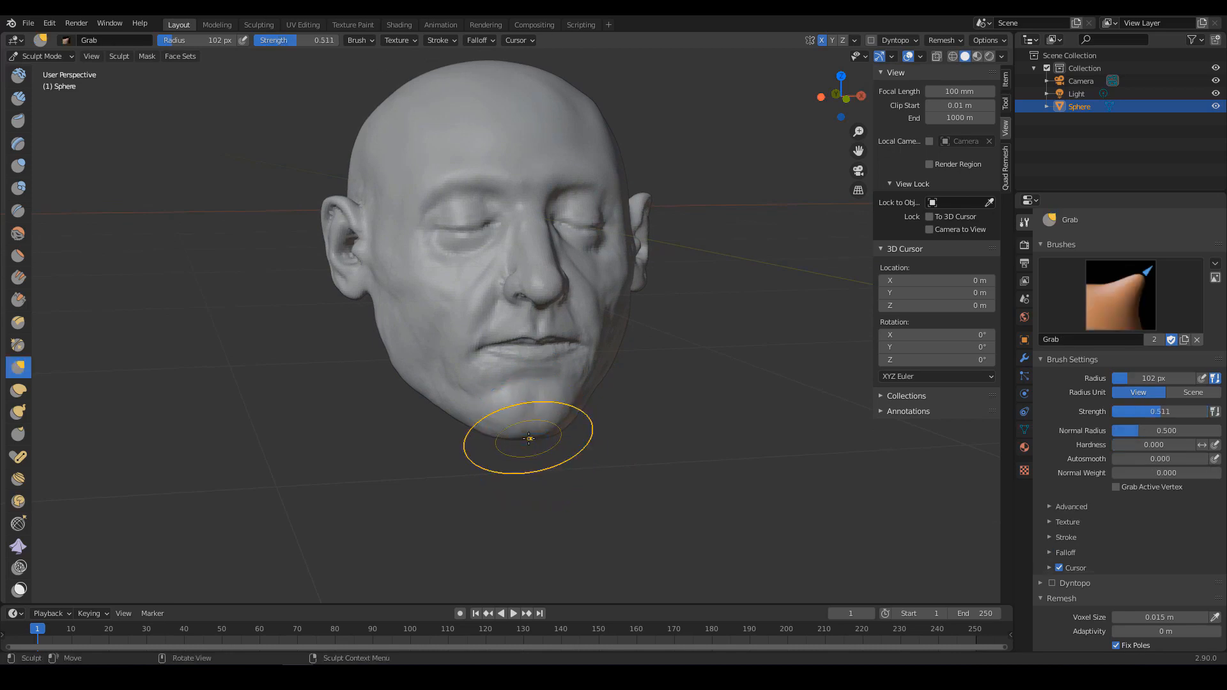
pyautogui.press('f')
pyautogui.click(674, 334)
pyautogui.moveTo(651, 297); pyautogui.dragTo(667, 276, button='middle')
pyautogui.press('f')
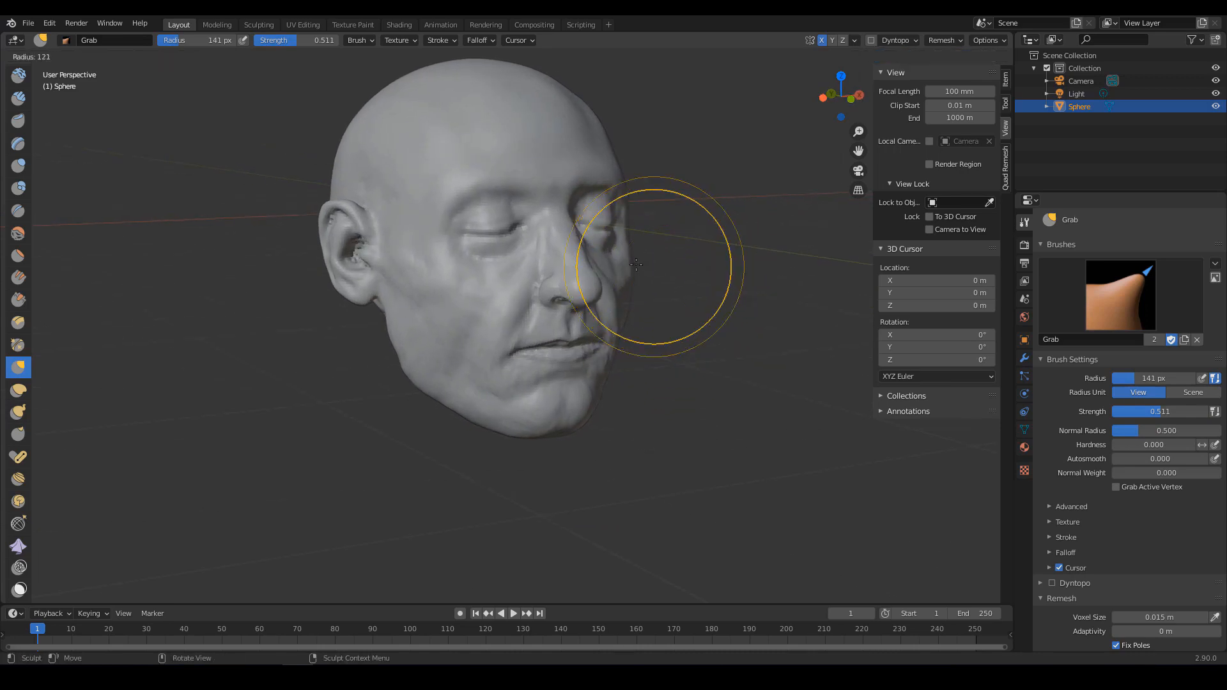
pyautogui.click(727, 263)
pyautogui.moveTo(629, 246); pyautogui.dragTo(617, 248)
# Build up the cheek below the cheekbone with Draw at 77 px and 40 px radius and Clay Strips at 40 px.
pyautogui.moveTo(679, 281); pyautogui.dragTo(656, 293, button='middle')
pyautogui.click(617, 292)
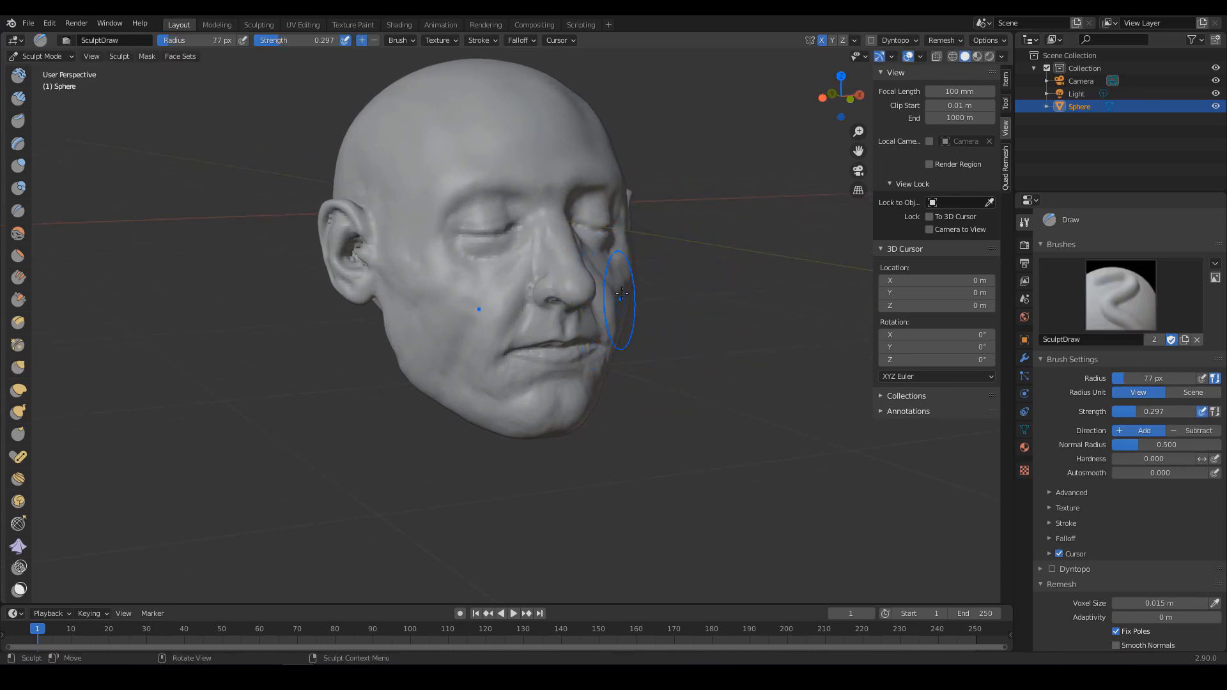
pyautogui.press('f')
pyautogui.click(614, 267)
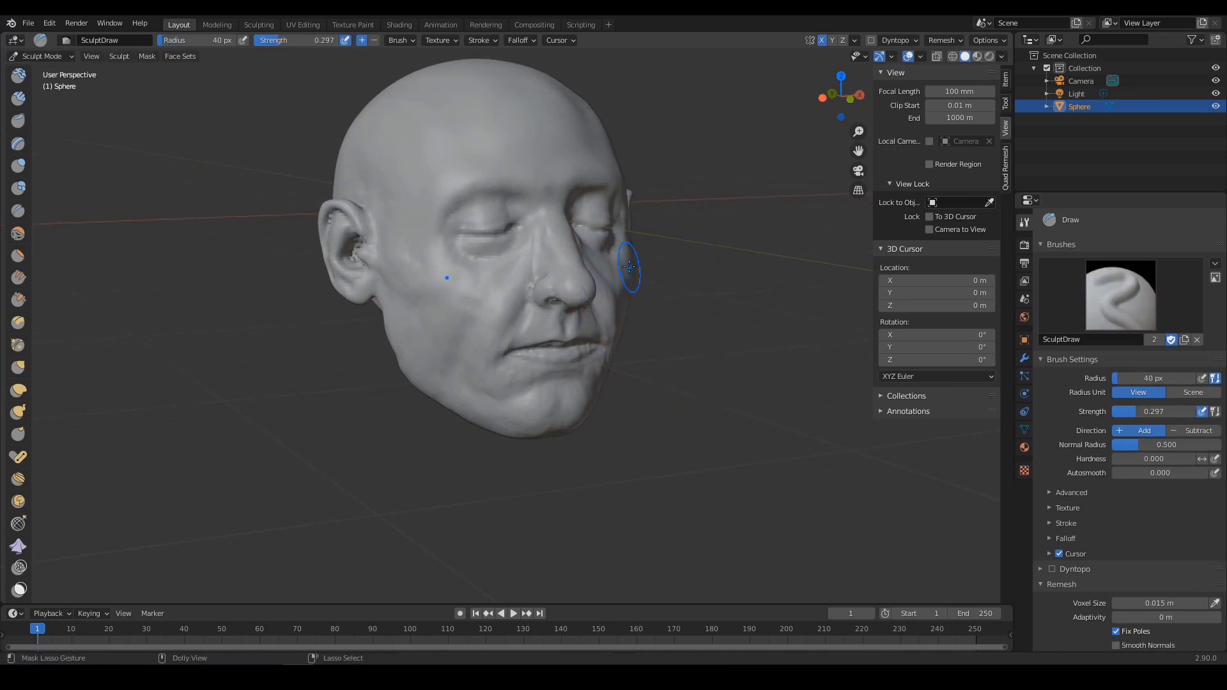
pyautogui.press('c')
pyautogui.moveTo(618, 273); pyautogui.dragTo(642, 282, button='middle')
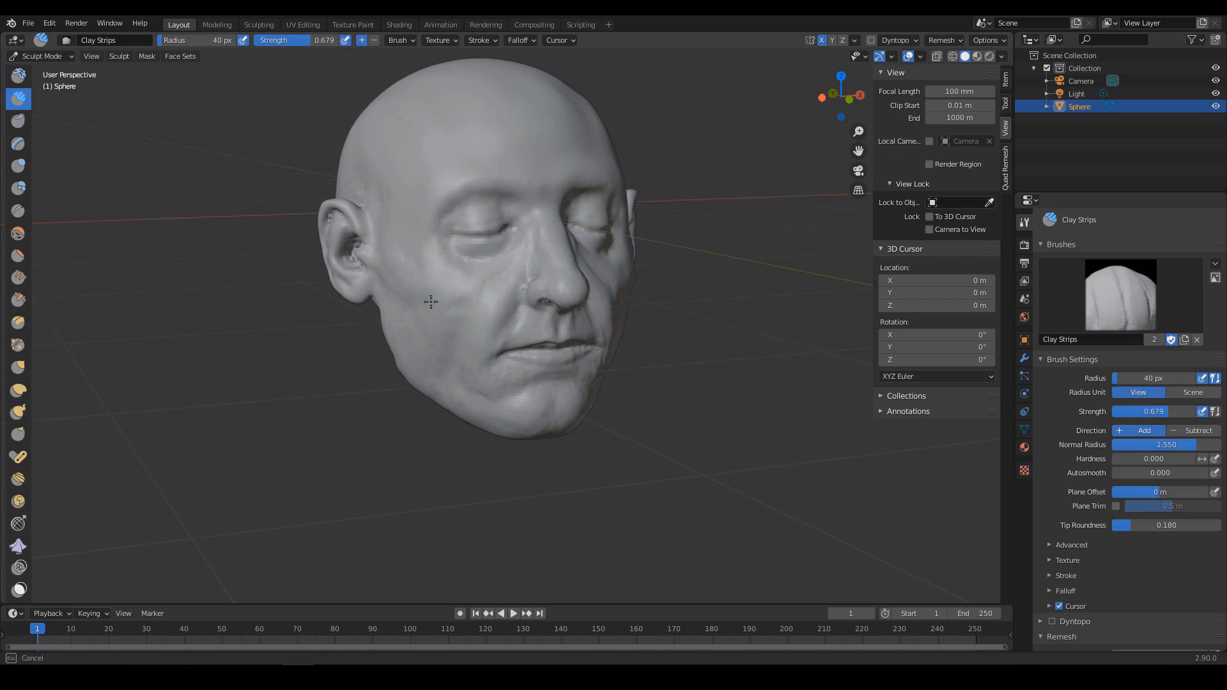
# Refine the upper lip with Draw at 24 px radius, enlarging the brush to 54 px for the cheek.
pyautogui.moveTo(614, 353); pyautogui.dragTo(592, 362, button='middle')
pyautogui.scroll(1, 592, 362)
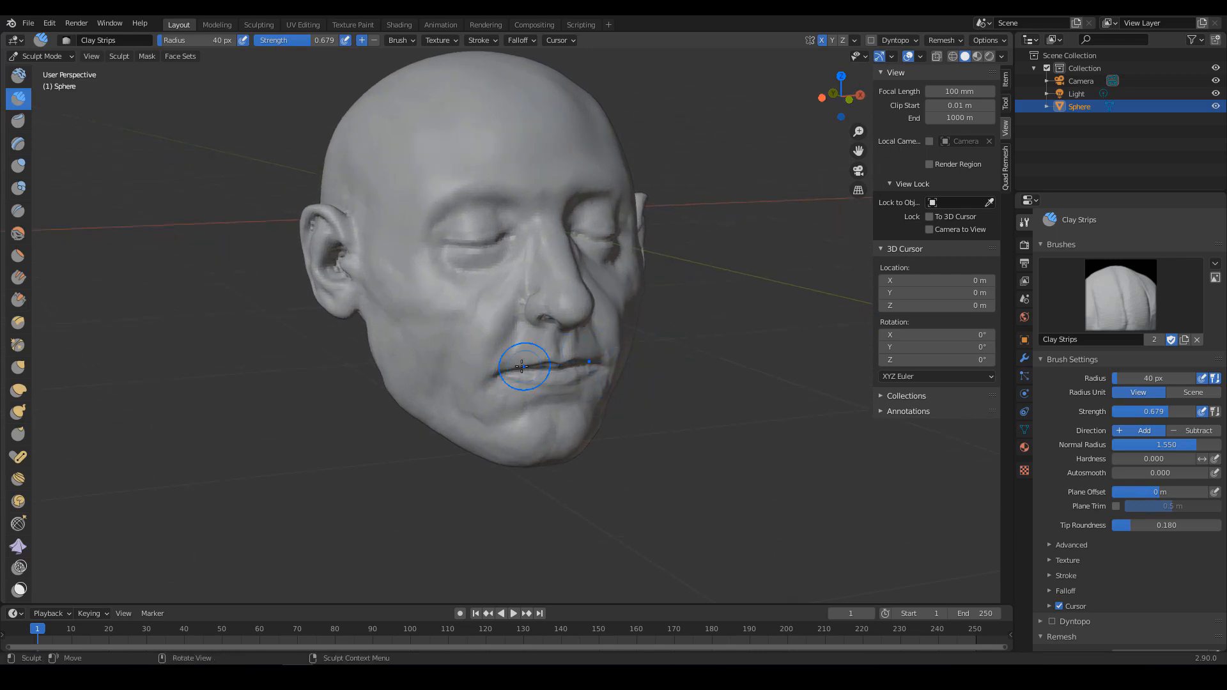
pyautogui.press('x')
pyautogui.moveTo(518, 363); pyautogui.dragTo(628, 351, button='middle')
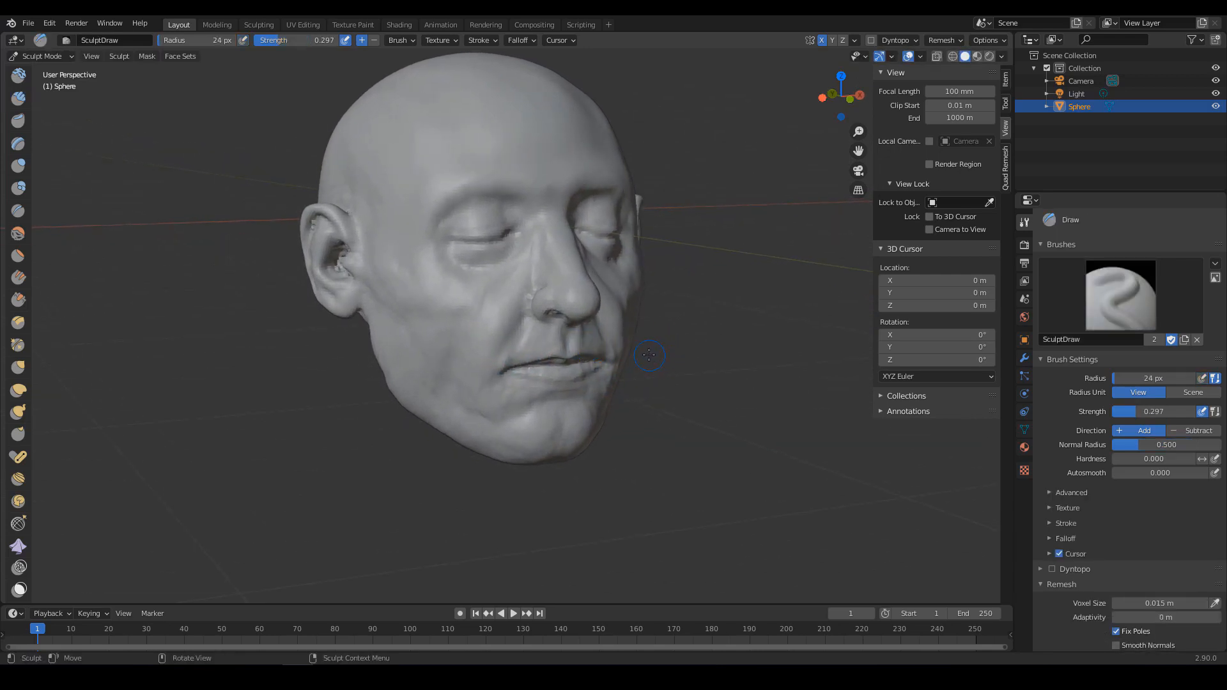
pyautogui.moveTo(634, 376); pyautogui.dragTo(403, 361, button='middle')
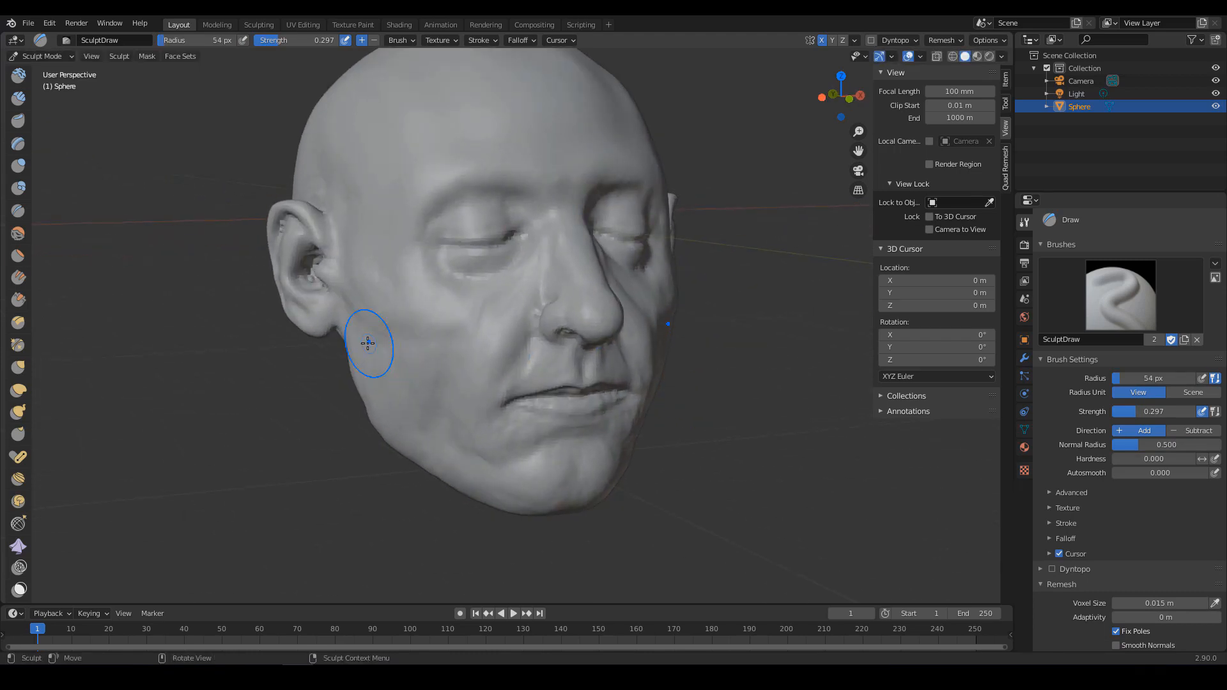
# Pull the jaw contour below the ear outward with Grab, setting its radius to 66 px.
pyautogui.press('g')
pyautogui.moveTo(358, 342); pyautogui.dragTo(343, 351)
pyautogui.press('f')
pyautogui.click(406, 366)
pyautogui.moveTo(378, 395); pyautogui.dragTo(362, 395)
pyautogui.keyDown('ctrl'); pyautogui.moveTo(469, 379); pyautogui.dragTo(469, 468, button='middle'); pyautogui.keyUp('ctrl')
pyautogui.keyDown('ctrl'); pyautogui.keyDown('alt'); pyautogui.moveTo(470, 467); pyautogui.dragTo(470, 481); pyautogui.keyUp('alt'); pyautogui.keyUp('ctrl')
pyautogui.keyDown('alt'); pyautogui.moveTo(735, 401); pyautogui.dragTo(729, 400); pyautogui.keyUp('alt')
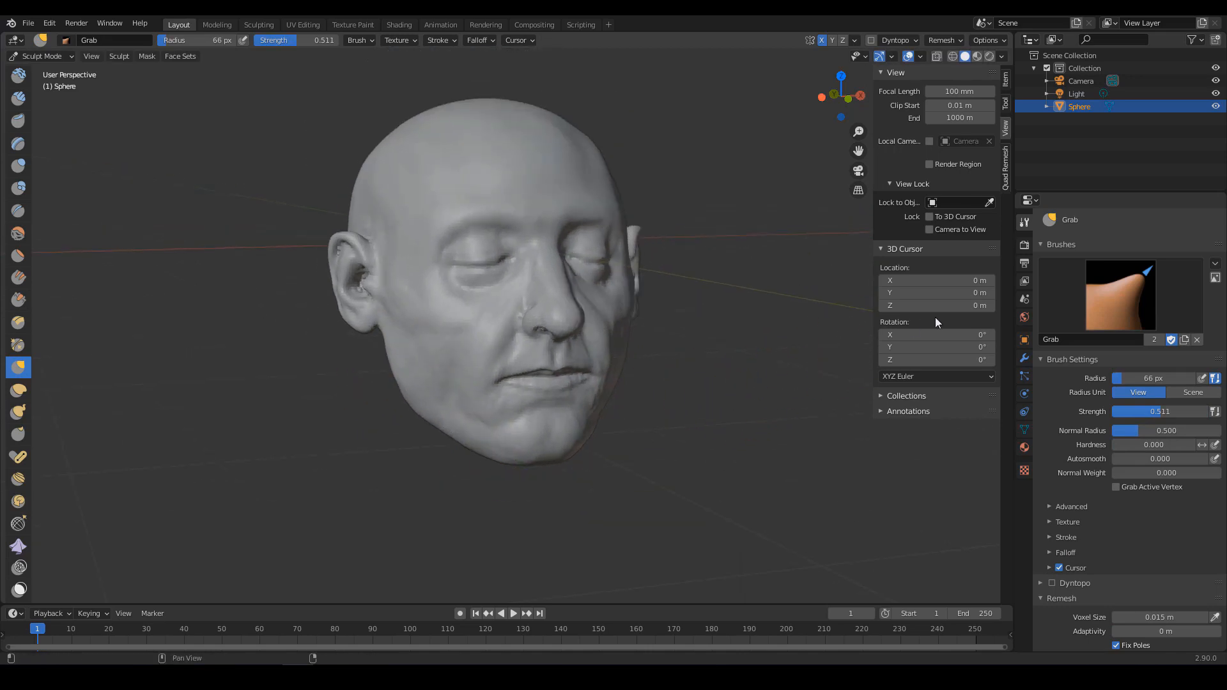
# Switch the viewport lighting to MatCap and choose the matcap with bluish and reddish edge lighting.
pyautogui.click(1001, 57)
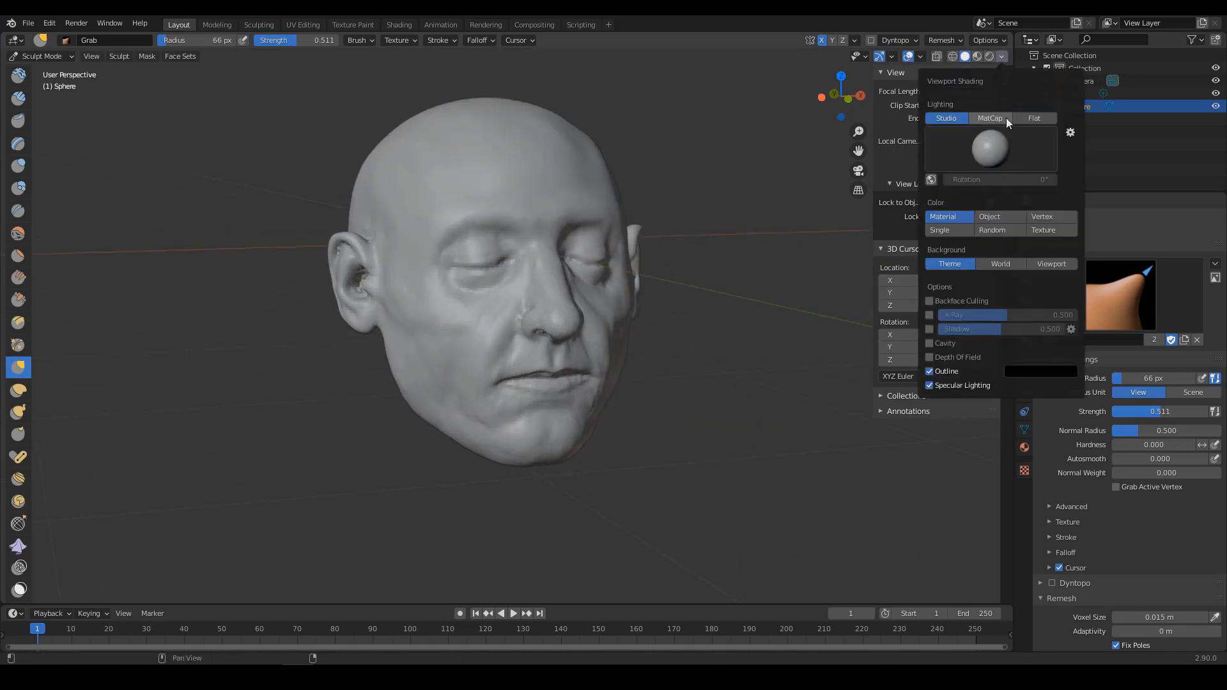
pyautogui.click(991, 147)
pyautogui.click(996, 194)
pyautogui.click(995, 147)
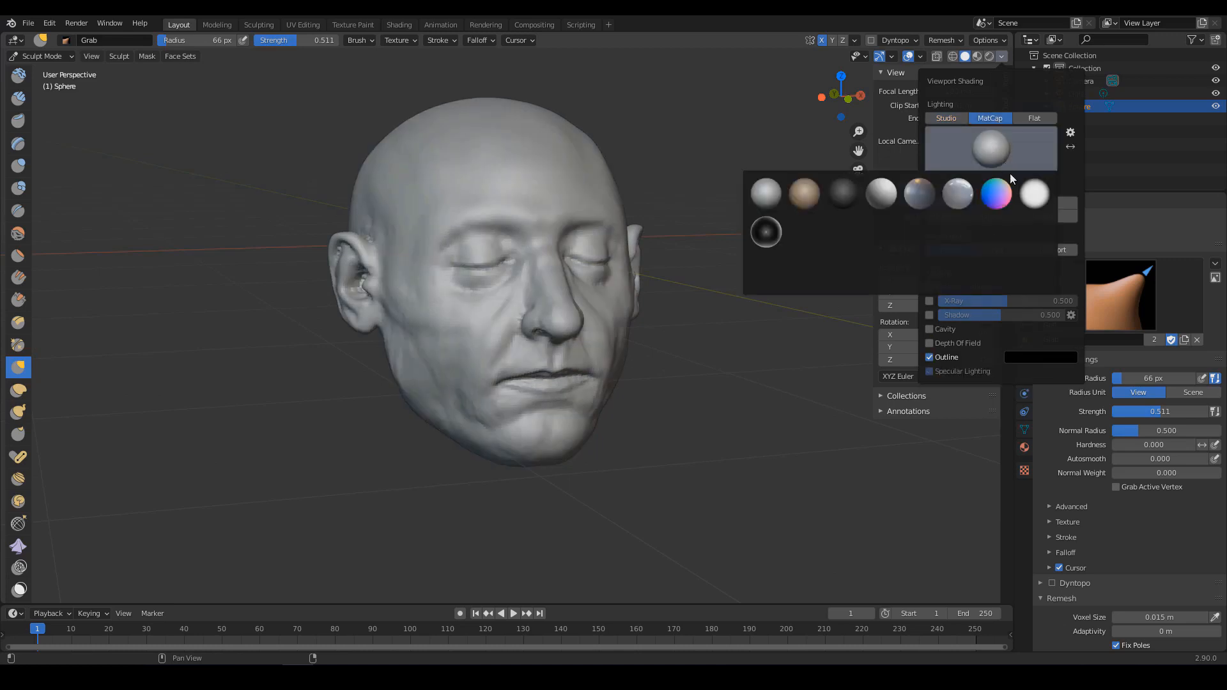
pyautogui.click(910, 212)
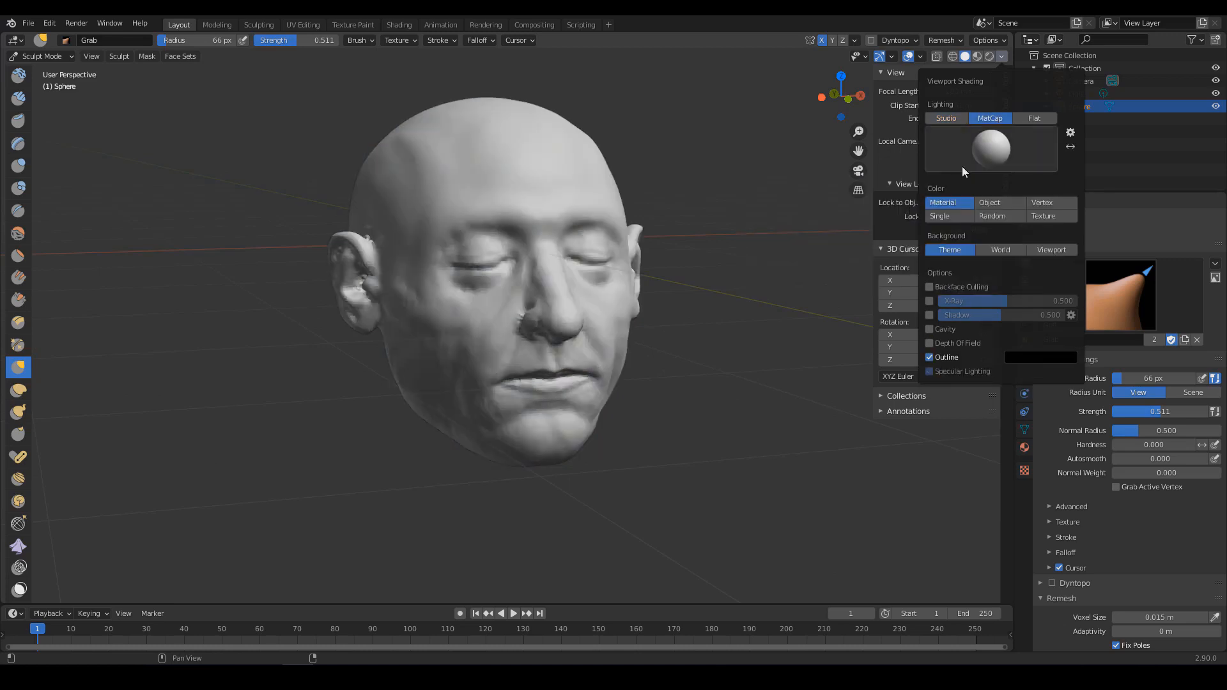
pyautogui.click(965, 163)
pyautogui.click(895, 228)
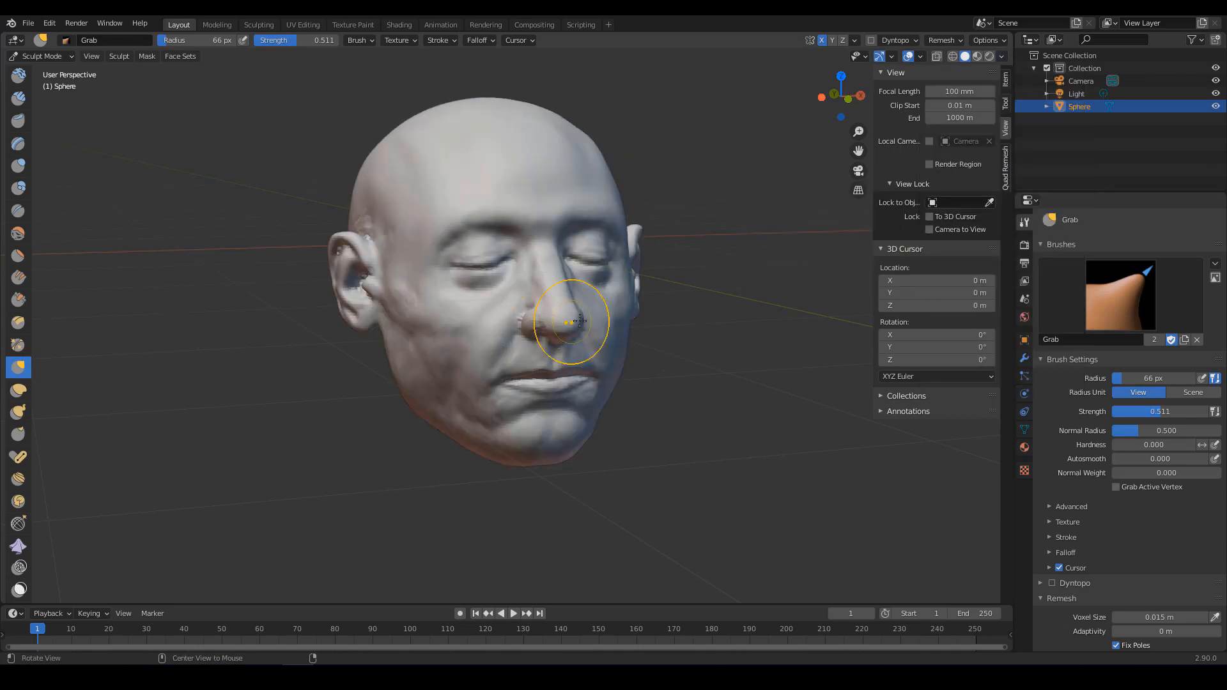
# Build up the temple and the area around the ear with Clay Strips at 50 px radius and 0.679 strength.
pyautogui.moveTo(492, 411); pyautogui.dragTo(561, 398, button='middle')
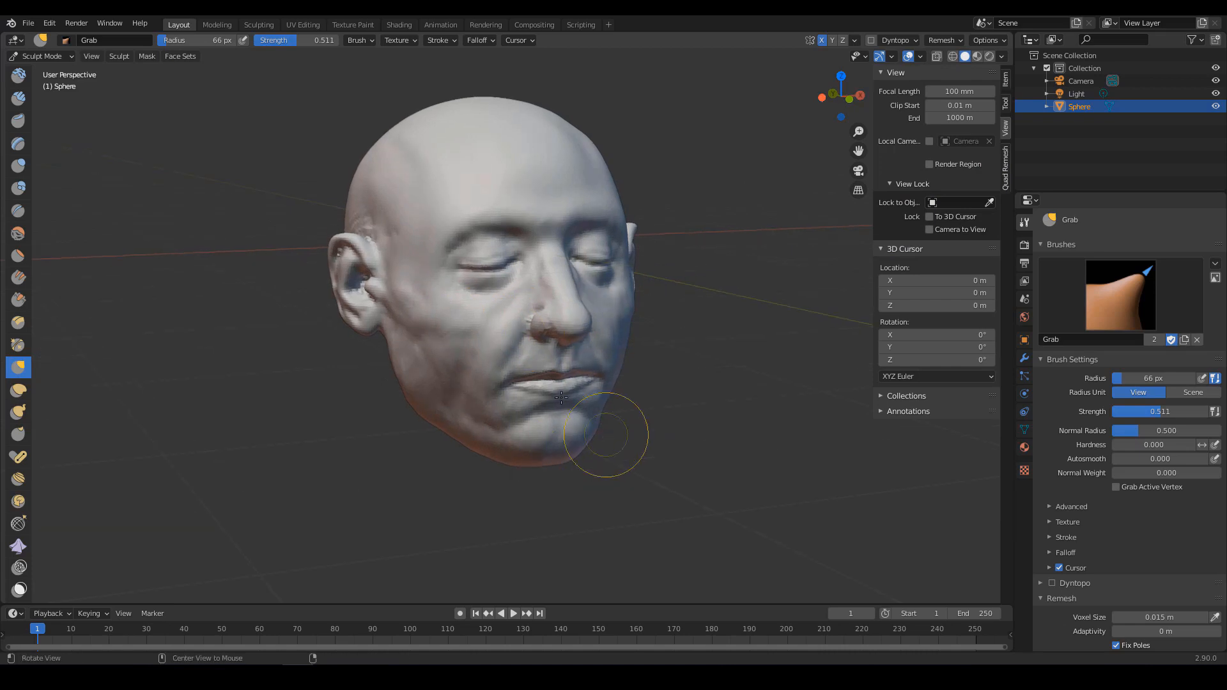
pyautogui.moveTo(425, 283)
pyautogui.mouseDown(button='middle')
pyautogui.moveTo(409, 332)
pyautogui.moveTo(391, 322)
pyautogui.mouseUp(button='middle')
pyautogui.press('c')
pyautogui.press('f')
pyautogui.click(449, 294)
pyautogui.moveTo(468, 343); pyautogui.dragTo(418, 248, button='middle')
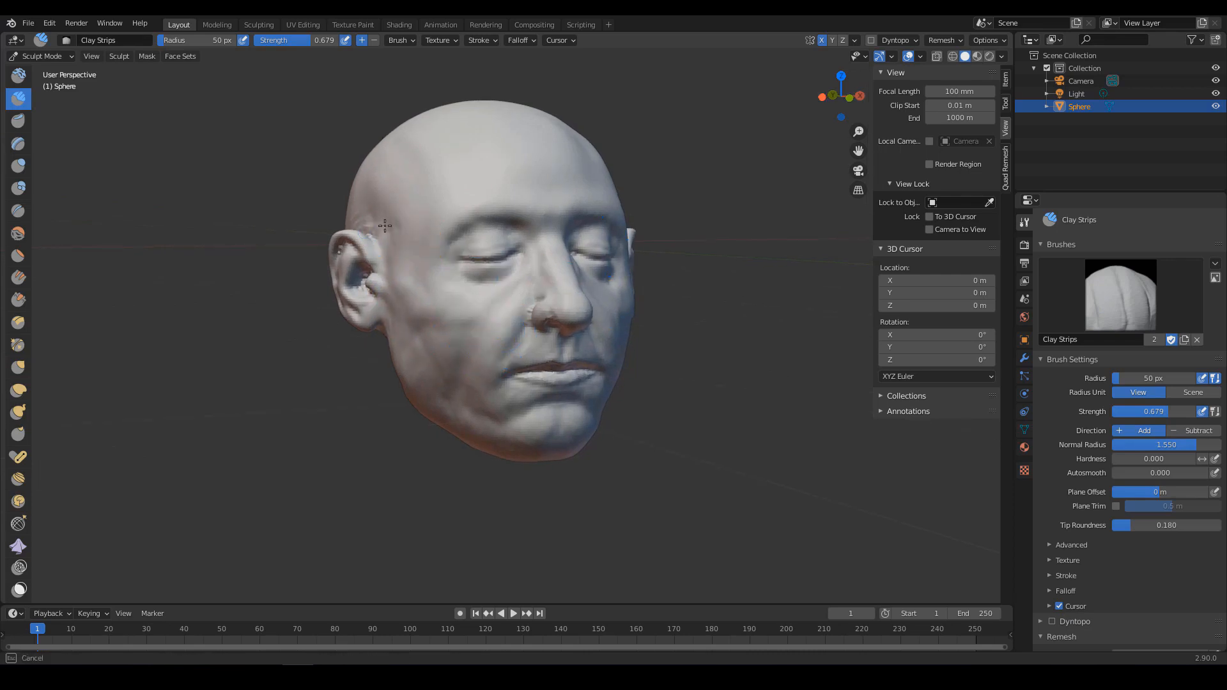
pyautogui.moveTo(592, 250); pyautogui.dragTo(531, 255, button='middle')
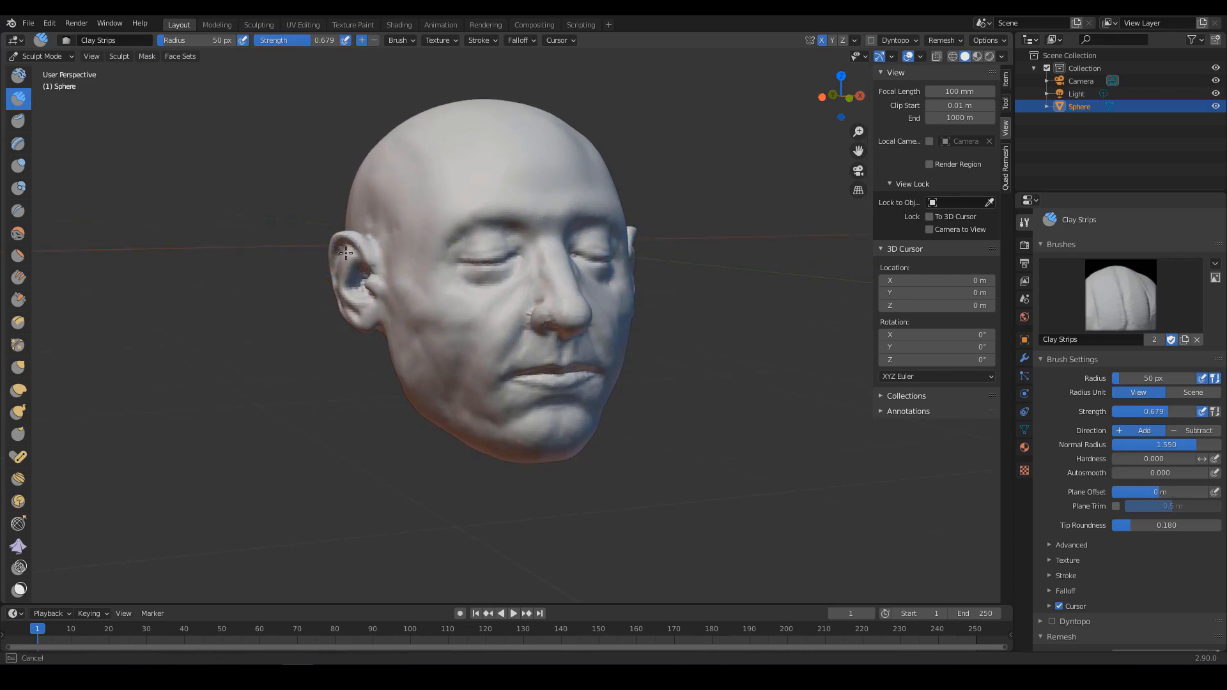
pyautogui.moveTo(346, 253); pyautogui.dragTo(347, 254, button='middle')
pyautogui.moveTo(521, 306)
pyautogui.mouseDown(button='middle')
pyautogui.moveTo(565, 295)
pyautogui.moveTo(576, 267)
pyautogui.moveTo(538, 259)
pyautogui.mouseUp(button='middle')
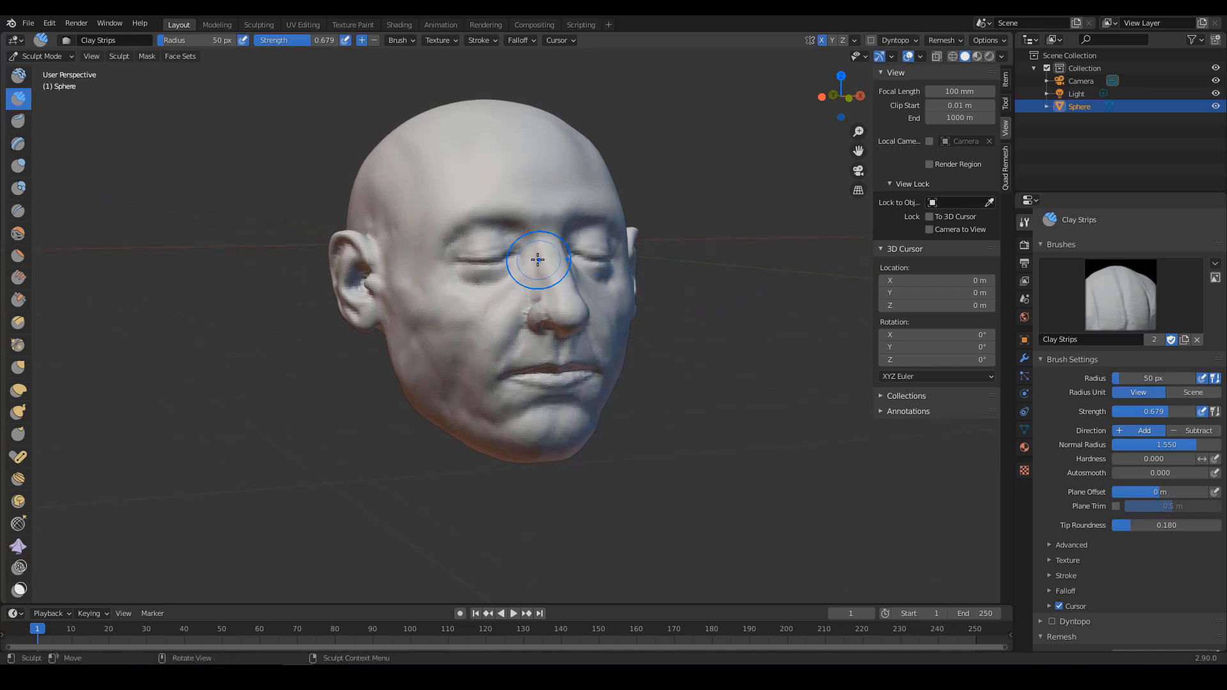
# Fill in the inner eye corner beside the nose bridge with Clay Strips at 33 px radius.
pyautogui.press('f')
pyautogui.click(524, 257)
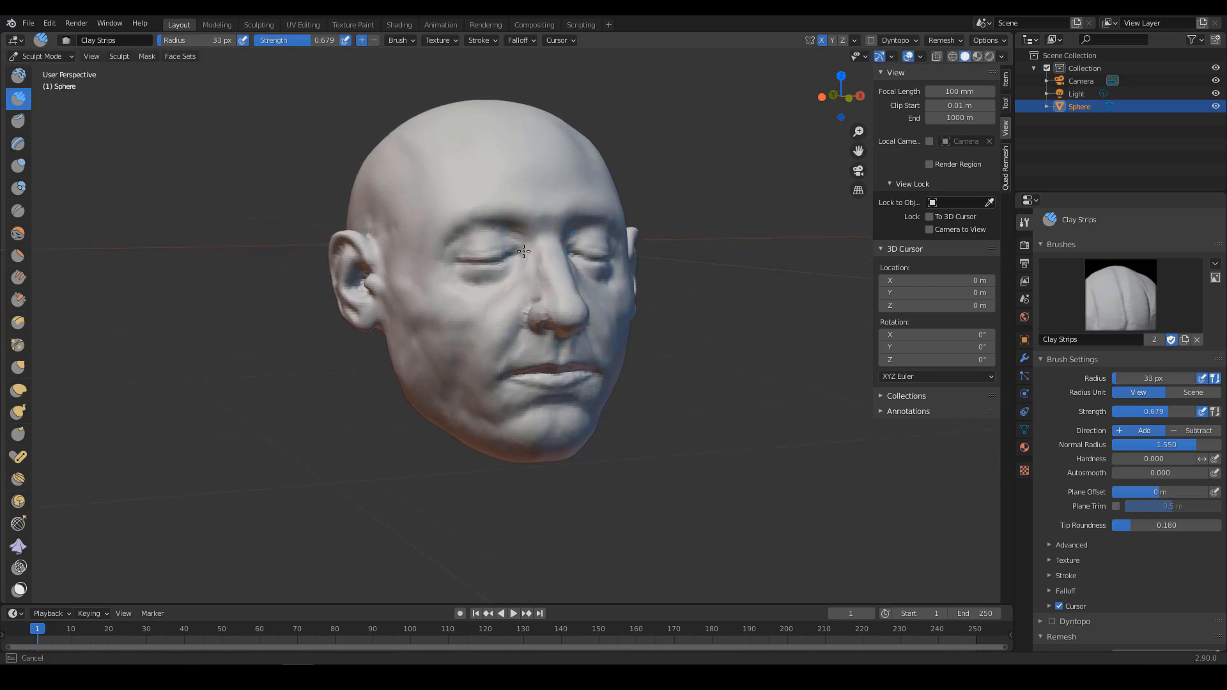
pyautogui.moveTo(562, 262); pyautogui.dragTo(714, 269, button='middle')
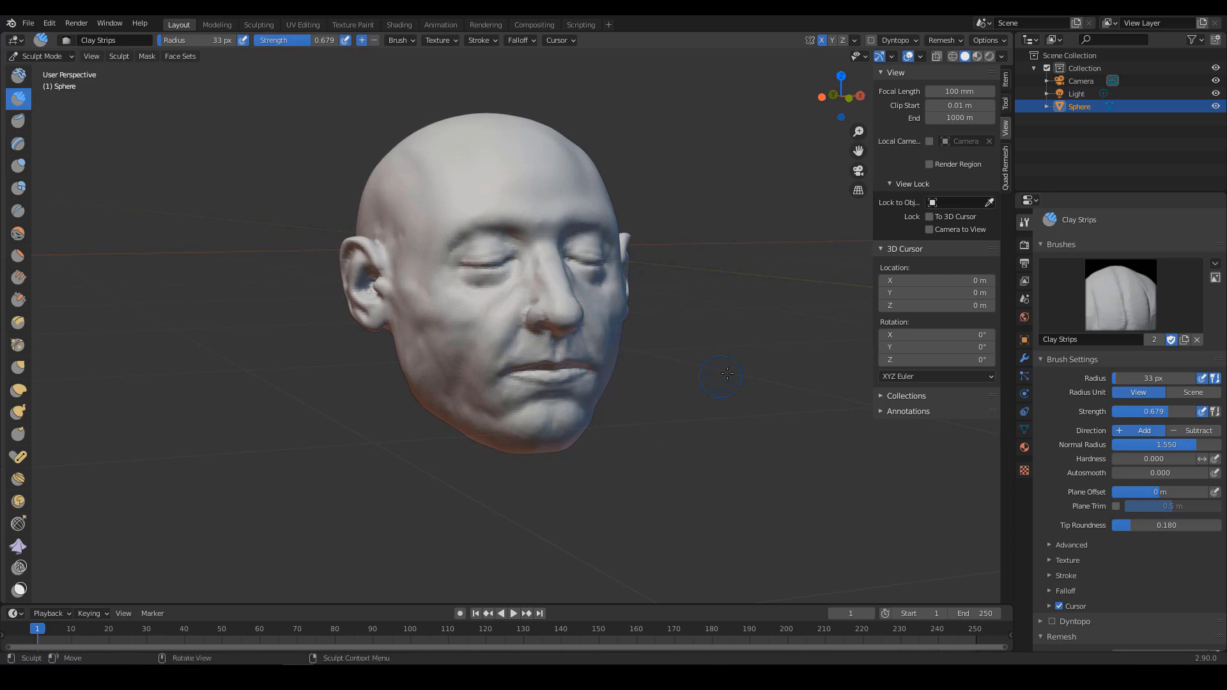
pyautogui.moveTo(727, 373); pyautogui.dragTo(749, 376, button='middle')
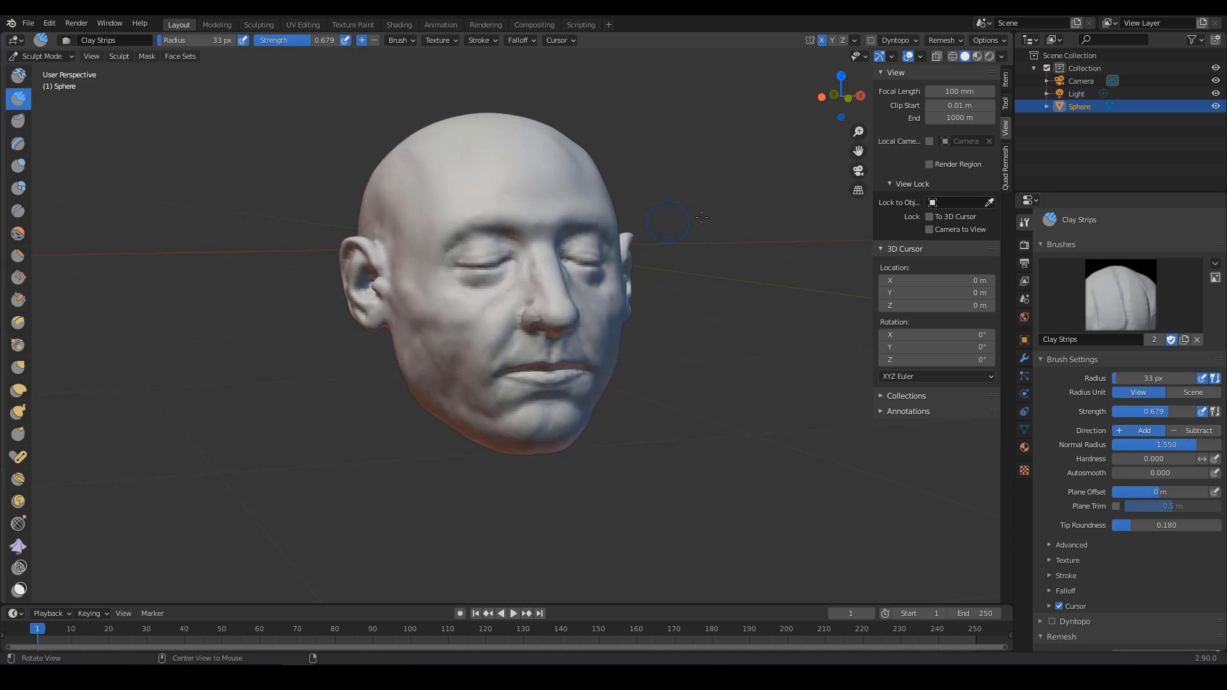
# Adjust the temple and side contour of the head beside the eye with Grab, setting its radius to 118 px.
pyautogui.press('g')
pyautogui.moveTo(439, 203)
pyautogui.mouseDown(button='middle')
pyautogui.moveTo(416, 226)
pyautogui.moveTo(639, 236)
pyautogui.mouseUp(button='middle')
pyautogui.moveTo(939, 233); pyautogui.dragTo(697, 192, button='middle')
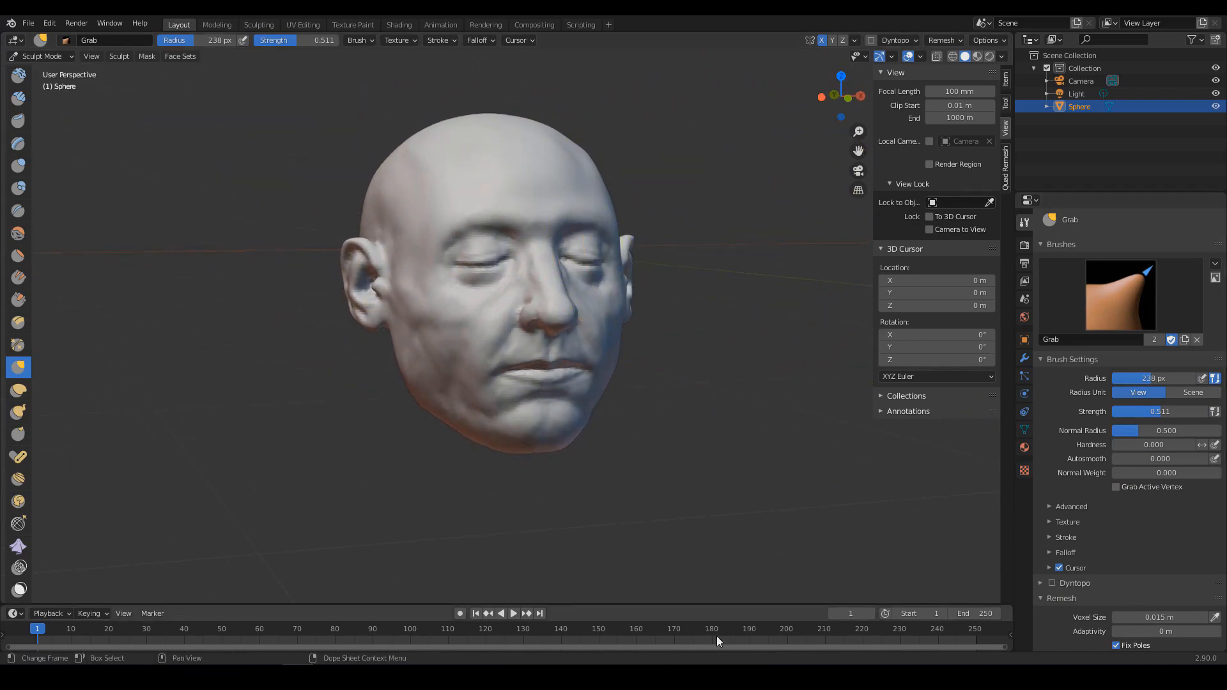
pyautogui.press('f')
pyautogui.click(621, 240)
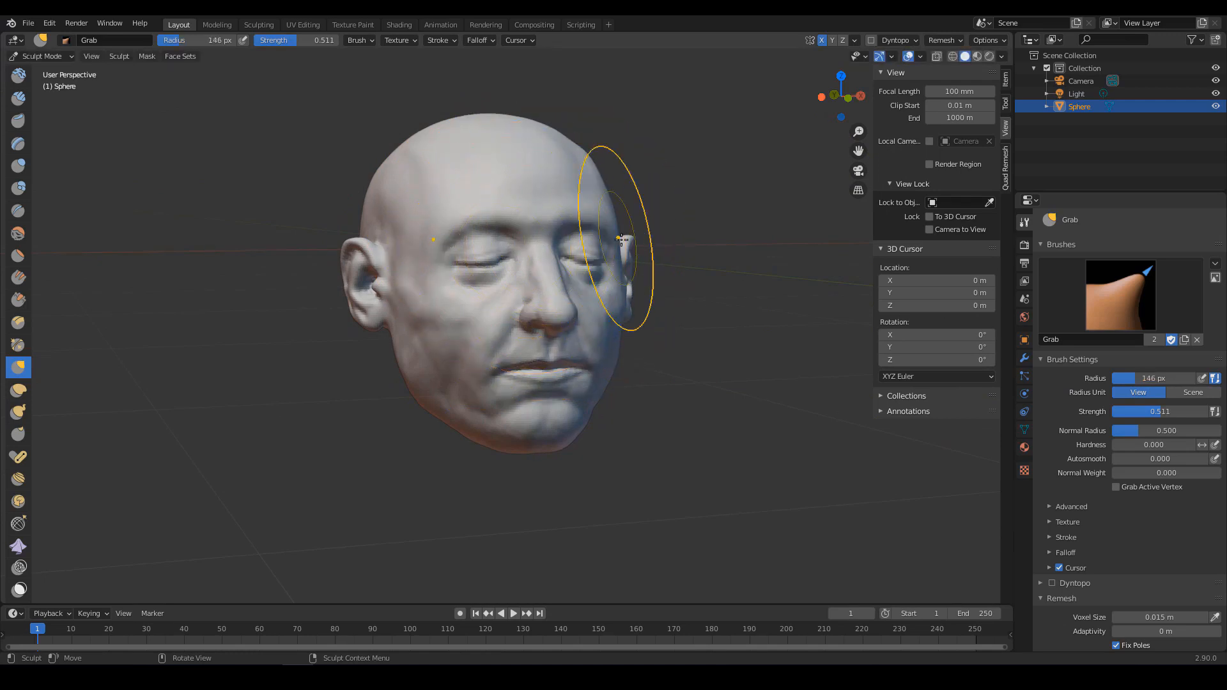
pyautogui.press('f')
pyautogui.click(537, 248)
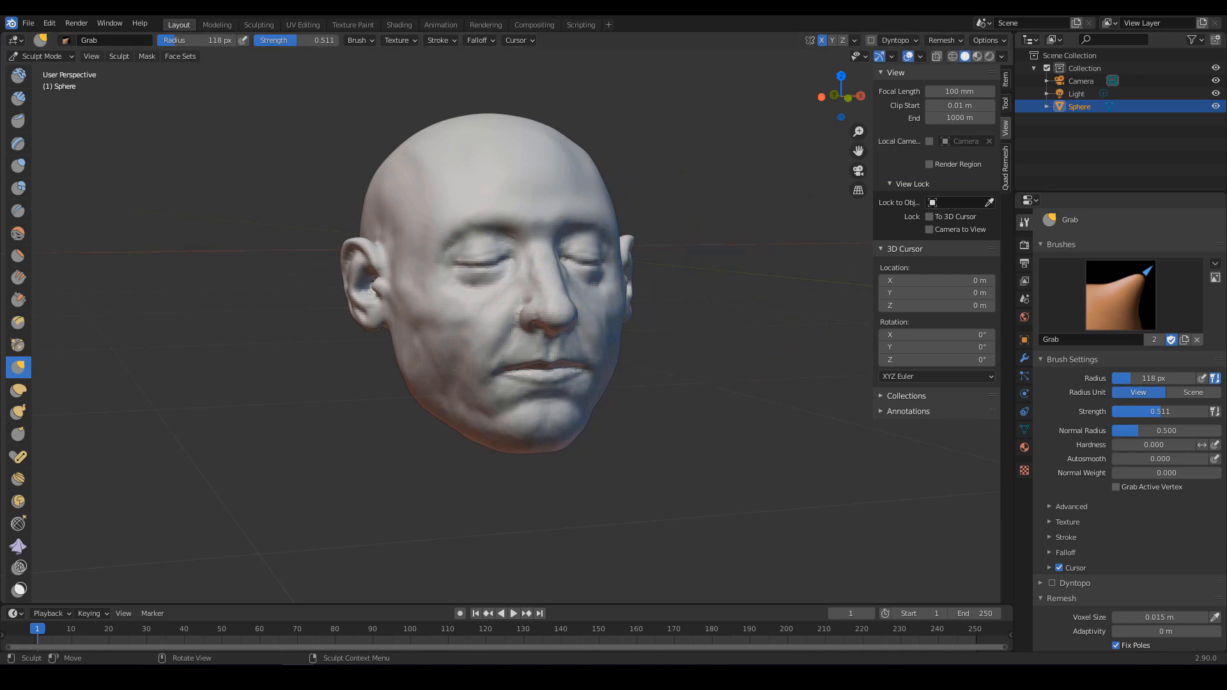
pyautogui.moveTo(765, 331); pyautogui.dragTo(732, 337, button='middle')
pyautogui.moveTo(731, 383)
pyautogui.keyDown('ctrl'); pyautogui.mouseDown(button='middle')
pyautogui.moveTo(740, 343)
pyautogui.moveTo(746, 391)
pyautogui.mouseUp(button='middle'); pyautogui.keyUp('ctrl')
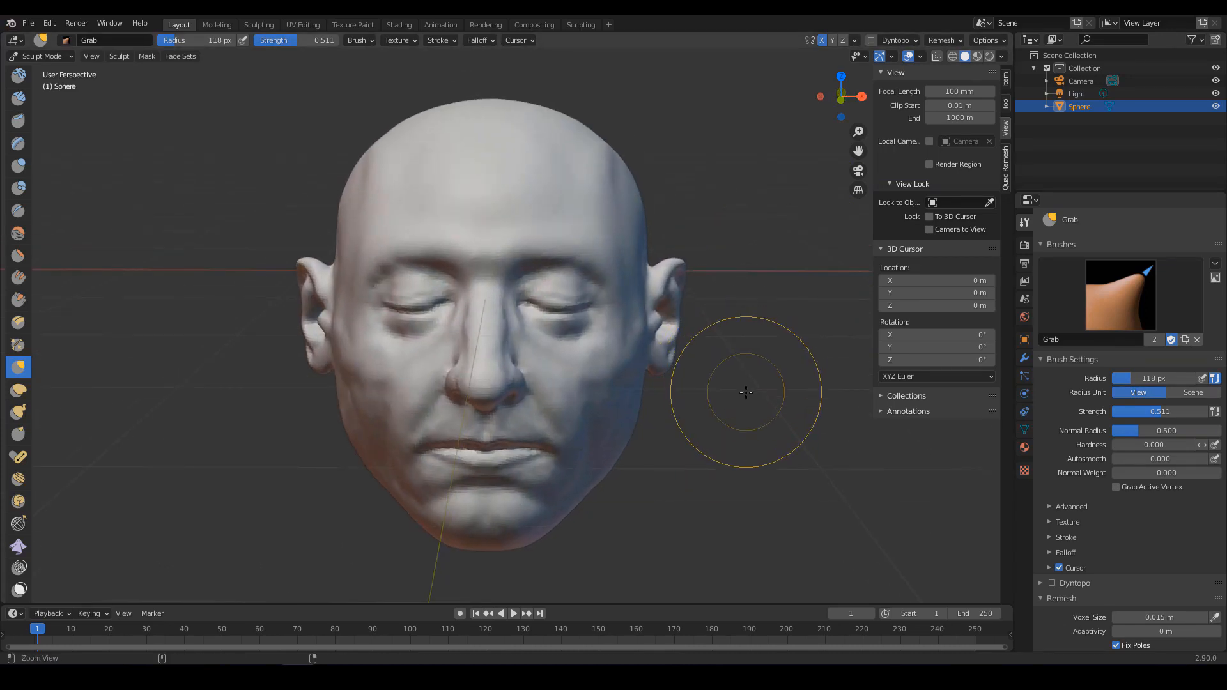
# Nudge the inner brow beside the nose bridge with Grab at 98 px radius.
pyautogui.scroll(6, 746, 392)
pyautogui.press('f')
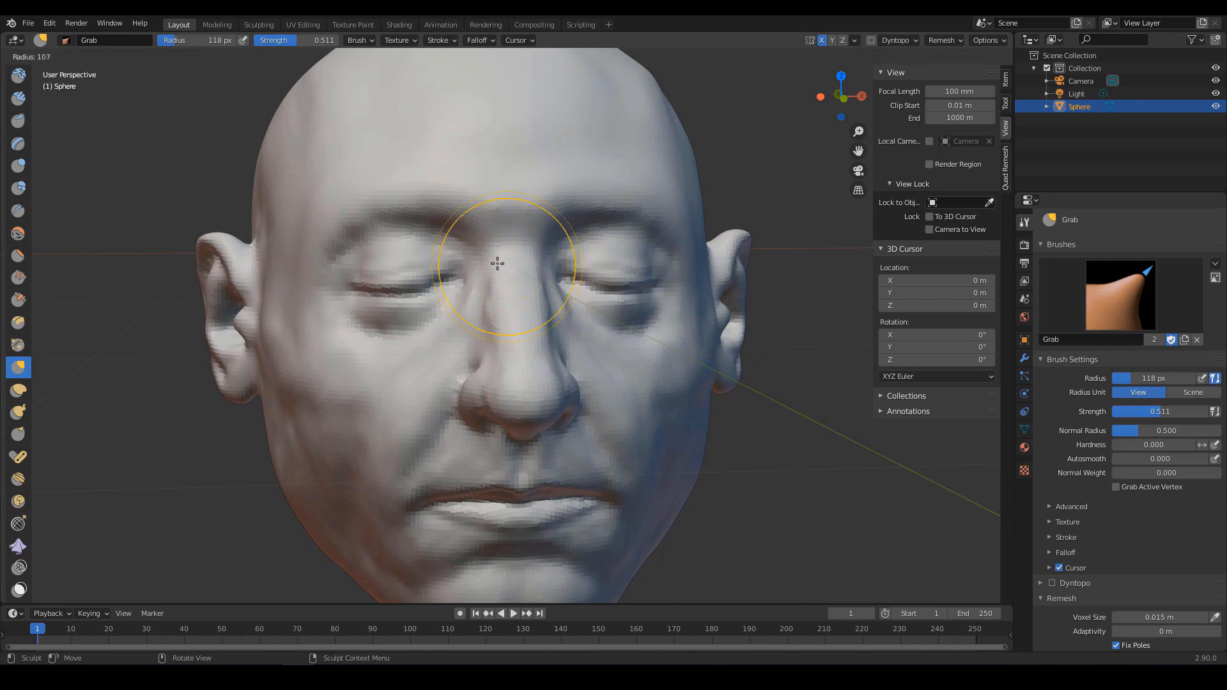
pyautogui.click(487, 248)
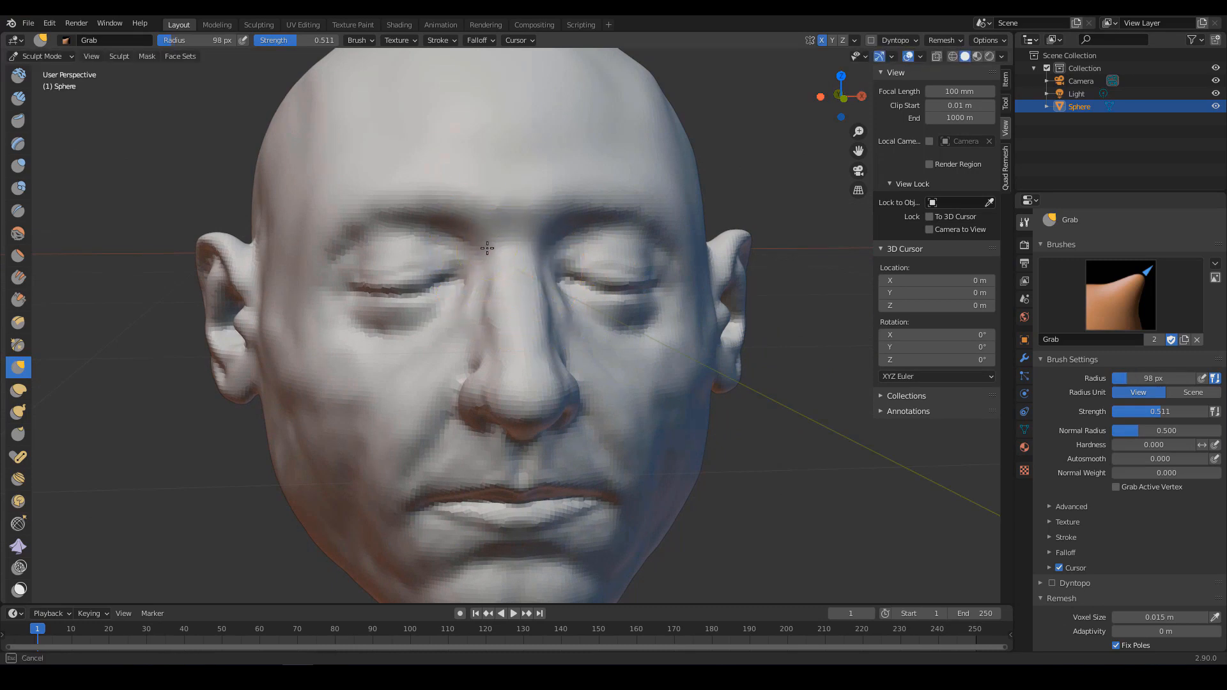
# Sculpt the frown area between the eyebrows with Clay Strips at 36 to 40 px radius and 0.679 strength.
pyautogui.scroll(-1, 487, 248)
pyautogui.hotkey('shift', 'c')
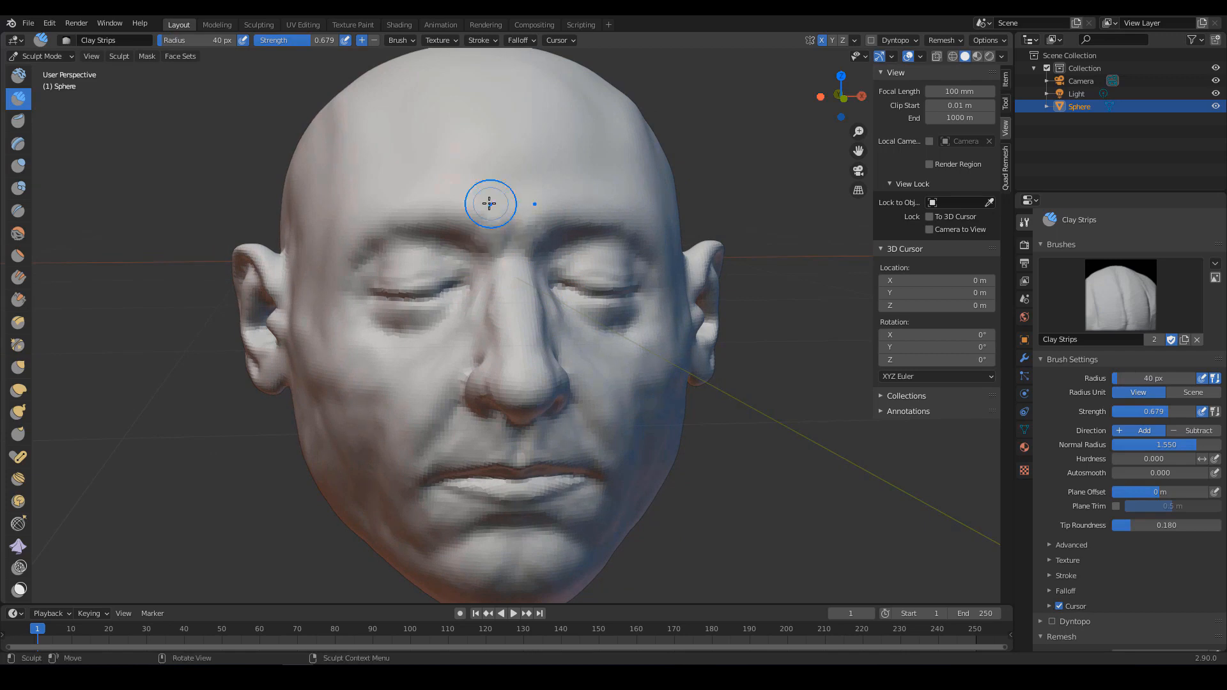
pyautogui.moveTo(485, 224)
pyautogui.mouseDown(button='middle')
pyautogui.moveTo(452, 251)
pyautogui.moveTo(443, 238)
pyautogui.moveTo(435, 248)
pyautogui.mouseUp(button='middle')
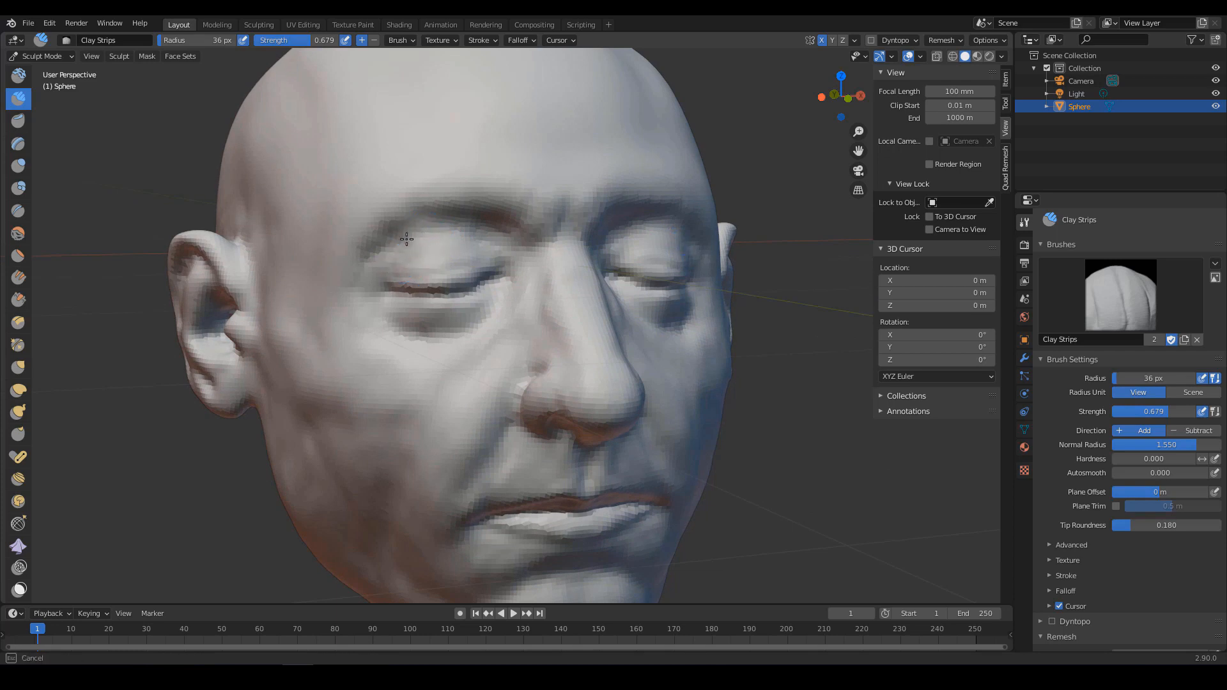
pyautogui.moveTo(428, 233)
pyautogui.mouseDown(button='middle')
pyautogui.moveTo(457, 252)
pyautogui.moveTo(423, 228)
pyautogui.moveTo(501, 249)
pyautogui.moveTo(471, 252)
pyautogui.moveTo(463, 272)
pyautogui.mouseUp(button='middle')
# Reposition the inner eye corner with Grab at 102 px radius.
pyautogui.press('g')
pyautogui.press('f')
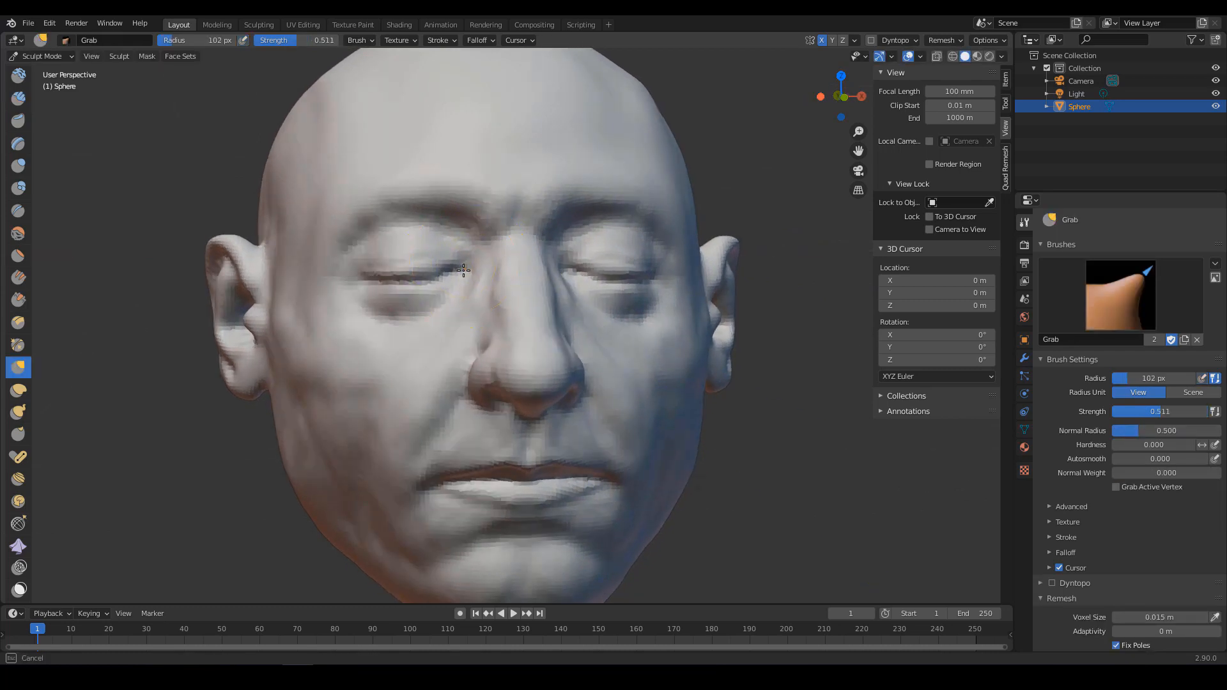
pyautogui.moveTo(476, 272)
pyautogui.mouseDown(button='middle')
pyautogui.moveTo(507, 282)
pyautogui.moveTo(416, 257)
pyautogui.mouseUp(button='middle')
# Add volume to the upper eyelid toward the inner corner with Draw at 51 px radius and 0.297 strength.
pyautogui.press('x')
pyautogui.press('f')
pyautogui.click(411, 251)
pyautogui.moveTo(427, 260); pyautogui.dragTo(447, 258)
pyautogui.moveTo(458, 254); pyautogui.dragTo(454, 258, button='middle')
pyautogui.press('f')
pyautogui.click(452, 257)
pyautogui.moveTo(442, 256); pyautogui.dragTo(505, 257)
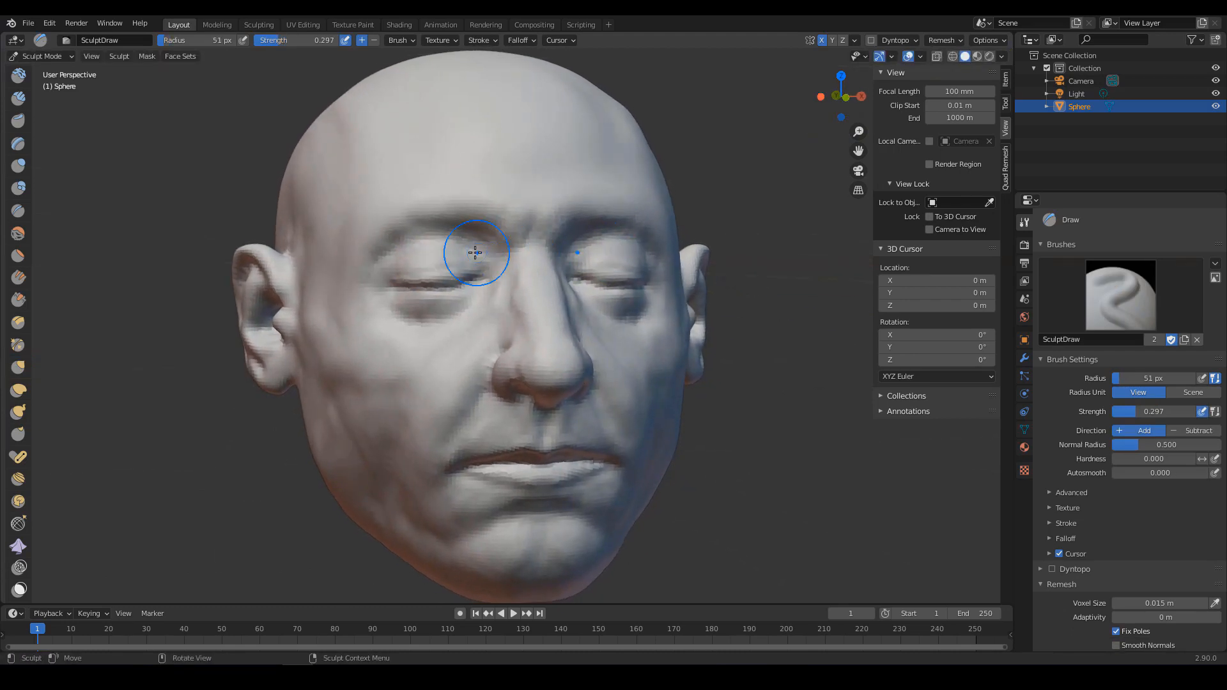
# Fill out the outer part of the upper eyelid with Draw at 63 px radius.
pyautogui.press('f')
pyautogui.click(442, 249)
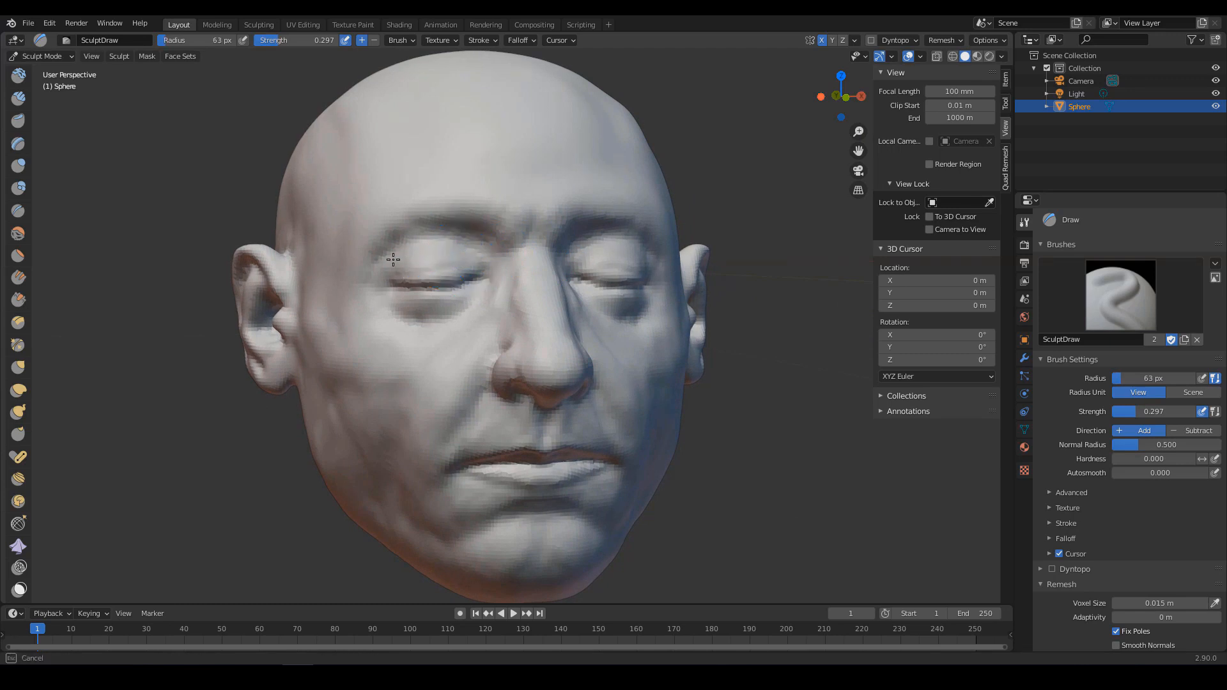
pyautogui.keyDown('ctrl'); pyautogui.keyDown('alt'); pyautogui.moveTo(517, 264); pyautogui.dragTo(517, 300); pyautogui.keyUp('alt'); pyautogui.keyUp('ctrl')
pyautogui.keyDown('alt'); pyautogui.moveTo(516, 300); pyautogui.dragTo(460, 272); pyautogui.keyUp('alt')
pyautogui.keyDown('alt'); pyautogui.moveTo(333, 281); pyautogui.dragTo(392, 285); pyautogui.keyUp('alt')
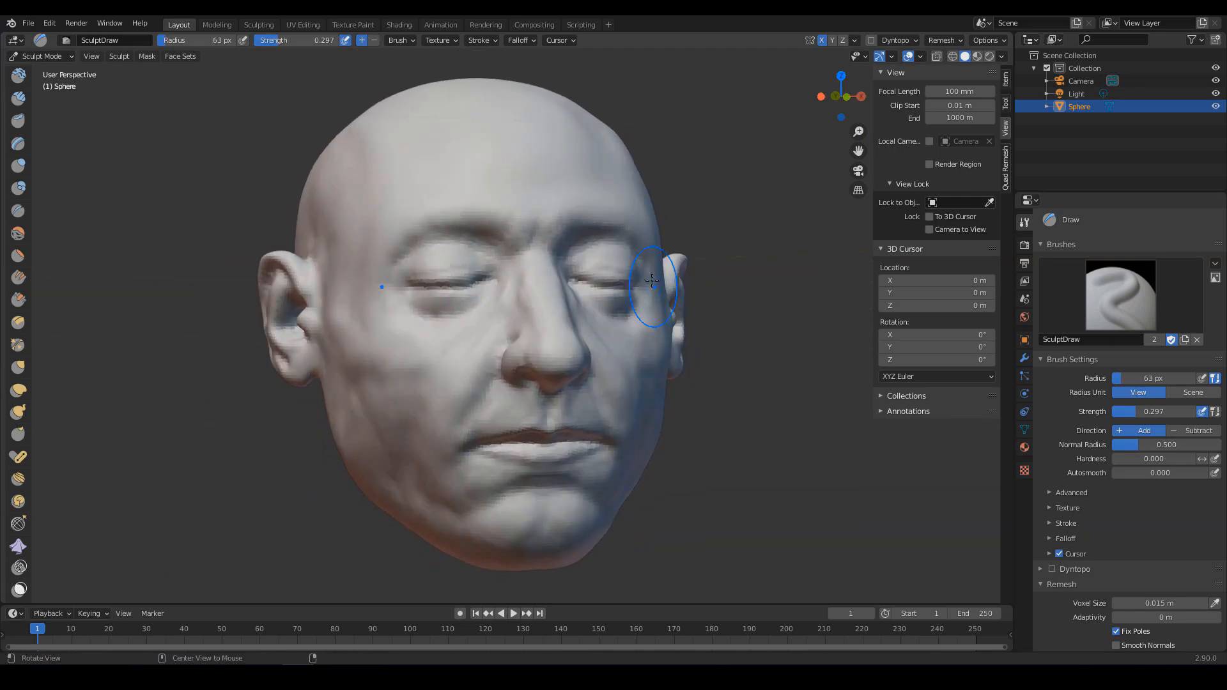
pyautogui.keyDown('ctrl'); pyautogui.keyDown('alt'); pyautogui.moveTo(652, 256); pyautogui.dragTo(655, 310); pyautogui.keyUp('alt'); pyautogui.keyUp('ctrl')
pyautogui.moveTo(655, 310)
pyautogui.keyDown('alt'); pyautogui.keyDown('shift'); pyautogui.mouseDown()
pyautogui.moveTo(662, 267)
pyautogui.moveTo(499, 257)
pyautogui.moveTo(428, 288)
pyautogui.moveTo(383, 255)
pyautogui.moveTo(397, 315)
pyautogui.mouseUp(); pyautogui.keyUp('shift'); pyautogui.keyUp('alt')
# Reshape the cheek beside the nose and mouth in right side view with Grab at 144 to 167 px radius.
pyautogui.press('g')
pyautogui.press('f')
pyautogui.click(474, 316)
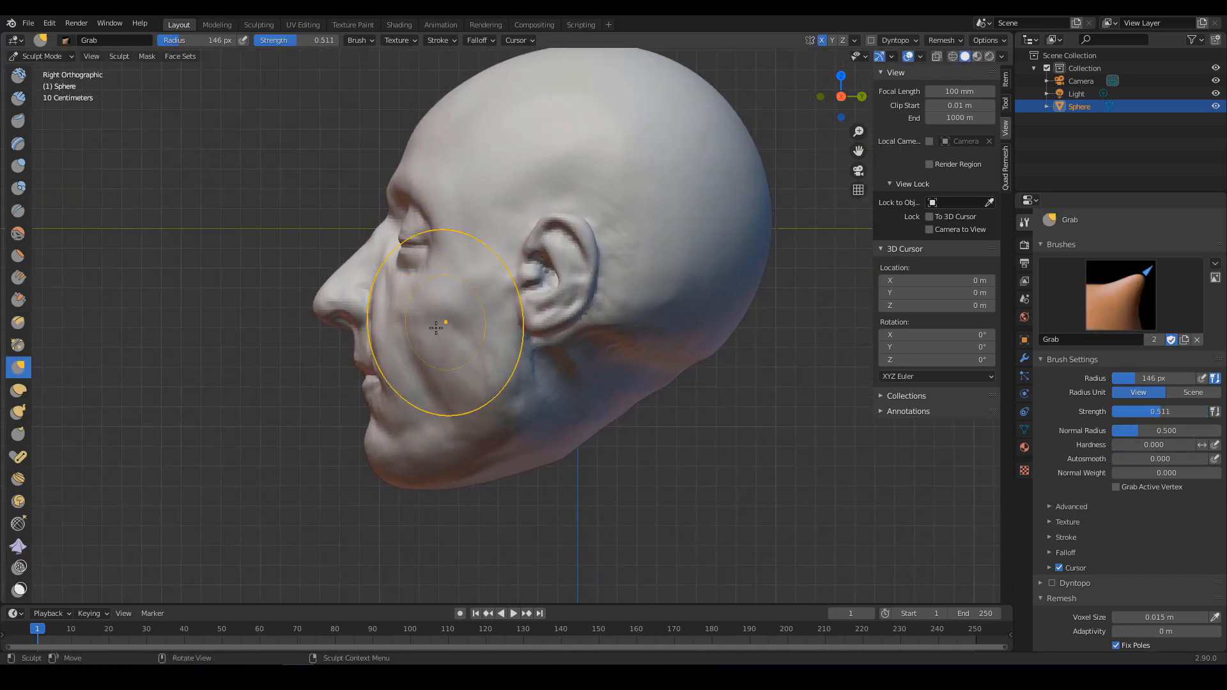
pyautogui.moveTo(384, 356); pyautogui.dragTo(389, 352)
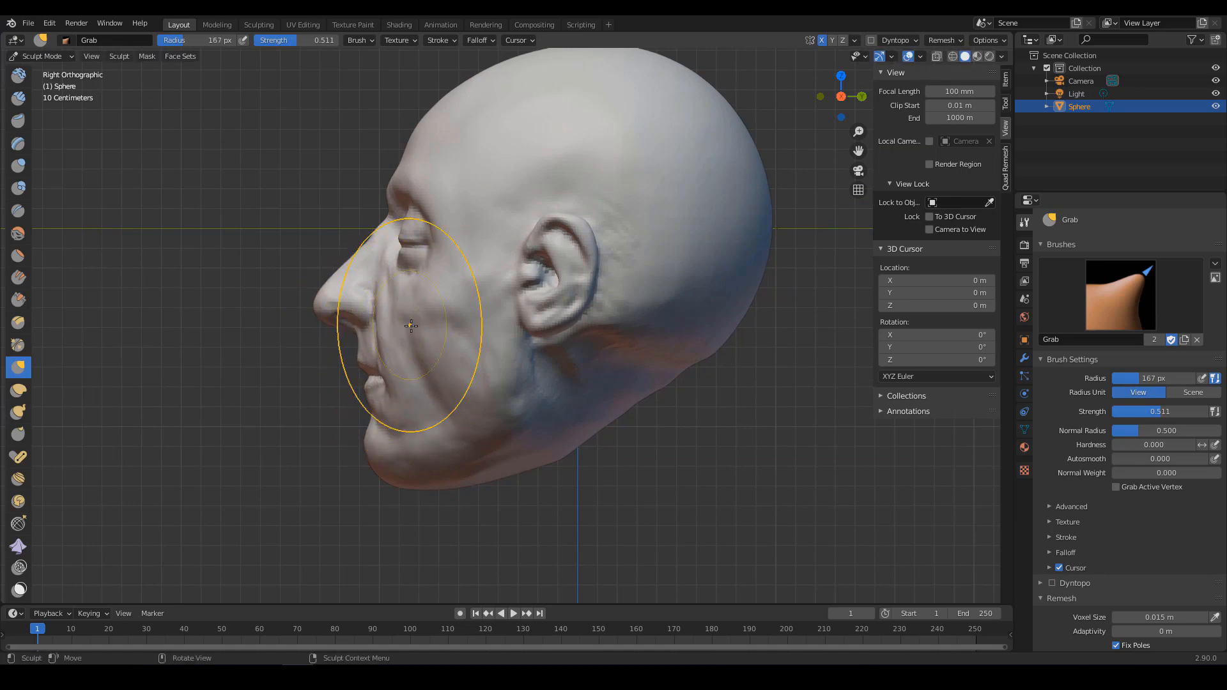
pyautogui.press('f')
pyautogui.click(381, 338)
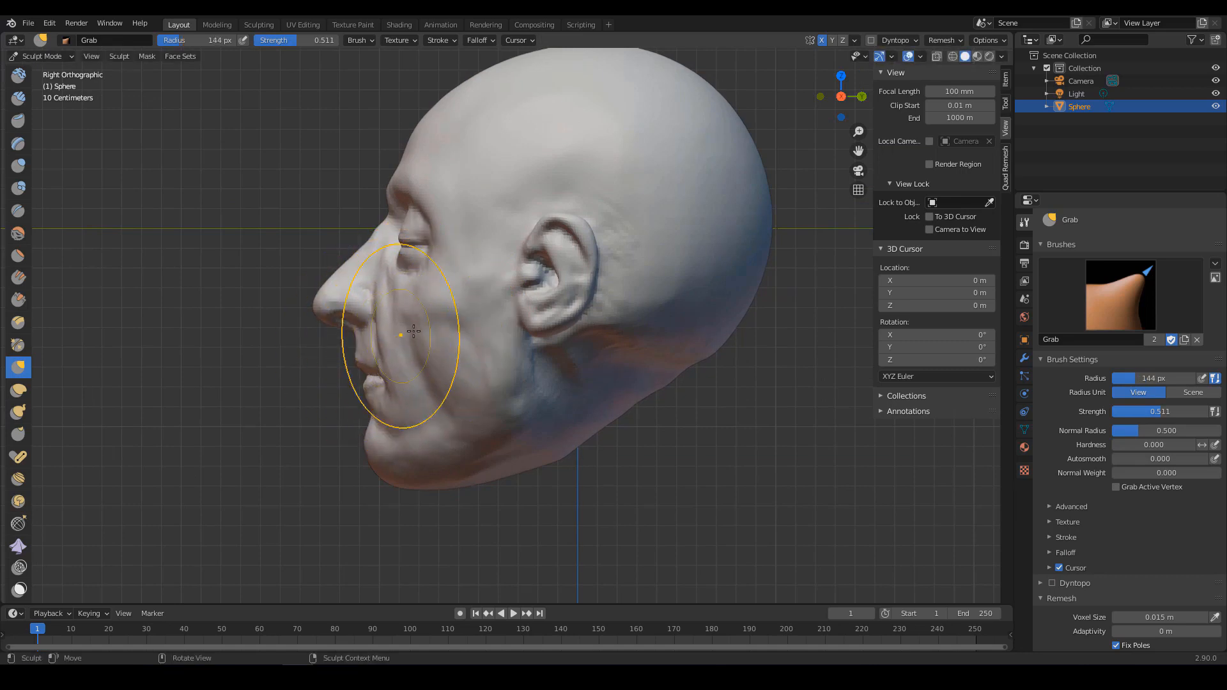
# Adjust the area just below the eye in profile with Grab, setting its radius to 115 px.
pyautogui.press('f')
pyautogui.click(402, 264)
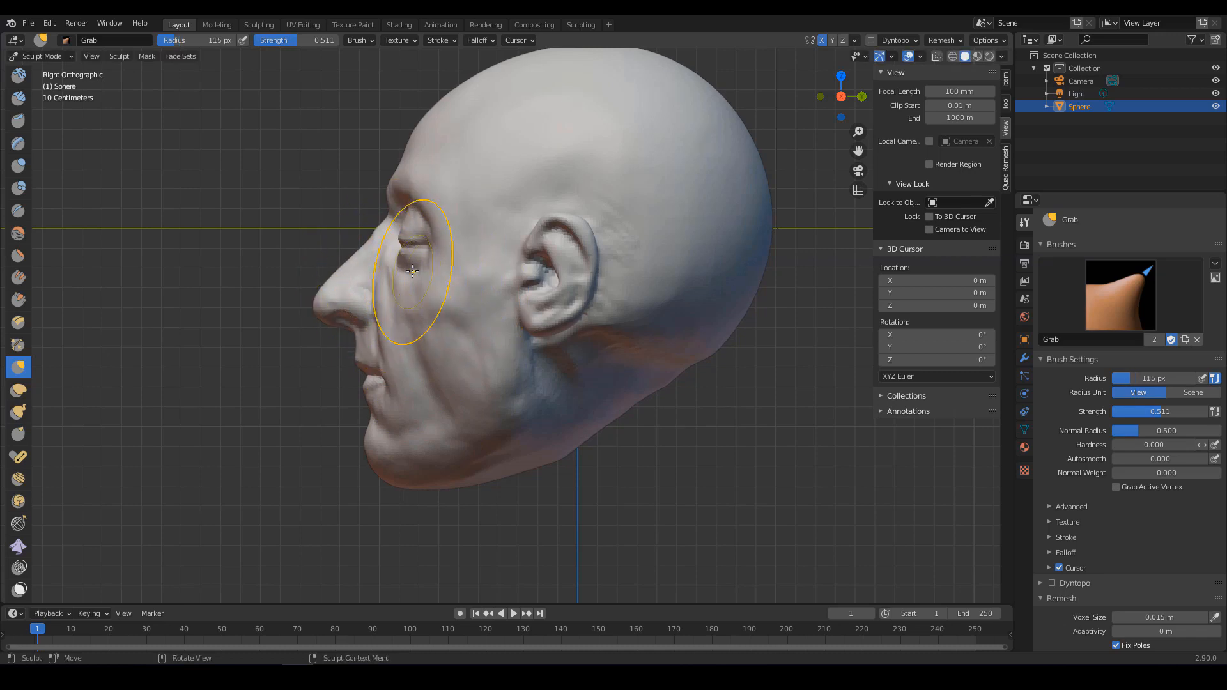
pyautogui.press('f')
pyautogui.click(401, 270)
# Build up the corner of the mouth with Clay Strips at 47 px radius.
pyautogui.moveTo(403, 272)
pyautogui.keyDown('alt'); pyautogui.mouseDown()
pyautogui.moveTo(493, 310)
pyautogui.moveTo(581, 318)
pyautogui.moveTo(559, 334)
pyautogui.moveTo(542, 306)
pyautogui.moveTo(607, 320)
pyautogui.moveTo(552, 332)
pyautogui.moveTo(643, 315)
pyautogui.moveTo(452, 315)
pyautogui.mouseUp(); pyautogui.keyUp('alt')
pyautogui.press('c')
pyautogui.press('f')
pyautogui.click(415, 330)
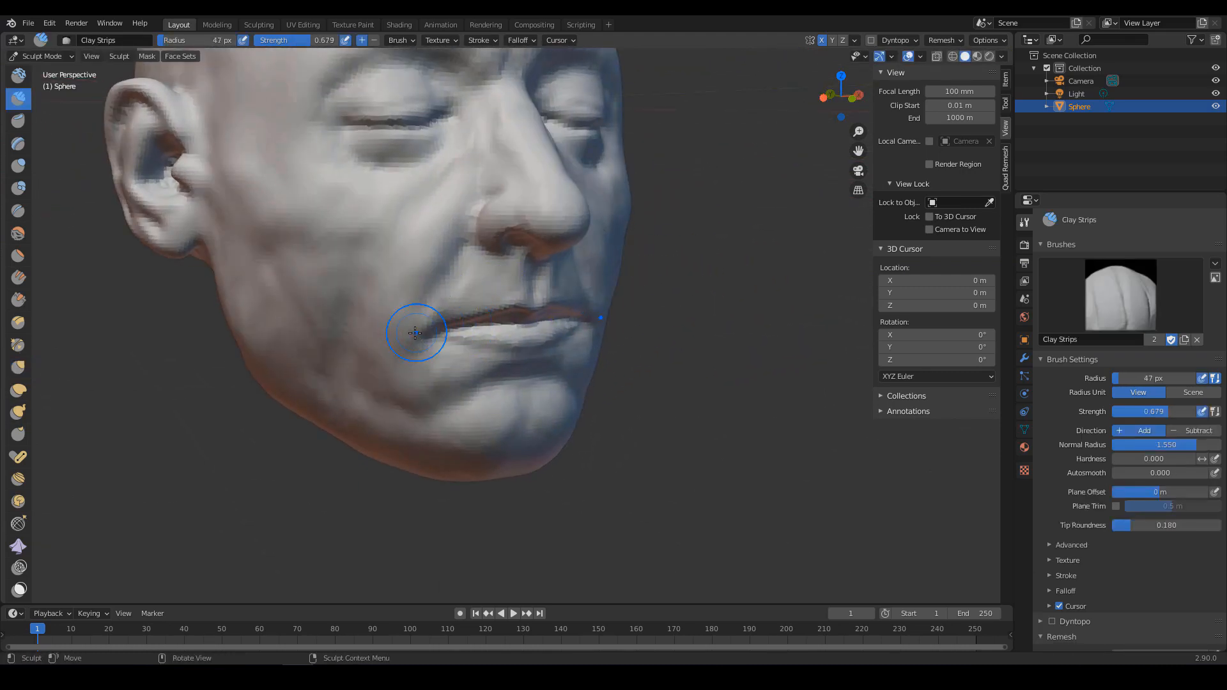
pyautogui.moveTo(427, 332); pyautogui.dragTo(441, 328)
# Refine the skin just above the mouth corner with Clay Strips, reducing the radius to 32 px.
pyautogui.keyDown('alt'); pyautogui.moveTo(442, 330); pyautogui.dragTo(426, 306); pyautogui.keyUp('alt')
pyautogui.press('f')
pyautogui.click(423, 320)
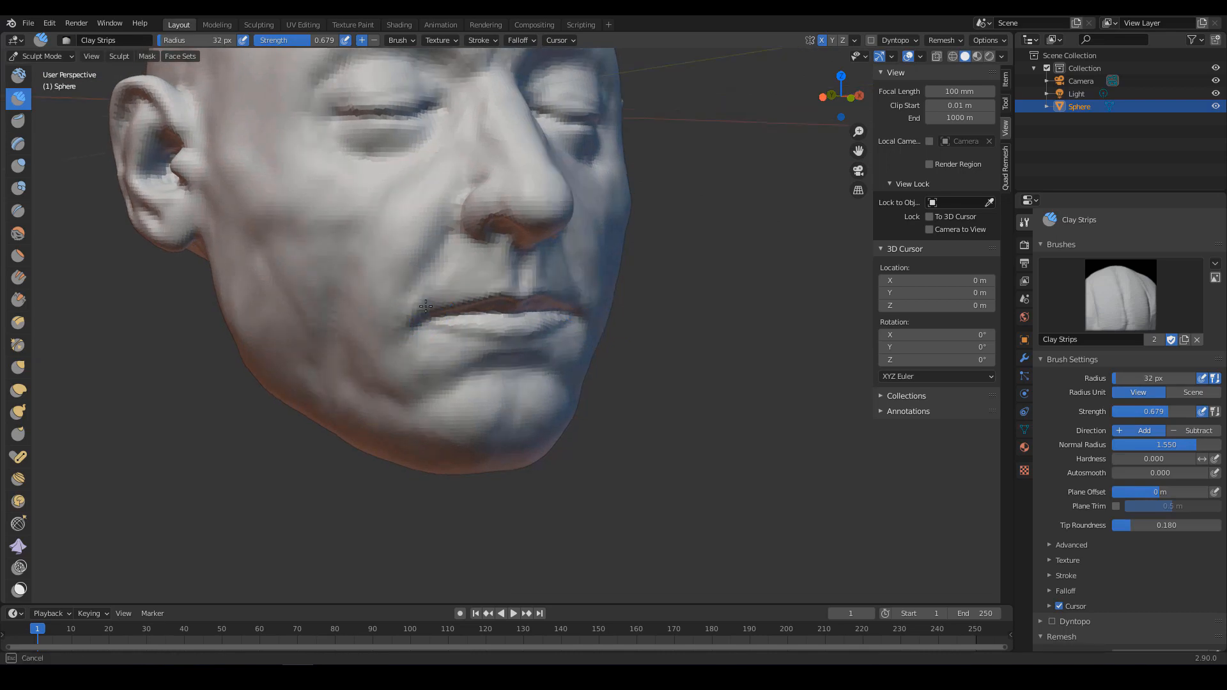
pyautogui.moveTo(427, 304); pyautogui.dragTo(394, 302, button='middle')
pyautogui.moveTo(392, 300); pyautogui.dragTo(409, 296)
pyautogui.moveTo(447, 293)
pyautogui.mouseDown(button='middle')
pyautogui.moveTo(430, 290)
pyautogui.moveTo(469, 310)
pyautogui.moveTo(479, 302)
pyautogui.mouseUp(button='middle')
pyautogui.moveTo(469, 302)
pyautogui.mouseDown(button='middle')
pyautogui.moveTo(418, 299)
pyautogui.moveTo(459, 252)
pyautogui.mouseUp(button='middle')
# Reshape the curve of the lips from below with Grab, raising its radius from 66 to 145 px.
pyautogui.keyDown('shift'); pyautogui.moveTo(463, 250); pyautogui.dragTo(501, 306, button='middle'); pyautogui.keyUp('shift')
pyautogui.press('g')
pyautogui.moveTo(471, 309)
pyautogui.mouseDown()
pyautogui.moveTo(488, 300)
pyautogui.moveTo(490, 313)
pyautogui.mouseUp()
pyautogui.moveTo(502, 313)
pyautogui.keyDown('ctrl'); pyautogui.mouseDown(button='middle')
pyautogui.moveTo(530, 364)
pyautogui.moveTo(515, 290)
pyautogui.mouseUp(button='middle'); pyautogui.keyUp('ctrl')
pyautogui.moveTo(514, 291)
pyautogui.keyDown('shift'); pyautogui.mouseDown(button='middle')
pyautogui.moveTo(548, 352)
pyautogui.moveTo(553, 294)
pyautogui.mouseUp(button='middle'); pyautogui.keyUp('shift')
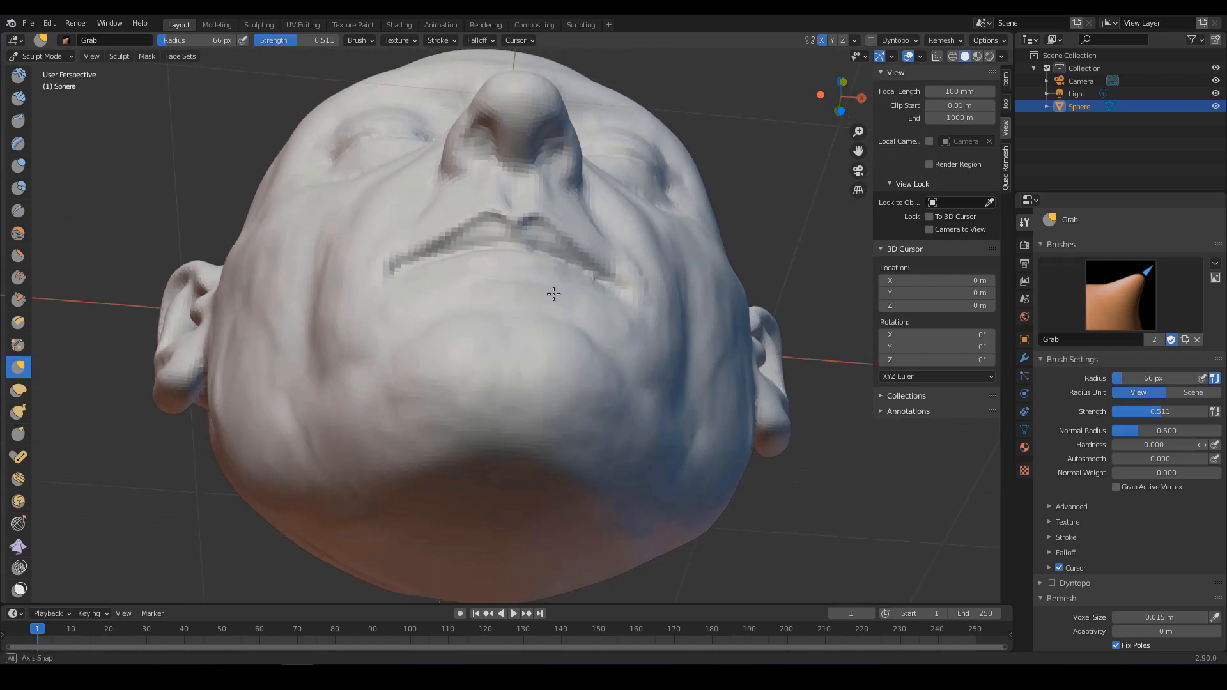
pyautogui.press('f')
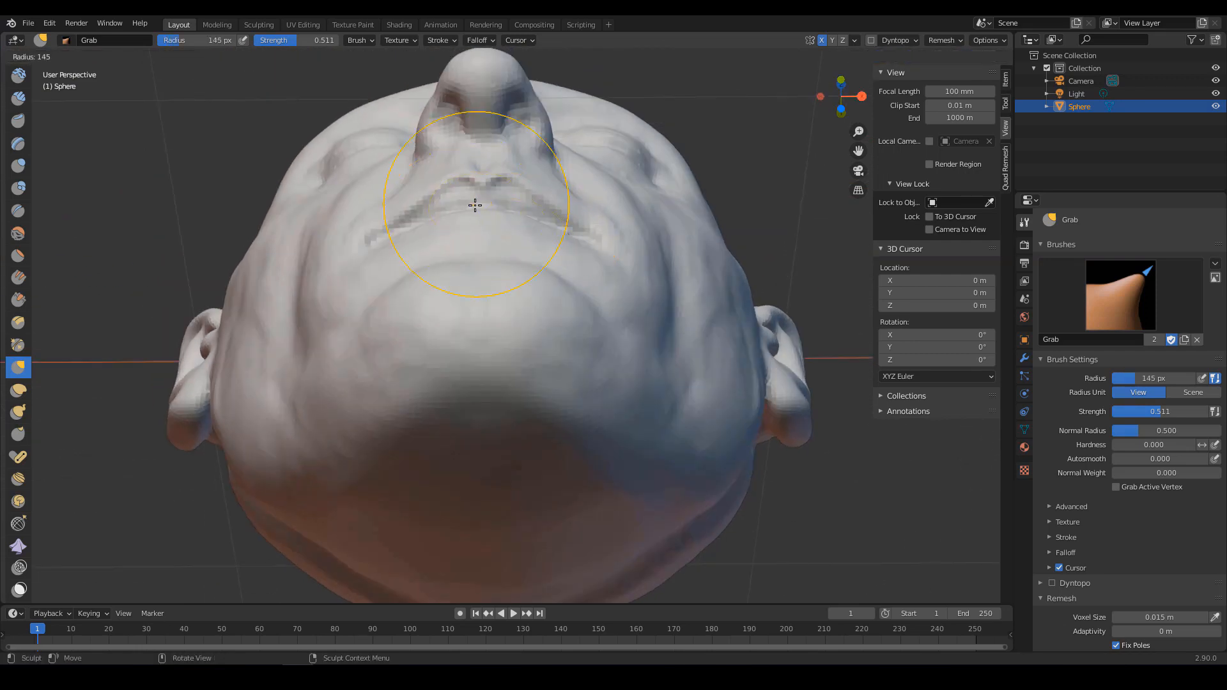
pyautogui.click(475, 205)
# Adjust the mouth corners from the front with Grab at 73 px radius.
pyautogui.keyDown('alt'); pyautogui.moveTo(447, 205); pyautogui.dragTo(601, 243); pyautogui.keyUp('alt')
pyautogui.keyDown('ctrl'); pyautogui.keyDown('alt'); pyautogui.moveTo(617, 345); pyautogui.dragTo(626, 390); pyautogui.keyUp('alt'); pyautogui.keyUp('ctrl')
pyautogui.moveTo(626, 390)
pyautogui.keyDown('alt'); pyautogui.keyDown('shift'); pyautogui.mouseDown()
pyautogui.moveTo(593, 348)
pyautogui.moveTo(578, 381)
pyautogui.moveTo(630, 357)
pyautogui.moveTo(584, 306)
pyautogui.mouseUp(); pyautogui.keyUp('shift'); pyautogui.keyUp('alt')
pyautogui.press('f')
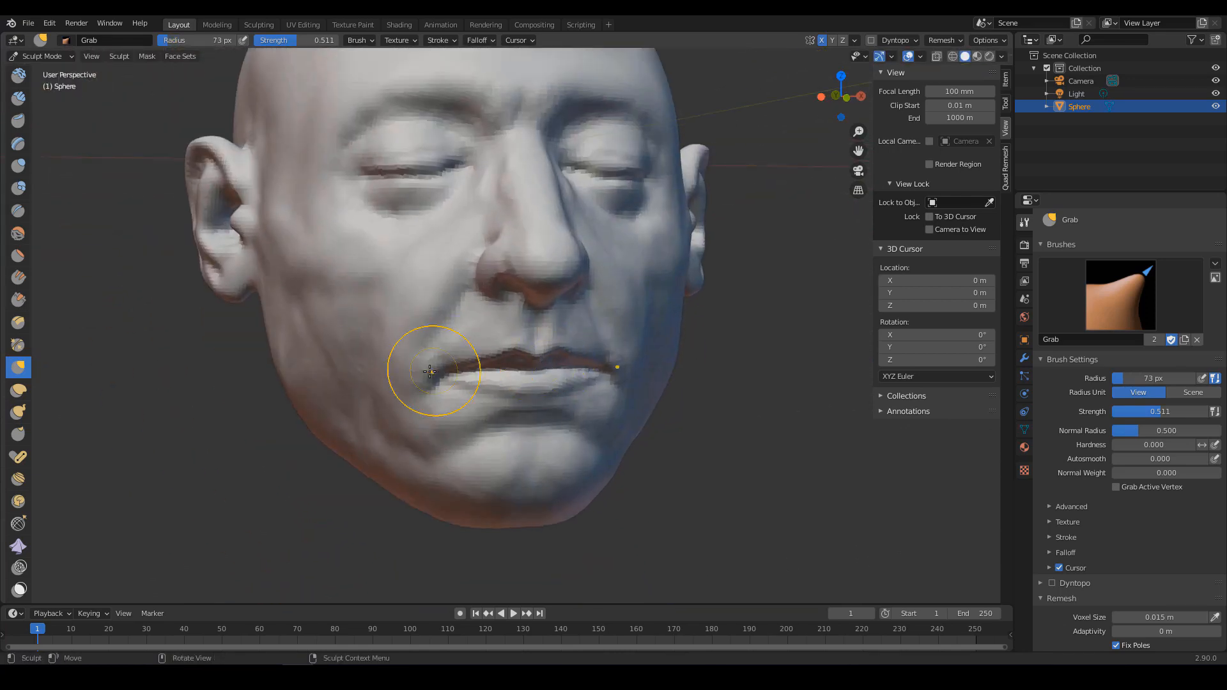
pyautogui.keyDown('alt'); pyautogui.moveTo(454, 369); pyautogui.dragTo(424, 320); pyautogui.keyUp('alt')
# Build up the cheek below the cheekbone with Clay Strips at 59 px radius and 0.679 strength.
pyautogui.press('c')
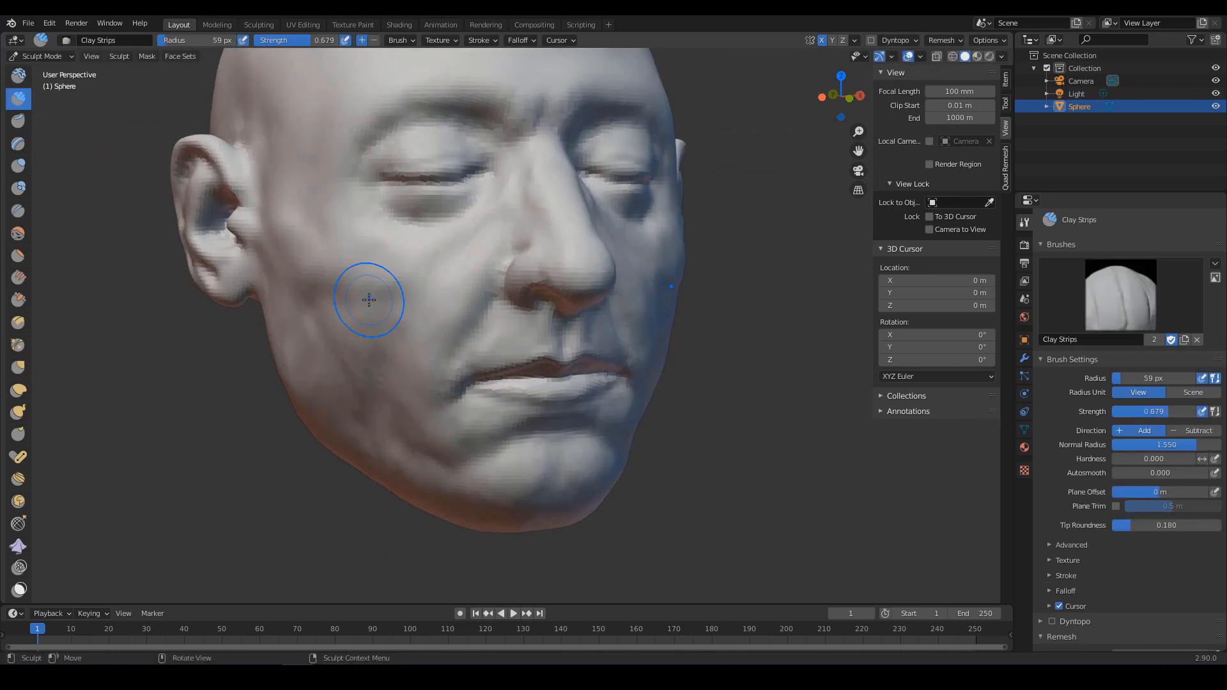
pyautogui.moveTo(338, 277); pyautogui.dragTo(327, 285)
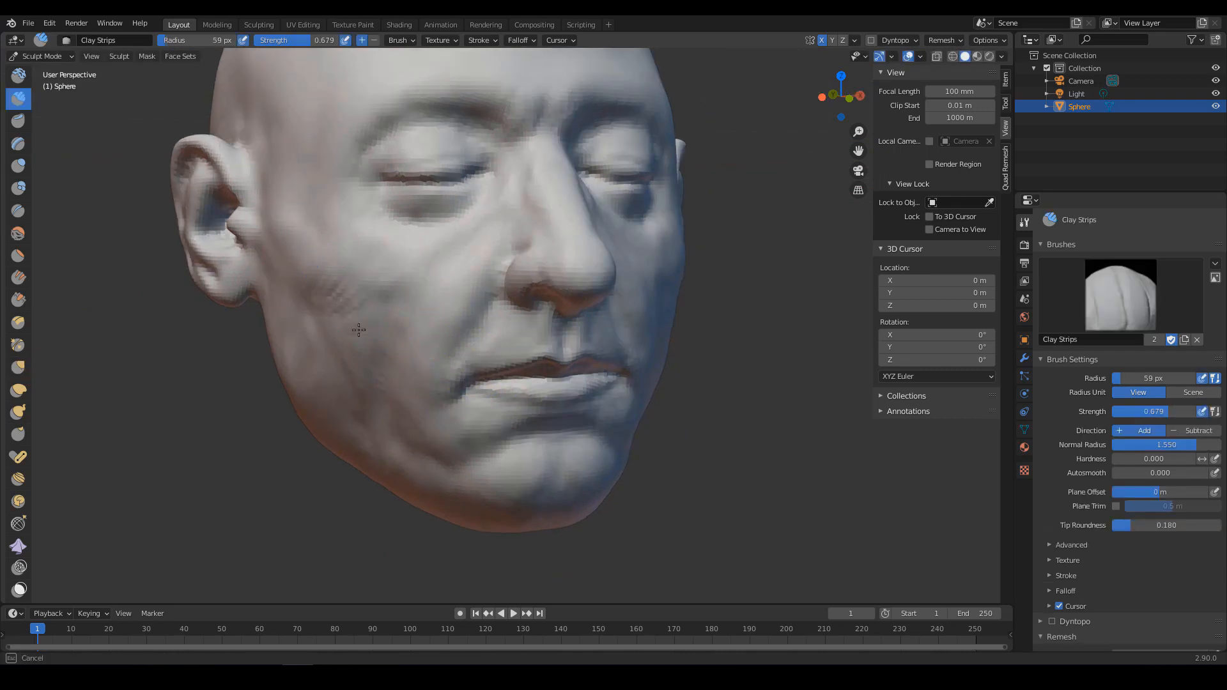
pyautogui.moveTo(358, 330); pyautogui.dragTo(383, 312)
pyautogui.moveTo(336, 274)
pyautogui.mouseDown()
pyautogui.moveTo(358, 314)
pyautogui.moveTo(446, 334)
pyautogui.mouseUp()
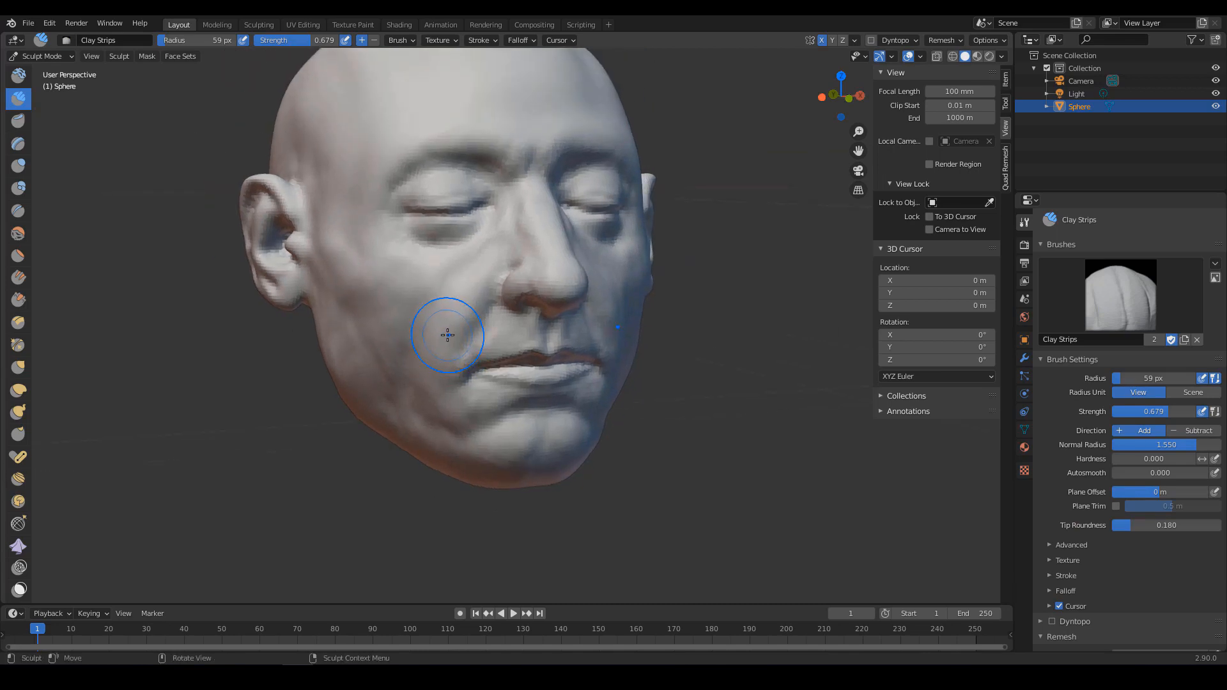
# Add volume around the lower lip and its outer corner with Draw at 35 px radius and 0.297 strength.
pyautogui.press('x')
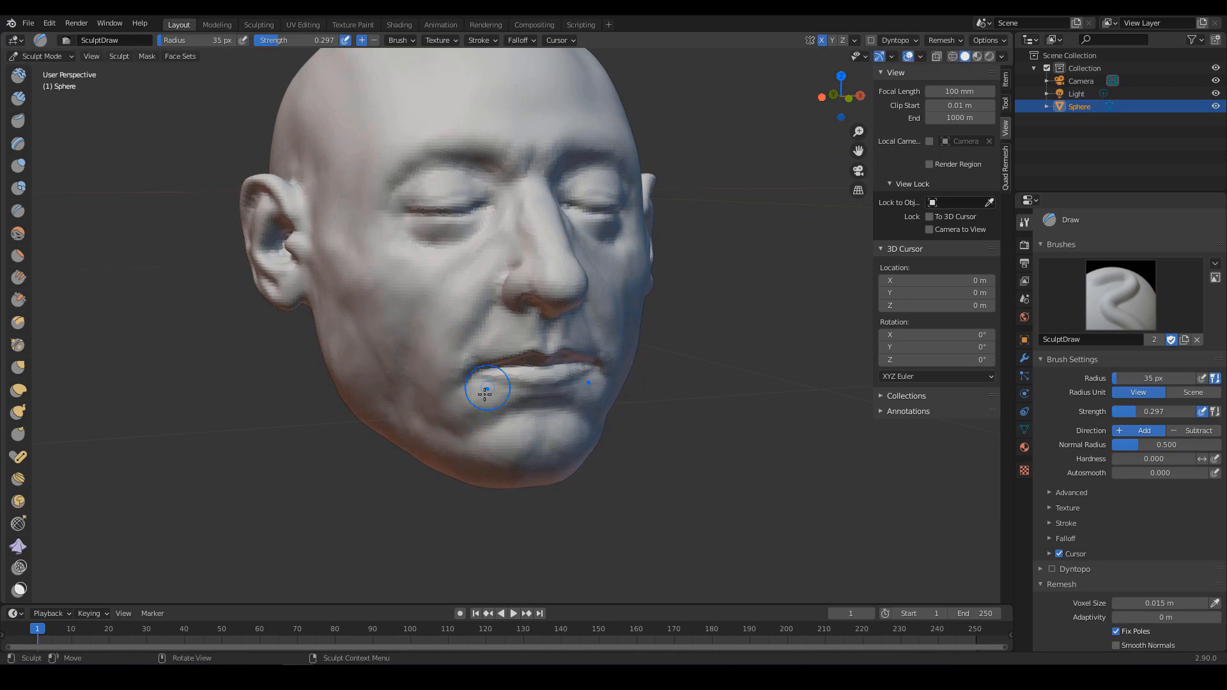
pyautogui.moveTo(484, 394); pyautogui.dragTo(496, 387, button='middle')
pyautogui.press('f')
pyautogui.click(506, 388)
pyautogui.moveTo(419, 390)
pyautogui.mouseDown()
pyautogui.moveTo(476, 397)
pyautogui.moveTo(575, 335)
pyautogui.moveTo(573, 376)
pyautogui.mouseUp()
# Refine the inner eye corner beside the nose bridge with Draw at 37 px radius.
pyautogui.press('f')
pyautogui.click(565, 342)
pyautogui.keyDown('alt'); pyautogui.moveTo(570, 375); pyautogui.dragTo(588, 374); pyautogui.keyUp('alt')
pyautogui.moveTo(583, 362)
pyautogui.mouseDown()
pyautogui.moveTo(575, 341)
pyautogui.moveTo(607, 384)
pyautogui.moveTo(614, 347)
pyautogui.moveTo(583, 287)
pyautogui.mouseUp()
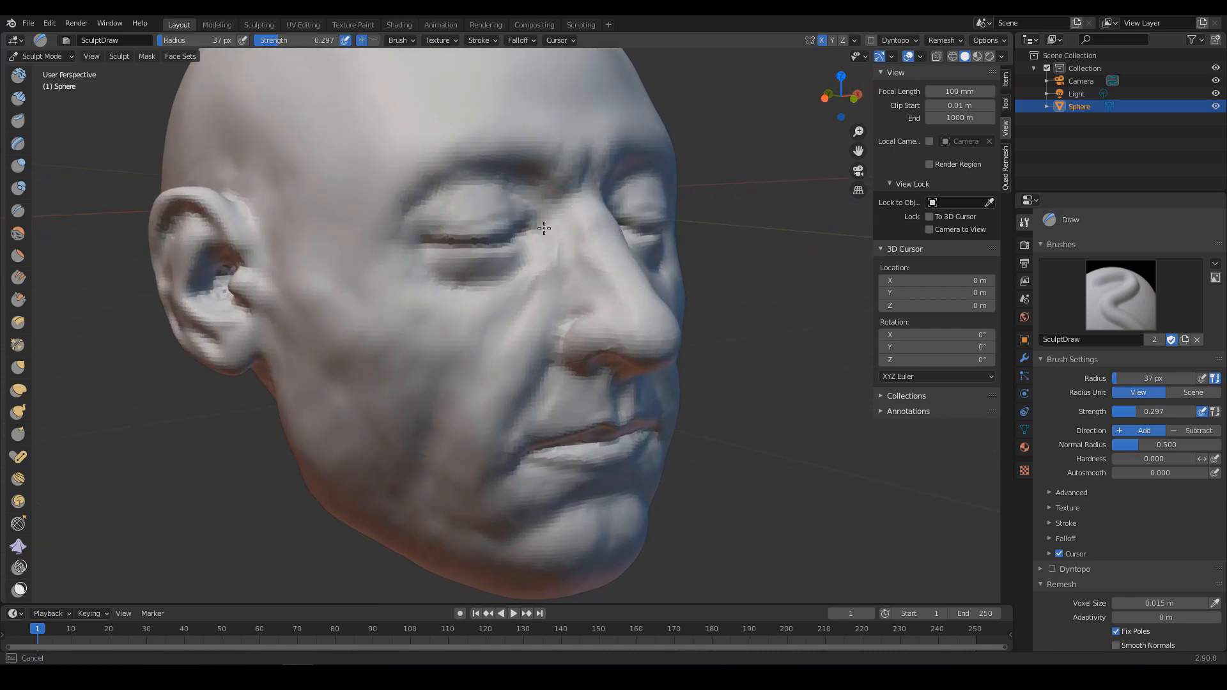
pyautogui.keyDown('ctrl'); pyautogui.keyDown('alt'); pyautogui.moveTo(534, 205); pyautogui.dragTo(591, 317); pyautogui.keyUp('alt'); pyautogui.keyUp('ctrl')
pyautogui.keyDown('alt'); pyautogui.moveTo(588, 322); pyautogui.dragTo(465, 327); pyautogui.keyUp('alt')
pyautogui.keyDown('ctrl'); pyautogui.keyDown('alt'); pyautogui.moveTo(524, 251); pyautogui.dragTo(589, 355); pyautogui.keyUp('alt'); pyautogui.keyUp('ctrl')
# Build up the side of the face in front of the ear with Clay Strips at 50 px radius.
pyautogui.keyDown('alt'); pyautogui.moveTo(594, 343); pyautogui.dragTo(612, 342); pyautogui.keyUp('alt')
pyautogui.moveTo(612, 343); pyautogui.dragTo(632, 340, button='middle')
pyautogui.moveTo(629, 326)
pyautogui.keyDown('ctrl'); pyautogui.mouseDown(button='middle')
pyautogui.moveTo(631, 358)
pyautogui.moveTo(623, 287)
pyautogui.mouseUp(button='middle'); pyautogui.keyUp('ctrl')
pyautogui.moveTo(588, 307); pyautogui.dragTo(623, 306, button='middle')
pyautogui.press('c')
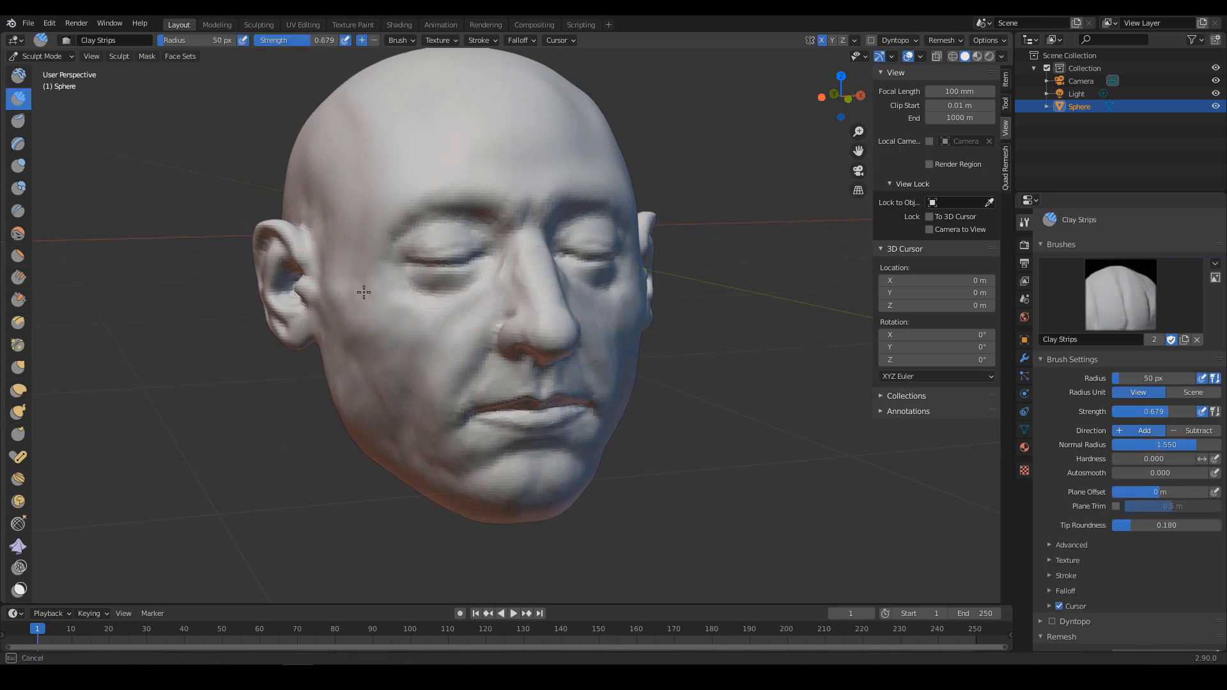
pyautogui.keyDown('ctrl'); pyautogui.keyDown('alt'); pyautogui.moveTo(551, 287); pyautogui.dragTo(557, 340); pyautogui.keyUp('alt'); pyautogui.keyUp('ctrl')
# Paint a mask over the face with the Mask brush, enlarging its radius to 162 px at 0.500 strength.
pyautogui.press('m')
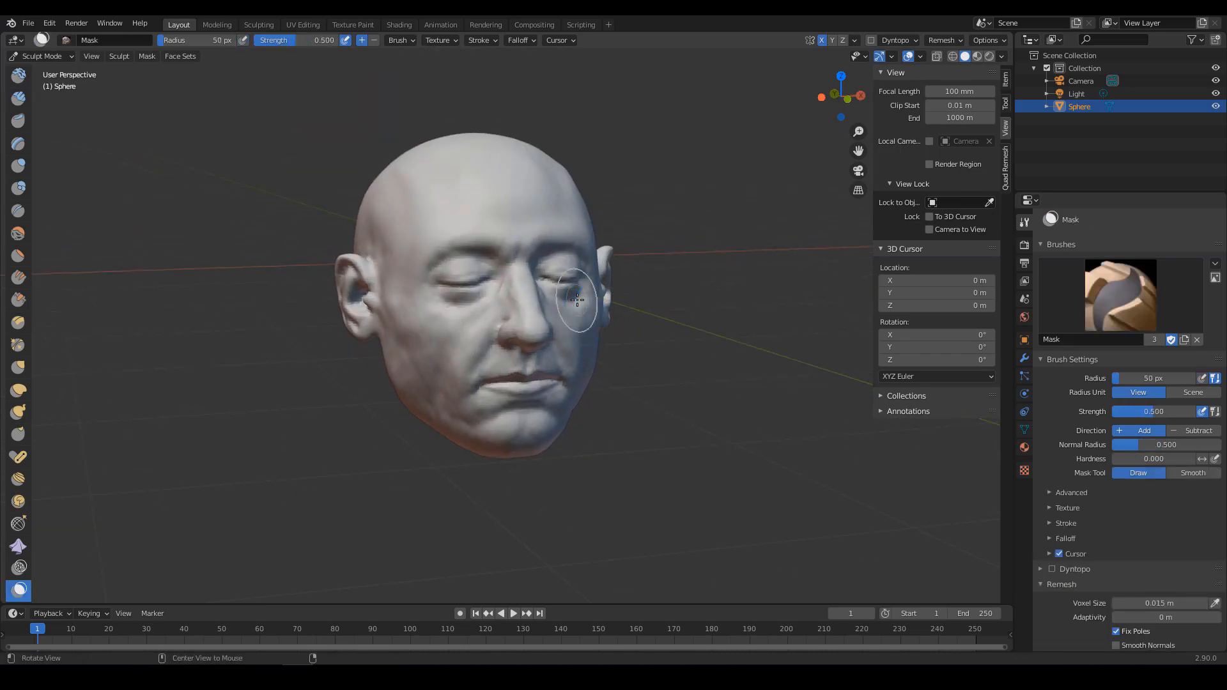
pyautogui.keyDown('alt'); pyautogui.moveTo(577, 299); pyautogui.dragTo(575, 316); pyautogui.keyUp('alt')
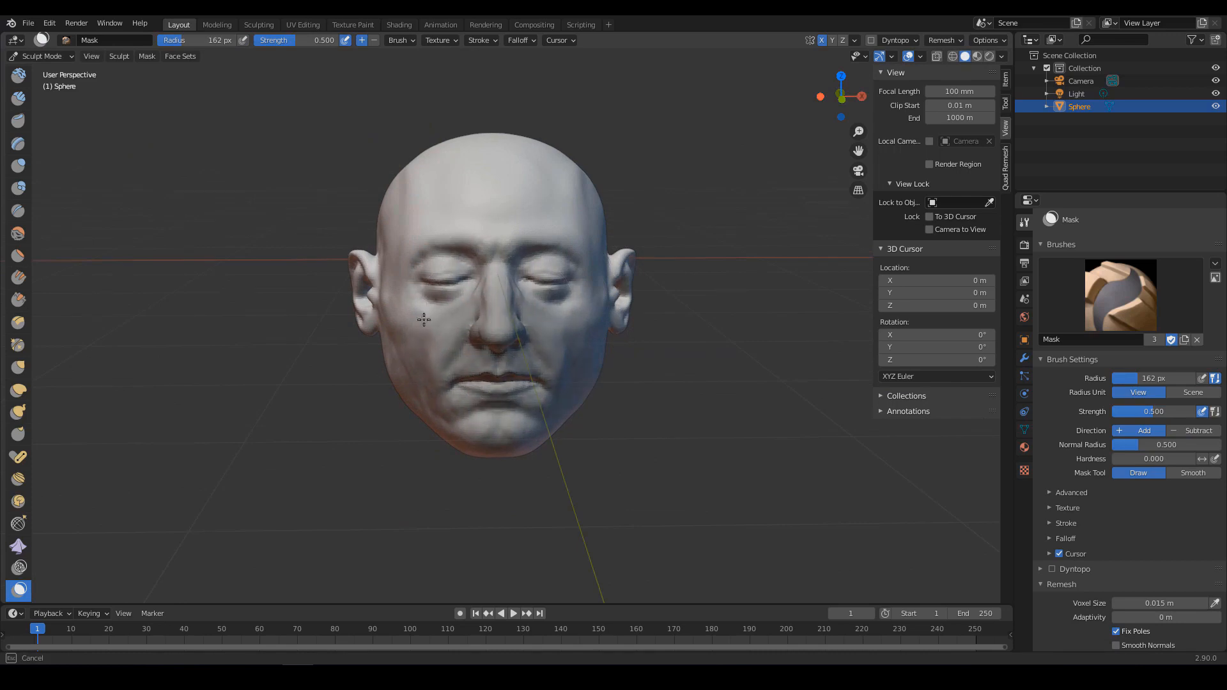
pyautogui.moveTo(424, 320)
pyautogui.mouseDown()
pyautogui.moveTo(448, 256)
pyautogui.moveTo(480, 288)
pyautogui.mouseUp()
pyautogui.press('f')
pyautogui.click(461, 262)
pyautogui.moveTo(498, 291)
pyautogui.keyDown('alt'); pyautogui.mouseDown()
pyautogui.moveTo(562, 299)
pyautogui.moveTo(566, 353)
pyautogui.mouseUp(); pyautogui.keyUp('alt')
pyautogui.press('f')
pyautogui.click(678, 361)
pyautogui.moveTo(486, 379)
pyautogui.mouseDown()
pyautogui.moveTo(491, 390)
pyautogui.moveTo(512, 358)
pyautogui.mouseUp()
# Extend the mask over the ear and the side of the head with the Mask brush at 120 px radius.
pyautogui.moveTo(434, 304); pyautogui.dragTo(505, 371, button='middle')
pyautogui.press('f')
pyautogui.click(453, 372)
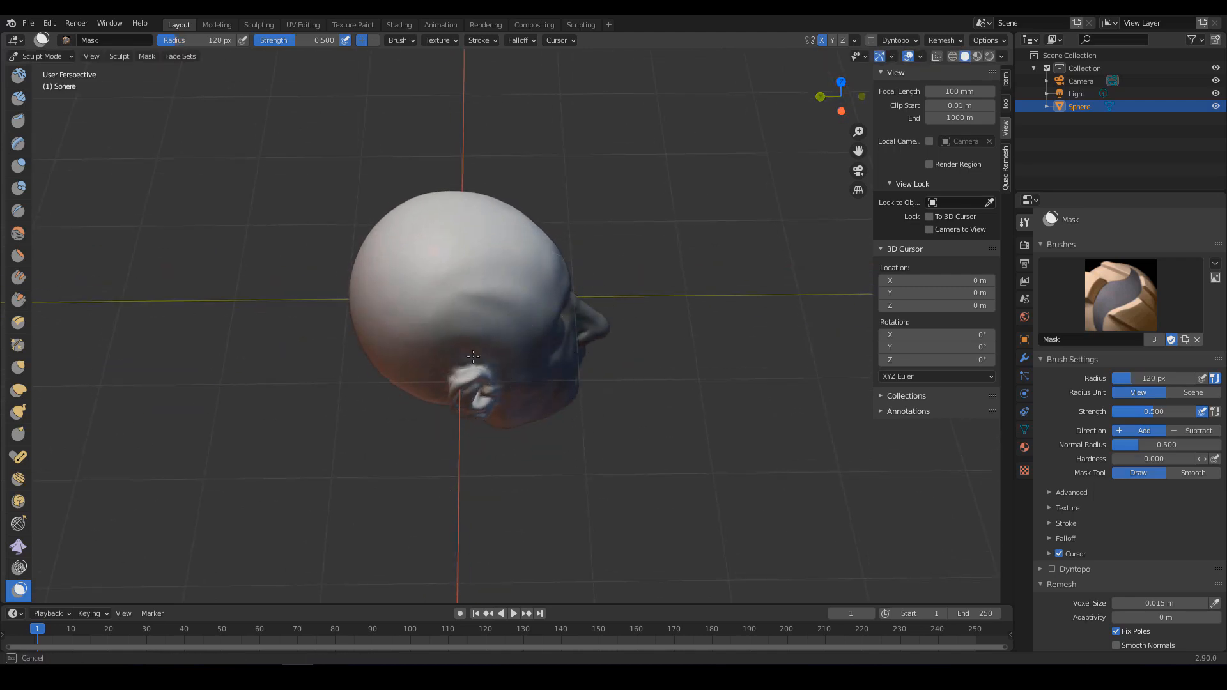
pyautogui.moveTo(448, 409); pyautogui.dragTo(491, 393, button='middle')
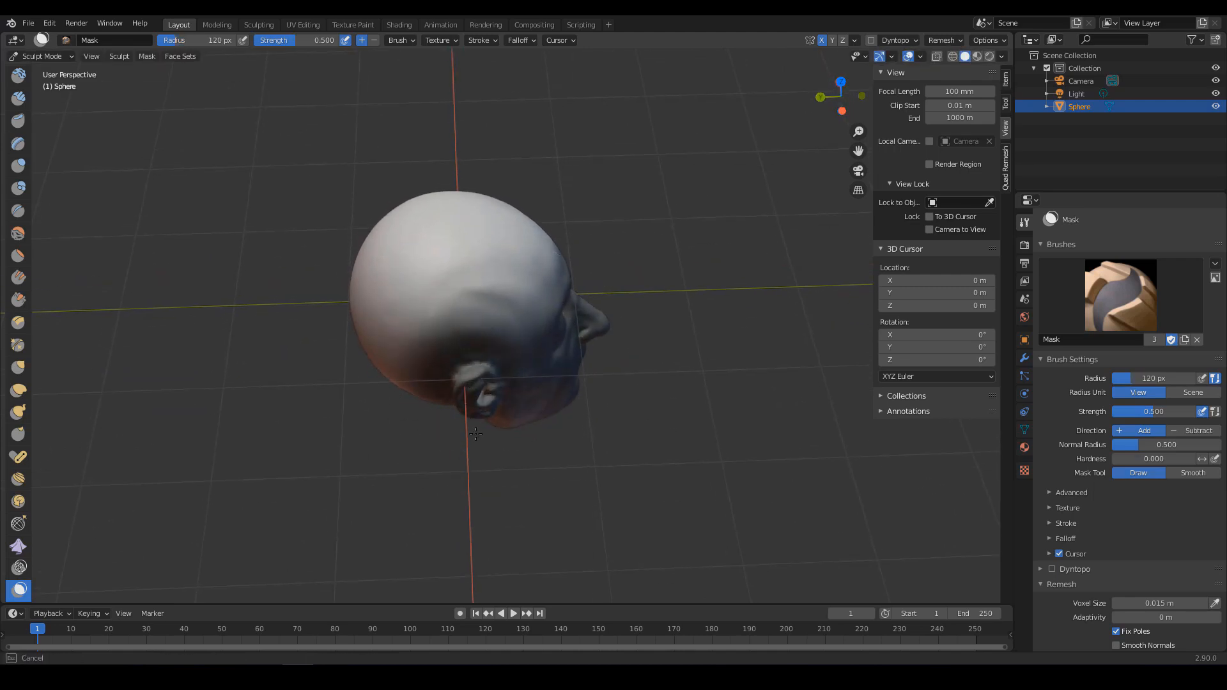
pyautogui.moveTo(475, 434)
pyautogui.mouseDown(button='middle')
pyautogui.moveTo(416, 328)
pyautogui.moveTo(539, 260)
pyautogui.moveTo(535, 337)
pyautogui.moveTo(539, 274)
pyautogui.moveTo(500, 263)
pyautogui.moveTo(549, 252)
pyautogui.moveTo(498, 232)
pyautogui.mouseUp(button='middle')
# Reshape the unmasked cranium and forehead with Grab at 199 to 249 px radius.
pyautogui.press('g')
pyautogui.press('f')
pyautogui.click(471, 235)
pyautogui.press('f')
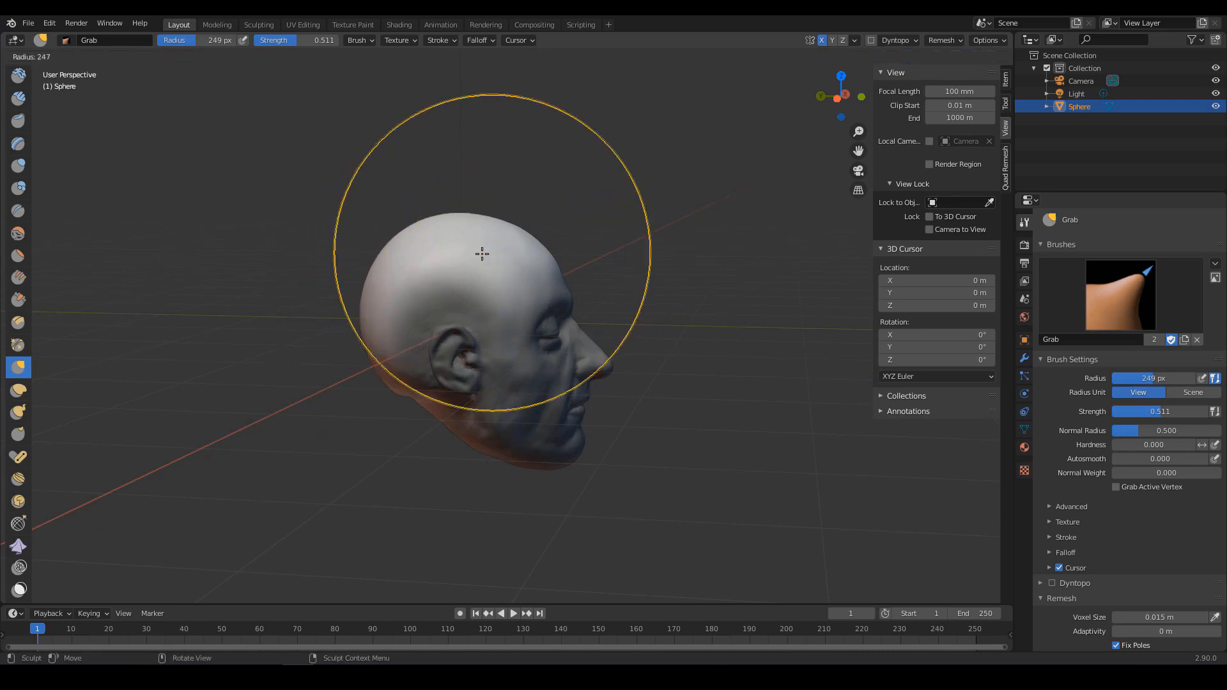
pyautogui.moveTo(593, 254)
pyautogui.mouseDown(button='middle')
pyautogui.moveTo(589, 265)
pyautogui.moveTo(614, 268)
pyautogui.mouseUp(button='middle')
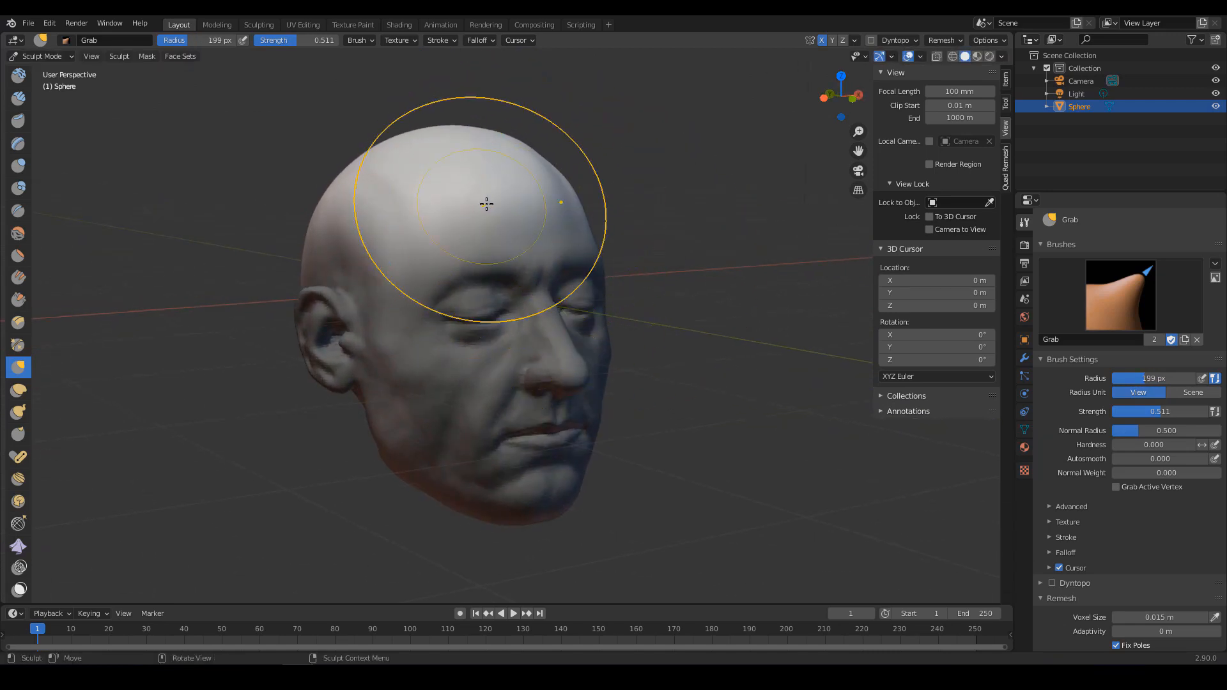
pyautogui.moveTo(486, 204)
pyautogui.mouseDown(button='middle')
pyautogui.moveTo(448, 185)
pyautogui.moveTo(536, 142)
pyautogui.mouseUp(button='middle')
# Pull the crown of the head slightly upward with Grab, setting its radius to 155 px.
pyautogui.press('f')
pyautogui.click(447, 158)
pyautogui.press(']')
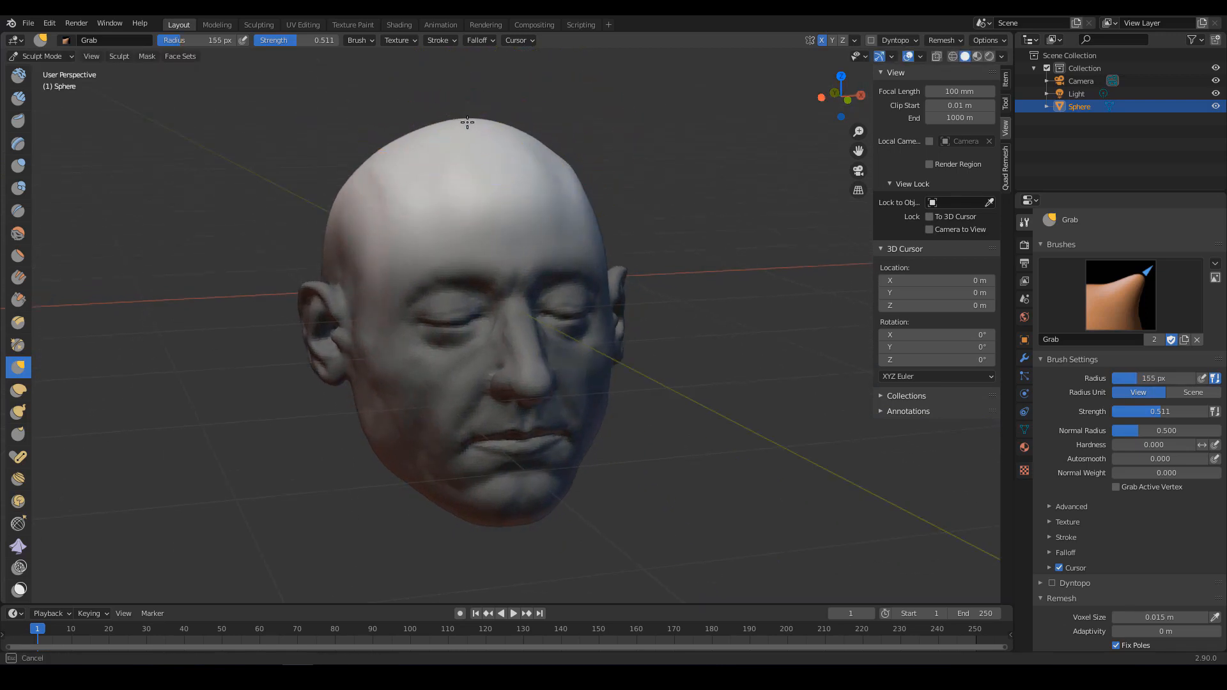
pyautogui.moveTo(467, 122); pyautogui.dragTo(468, 119)
pyautogui.moveTo(549, 167)
pyautogui.keyDown('alt'); pyautogui.mouseDown()
pyautogui.moveTo(616, 178)
pyautogui.moveTo(595, 222)
pyautogui.mouseUp(); pyautogui.keyUp('alt')
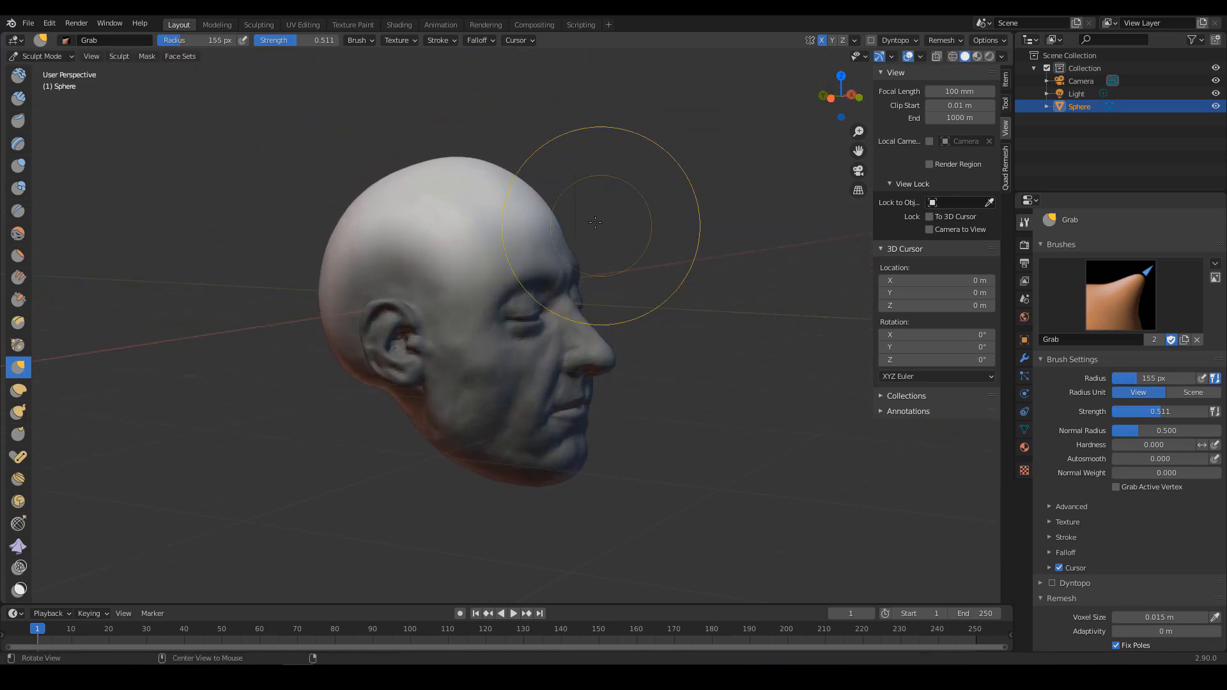
# Adjust the profile of the crown and forehead with Grab, enlarging its radius to 192 px.
pyautogui.press('f')
pyautogui.click(540, 193)
pyautogui.press('f')
pyautogui.click(510, 173)
pyautogui.press('f')
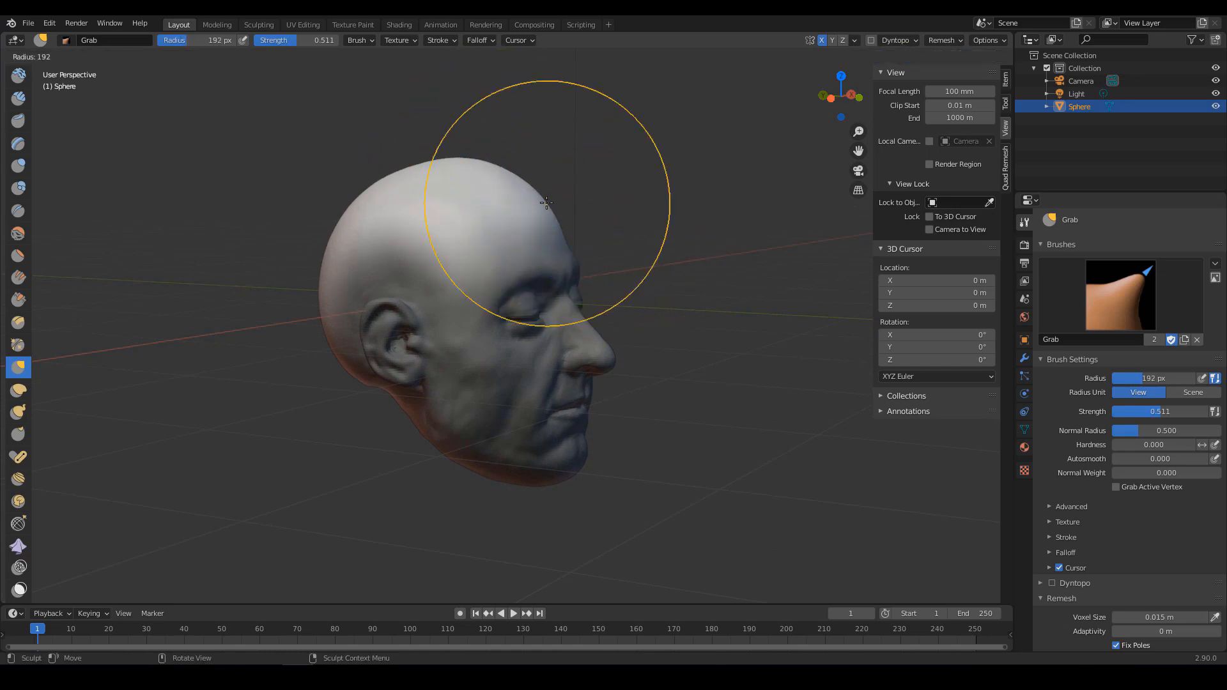
pyautogui.click(543, 203)
# Enlarge the Grab radius to 216 px for shaping the back of the head in profile.
pyautogui.moveTo(553, 204)
pyautogui.mouseDown(button='middle')
pyautogui.moveTo(565, 205)
pyautogui.moveTo(441, 227)
pyautogui.mouseUp(button='middle')
pyautogui.keyDown('ctrl'); pyautogui.moveTo(511, 234); pyautogui.dragTo(543, 269, button='middle'); pyautogui.keyUp('ctrl')
pyautogui.press('f')
pyautogui.click(648, 254)
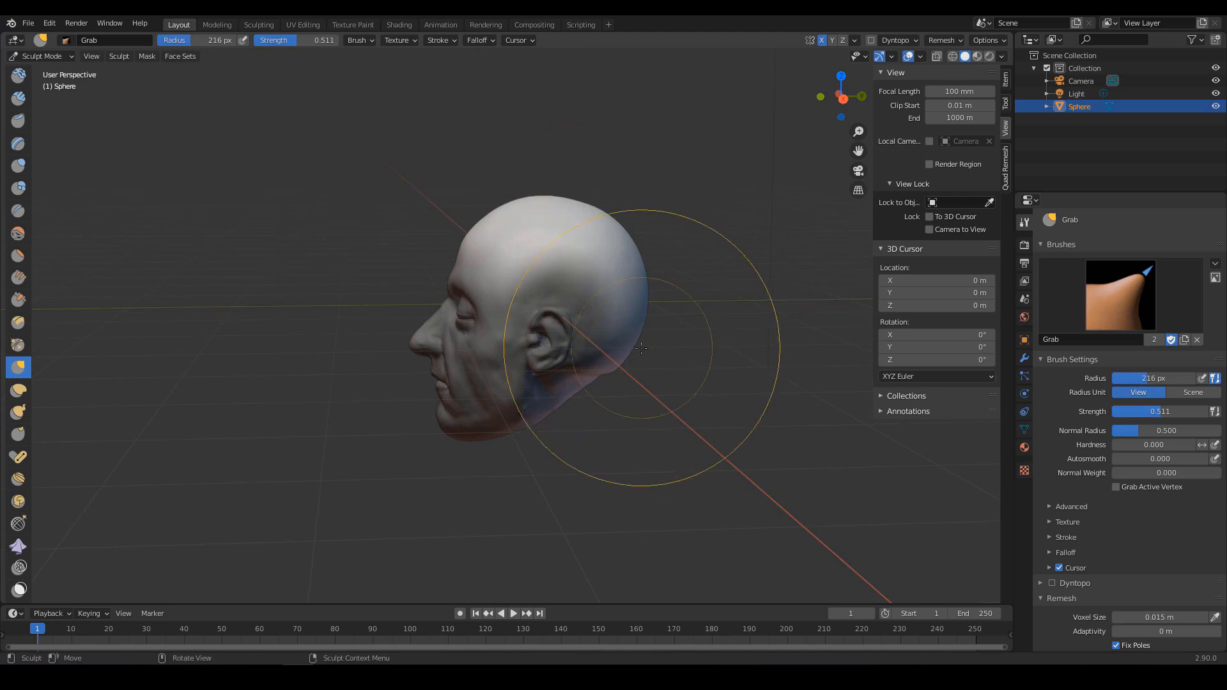
# Reduce the Grab radius to 152 px and finally to 78 px for refining the upper side of the forehead.
pyautogui.moveTo(629, 357)
pyautogui.mouseDown(button='middle')
pyautogui.moveTo(649, 364)
pyautogui.moveTo(673, 320)
pyautogui.mouseUp(button='middle')
pyautogui.moveTo(567, 273)
pyautogui.keyDown('ctrl'); pyautogui.mouseDown(button='middle')
pyautogui.moveTo(555, 266)
pyautogui.moveTo(560, 218)
pyautogui.moveTo(580, 198)
pyautogui.mouseUp(button='middle'); pyautogui.keyUp('ctrl')
pyautogui.press('f')
pyautogui.click(535, 232)
pyautogui.keyDown('ctrl'); pyautogui.keyDown('alt'); pyautogui.moveTo(579, 278); pyautogui.dragTo(591, 252); pyautogui.keyUp('alt'); pyautogui.keyUp('ctrl')
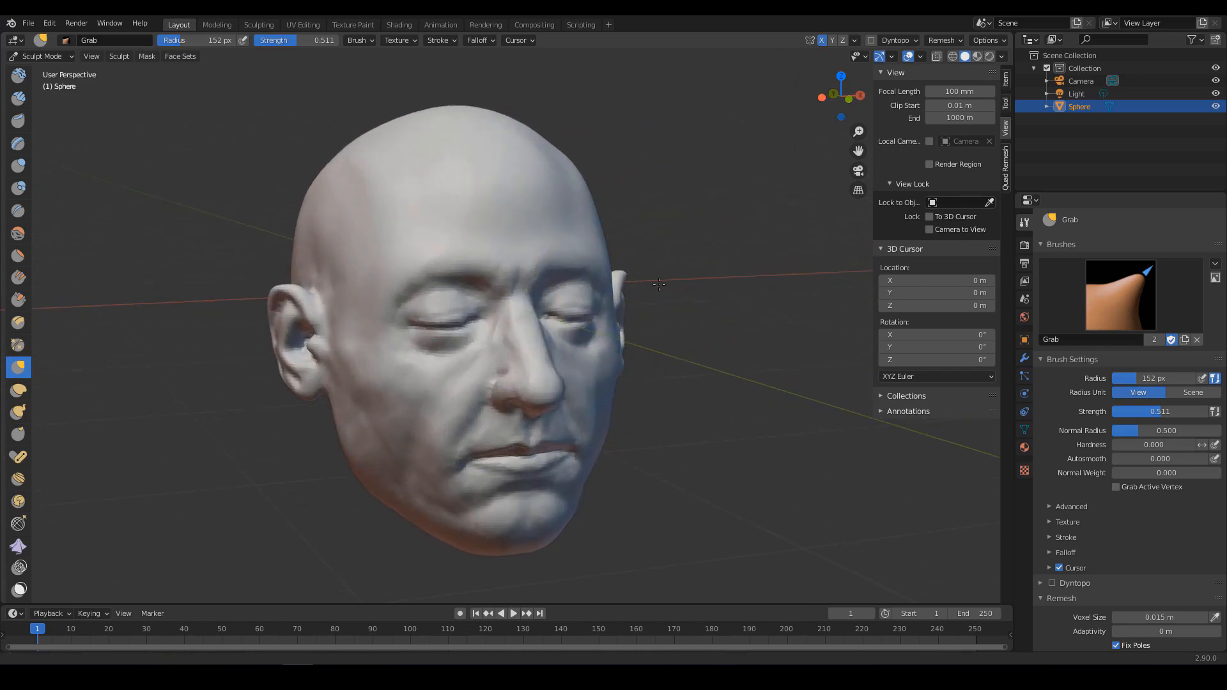
pyautogui.keyDown('alt'); pyautogui.moveTo(664, 257); pyautogui.dragTo(628, 246); pyautogui.keyUp('alt')
pyautogui.hotkey('ctrl', 'c')
pyautogui.press('f')
pyautogui.click(531, 216)
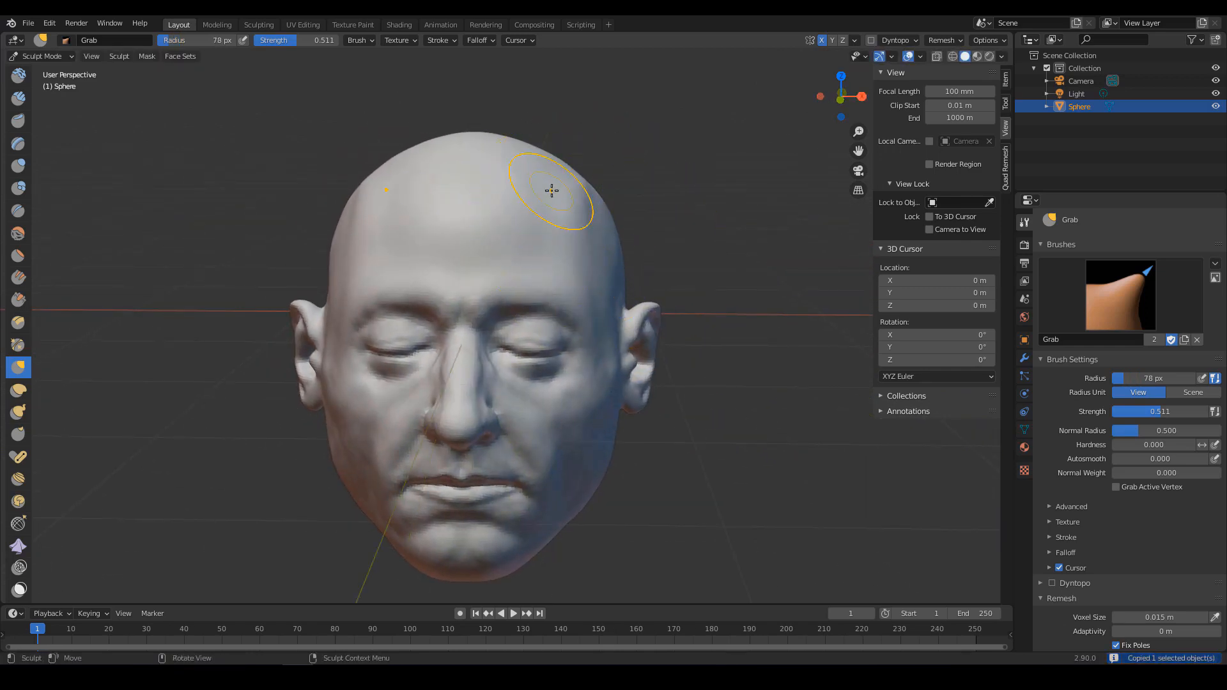
# Switch to the Clay Strips brush and examine the forehead and temples from both sides.
pyautogui.press('c')
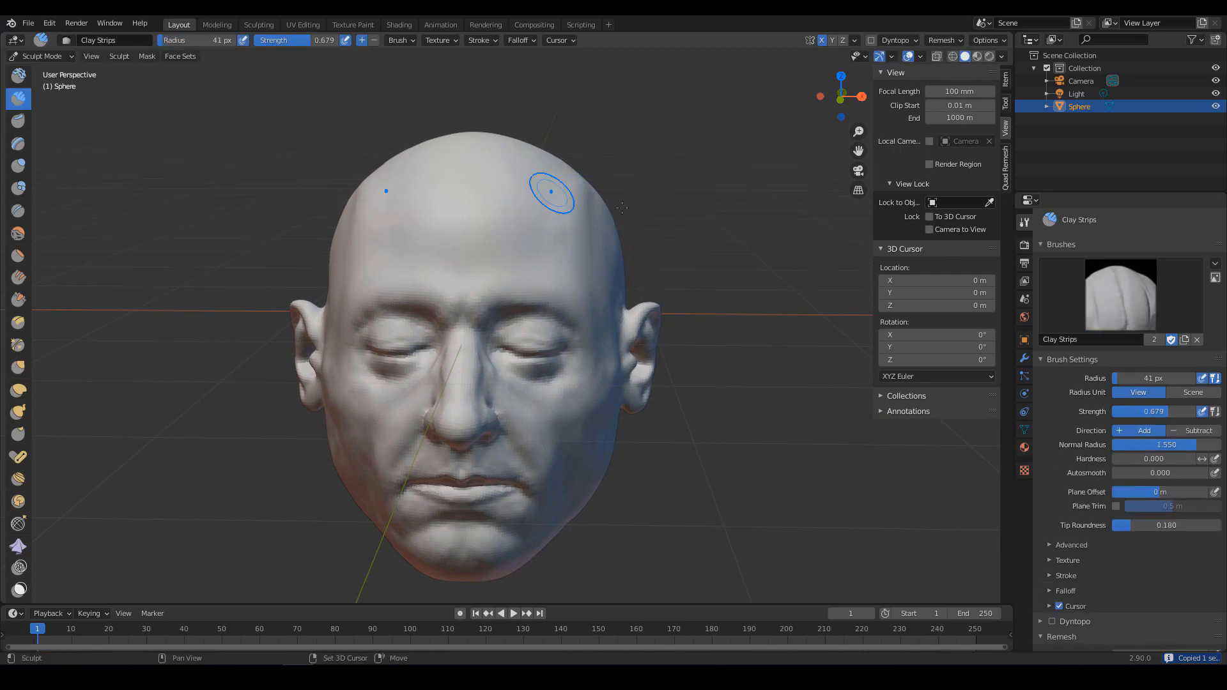
pyautogui.moveTo(622, 207); pyautogui.dragTo(589, 201, button='middle')
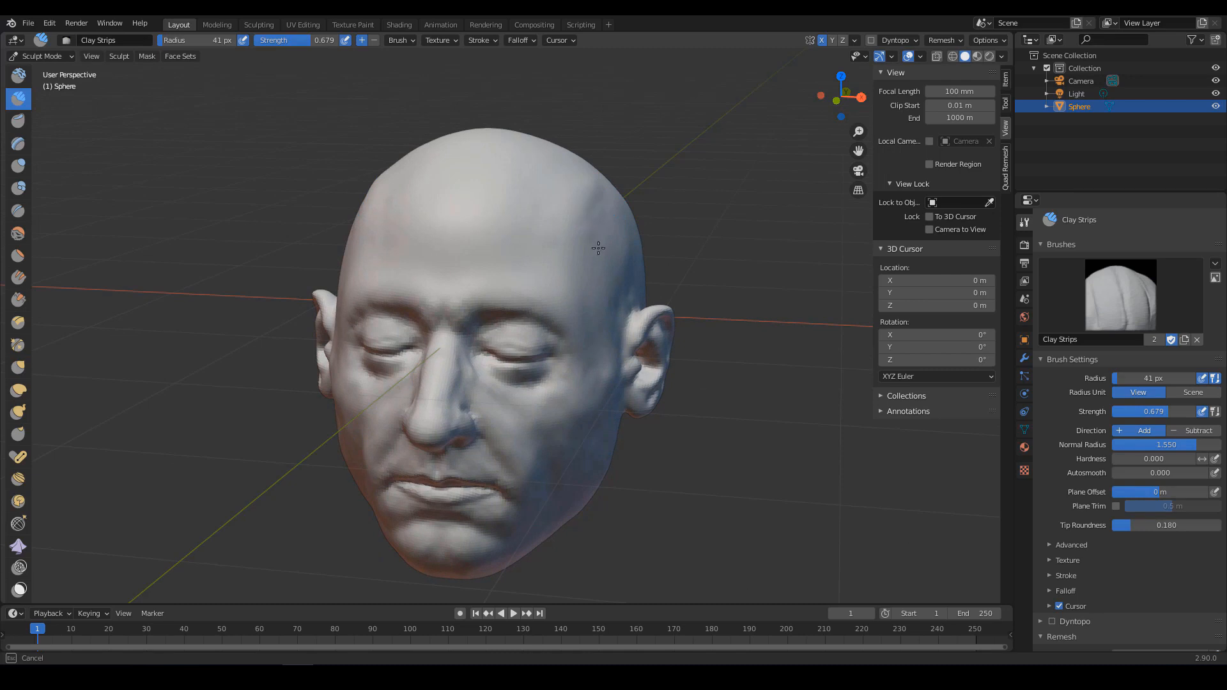
pyautogui.moveTo(598, 248); pyautogui.dragTo(657, 239, button='middle')
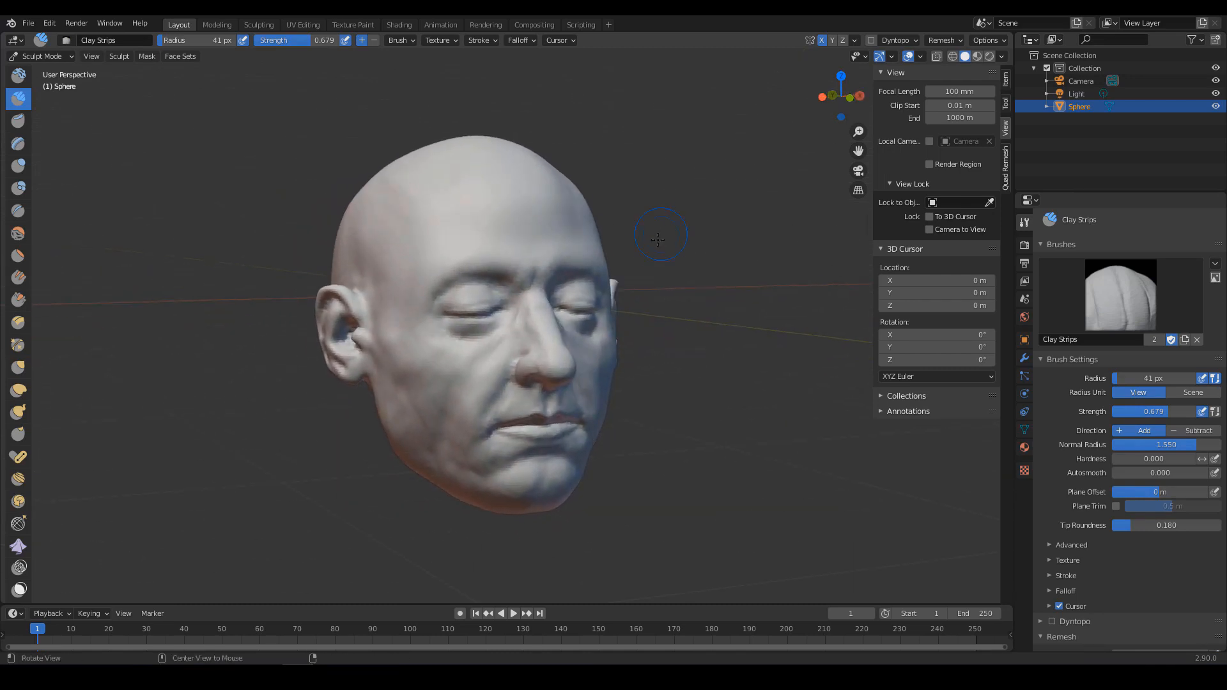
pyautogui.scroll(2, 657, 239)
pyautogui.moveTo(632, 195); pyautogui.dragTo(580, 174, button='middle')
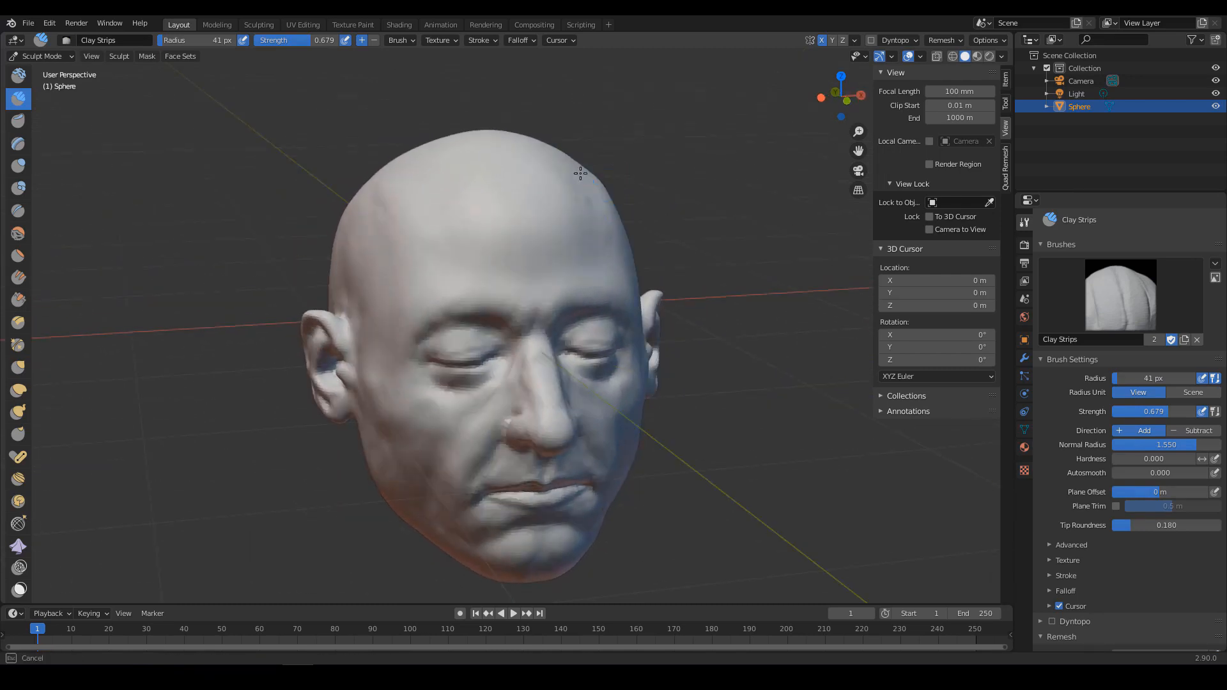
pyautogui.moveTo(599, 213); pyautogui.dragTo(721, 274, button='middle')
pyautogui.keyDown('alt'); pyautogui.moveTo(722, 275); pyautogui.dragTo(735, 275); pyautogui.keyUp('alt')
# Return to the Grab brush for the forehead and crown, setting its radius to 125 px.
pyautogui.press('g')
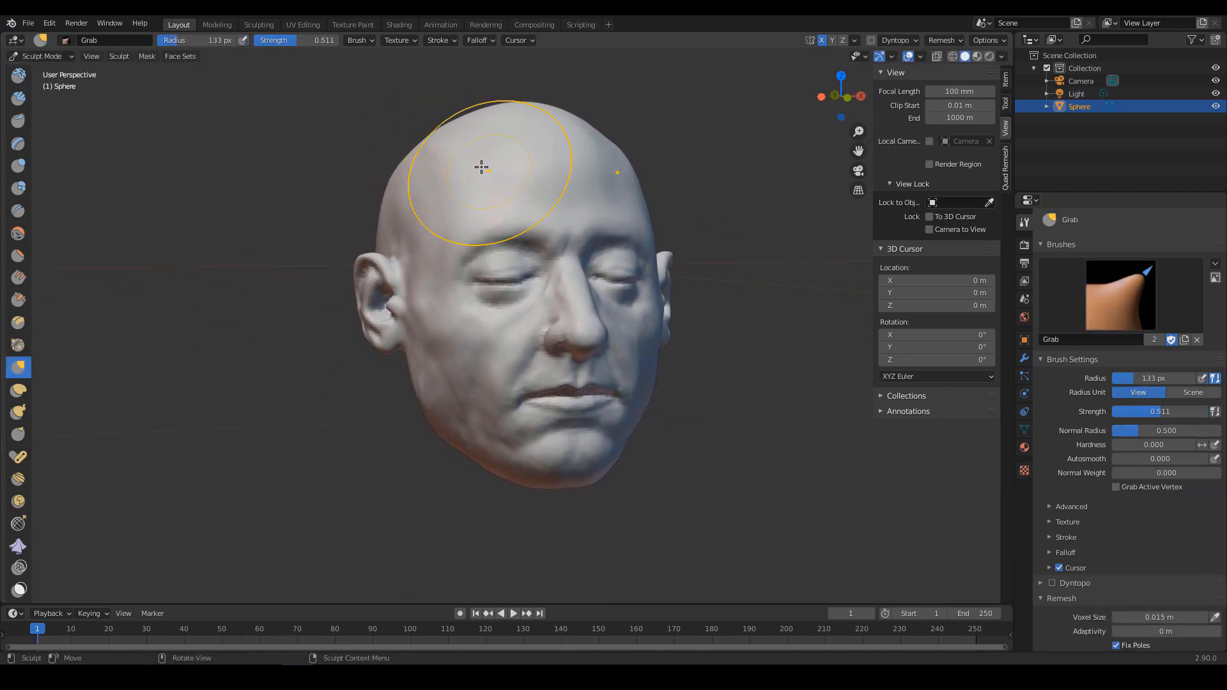
pyautogui.moveTo(479, 165); pyautogui.dragTo(501, 156, button='middle')
pyautogui.moveTo(690, 195); pyautogui.dragTo(623, 198, button='middle')
pyautogui.moveTo(678, 198)
pyautogui.keyDown('ctrl'); pyautogui.mouseDown(button='middle')
pyautogui.moveTo(690, 249)
pyautogui.moveTo(692, 235)
pyautogui.mouseUp(button='middle'); pyautogui.keyUp('ctrl')
pyautogui.press('f')
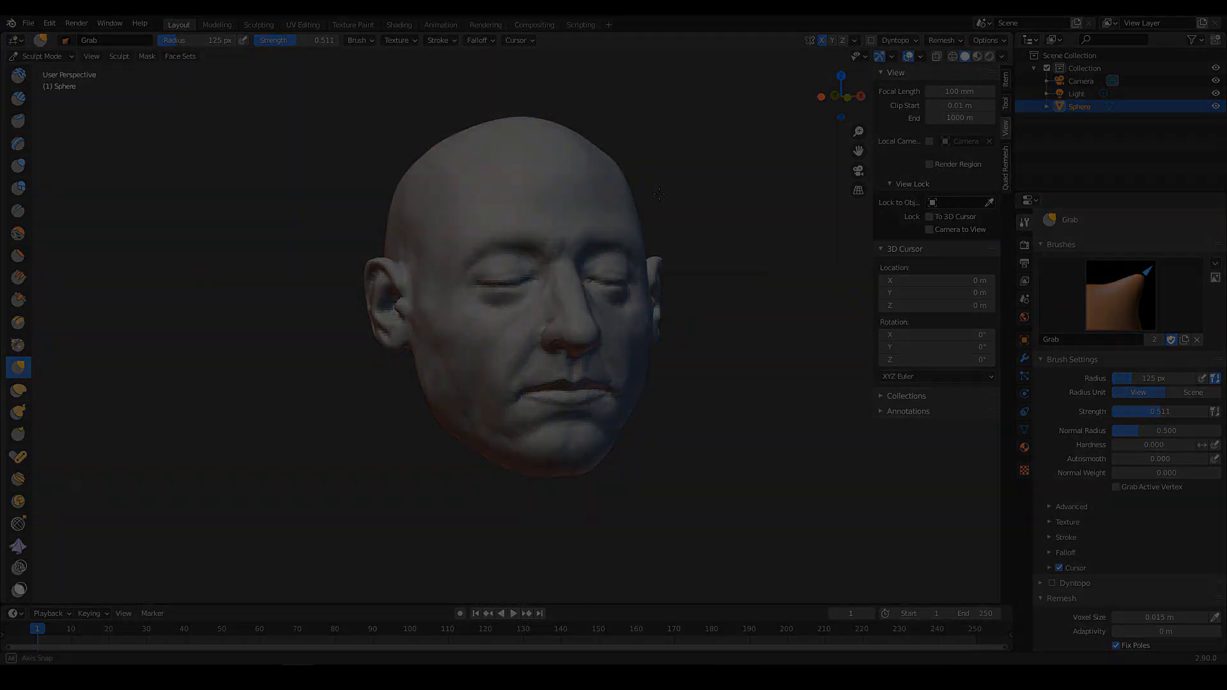